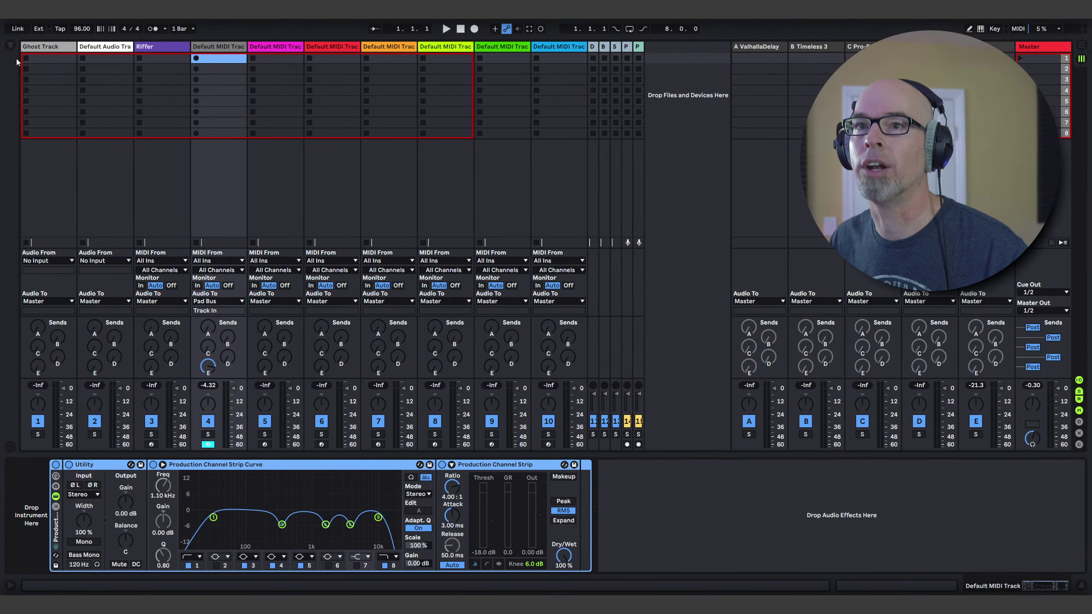
- Load the Wavetable instrument onto track 4, ahead of its existing audio effects
left_click(10, 46)
left_click(41, 151)
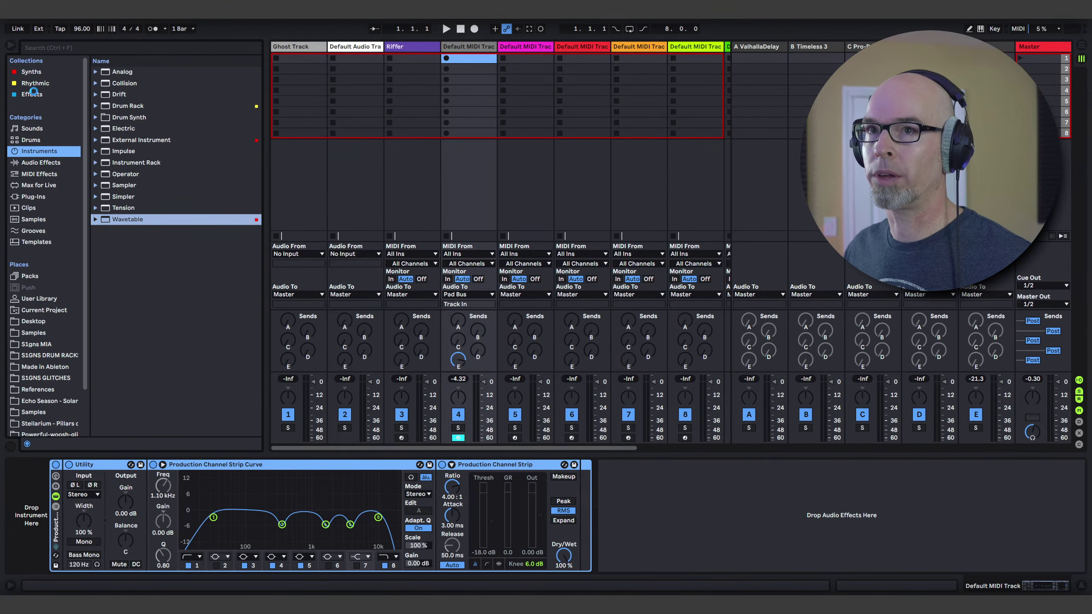
left_click(12, 48)
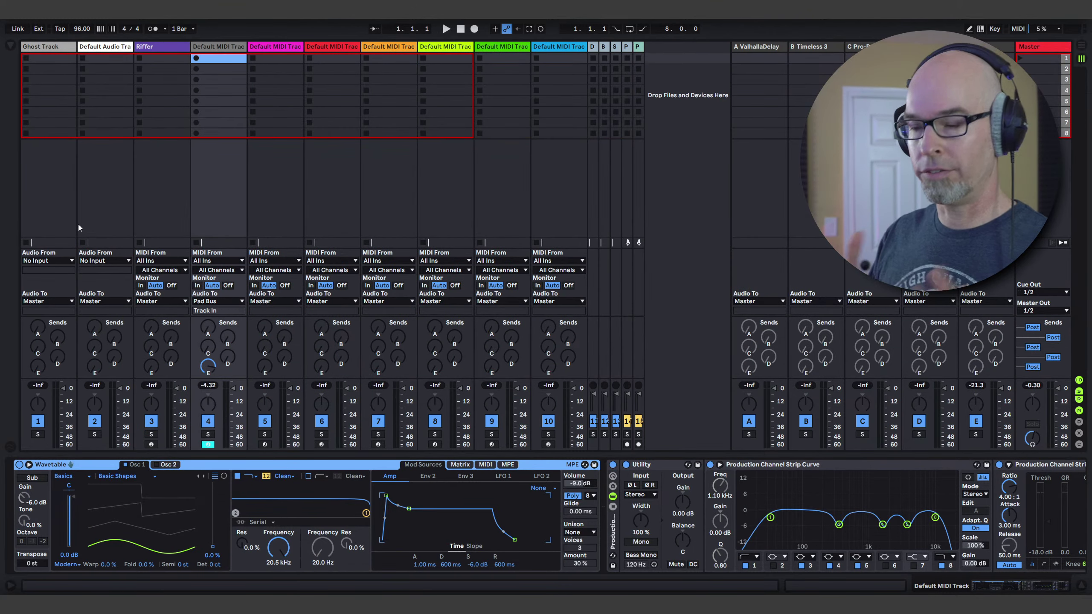
- Load "Anomaly 3 - S1gns 56.wav" from the Anomaly 3 Raw Wav folder as the user wavetable of oscillator 1
left_click(9, 46)
scroll(62, 301, "down", 3)
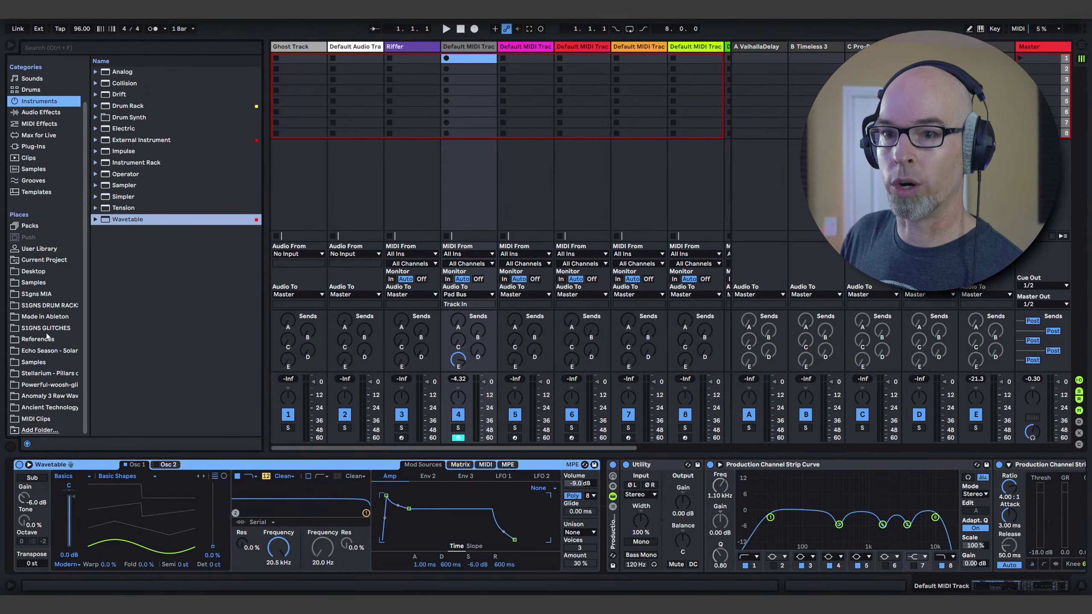
left_click(38, 396)
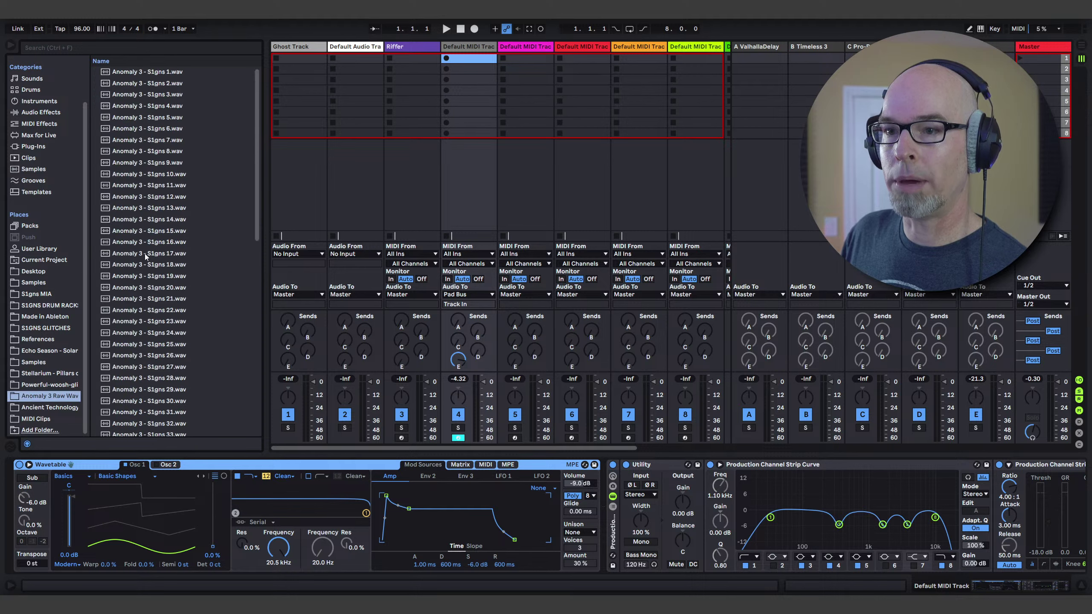
scroll(145, 254, "down", 5)
scroll(159, 320, "down", 4)
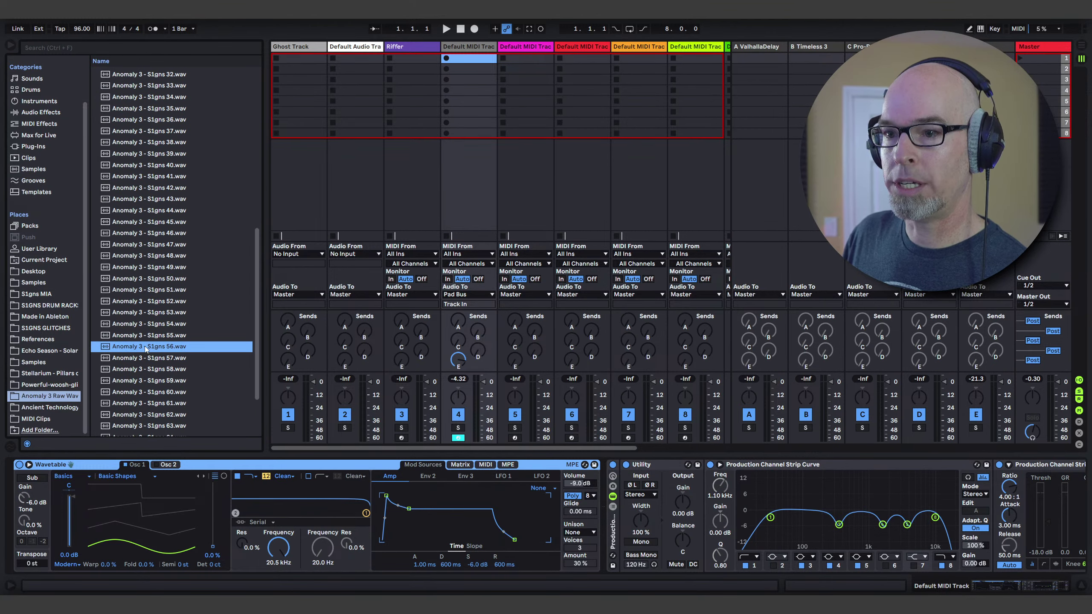
left_click_drag(145, 347, 147, 512)
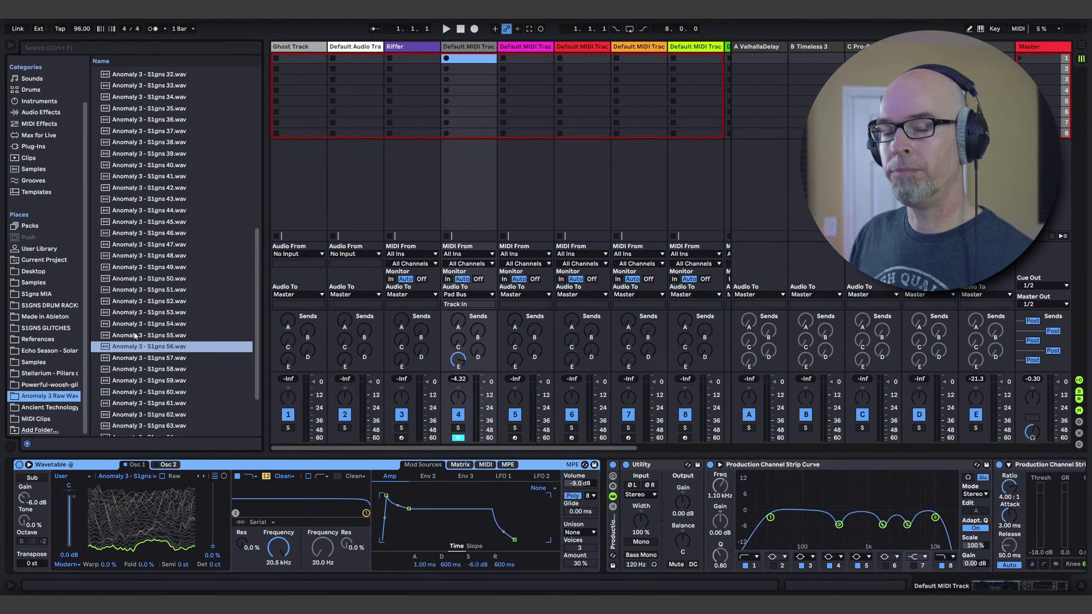
left_click(9, 47)
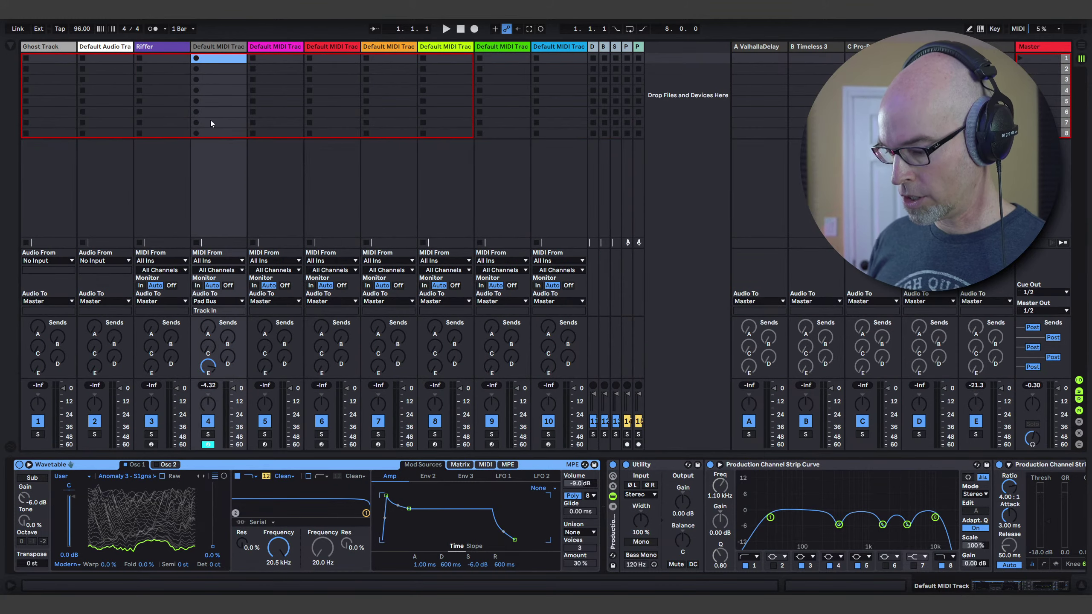
- Set the project tempo to 77 BPM and the oscillator 1 wavetable position to 52%
left_click(81, 29)
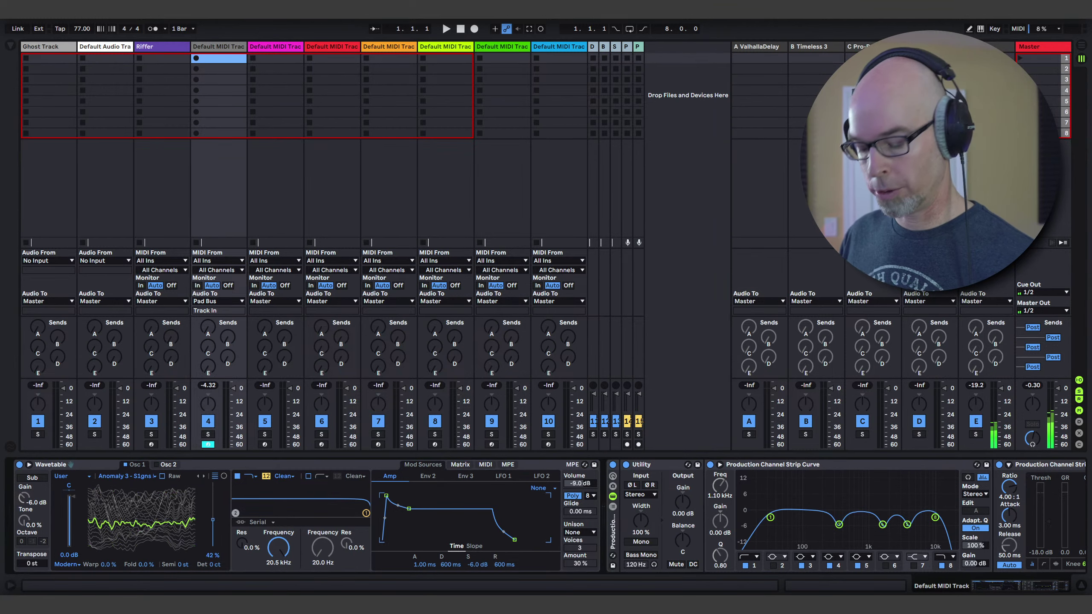
left_click_drag(124, 522, 124, 522)
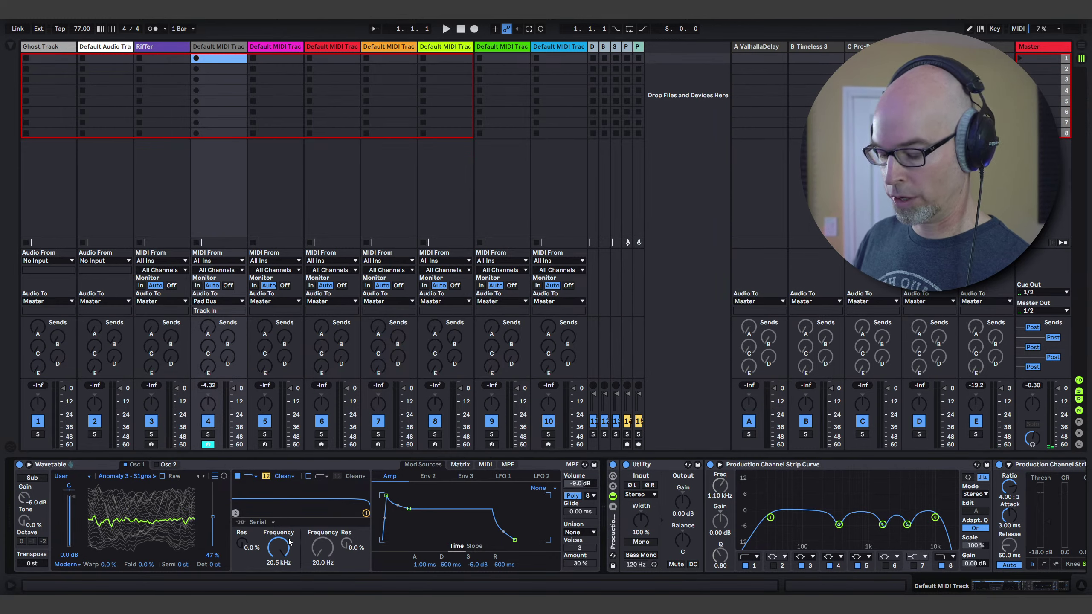
mouse_move(140, 500)
left_mouse_down()
mouse_move(140, 480)
mouse_move(140, 496)
left_mouse_up()
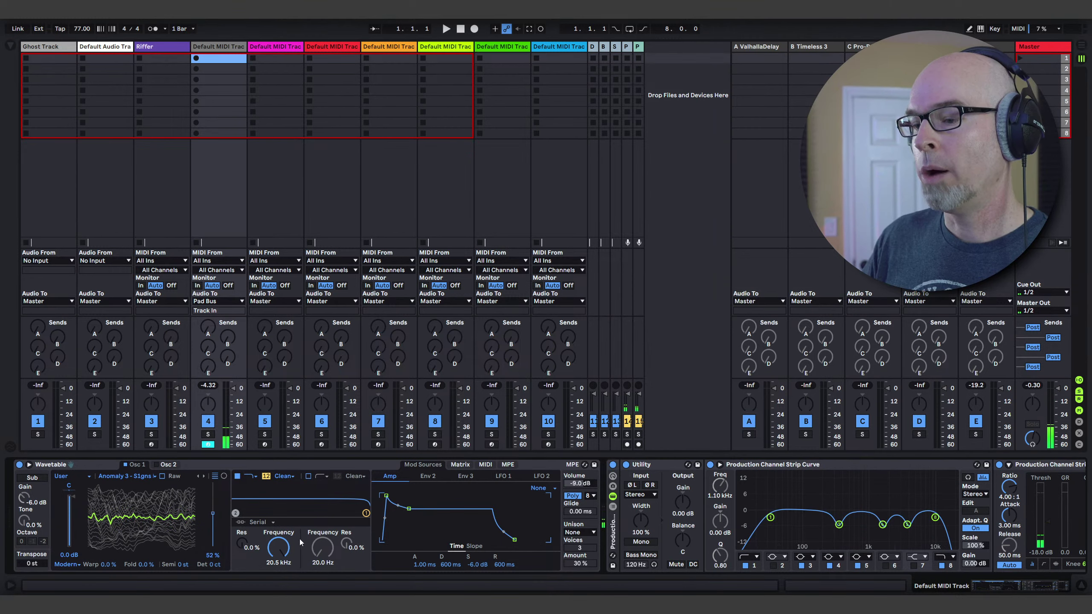
- Set filter 1 to 2.83 kHz and the amp envelope to attack 4.67 s, decay 4.68 s, sustain -6.5 dB and release 2.24 s
left_click_drag(366, 512, 328, 513)
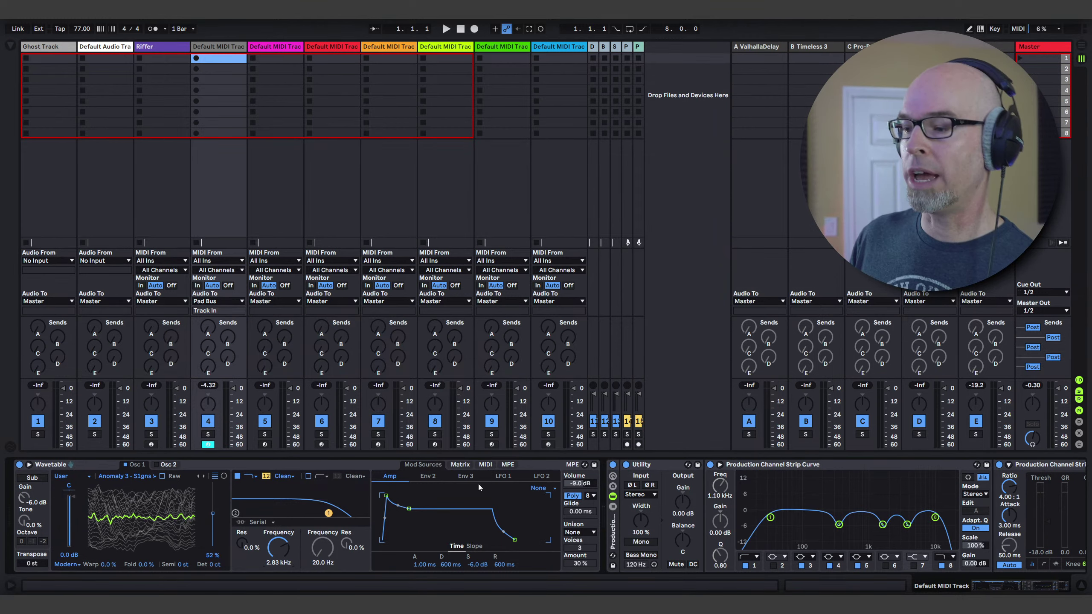
left_click_drag(421, 563, 449, 546)
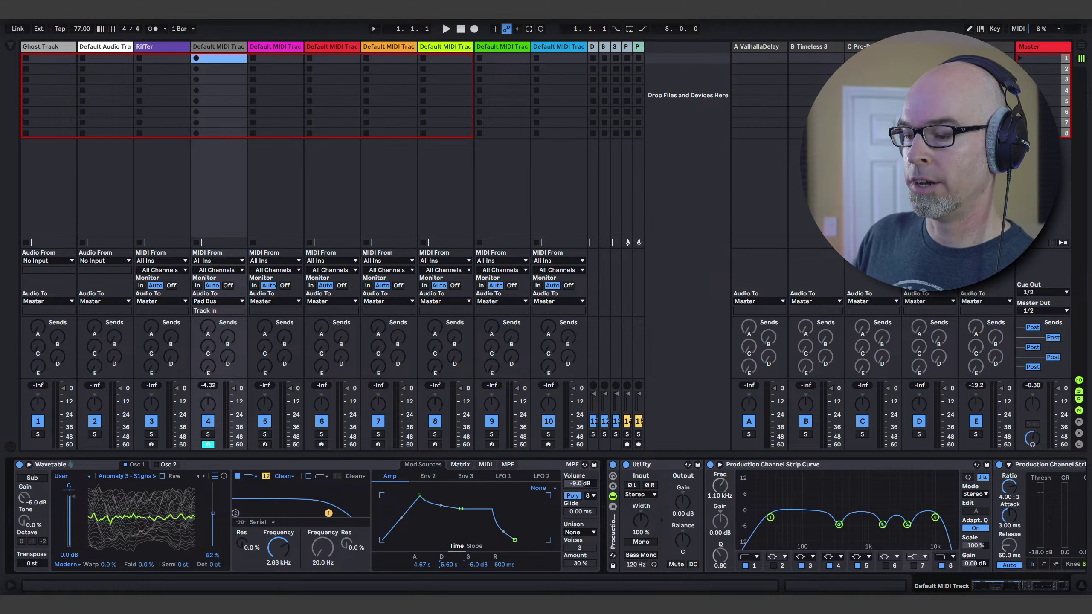
left_click_drag(468, 569, 501, 557)
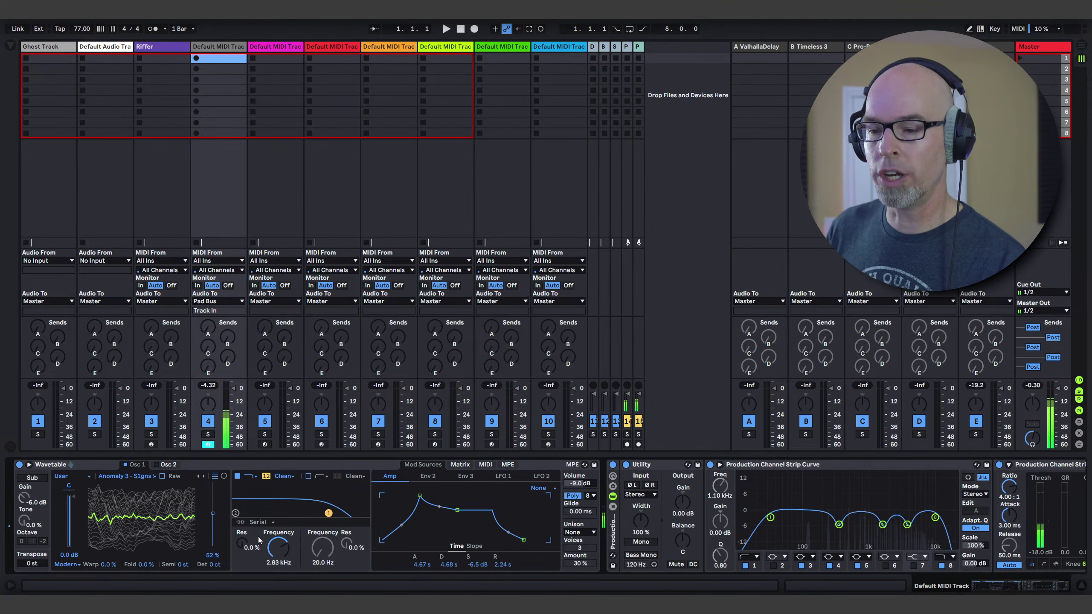
- Sync LFO 1 to the tempo and set its rate to 8
left_click(503, 476)
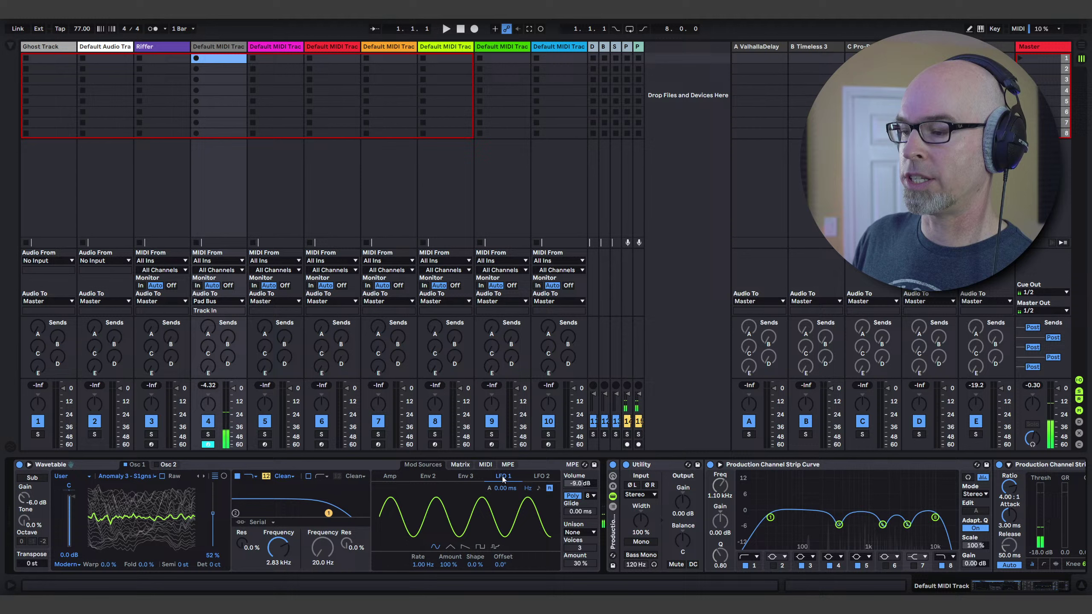
left_click(538, 488)
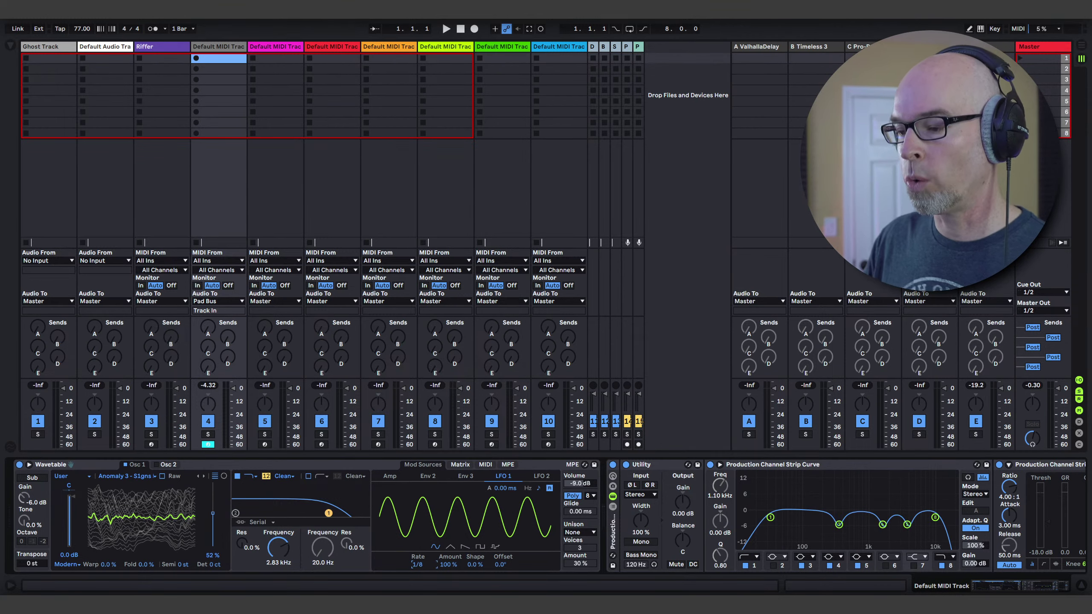
left_click_drag(416, 564, 416, 587)
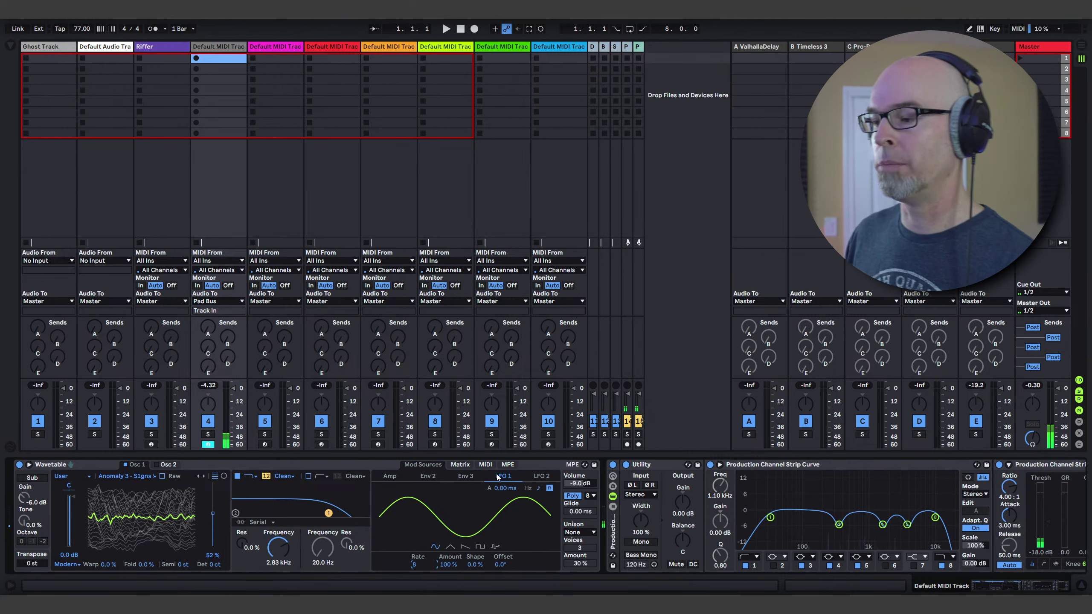
- Set the oscillator 1 position to 50% and modulate it with LFO 1 by 34 in the matrix
left_click(457, 466)
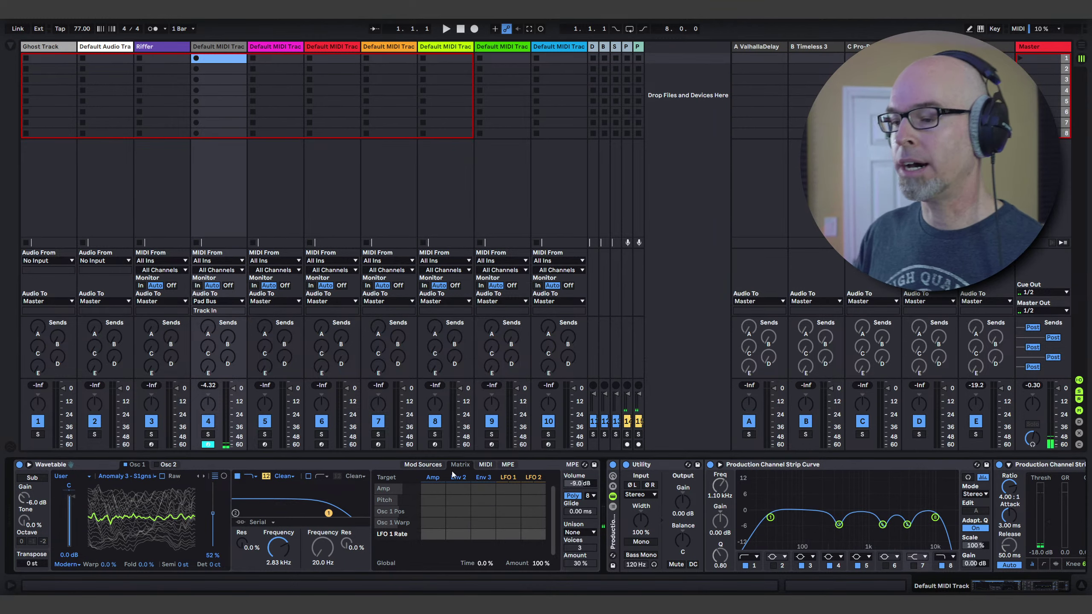
left_click(423, 465)
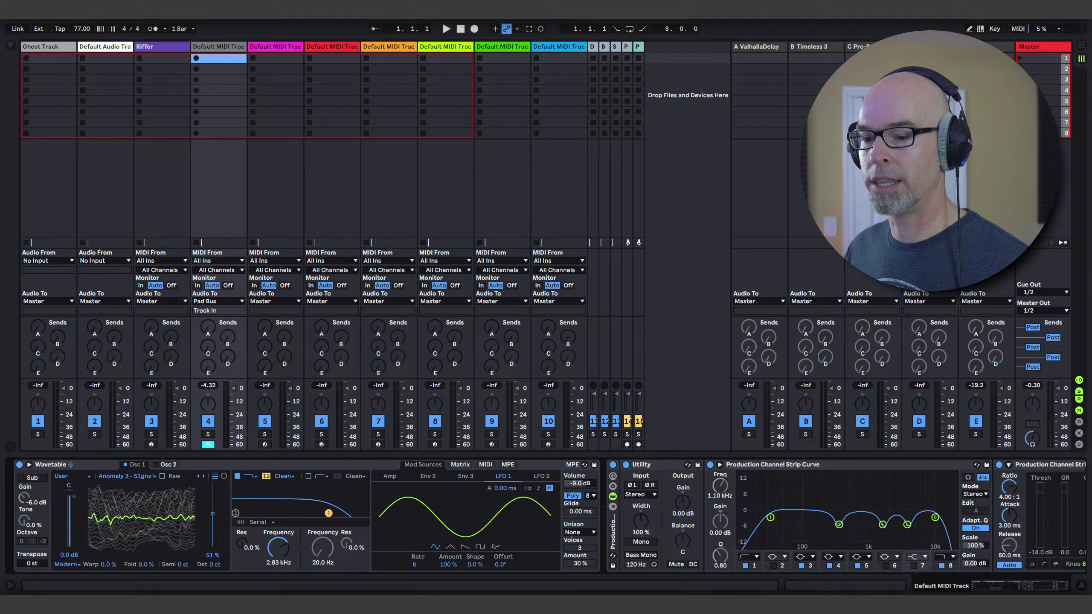
left_click(459, 465)
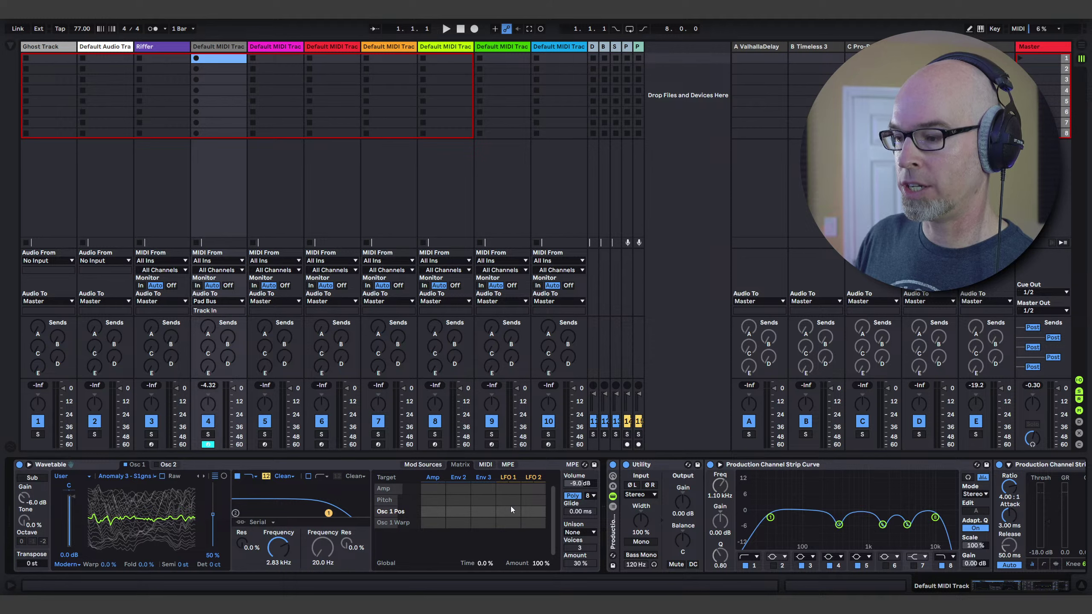
left_click_drag(510, 509, 510, 492)
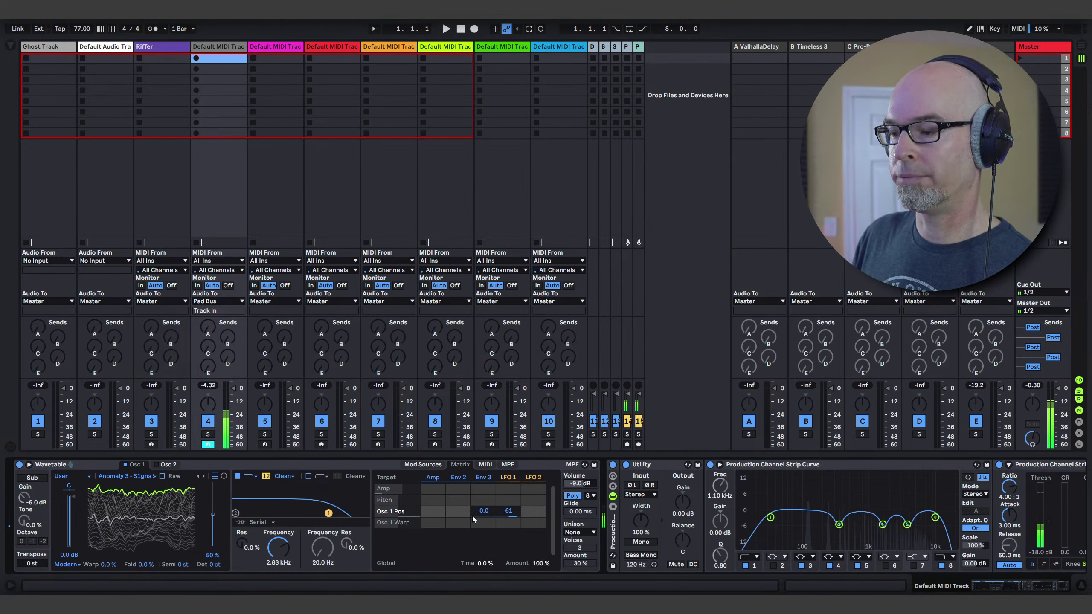
left_click_drag(508, 511, 505, 513)
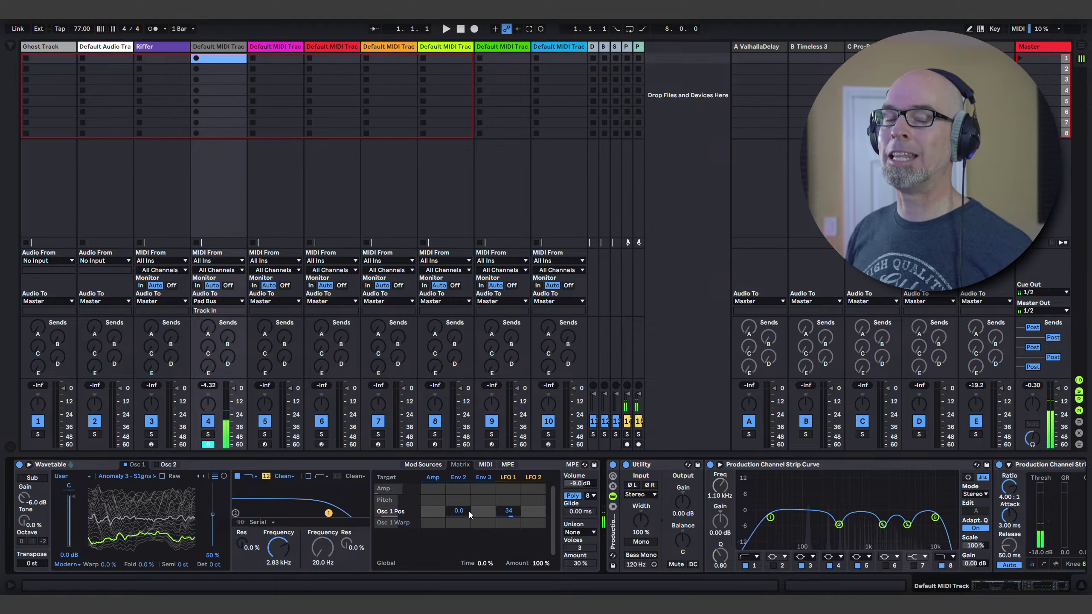
- Lower the filter 1 frequency to 1.82 kHz and set unison to Random Note with 5 voices and 20% amount
mouse_move(287, 549)
left_mouse_down()
mouse_move(288, 559)
mouse_move(279, 539)
left_mouse_up()
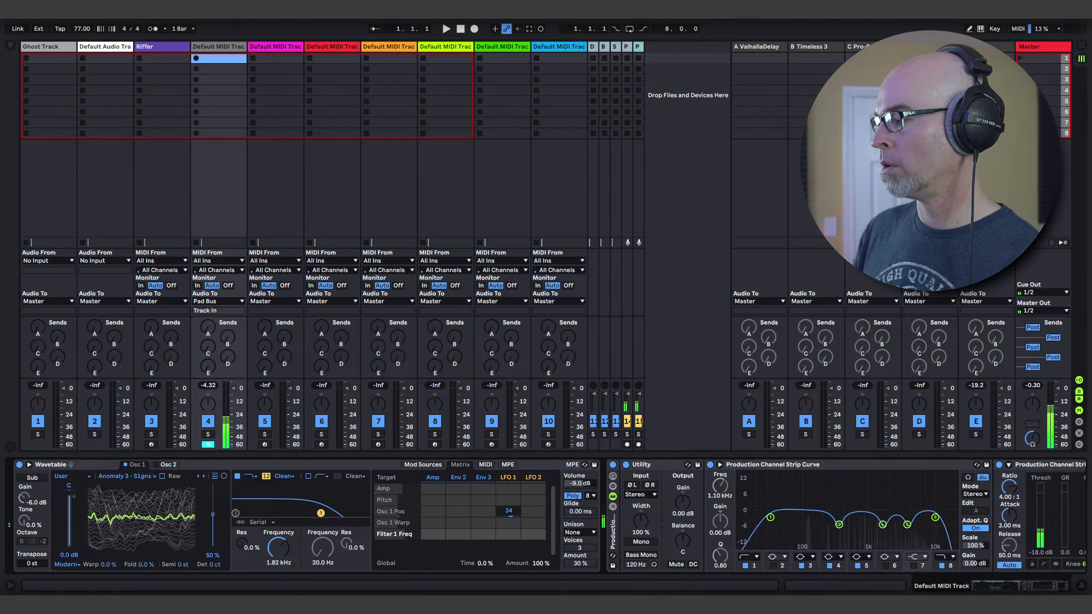
left_click(583, 532)
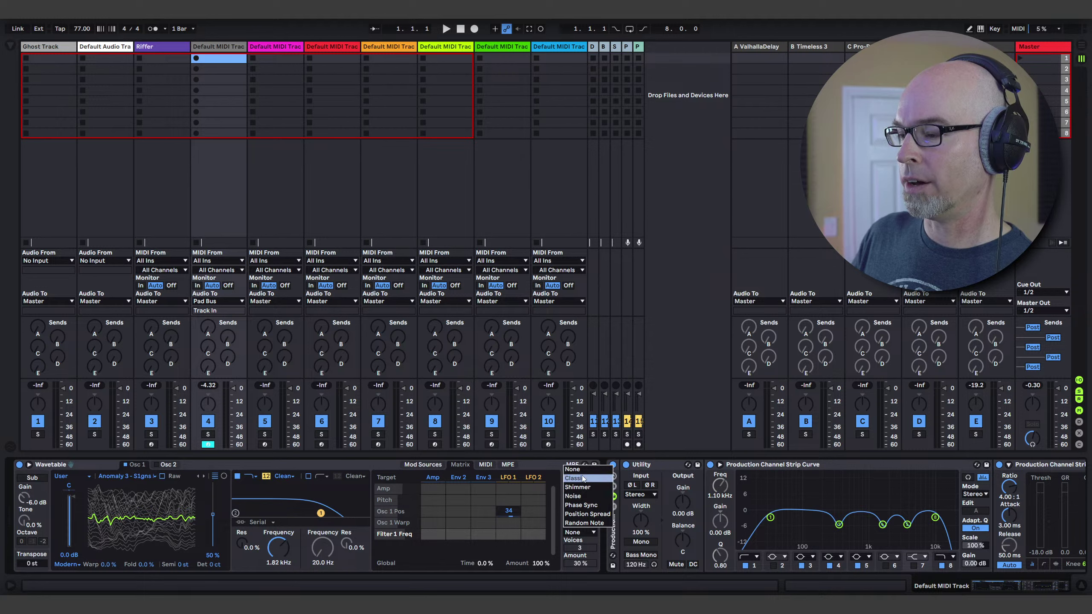
left_click(598, 523)
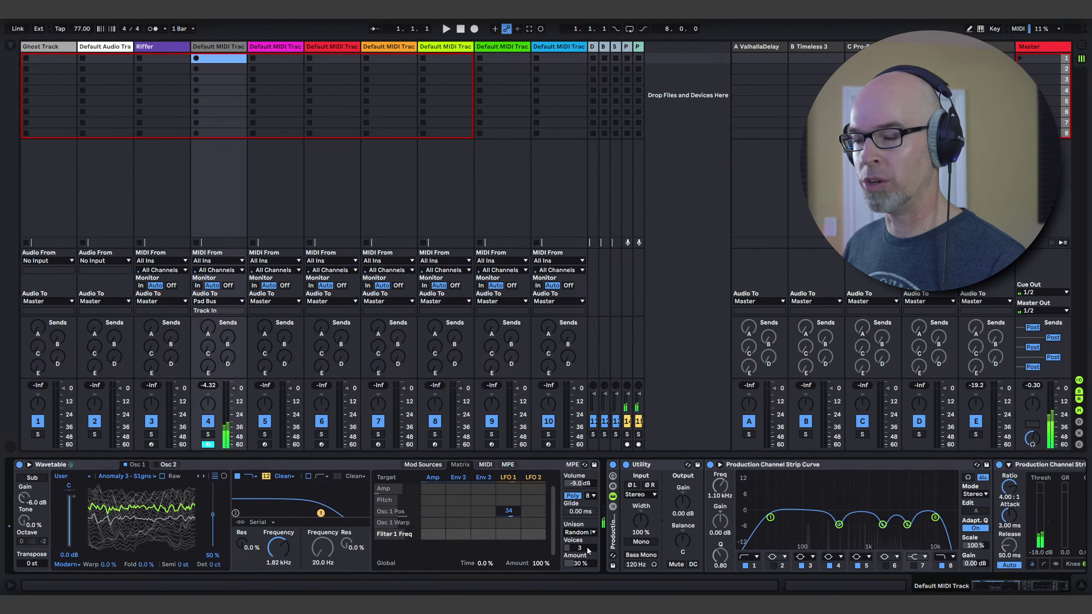
left_click_drag(571, 548, 585, 572)
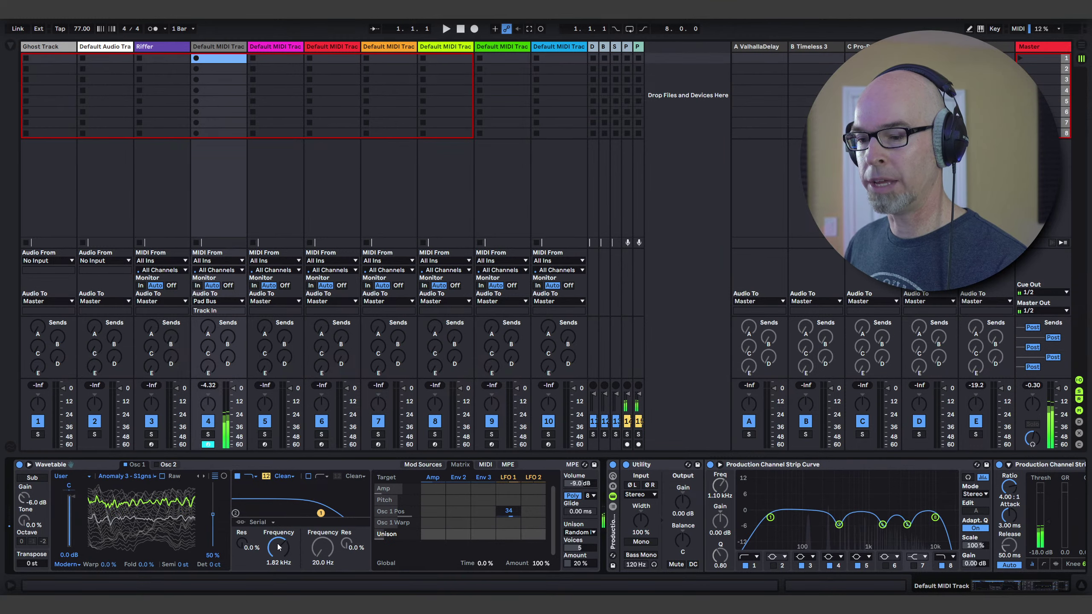
- Lower the filter 1 frequency to 1.24 kHz and modulate it with LFO 1 by 9.4 in the matrix
left_click_drag(278, 547, 279, 555)
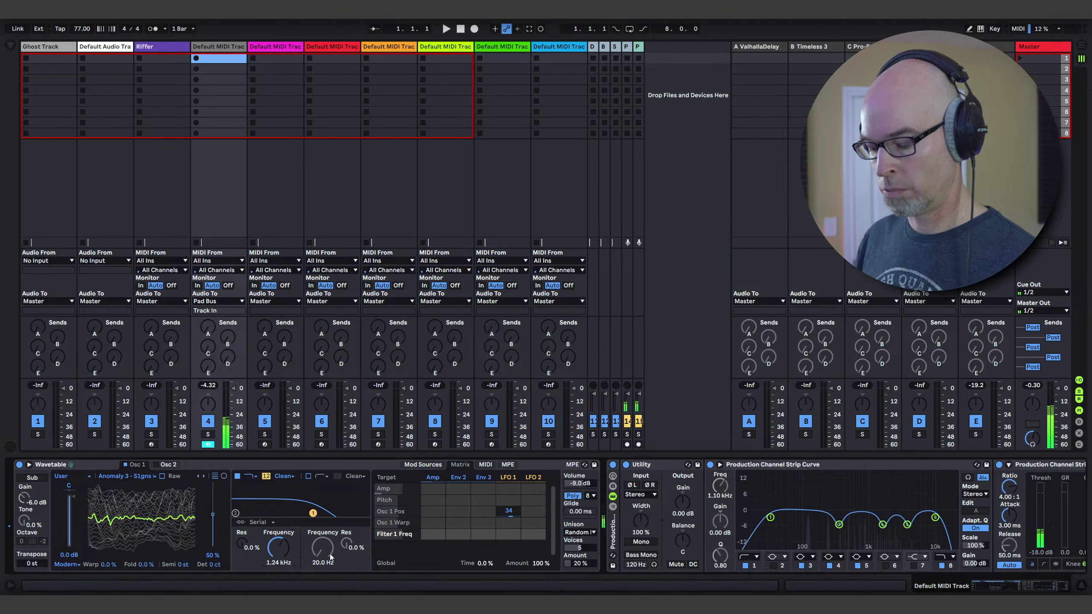
left_click(422, 464)
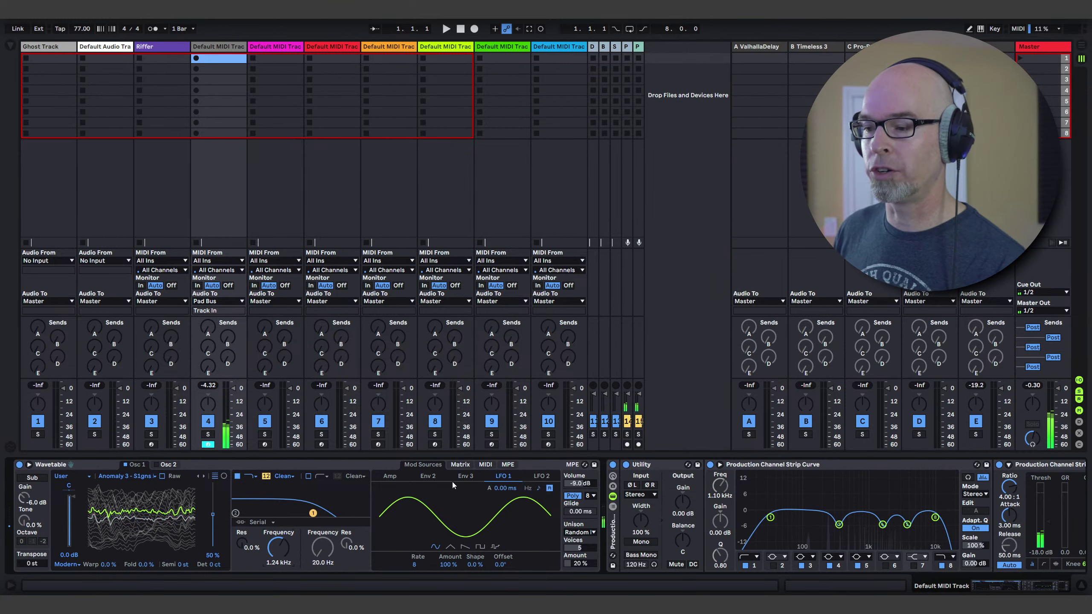
left_click(460, 465)
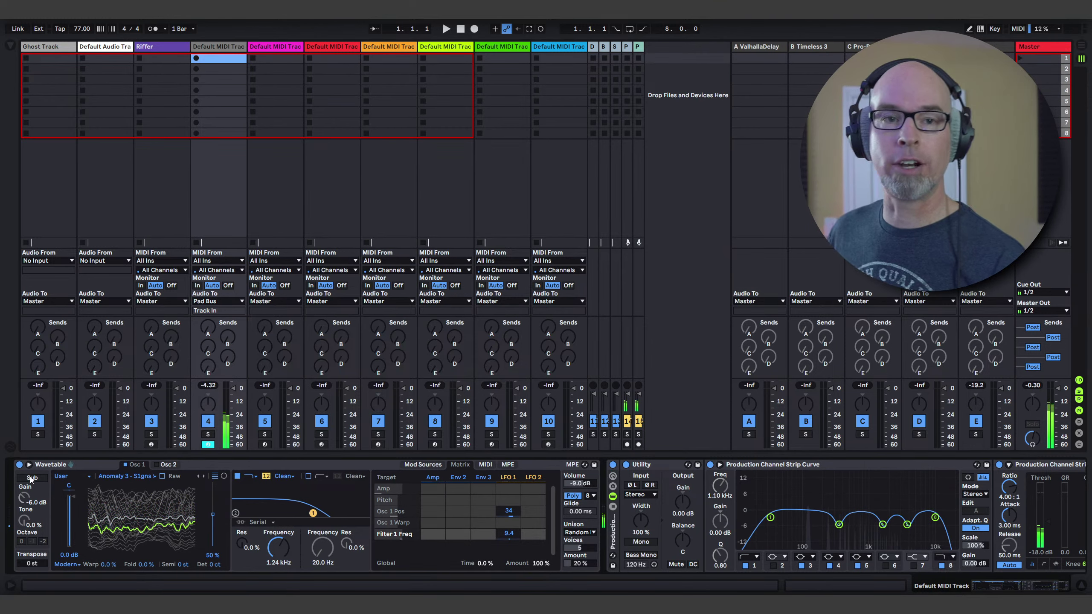
- Enable the sub oscillator with a gain of -14 dB and a tone of 54%
left_click_drag(23, 498, 24, 504)
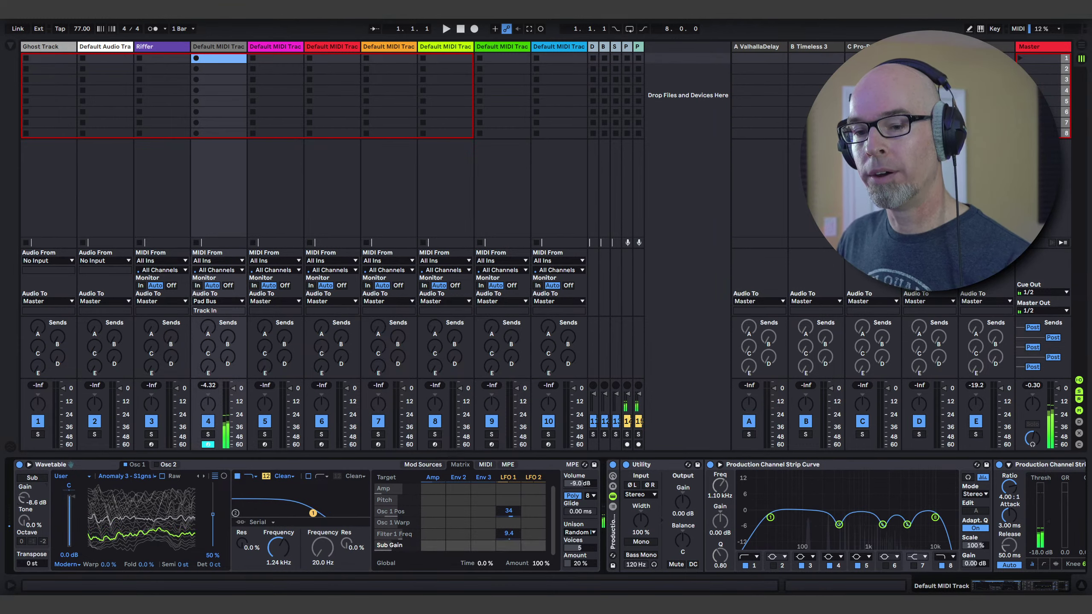
left_click(30, 478)
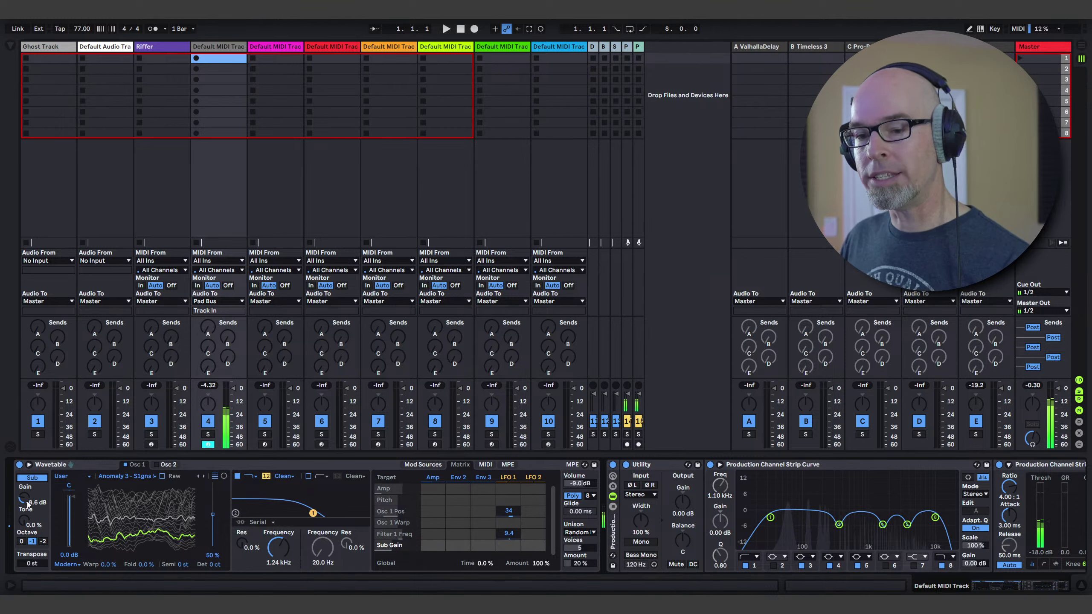
left_click_drag(28, 504, 24, 516)
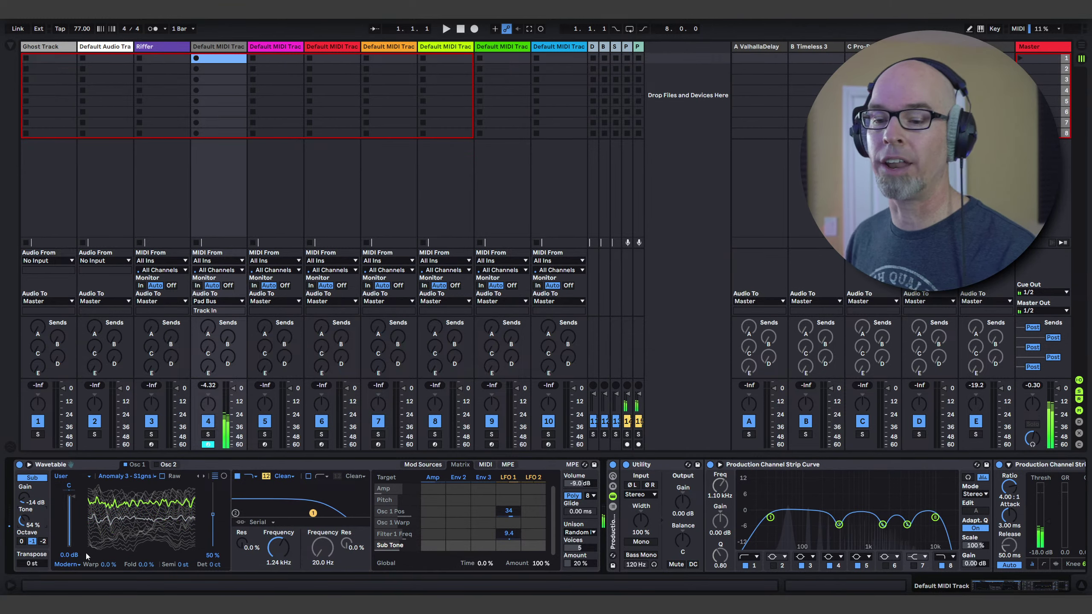
- Choose the Modern effect mode for oscillator 1 and make its Warp amount available as a modulation target
left_click(74, 565)
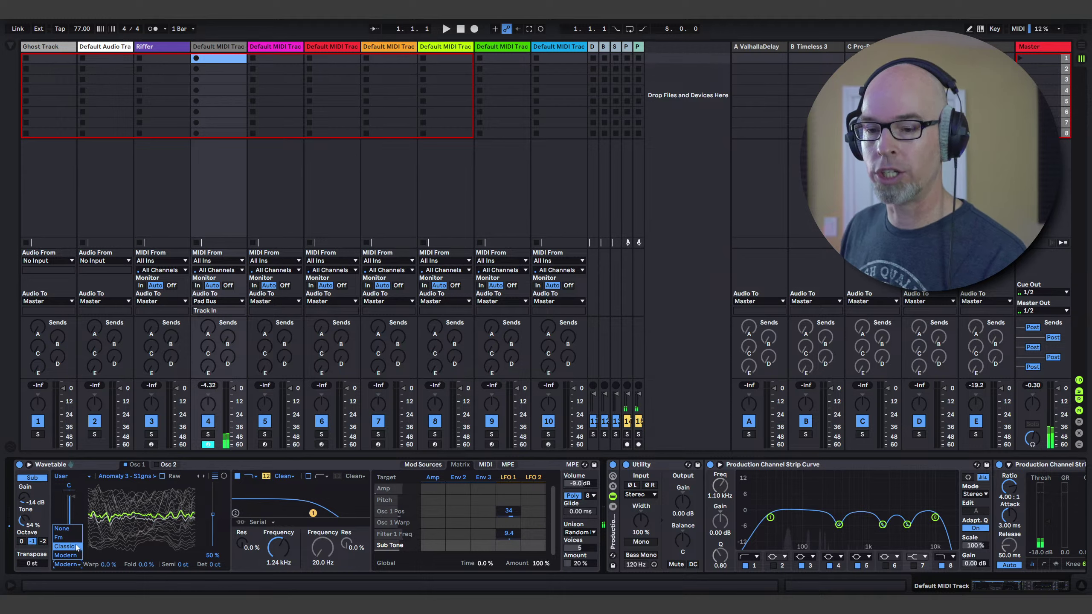
left_click(77, 555)
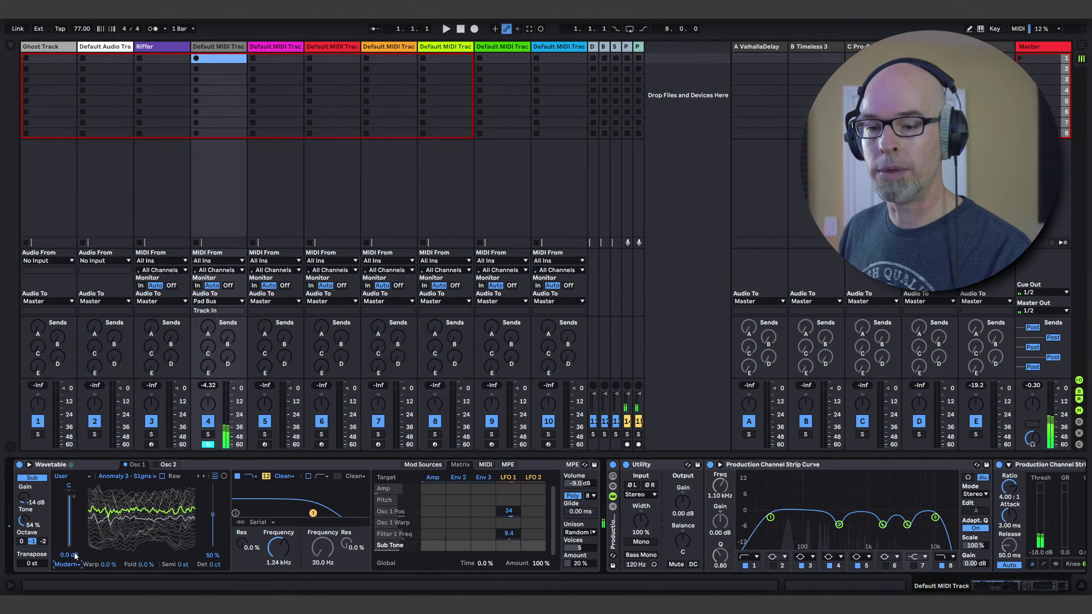
left_click(109, 564)
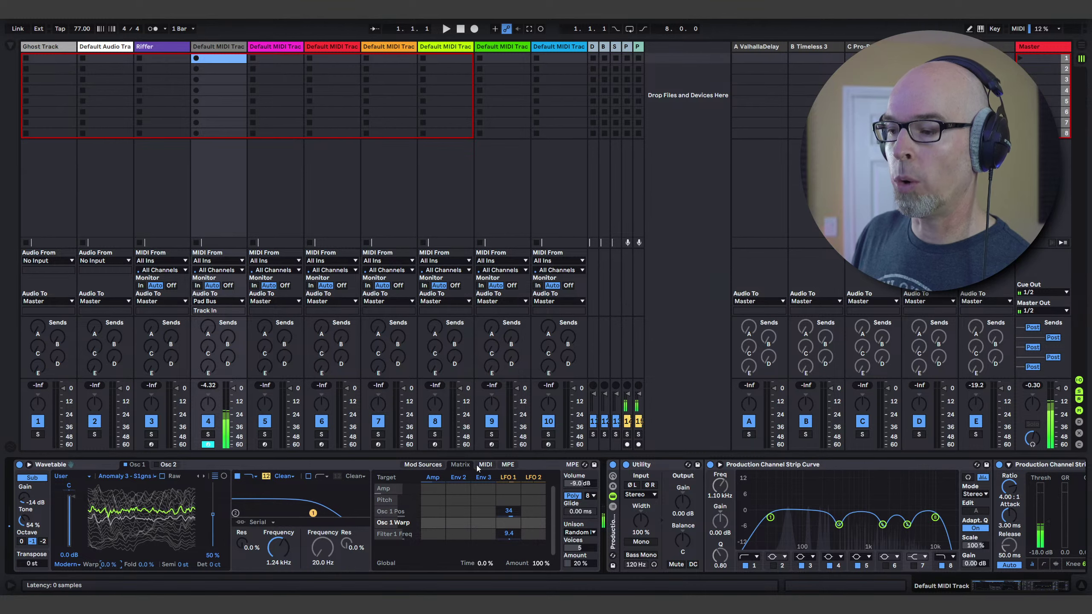
- Set LFO 2 to a triangle wave with a rate of 1 and modulate Osc 1 Warp with it by 23
left_click(435, 464)
left_click(543, 476)
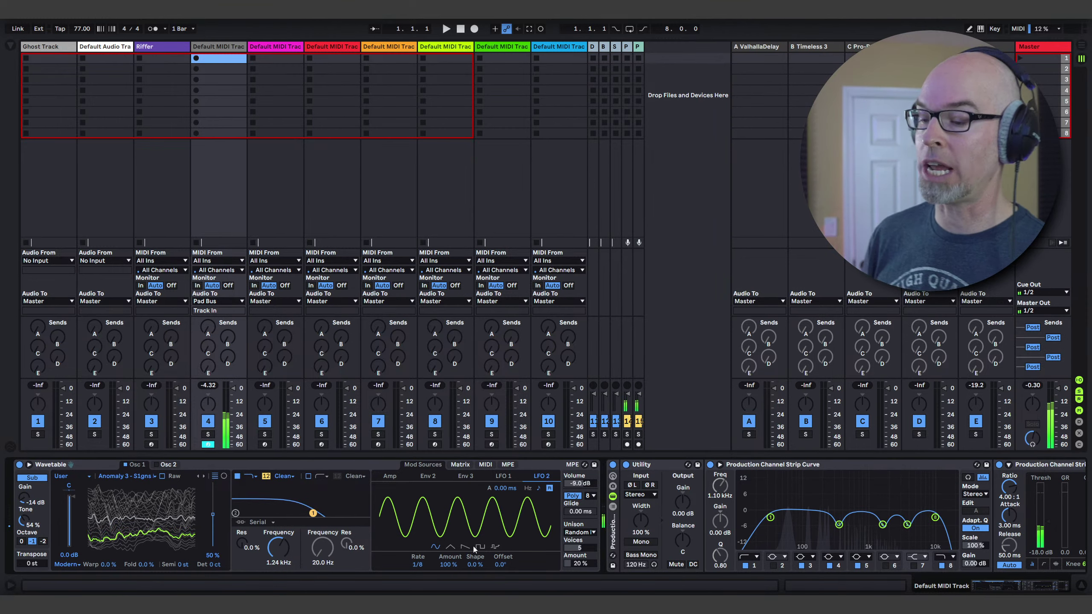
left_click(452, 546)
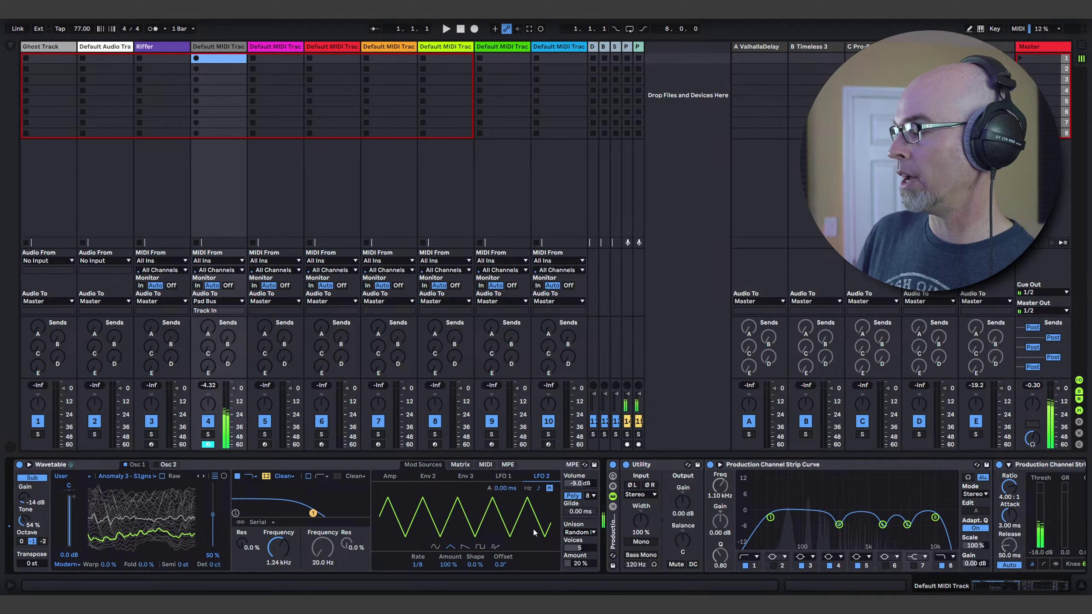
left_click_drag(422, 564, 423, 598)
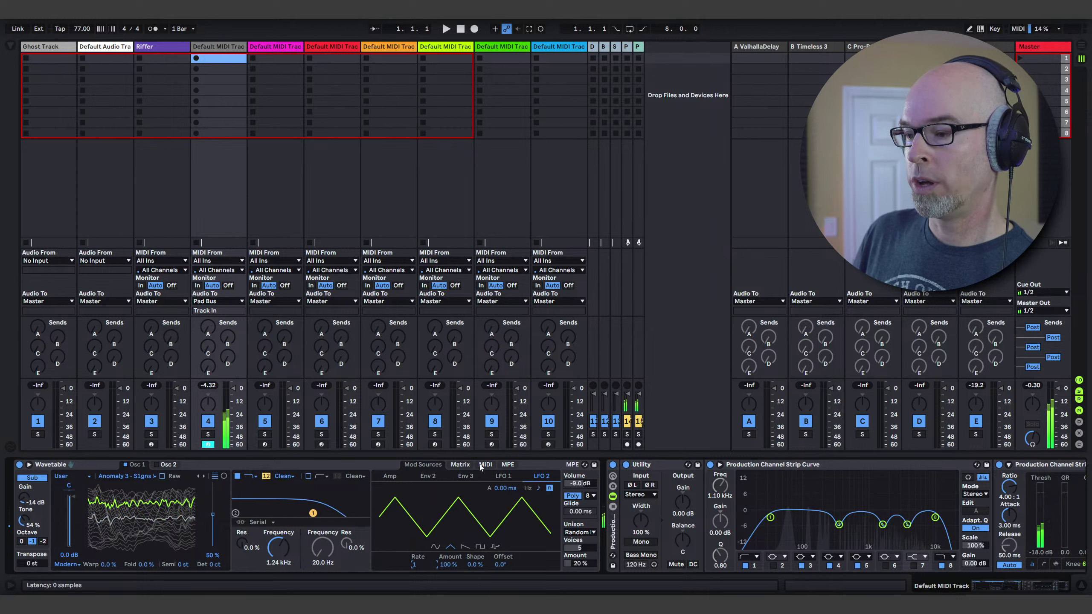
left_click(461, 464)
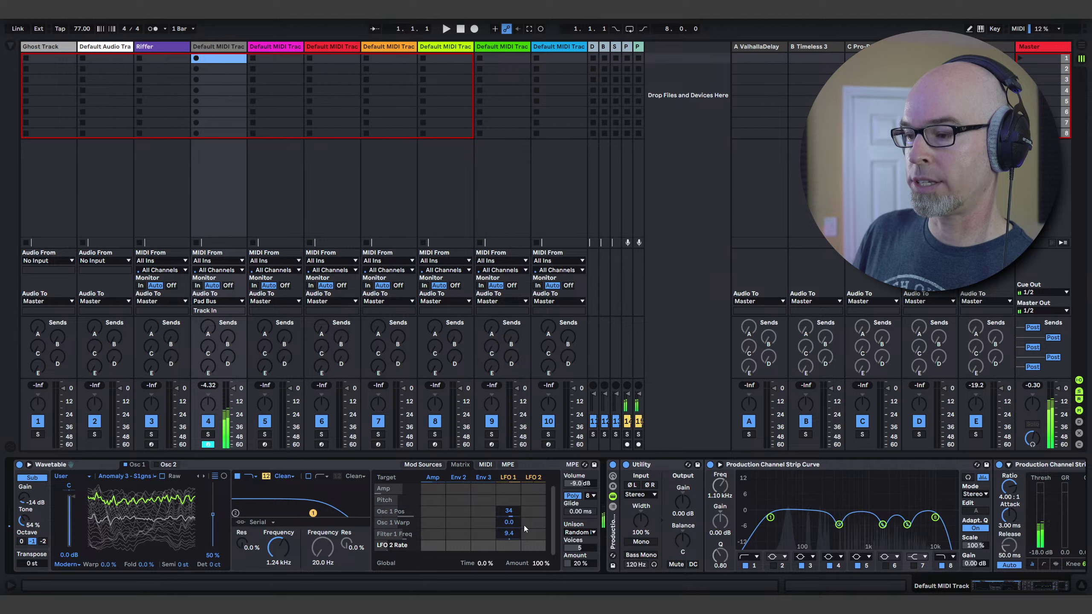
mouse_move(532, 524)
left_mouse_down()
mouse_move(532, 509)
mouse_move(532, 519)
left_mouse_up()
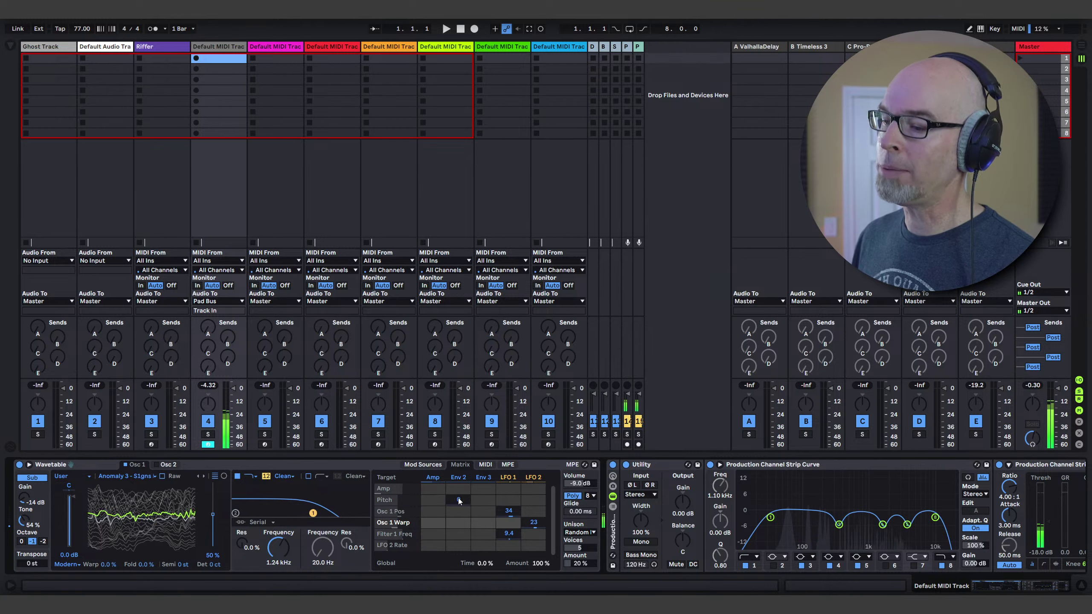
- Try the random stepped waveform on LFO 2 at a faster rate, and restore the triangle wave at a rate of 1
left_click(441, 467)
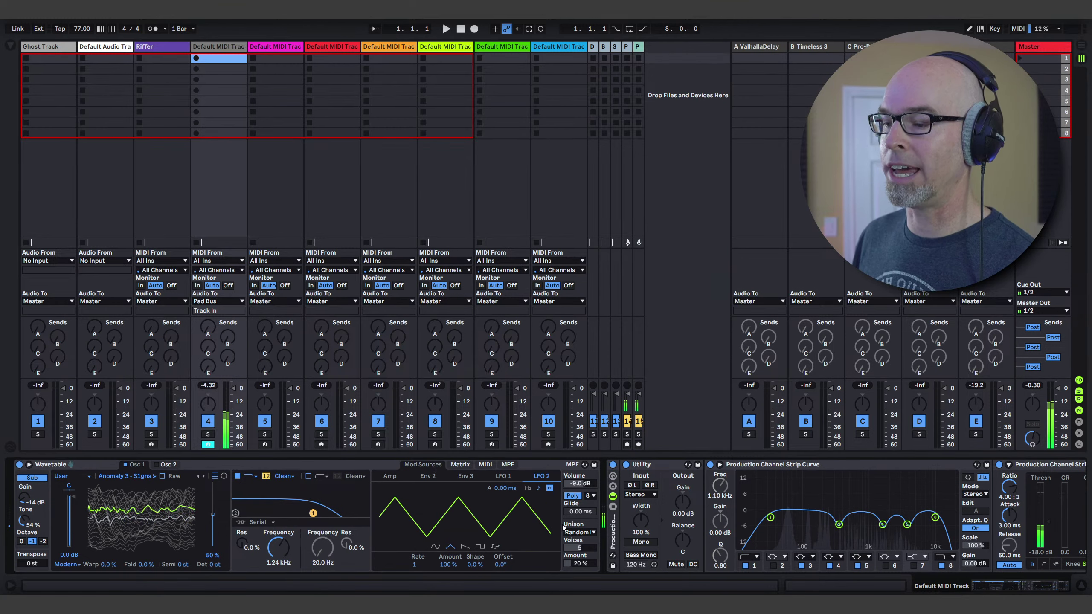
left_click(494, 547)
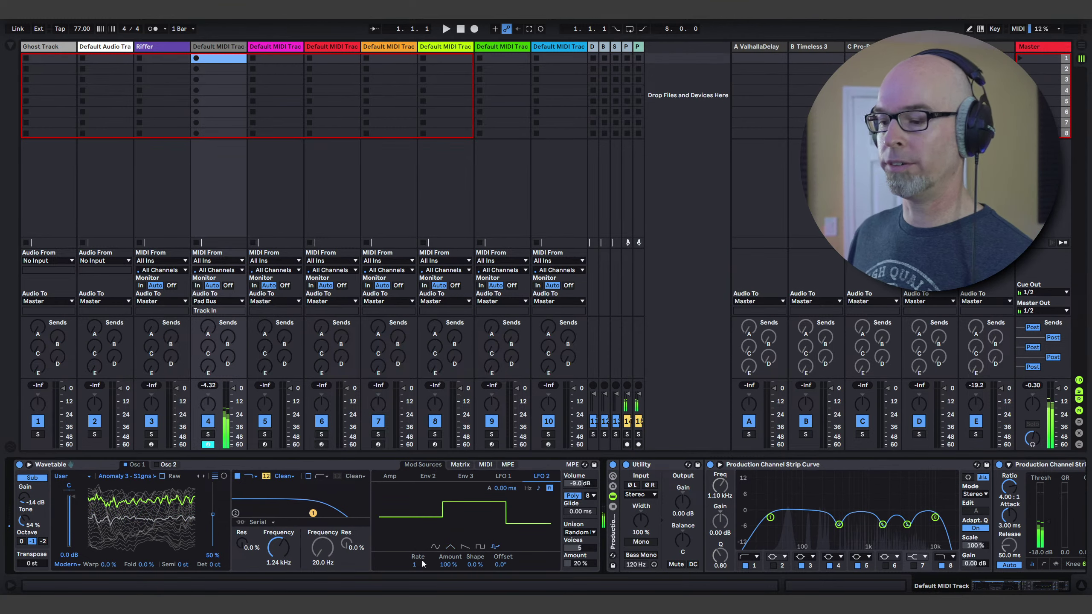
left_click_drag(412, 564, 412, 543)
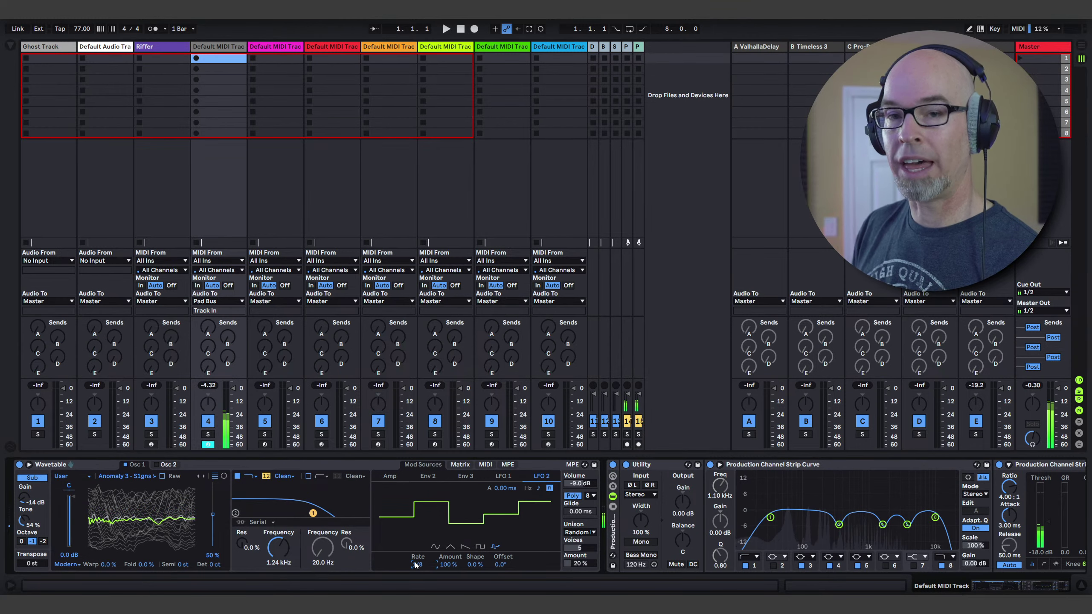
left_click(450, 546)
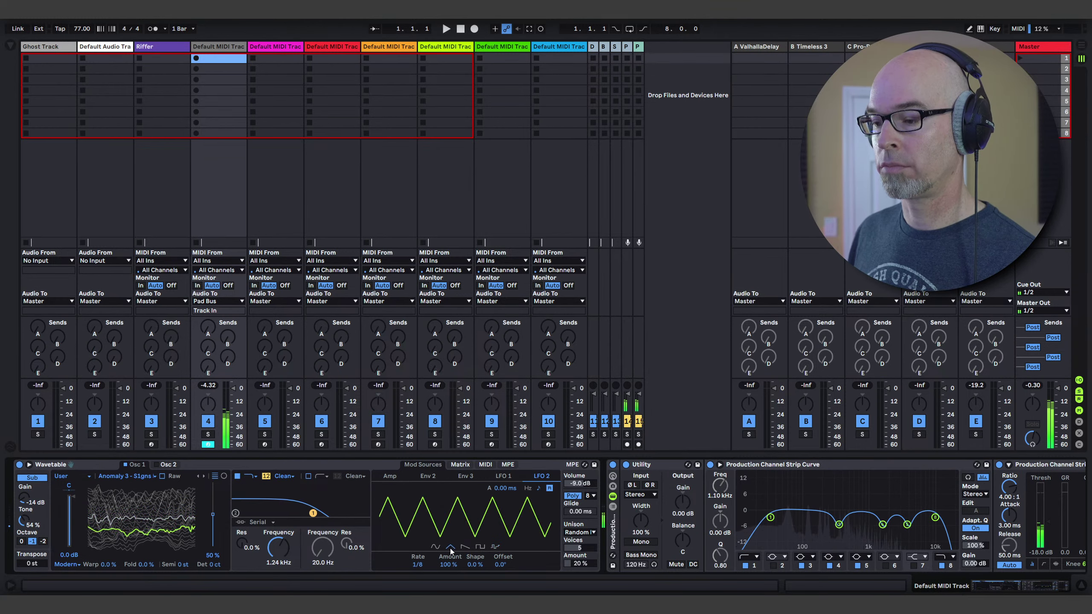
left_click_drag(416, 564, 415, 543)
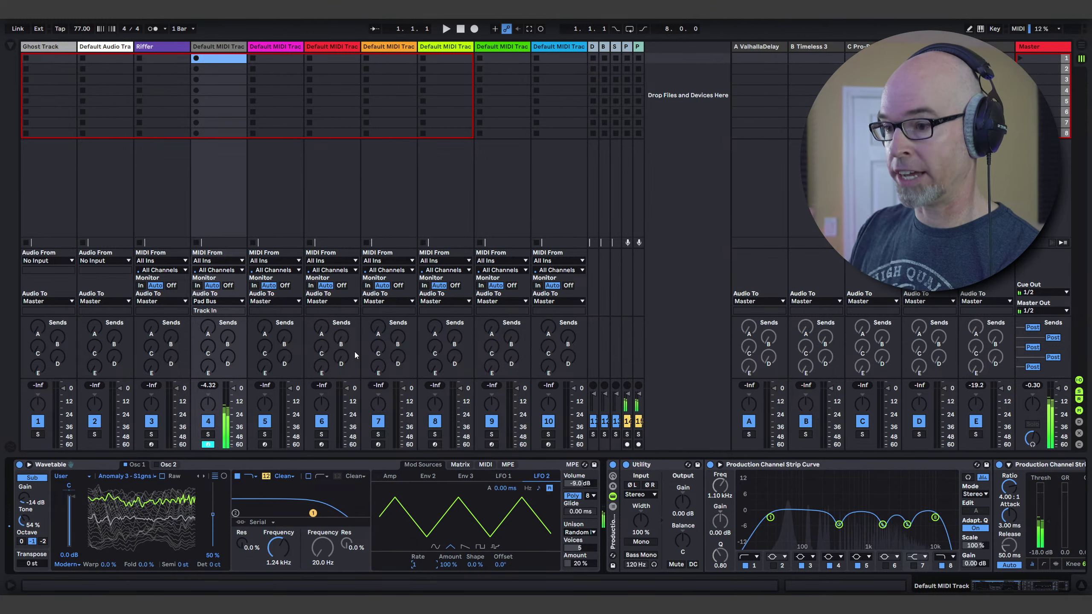
- Examine the ValhallaDelay settings on return A and the Pro-R 2 reverb settings on return E
left_click(756, 48)
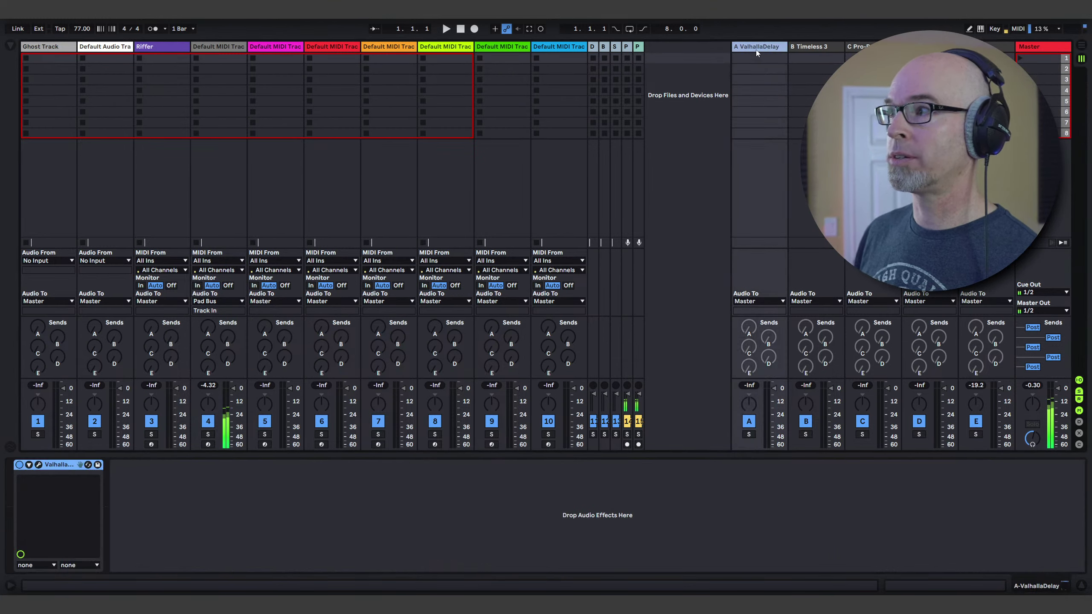
left_click(39, 465)
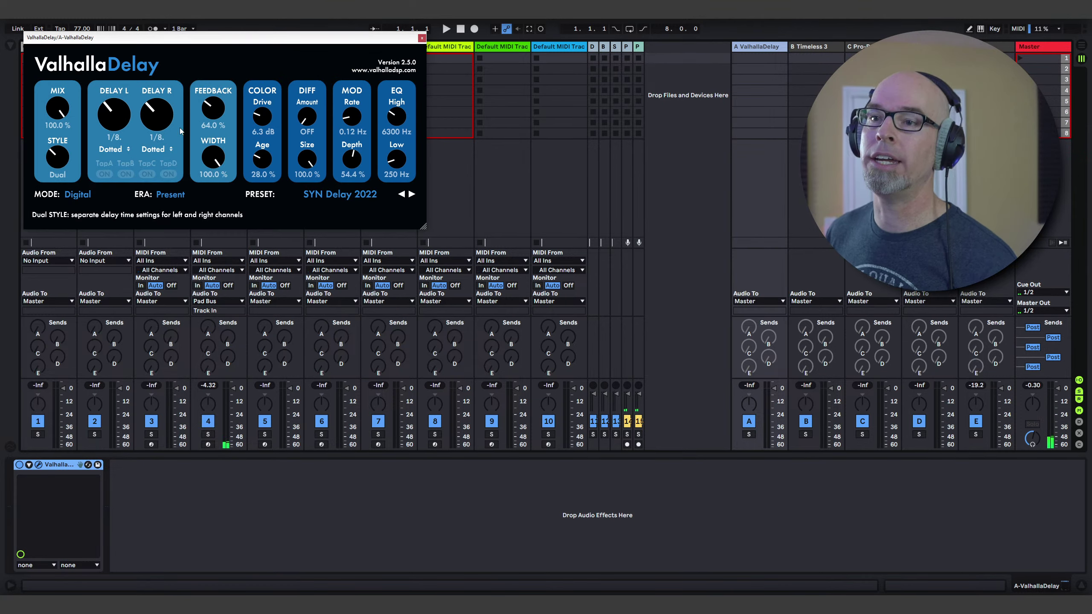
left_click_drag(185, 38, 263, 158)
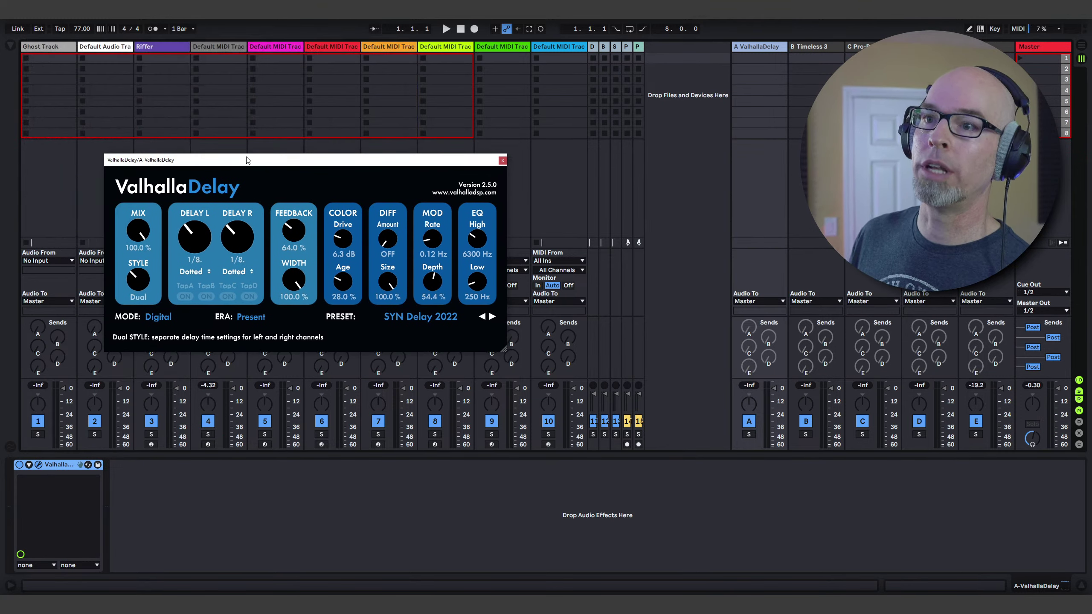
left_click(499, 159)
left_click(997, 46)
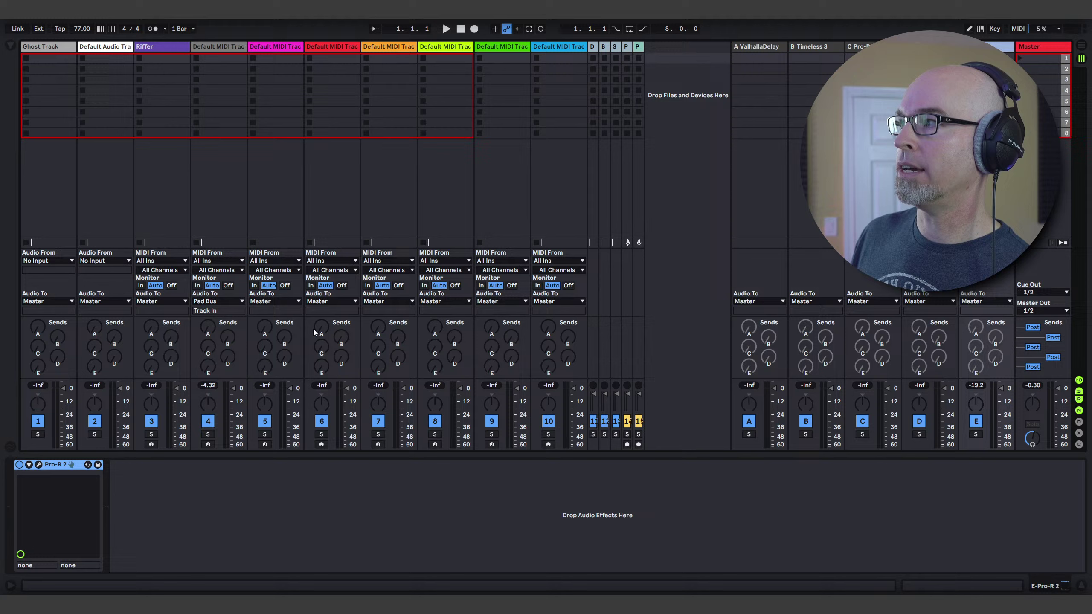
left_click(39, 464)
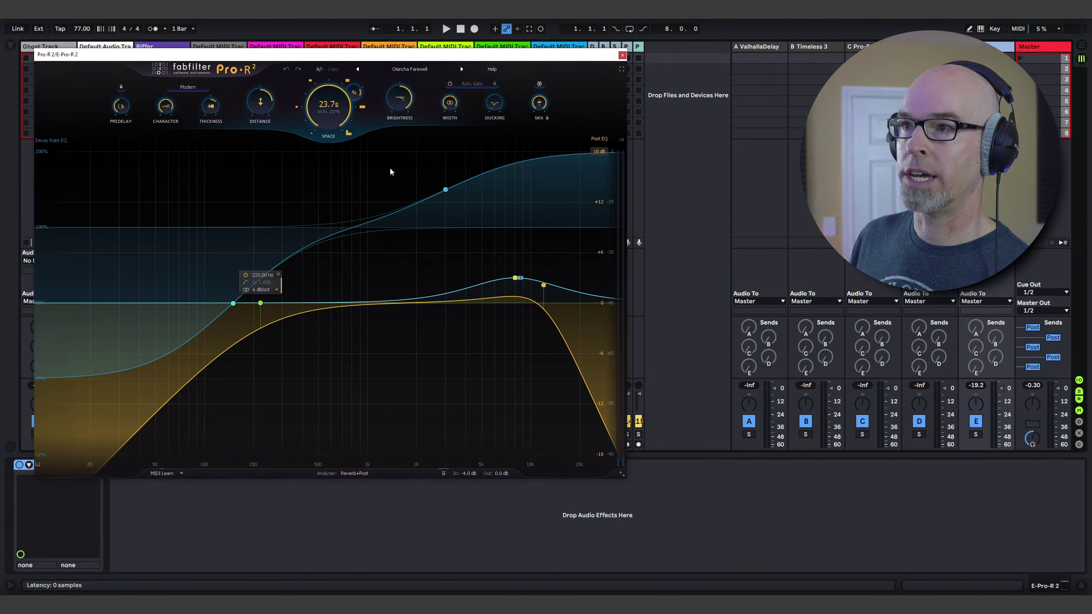
left_click_drag(347, 56, 465, 135)
left_click(739, 133)
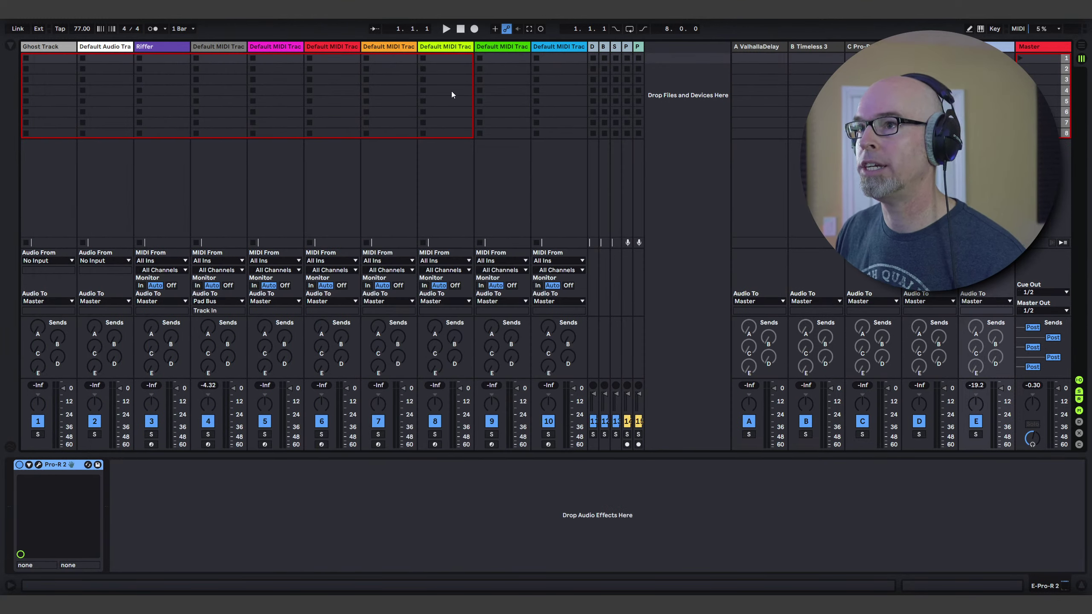
- Raise the pad track's sends to the Pro-R 2 and ValhallaDelay returns and lower the filter 1 frequency to 390 Hz
left_click(228, 47)
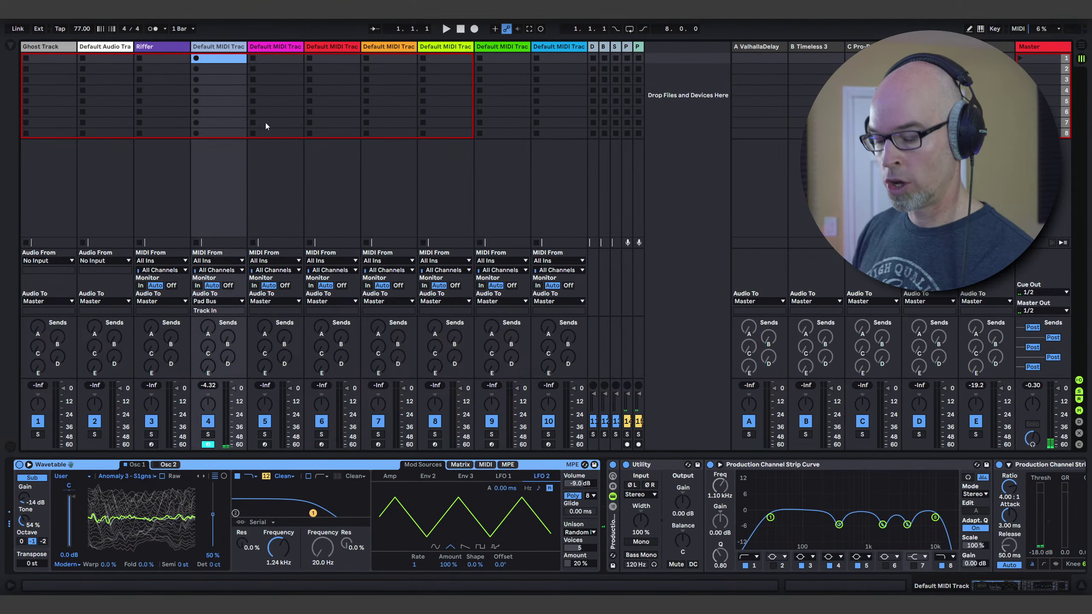
left_click_drag(208, 366, 209, 348)
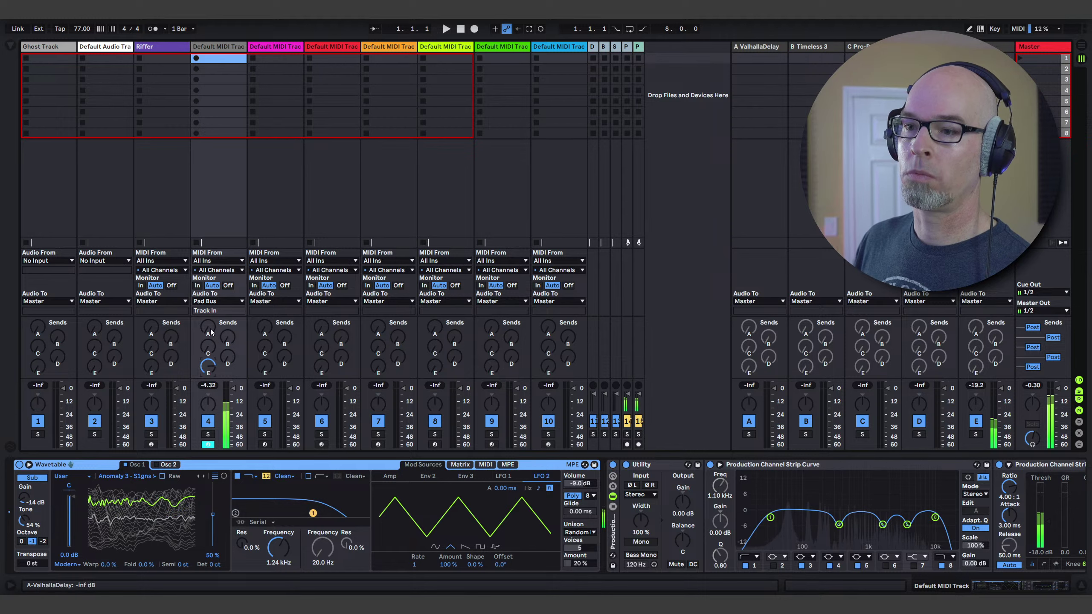
left_click_drag(211, 331, 211, 320)
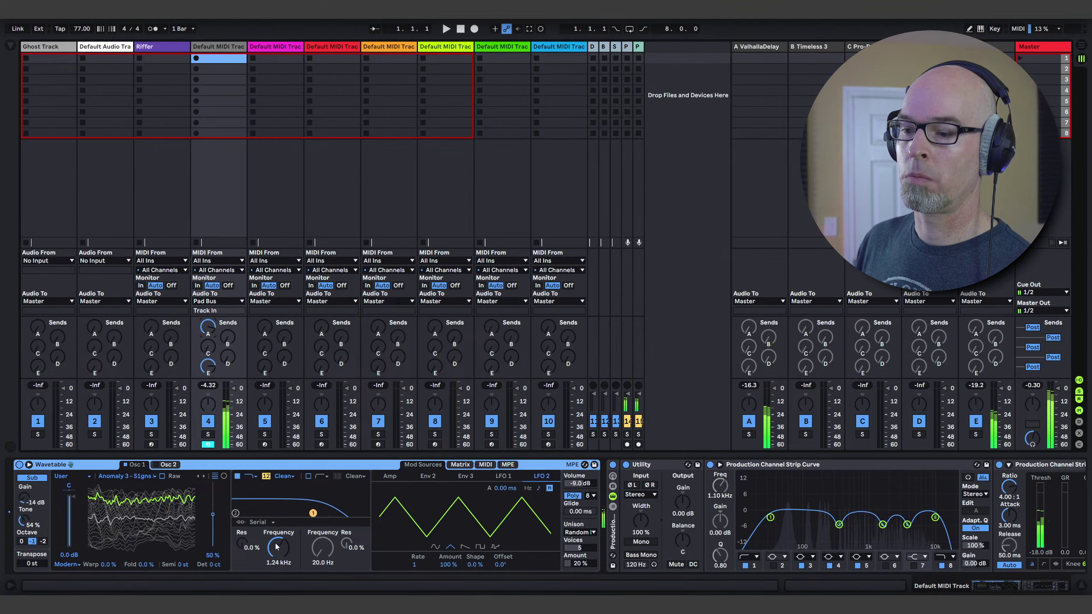
left_click_drag(276, 547, 276, 558)
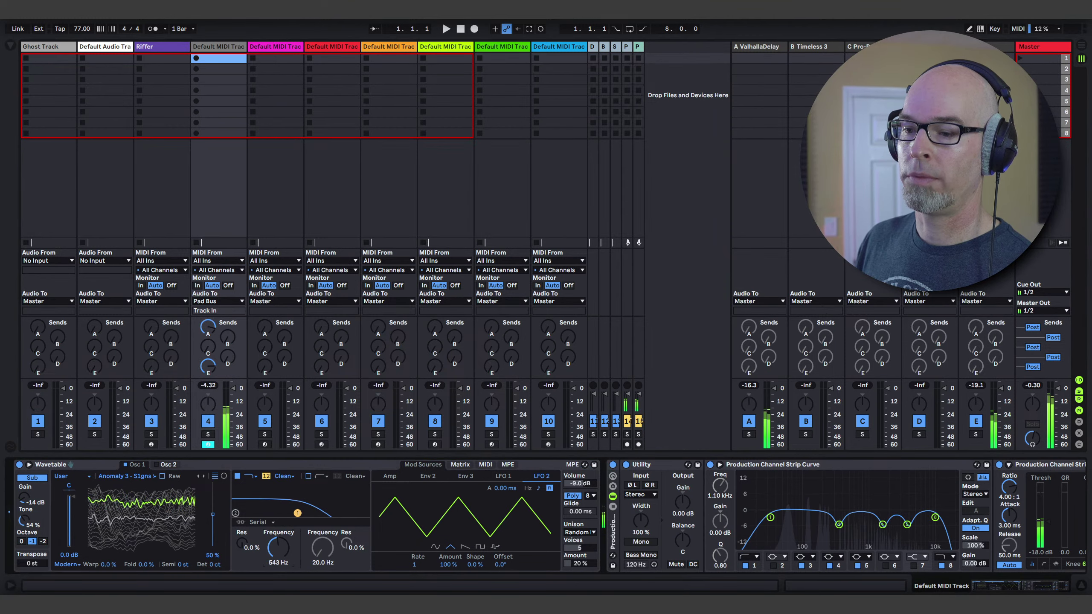
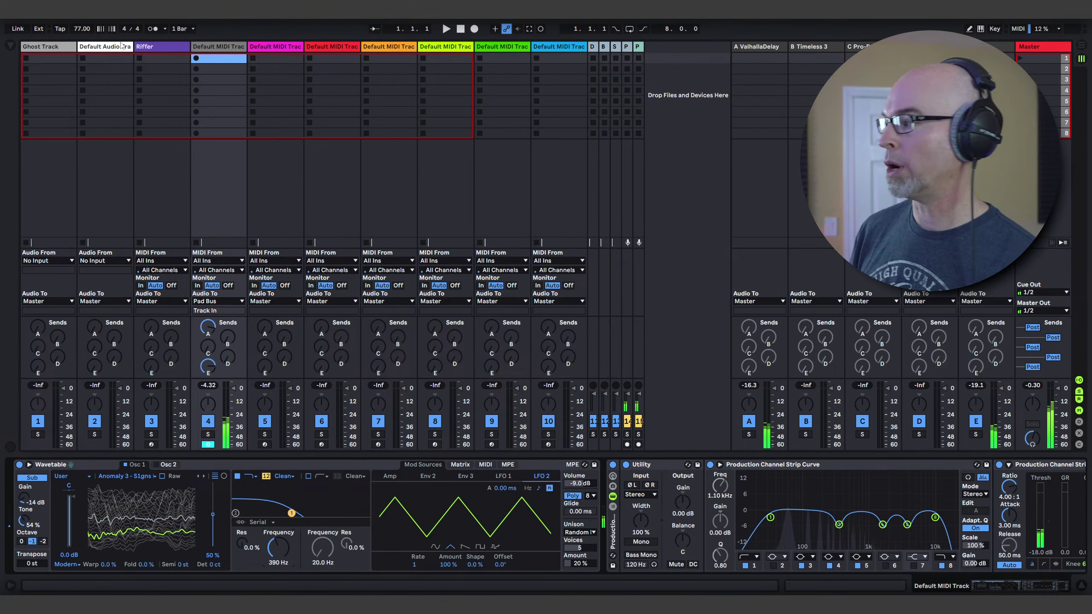
- Insert an empty 64-bar MIDI clip at bar 1 of the Wavetable Pad track in the arrangement
left_click(1081, 48)
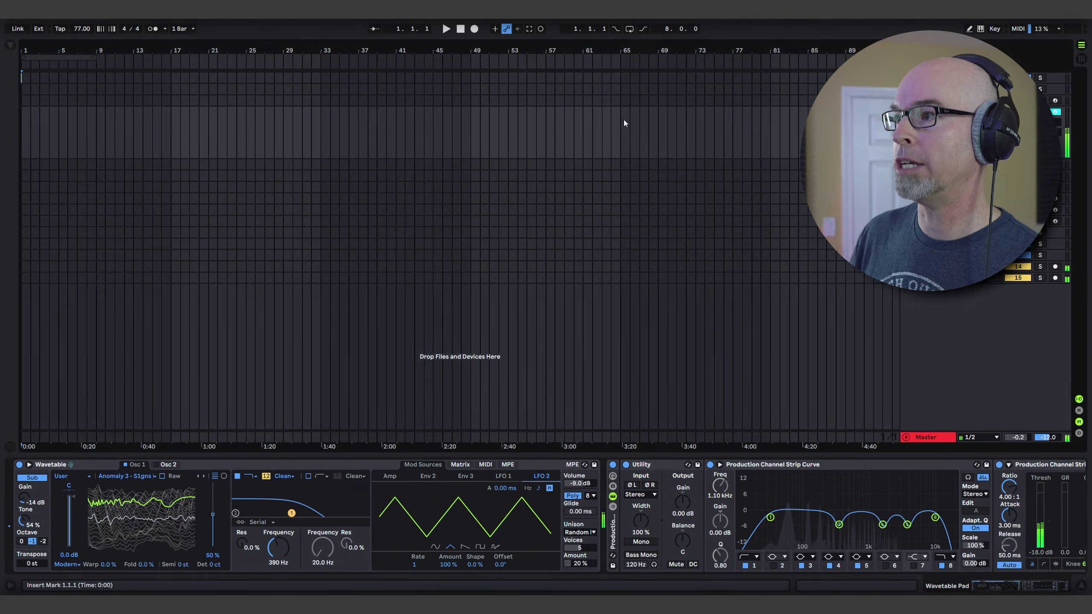
left_click_drag(621, 123, 21, 124)
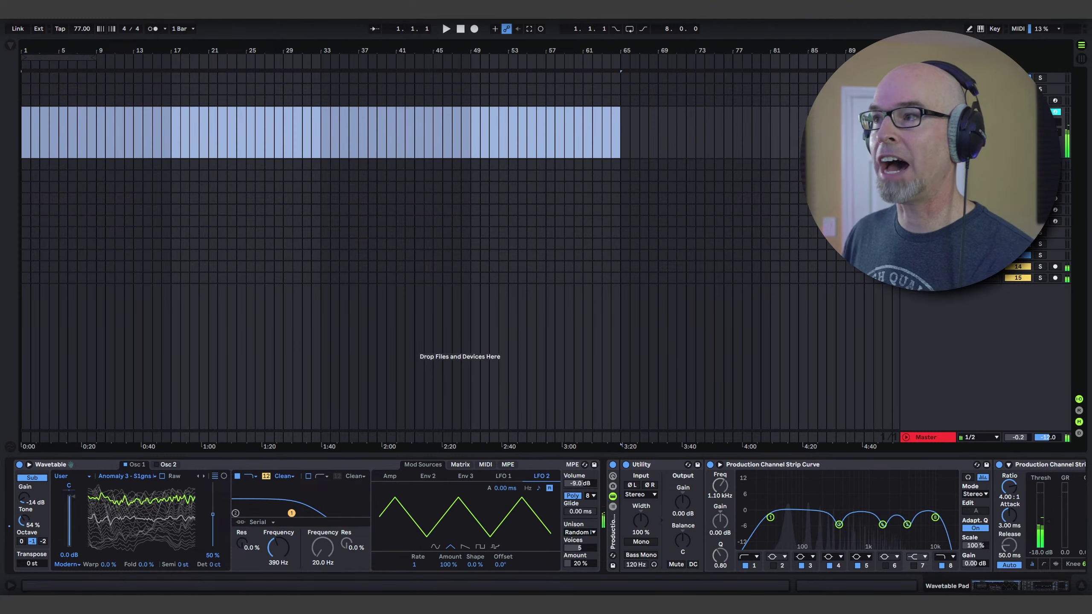
key("ctrl+shift+m")
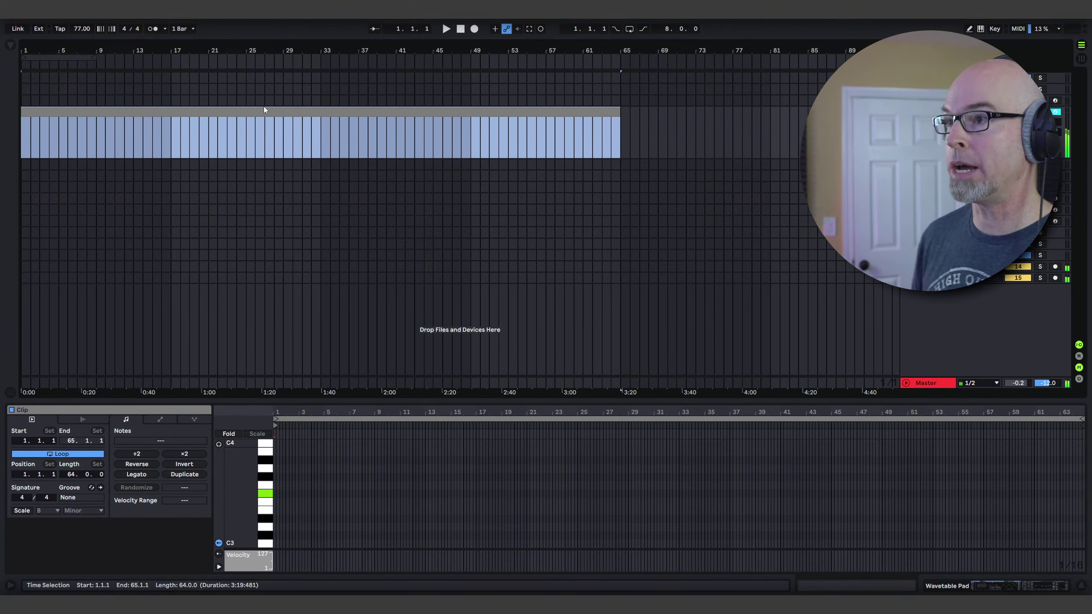
- Color the Wavetable Pad track and its new MIDI clip blue
right_click(968, 129)
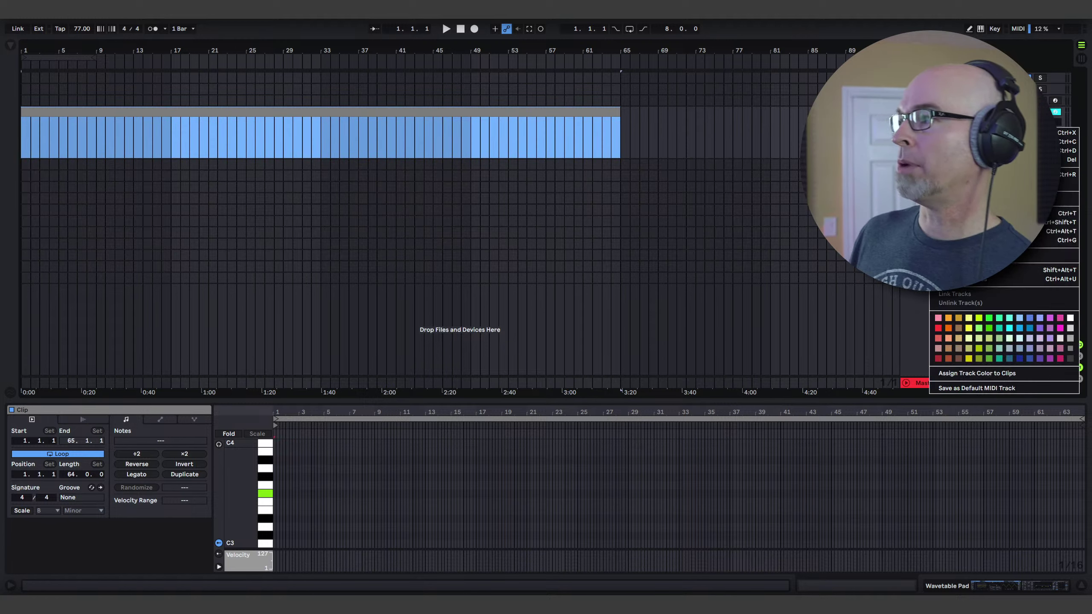
left_click(1031, 330)
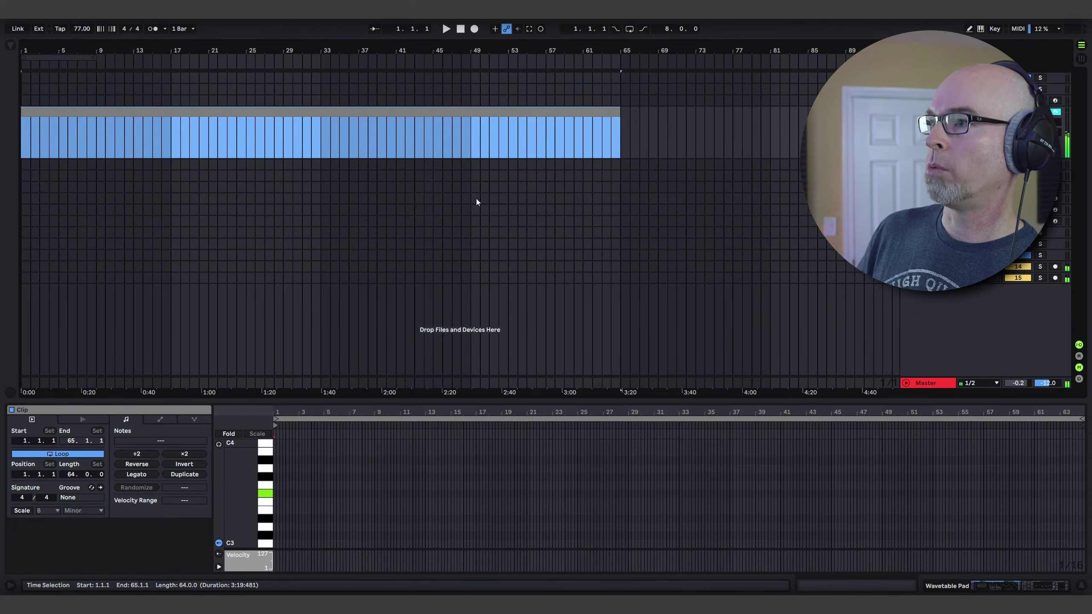
right_click(417, 113)
left_click(519, 310)
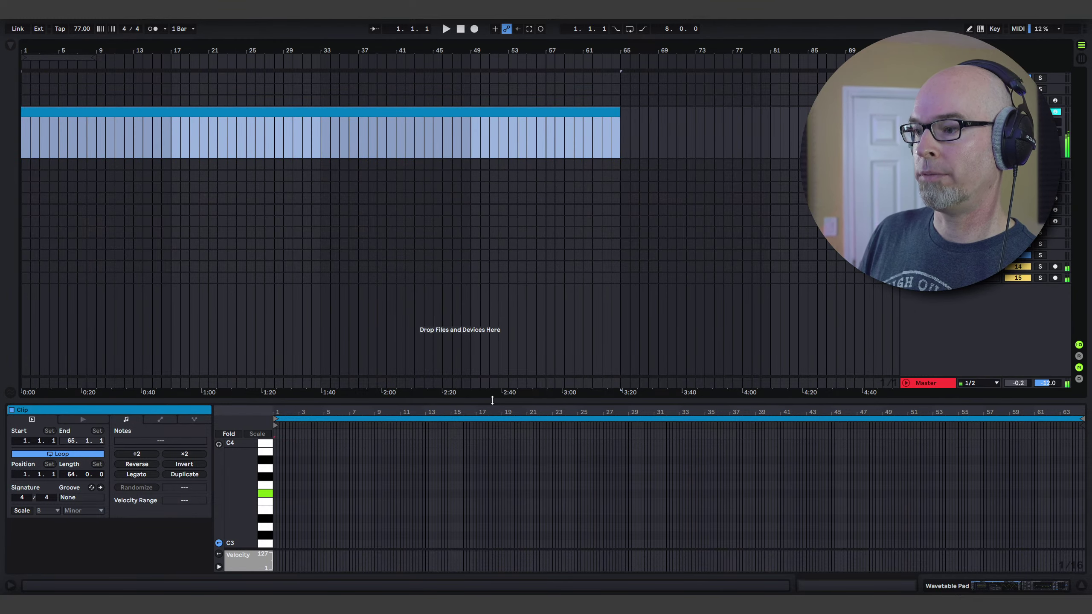
- Enlarge the clip's note editor above its default height and stop the sounding notes
left_click_drag(492, 400, 473, 155)
scroll(417, 350, "down", 5)
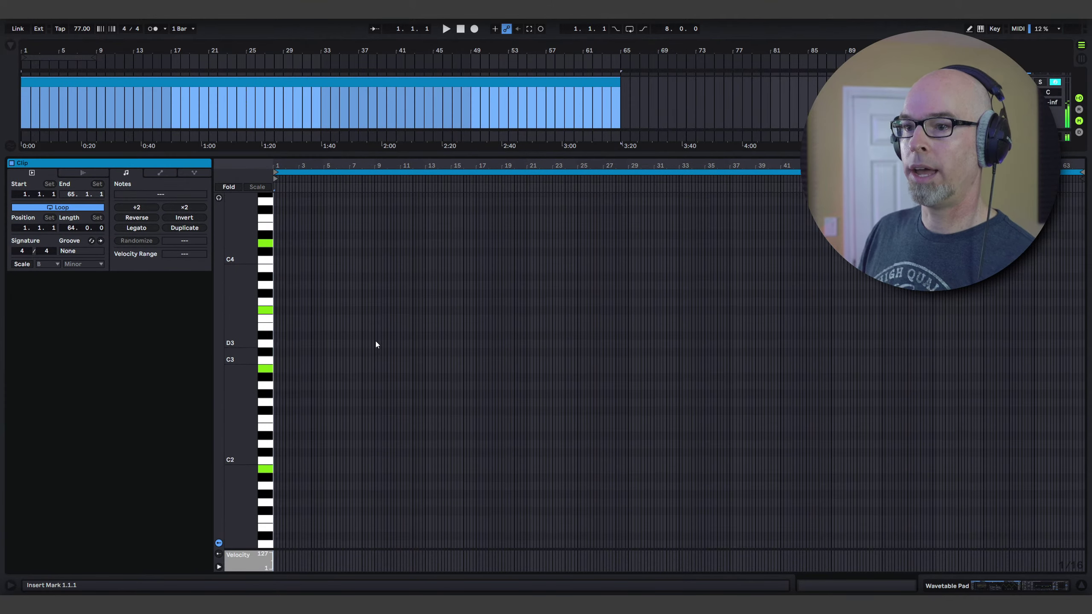
left_click(463, 31)
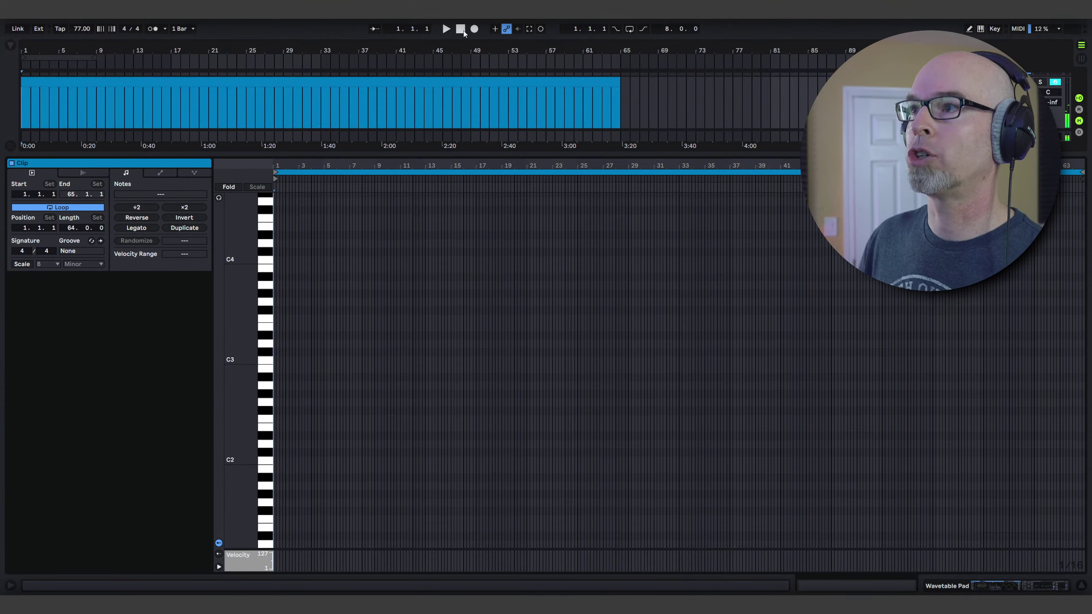
left_click_drag(466, 153, 465, 273)
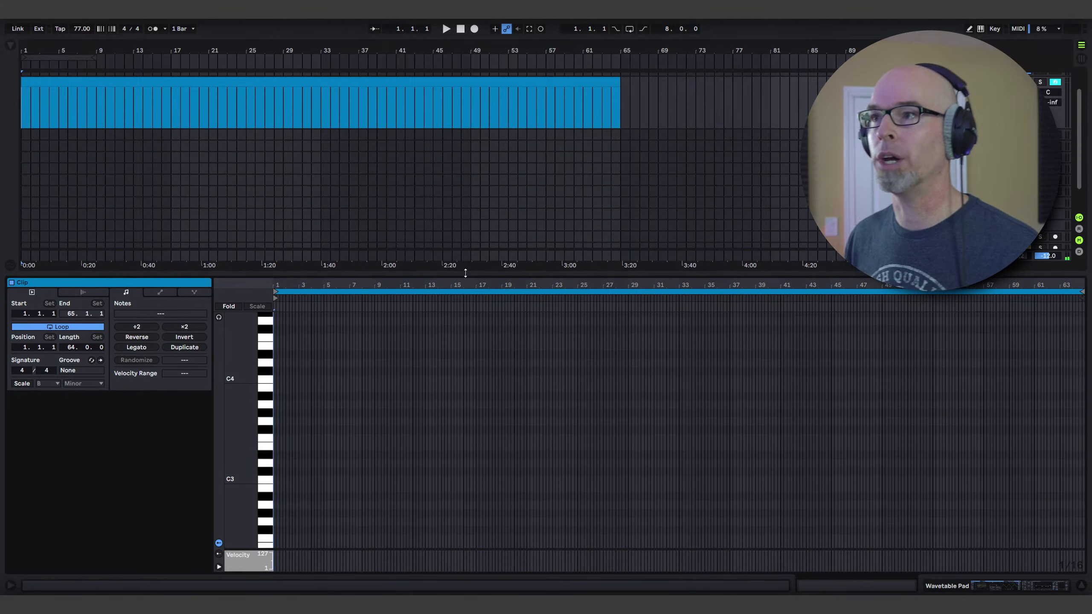
- Try capturing the played MIDI into the arrangement, and delete both clips from the Wavetable Pad track
left_click(541, 29)
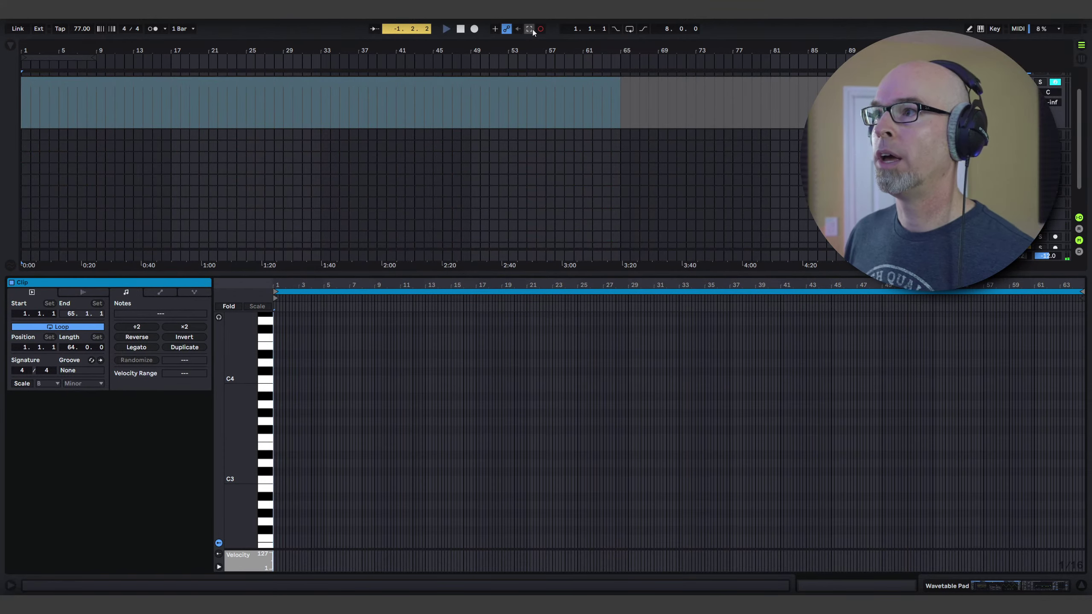
left_click(531, 29)
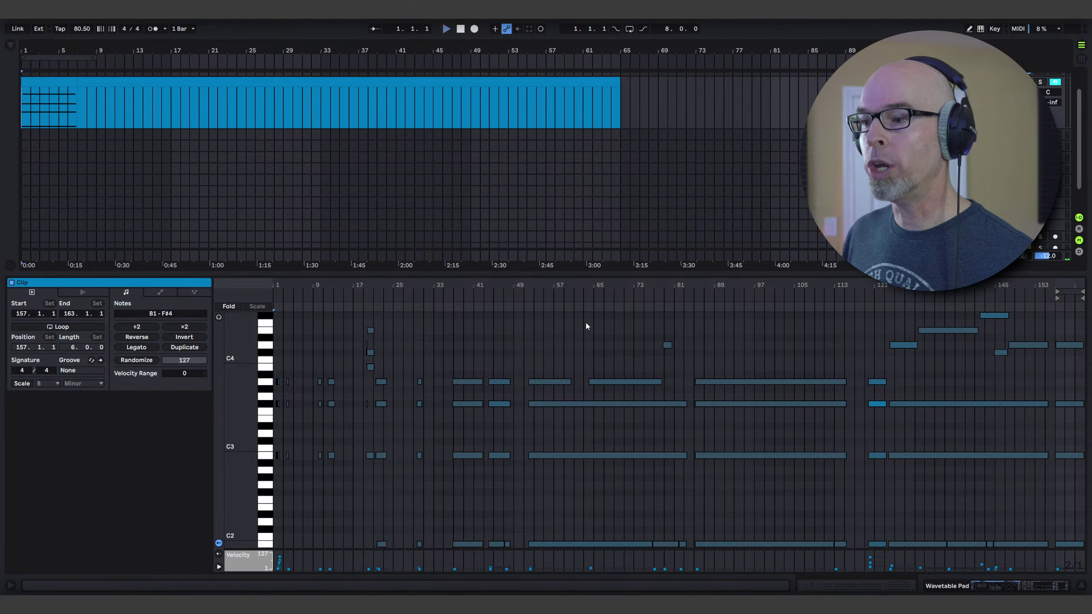
left_click(236, 86)
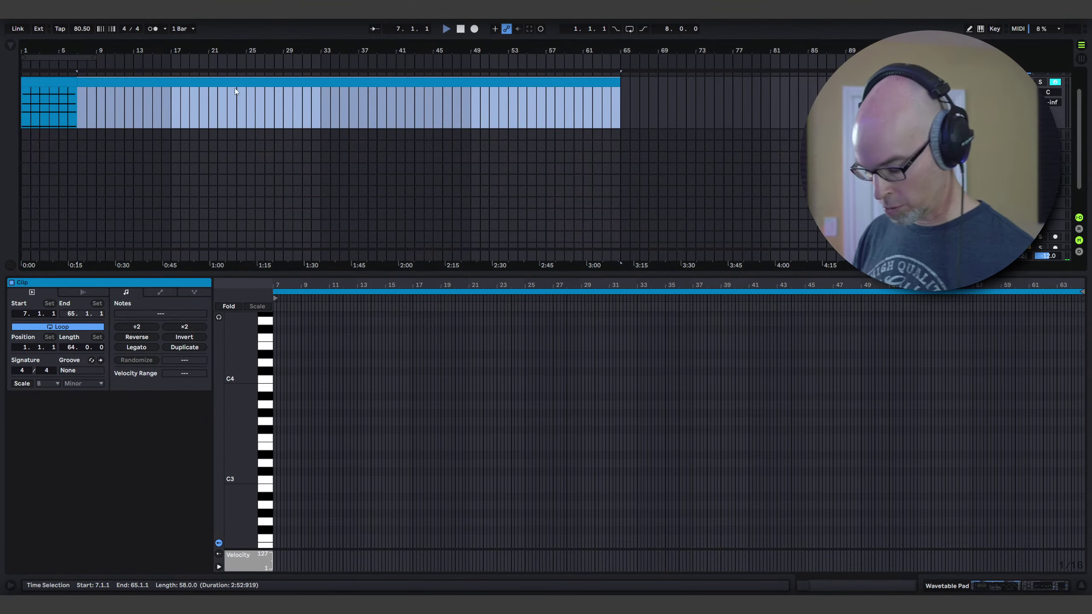
key("Delete")
left_click(69, 87)
key("Delete")
- Insert a new empty 64-bar MIDI clip spanning bars 1 to 65 on the Wavetable Pad track
left_click(23, 104)
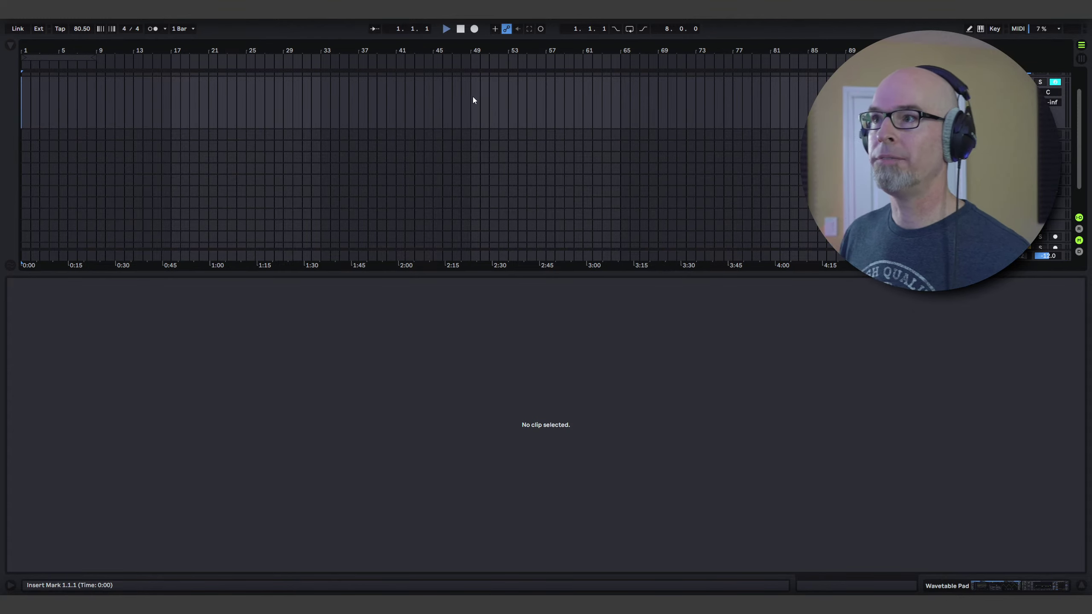
left_click_drag(621, 96, 4, 123)
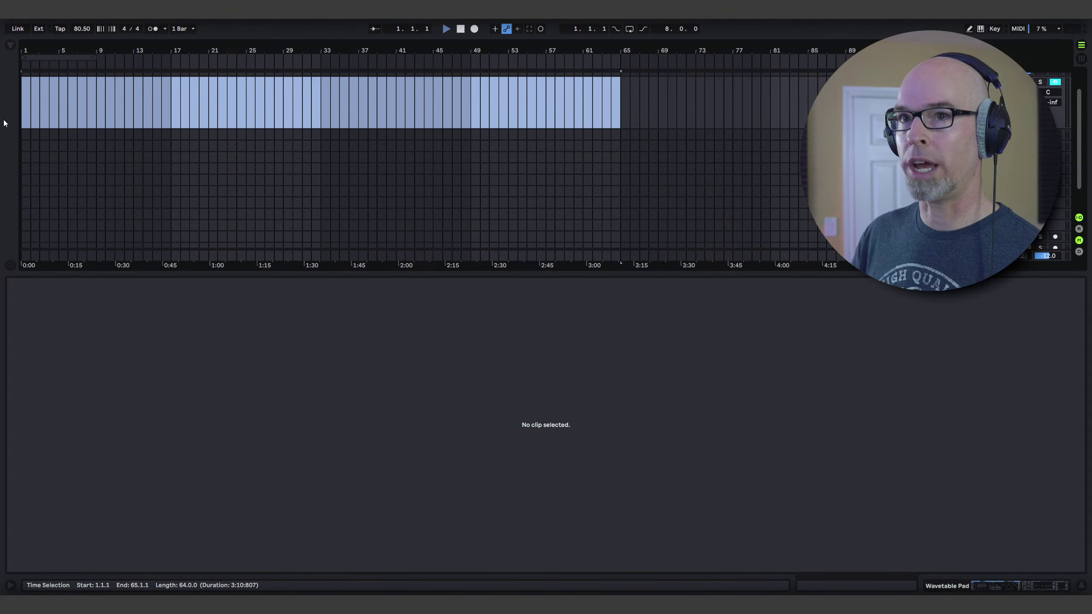
key("super+shift+m")
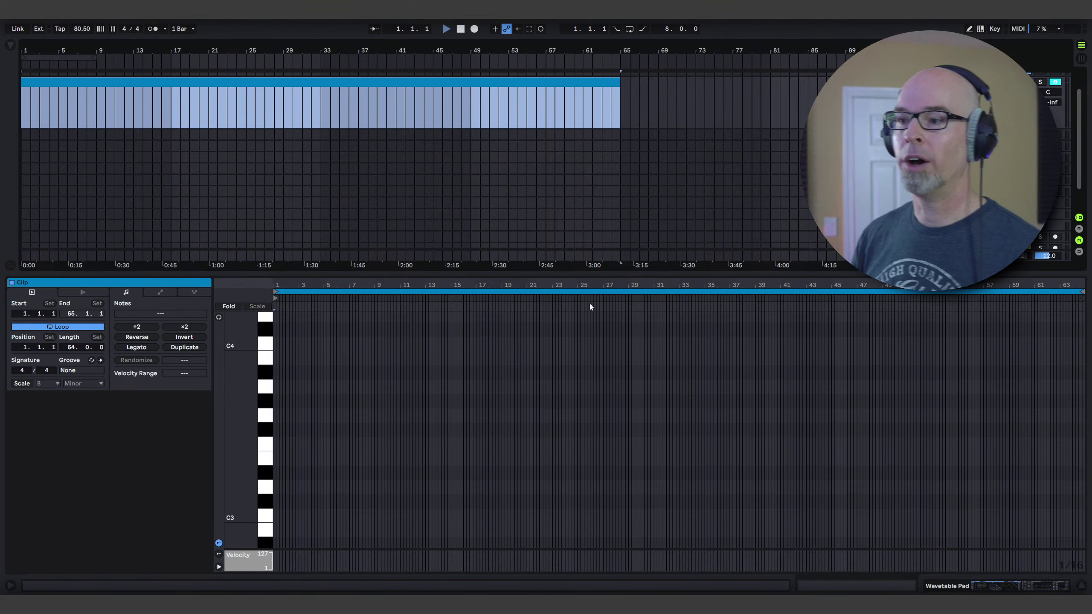
- Enable MIDI preview in the new clip's enlarged note editor and enter sustained pad notes from B2 to E5 across the 64 bars
left_click(219, 319)
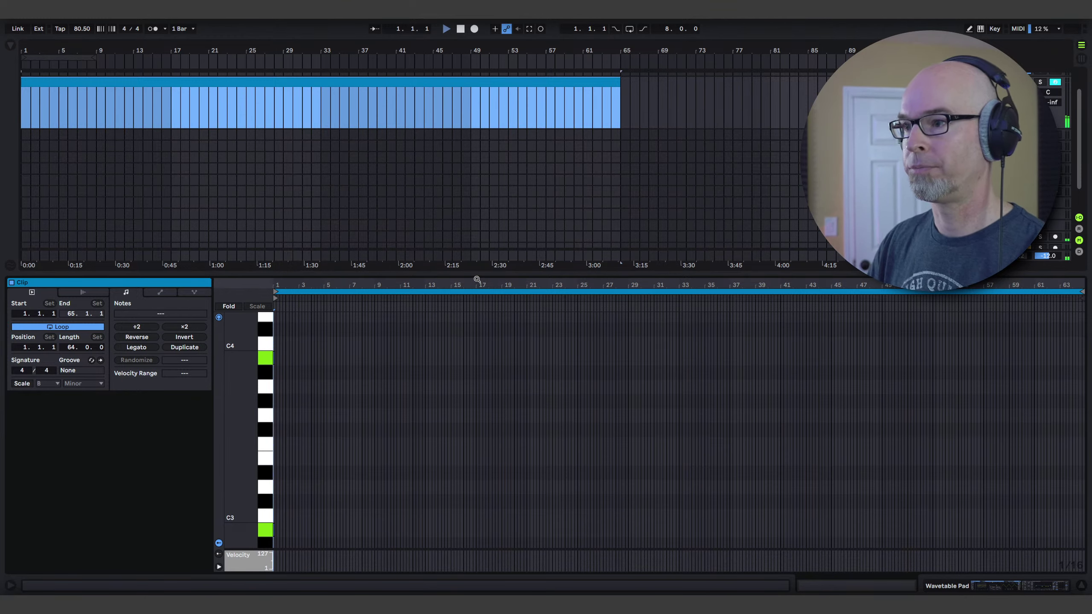
left_click_drag(477, 275, 477, 125)
mouse_move(265, 327)
left_mouse_down()
mouse_move(243, 327)
mouse_move(257, 341)
left_mouse_up()
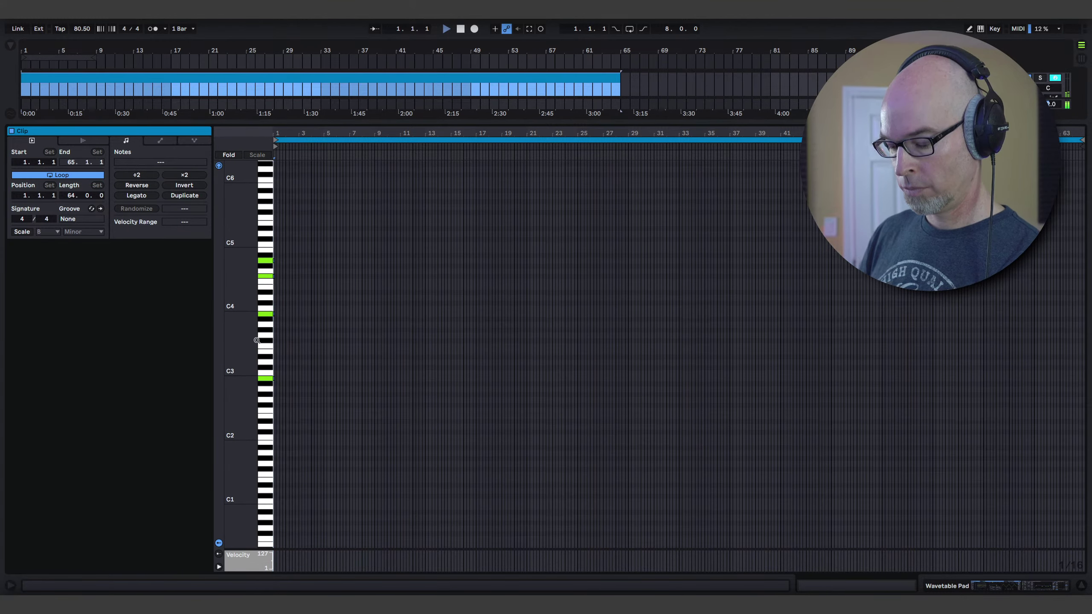
key("space")
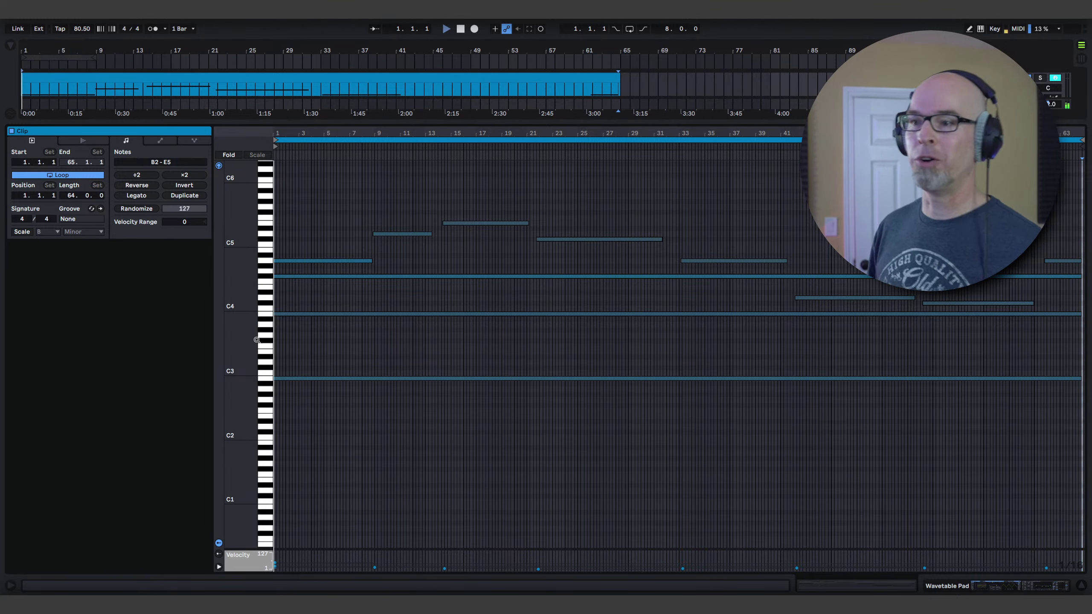
- Play the pad clip from bar 1 and resize the note editor to view the entered notes alongside the arrangement
key("space")
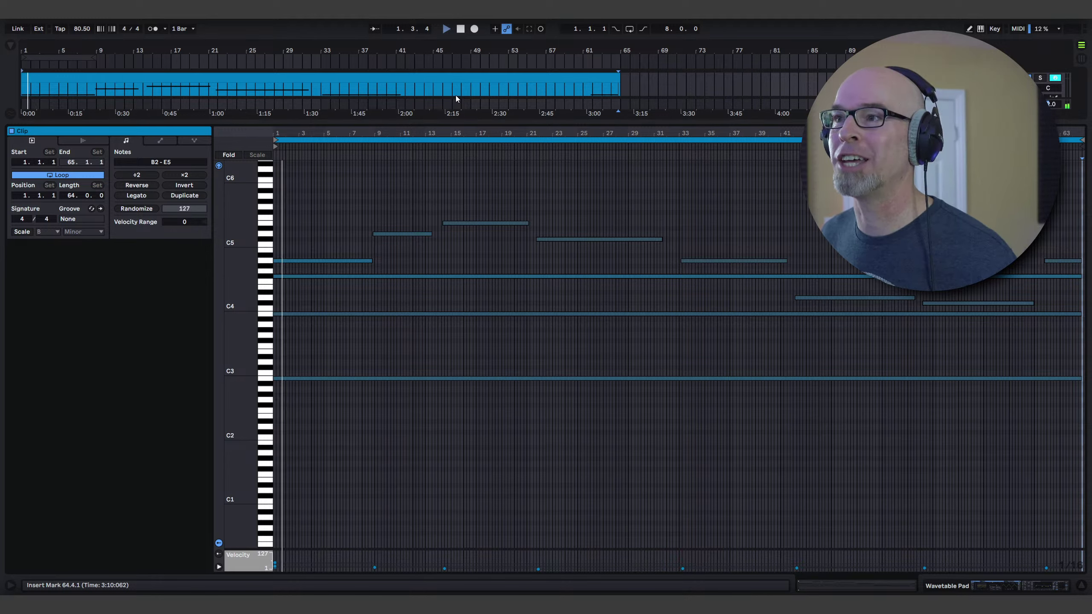
left_click_drag(455, 122, 455, 389)
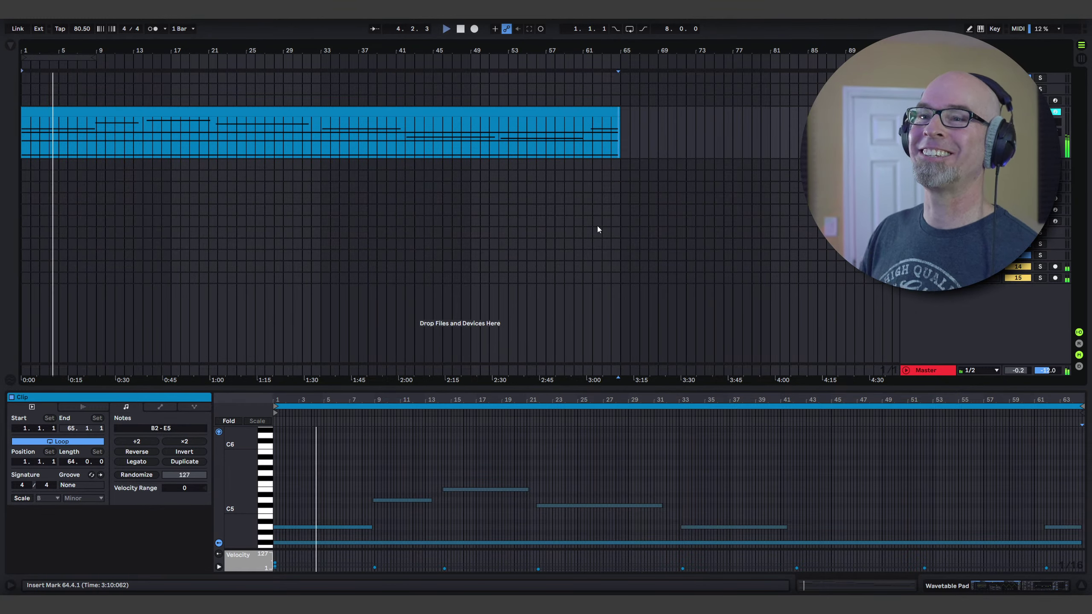
left_click_drag(521, 394, 482, 246)
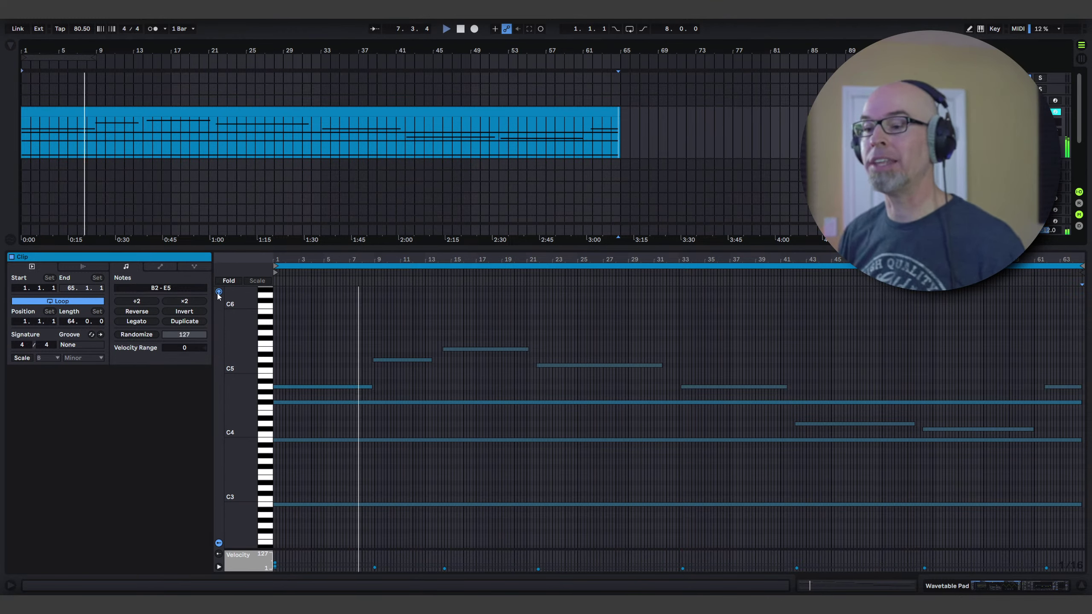
right_click(384, 318)
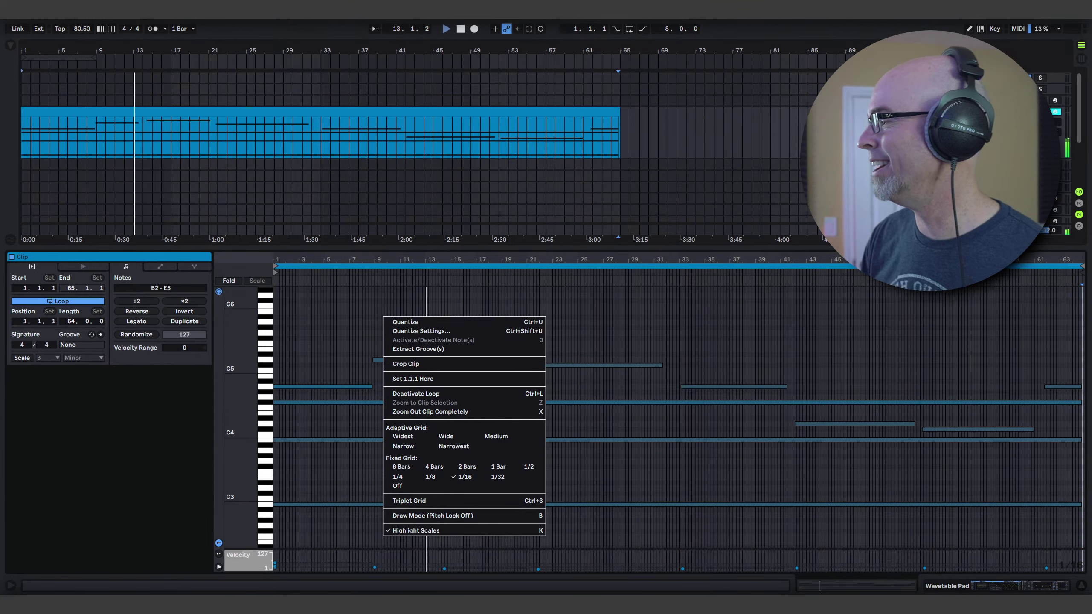
key("Escape")
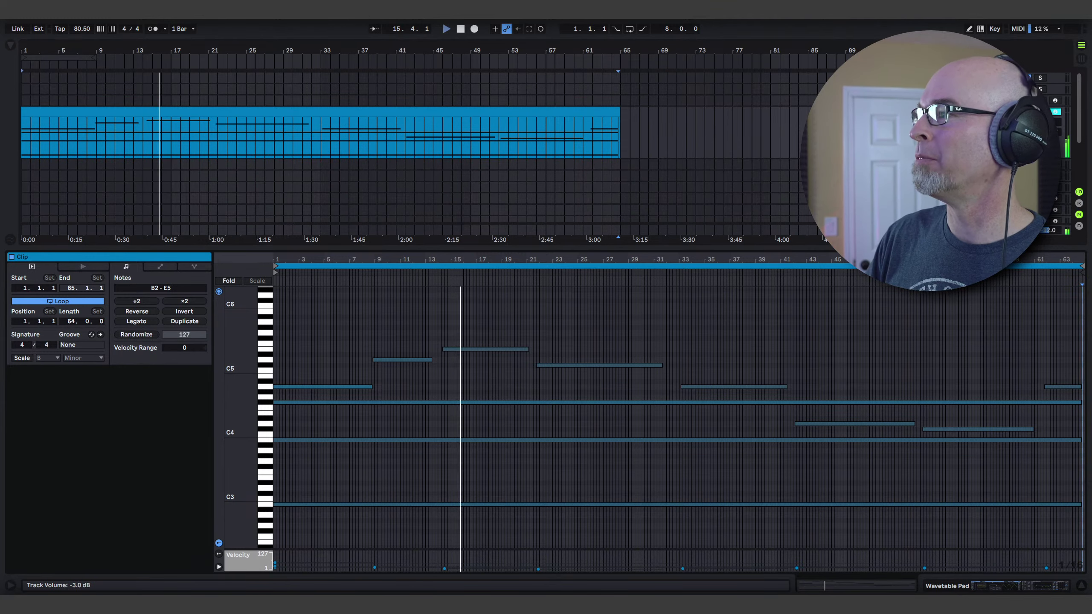
- Show the Wavetable Pad track's devices and set the Utility gain to 3.89 dB
key("shift+Tab")
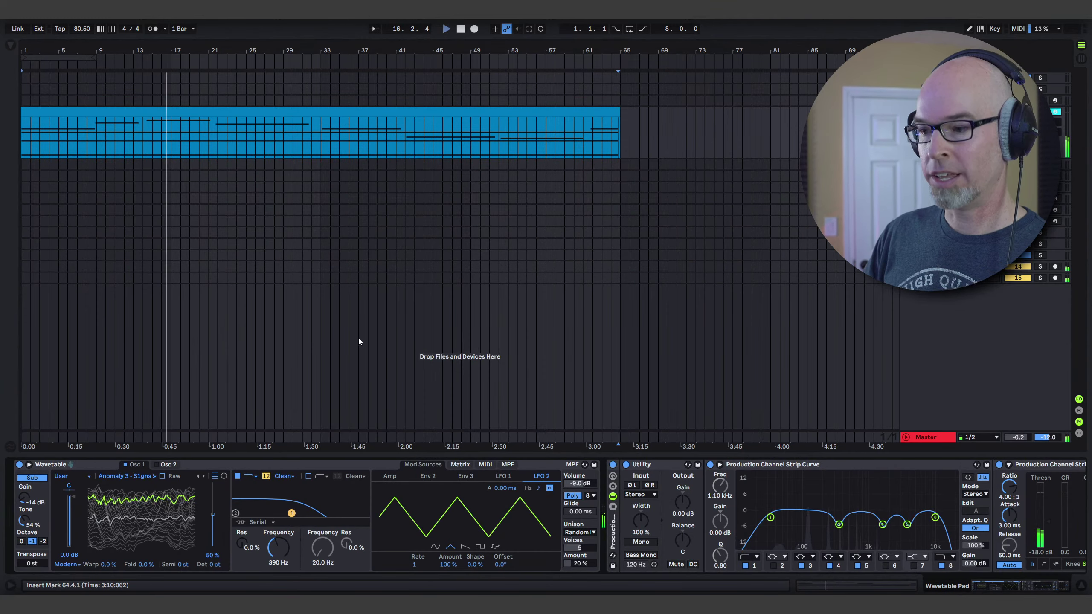
scroll(797, 539, "right", 3)
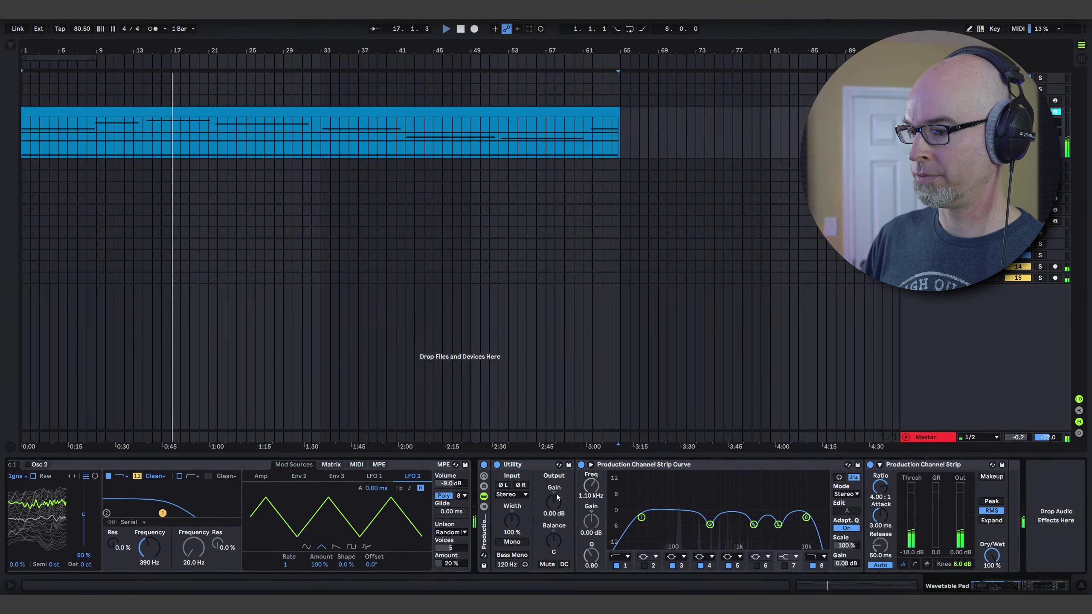
left_click_drag(555, 499, 554, 488)
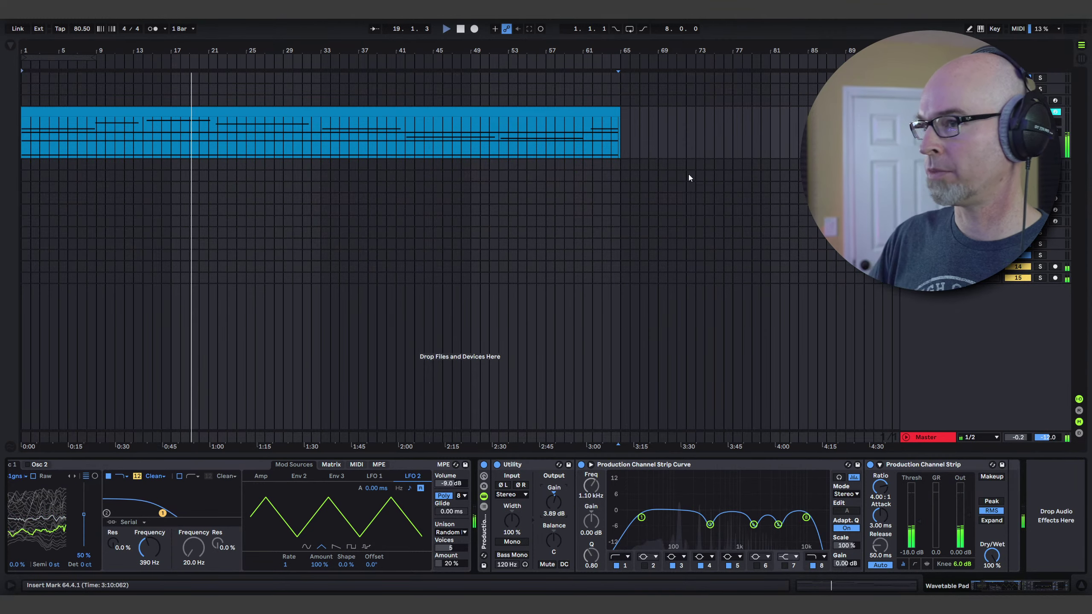
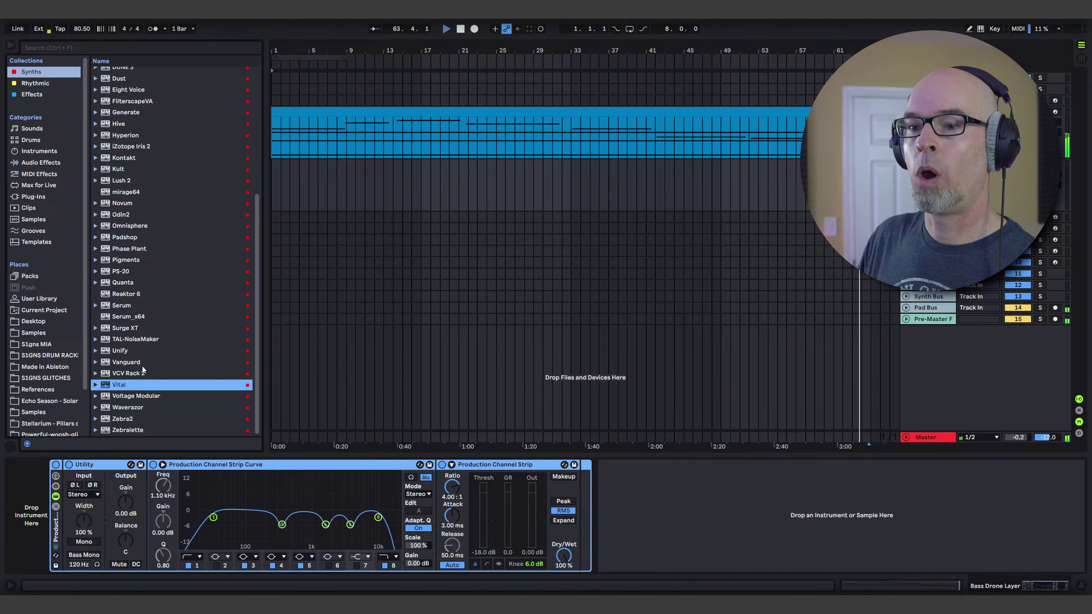
- Load the Vital synth on the Bass Drone Layer track, hide the browser and reposition the plug-in window
left_click(415, 207)
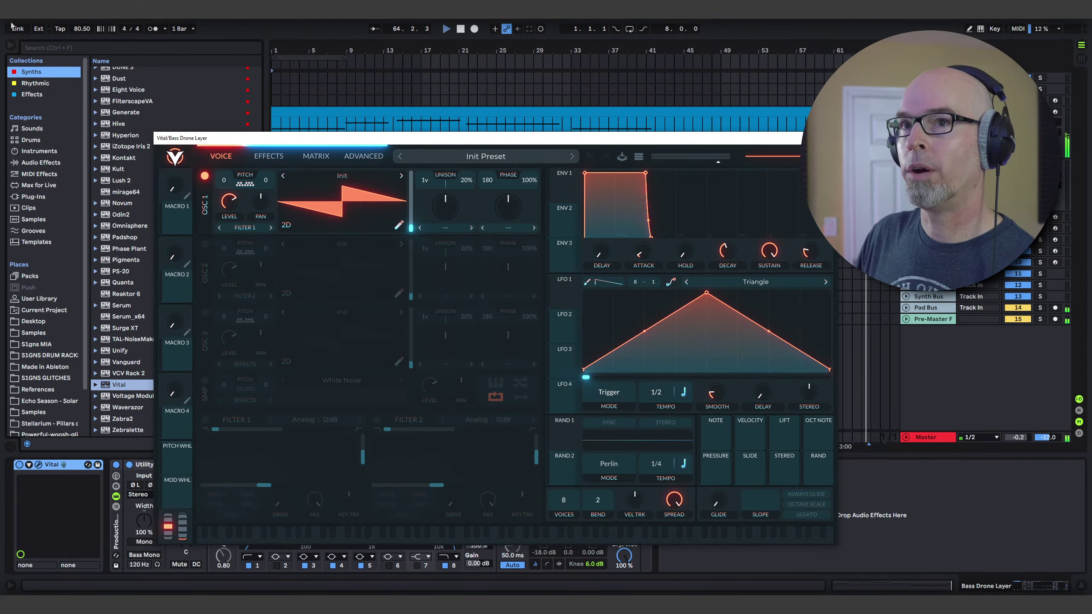
key("ctrl+alt+b")
left_click_drag(386, 139, 313, 131)
- Play the arrangement from bar 1 with the loop set to the pad clip's full 64 bars
left_click(443, 106)
key("space")
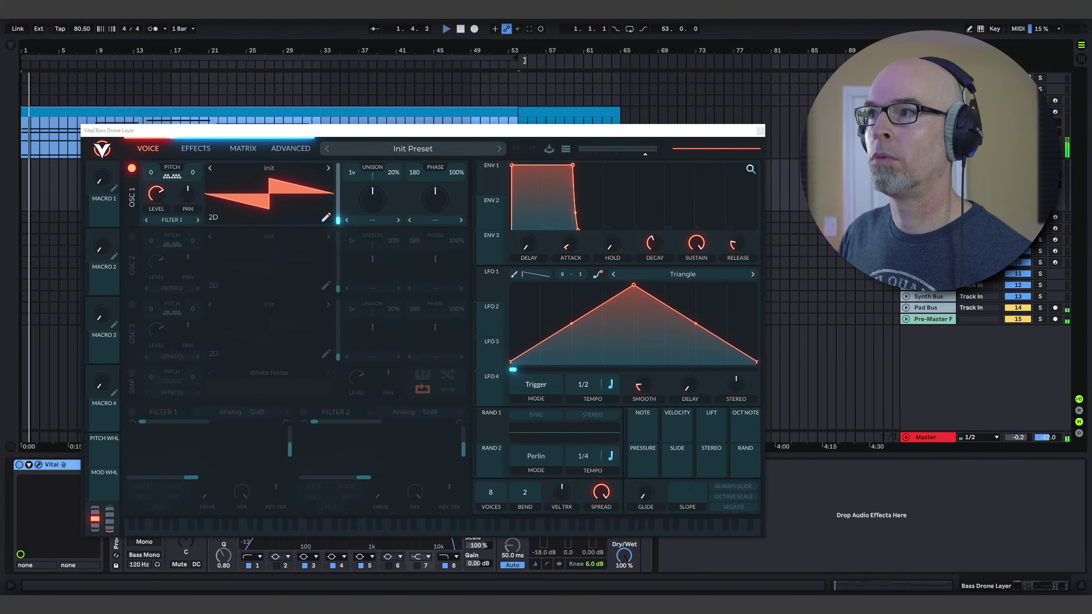
key("ctrl+l")
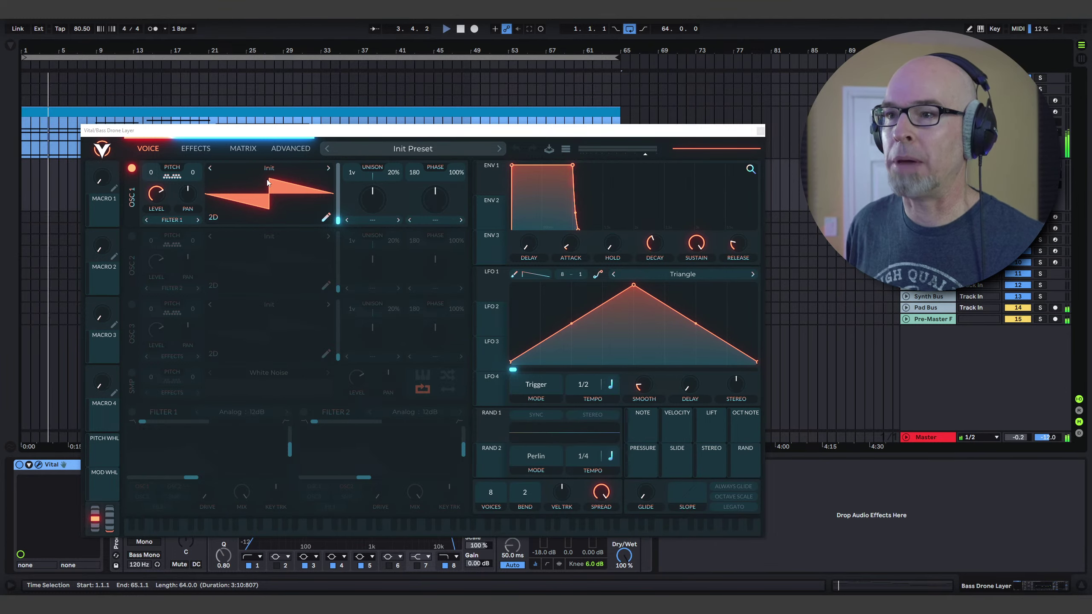
- Turn on oscillator 2 in Vital and load the S1gns - WT6 wavetable from the User folder
left_click(131, 237)
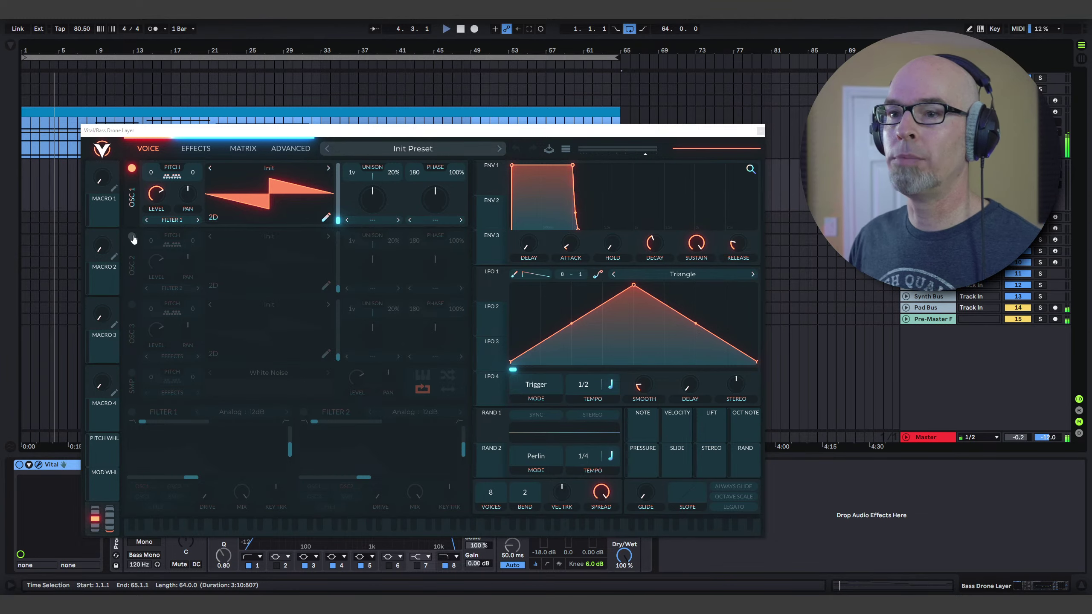
left_click(305, 239)
scroll(441, 366, "down", 3)
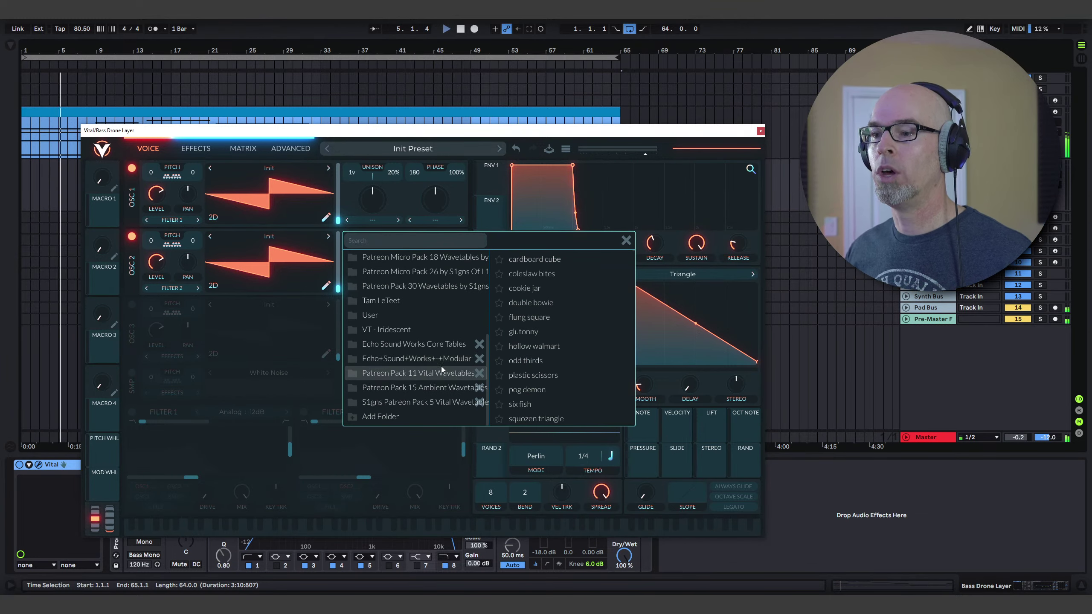
left_click(427, 285)
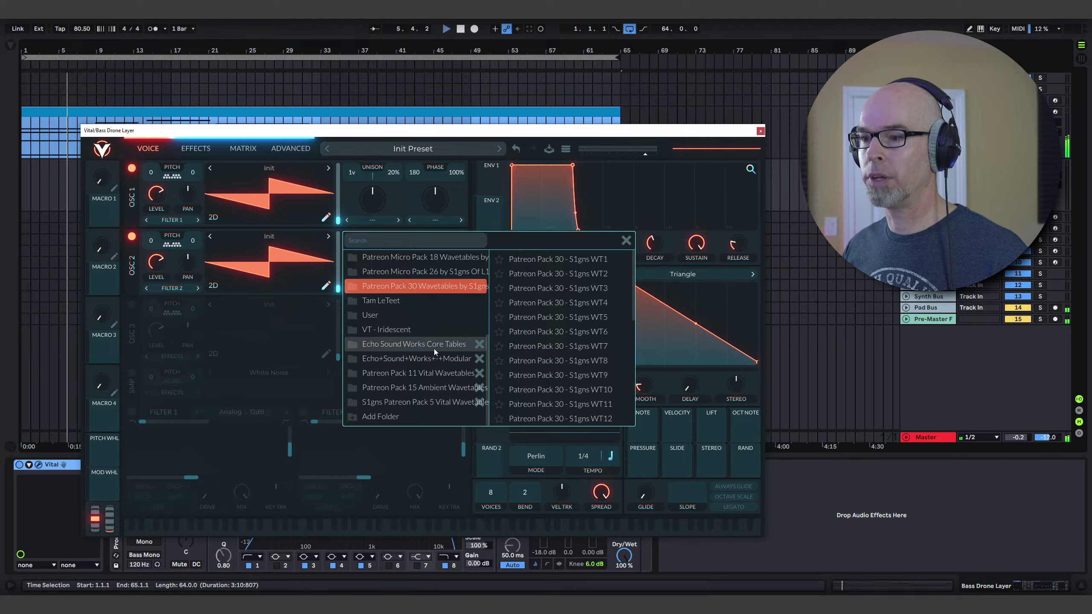
left_click(425, 316)
scroll(570, 314, "down", 5)
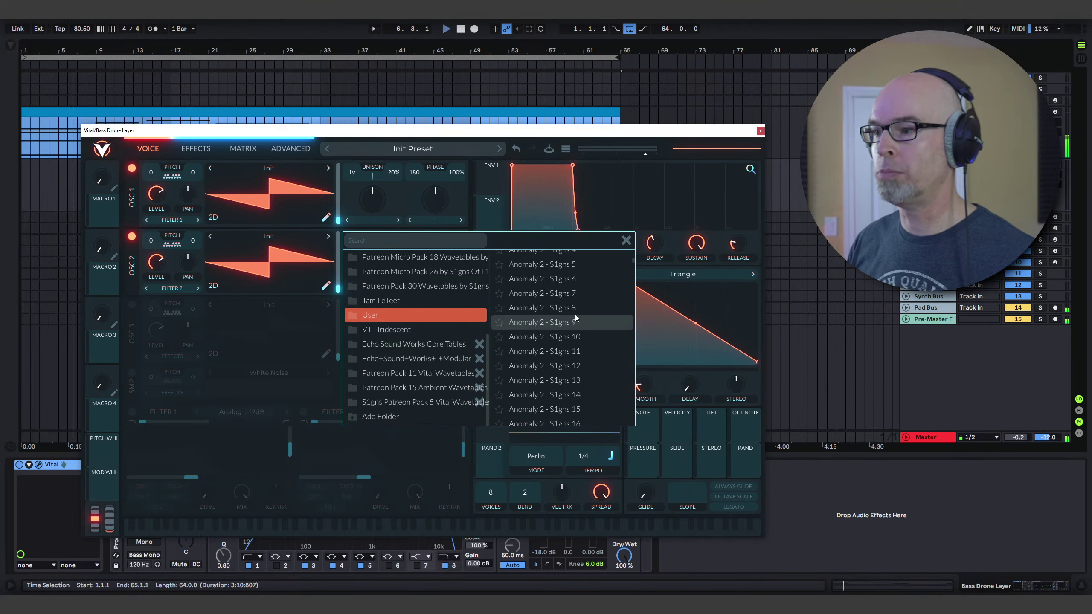
left_click_drag(633, 259, 617, 378)
left_click(552, 299)
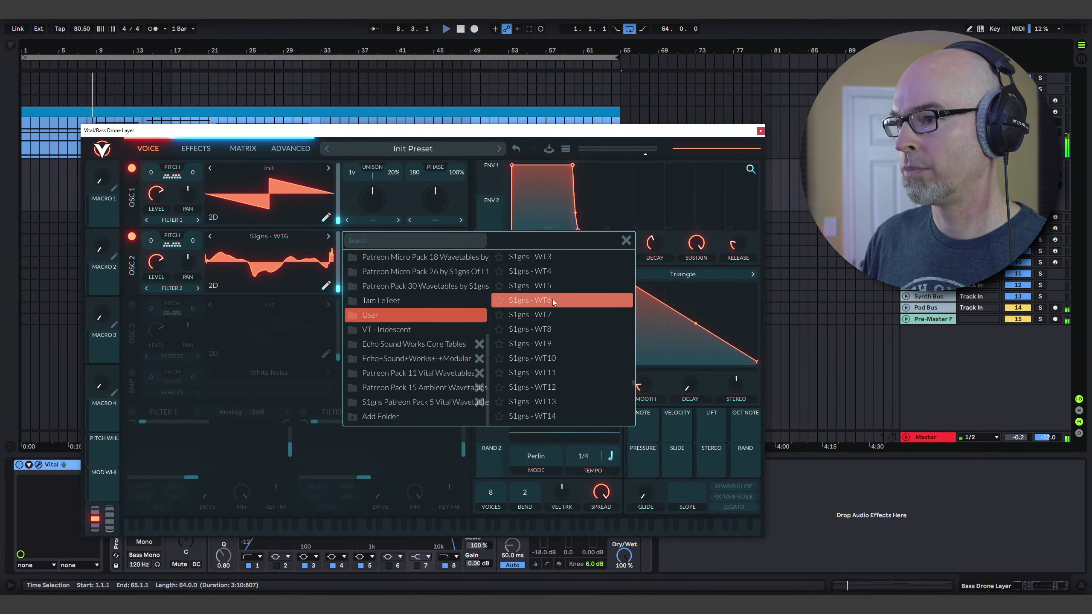
- Set oscillator 2's wavetable position to frame 240 and switch its wavetable to S1gns - WT5
left_click_drag(339, 282, 339, 236)
left_click(557, 314)
left_click(539, 282)
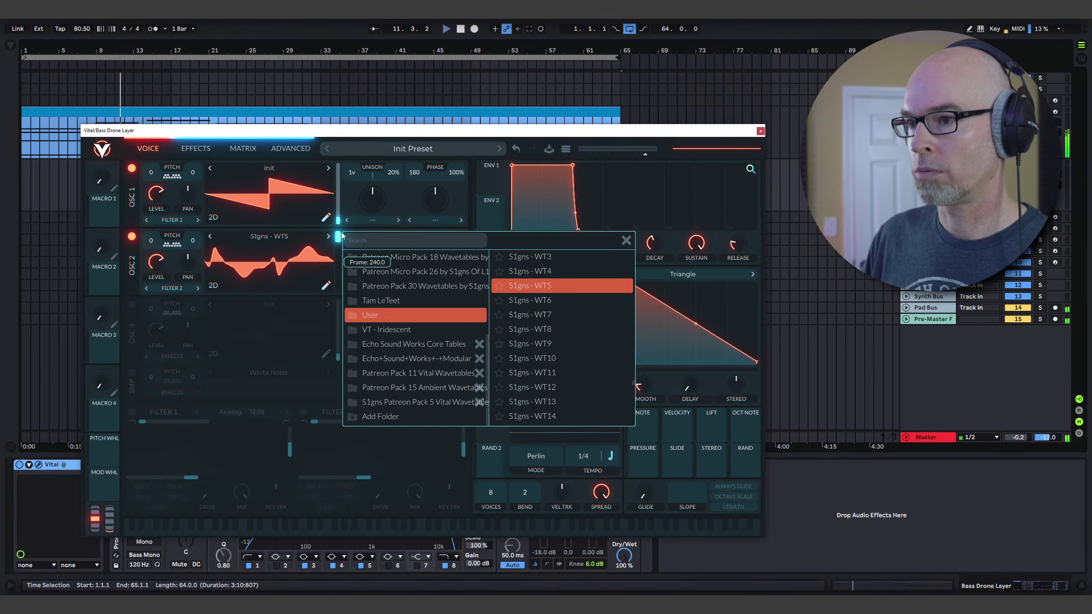
left_click(626, 242)
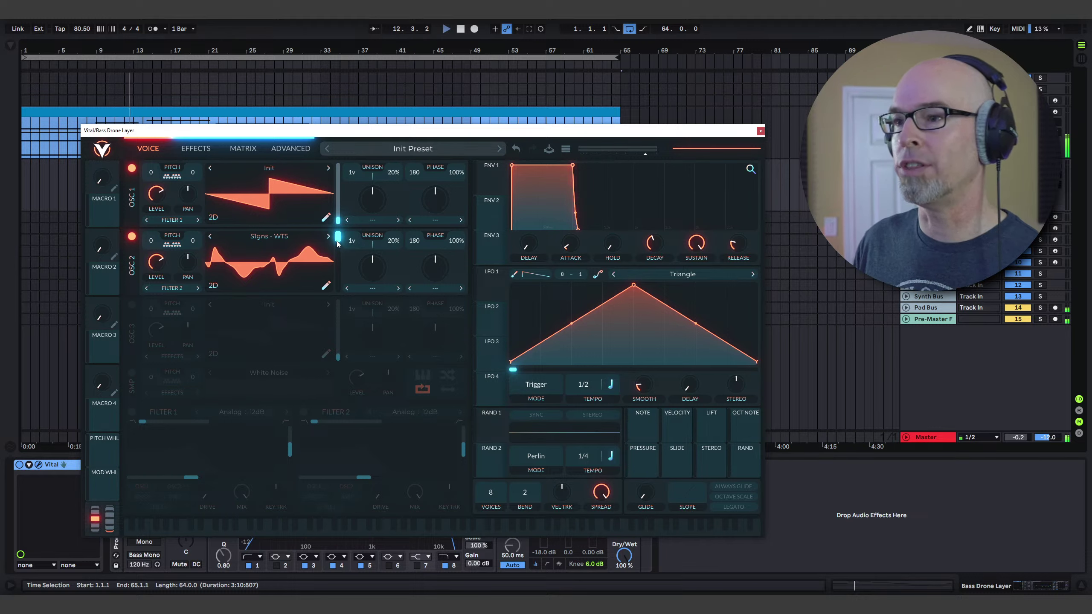
- Transpose both oscillators by -12, with 3 unison voices at 3% detune on oscillator 1 and 5 voices on oscillator 2
left_click_drag(152, 175, 153, 179)
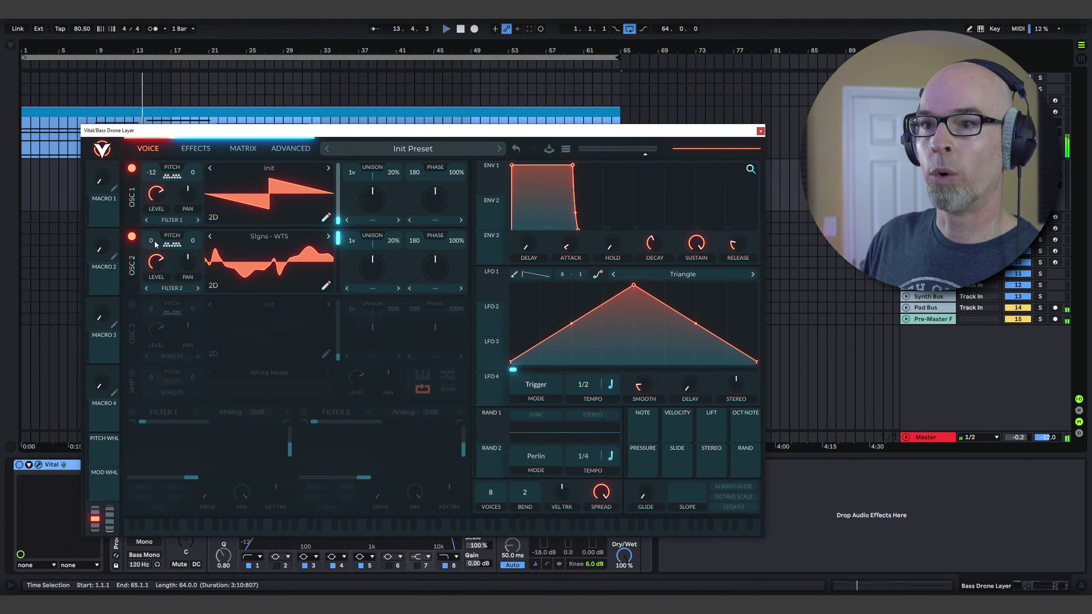
left_click_drag(153, 243, 154, 247)
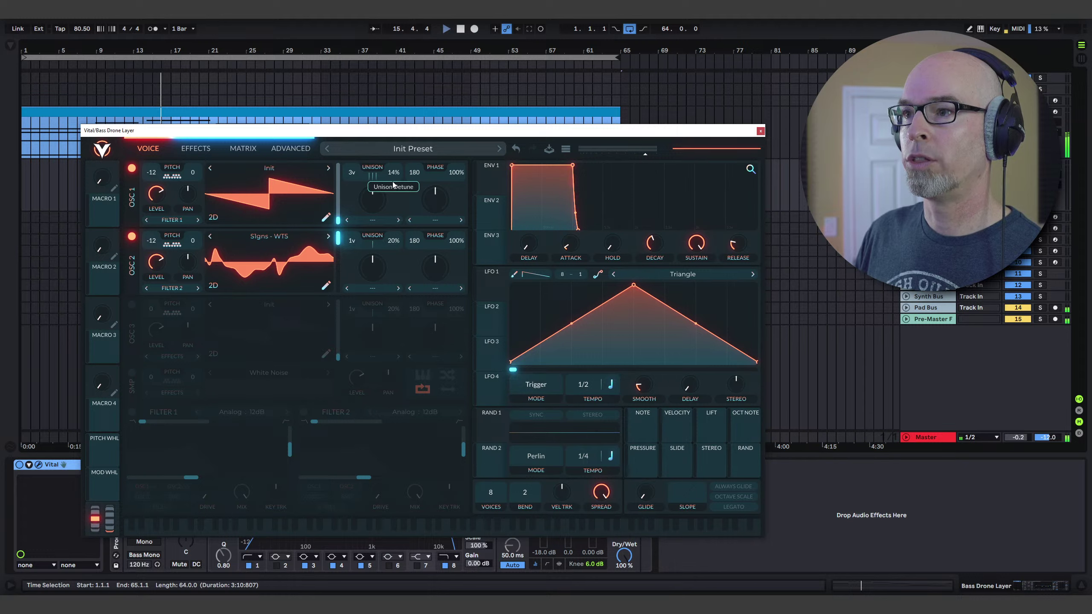
left_click_drag(390, 177, 392, 192)
left_click_drag(352, 241, 353, 236)
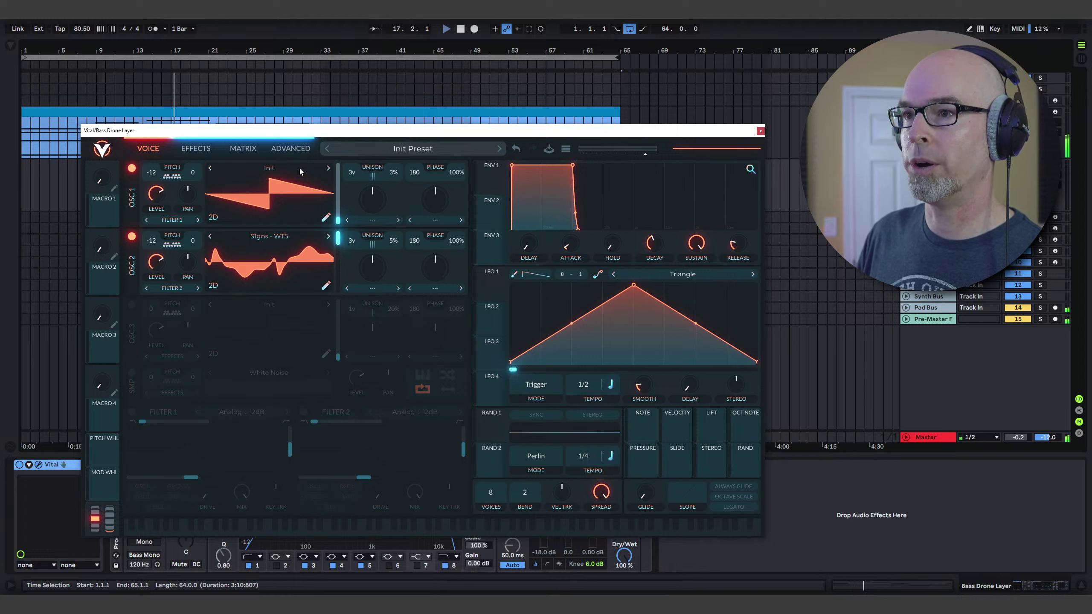
- Assign Random 1 to oscillator 1's unison table spread and check the routing in the modulation matrix
left_click(292, 149)
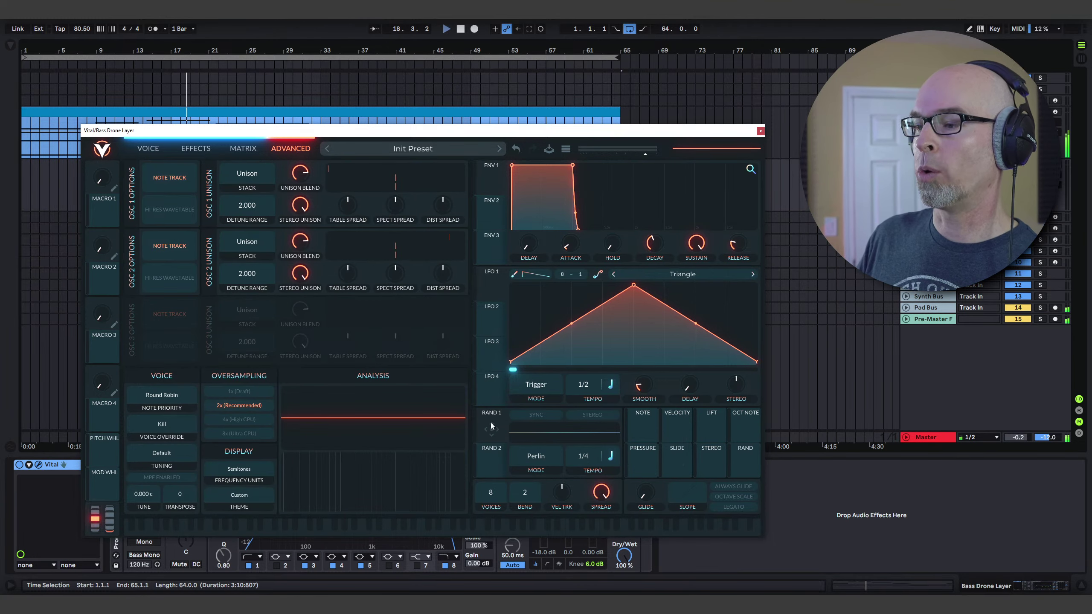
left_click_drag(489, 427, 373, 228)
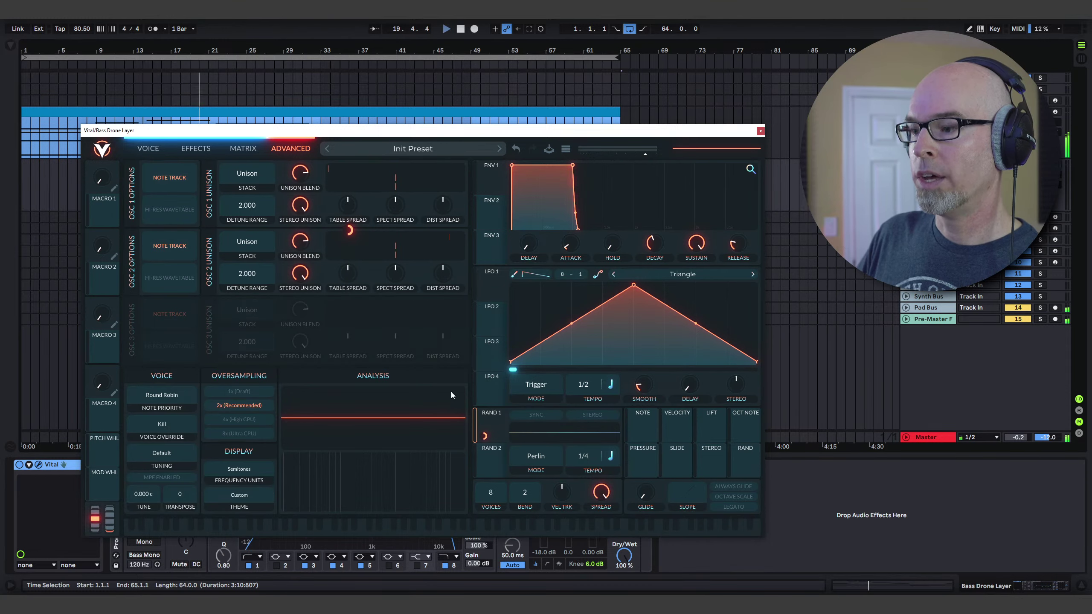
left_click(235, 150)
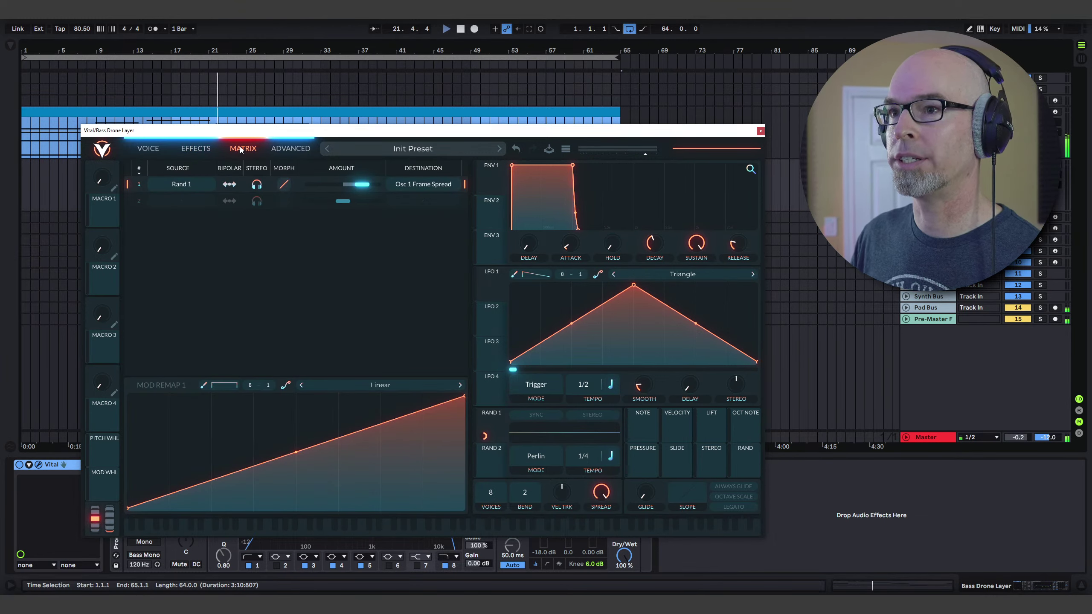
left_click(193, 148)
left_click(148, 148)
left_click(246, 148)
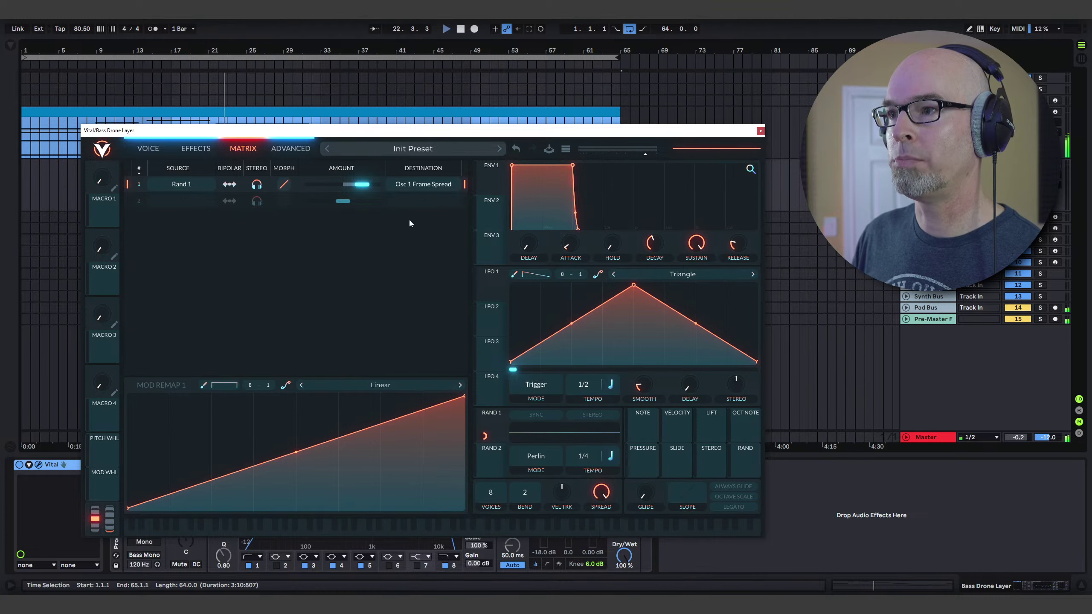
- Remove the Random 1 modulation from the unison table spread of oscillators 1 and 2
left_click(285, 149)
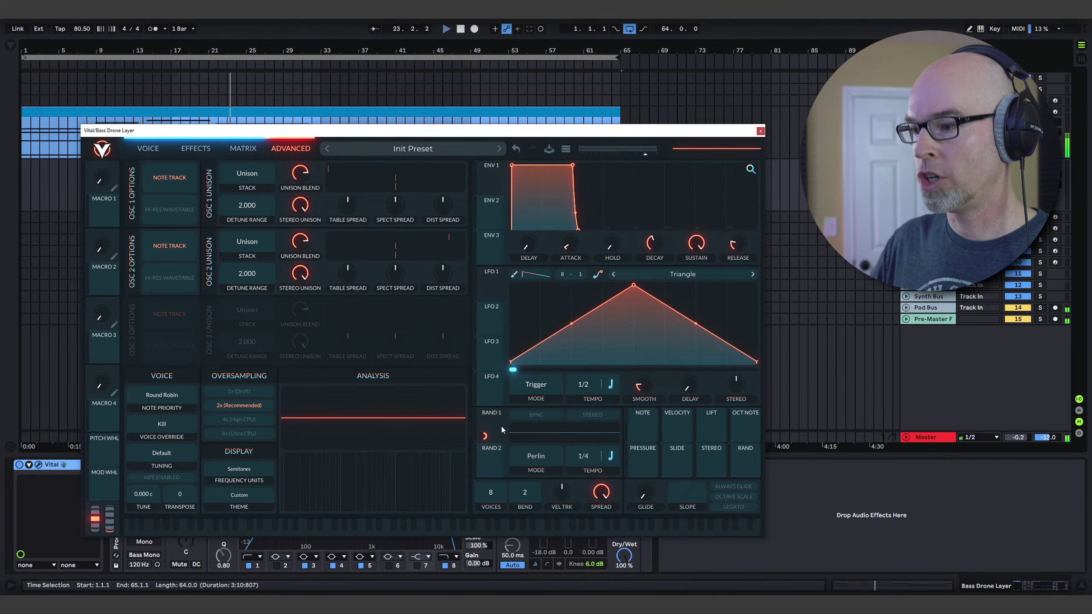
left_click_drag(486, 436, 349, 300)
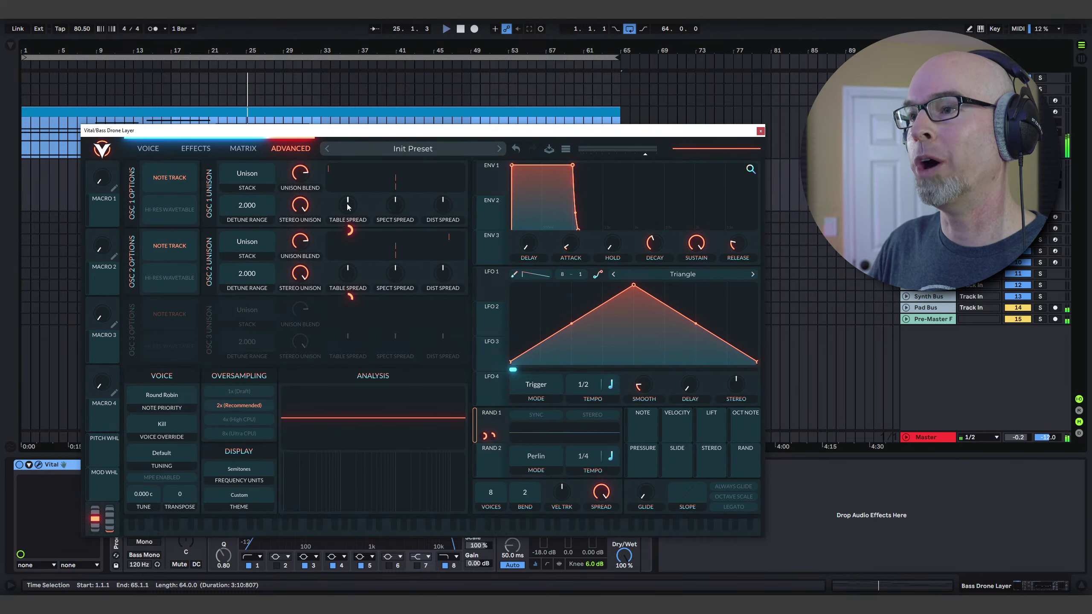
right_click(350, 232)
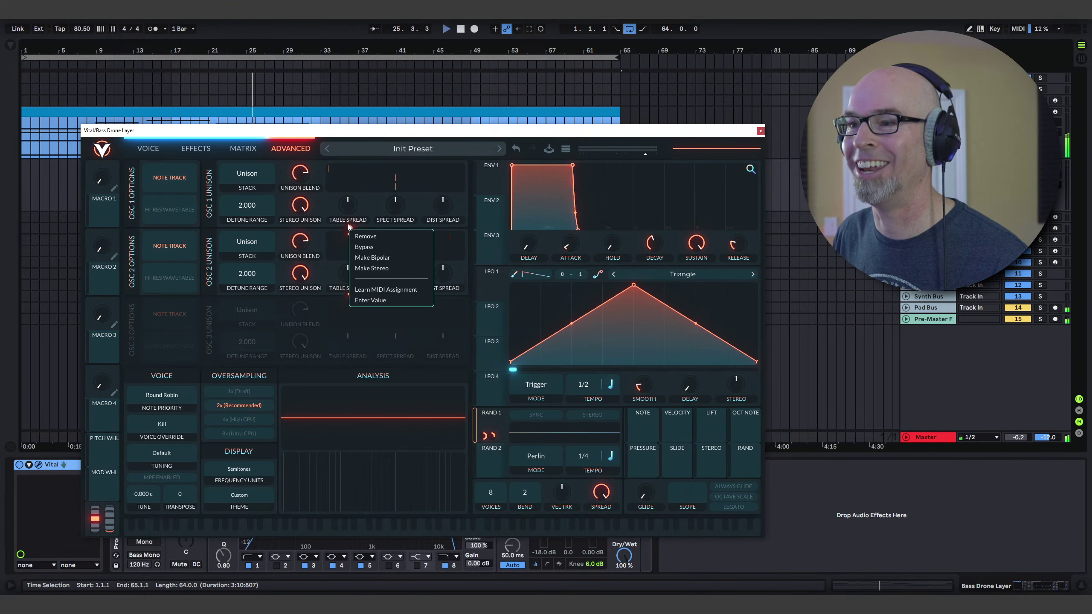
left_click(380, 239)
right_click(350, 273)
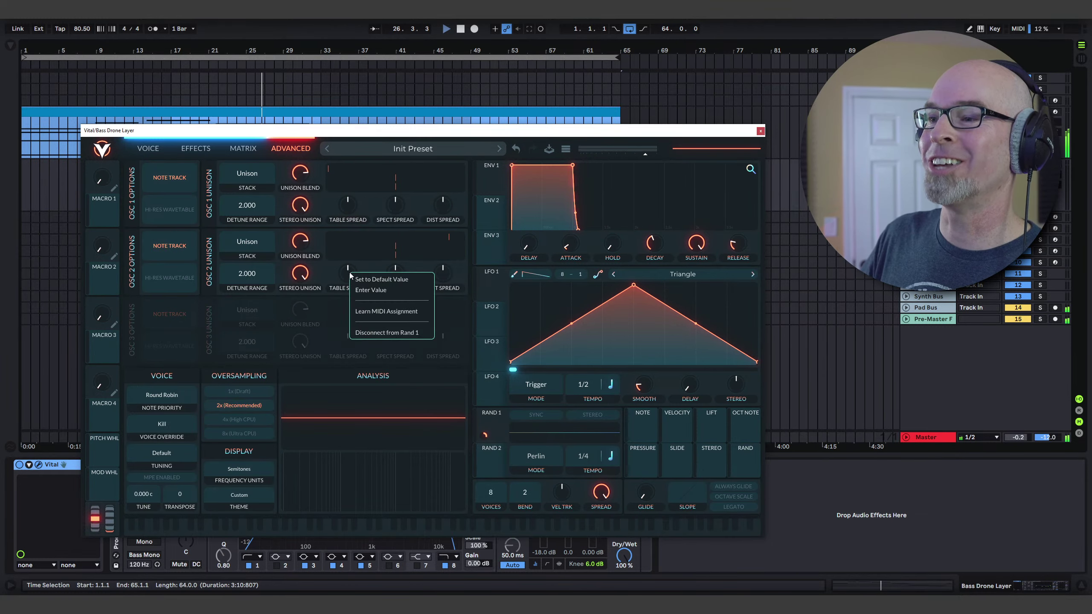
left_click(357, 279)
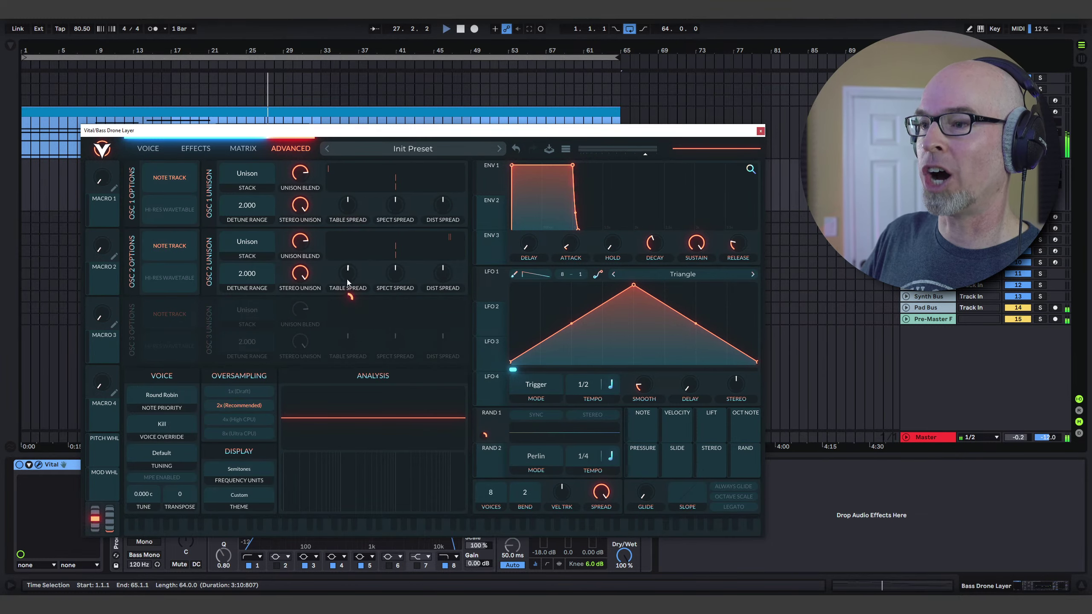
right_click(348, 299)
left_click(378, 306)
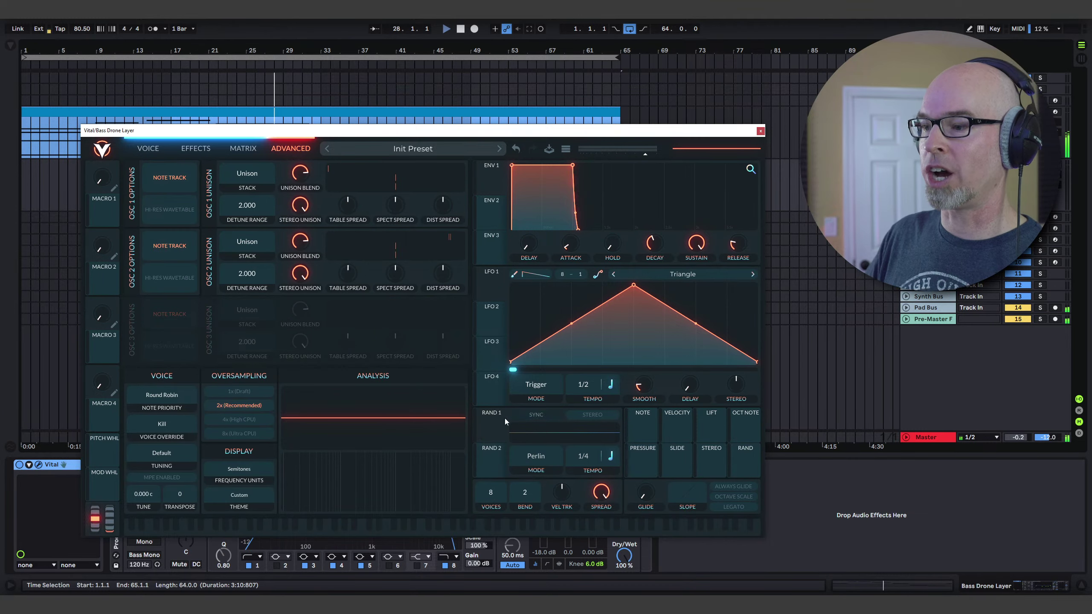
- Assign Random 1 to oscillator 1's table spread at about 104 and sync Random 1 at a 1/1 tempo
mouse_move(489, 415)
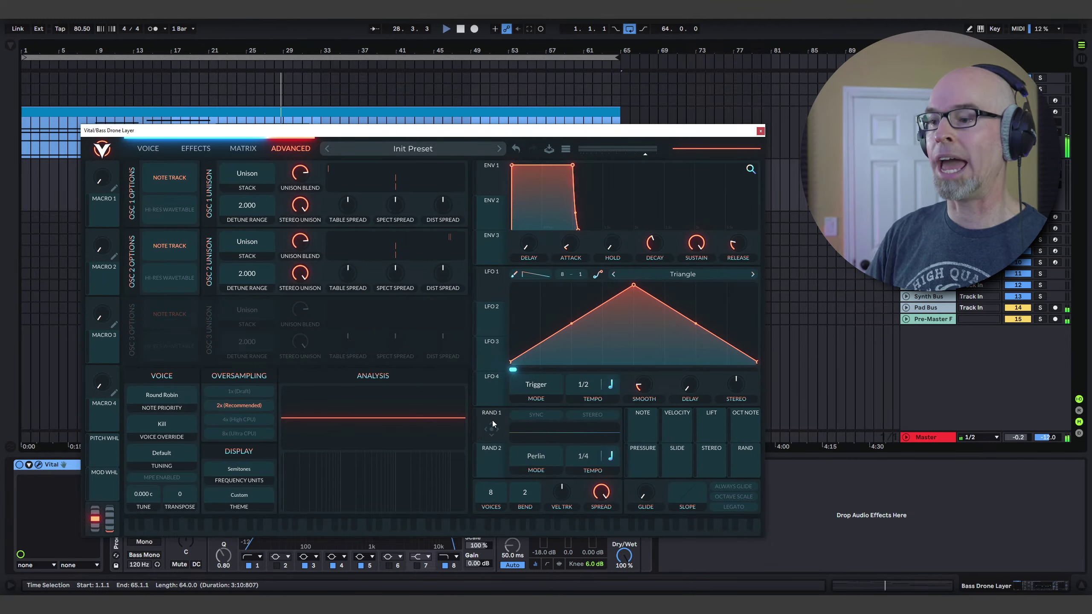
left_click_drag(489, 424, 349, 235)
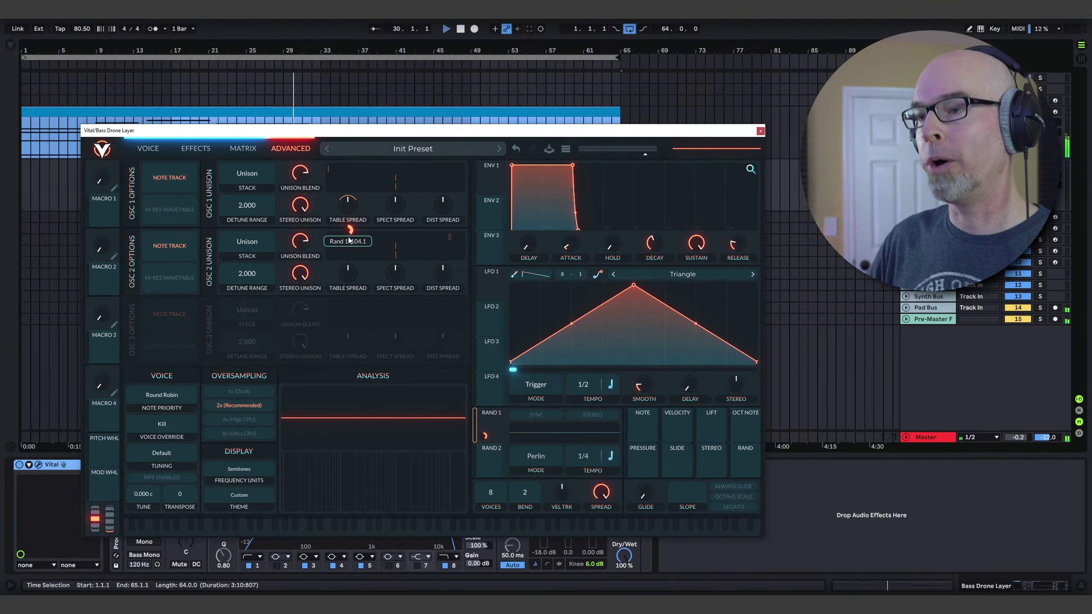
left_click(536, 415)
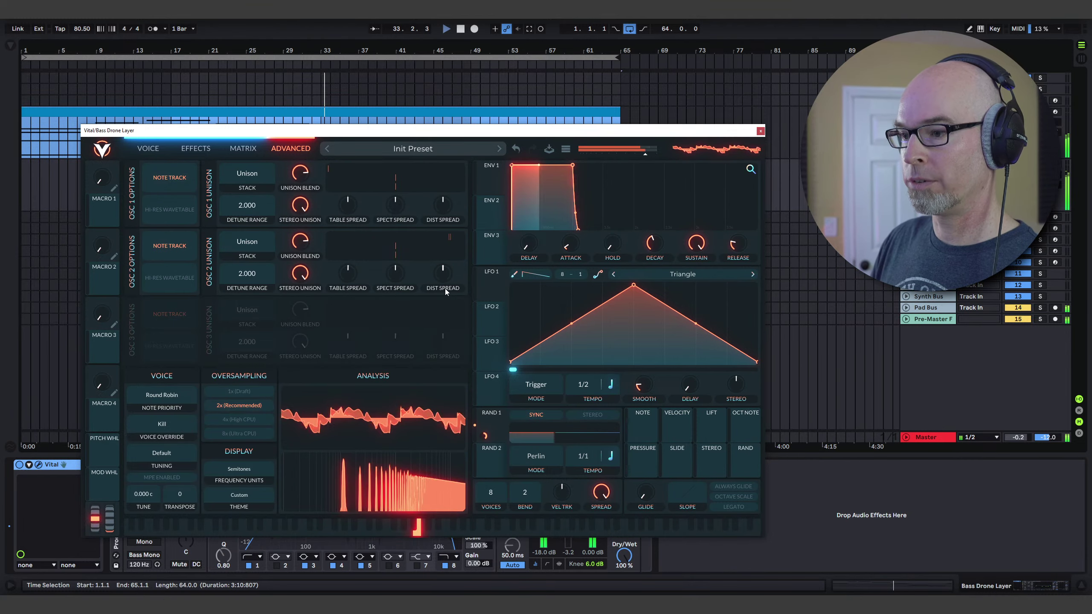
- Turn on Filter 1 as Analog 24dB with reduced resonance and cutoff, and modulate its cutoff with Random 1 by about 18.4
left_click(158, 149)
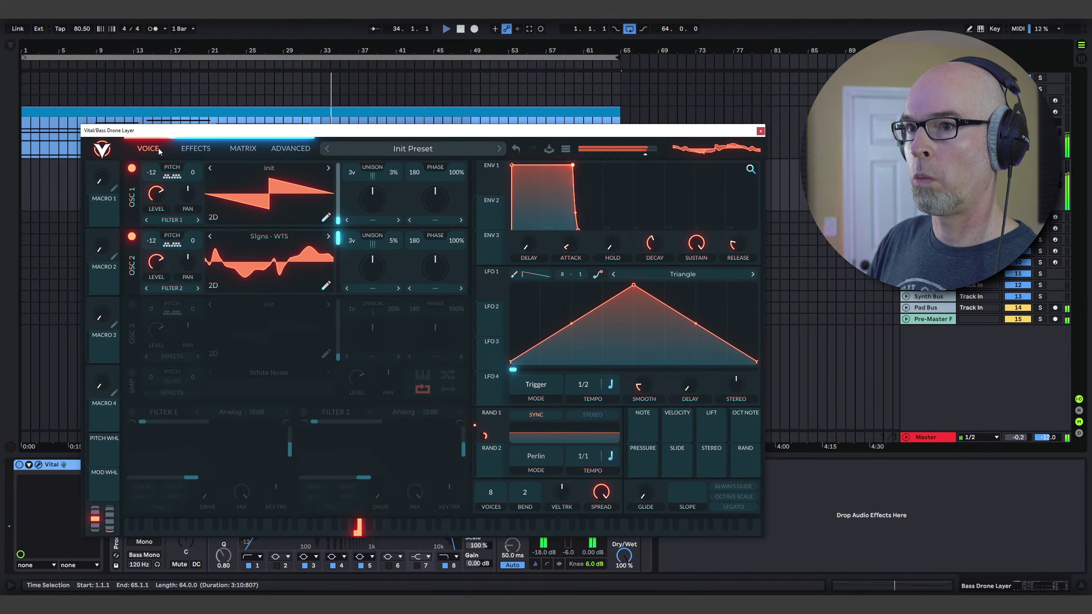
left_click(133, 413)
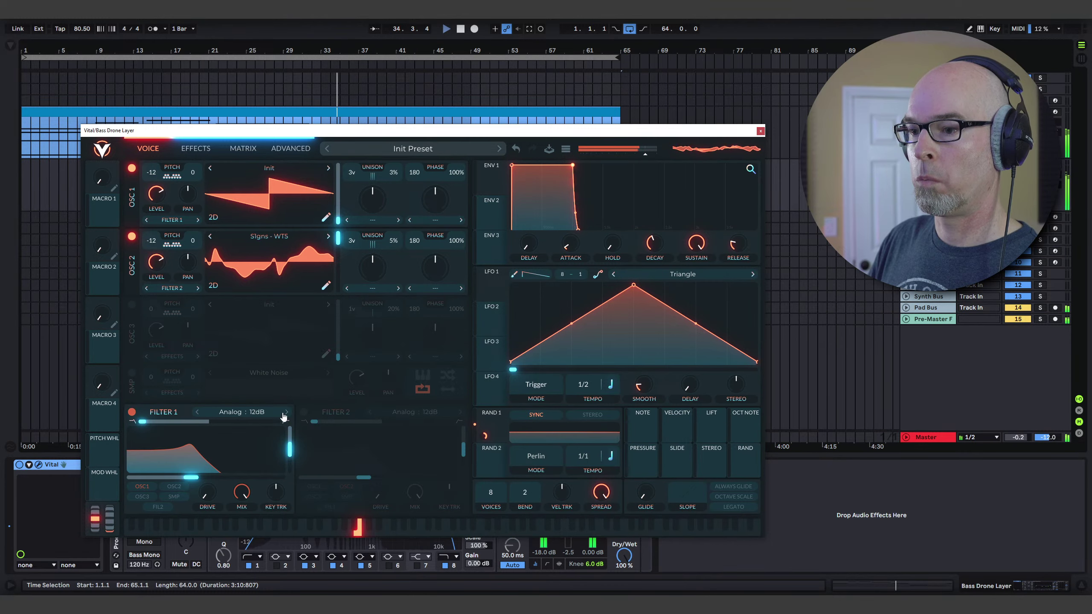
left_click_drag(292, 453, 290, 460)
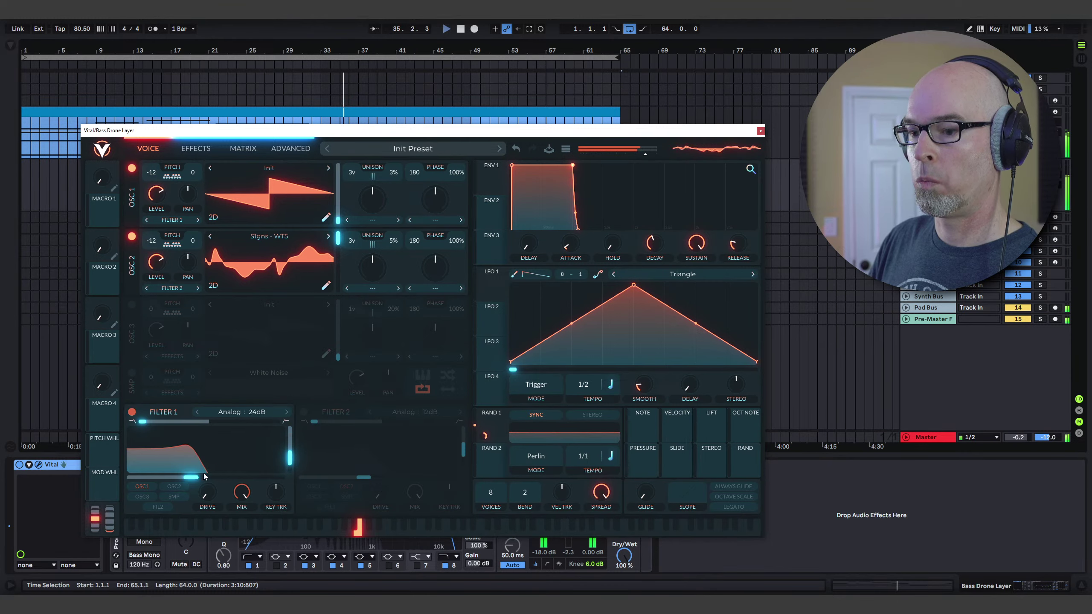
left_click_drag(191, 478, 176, 485)
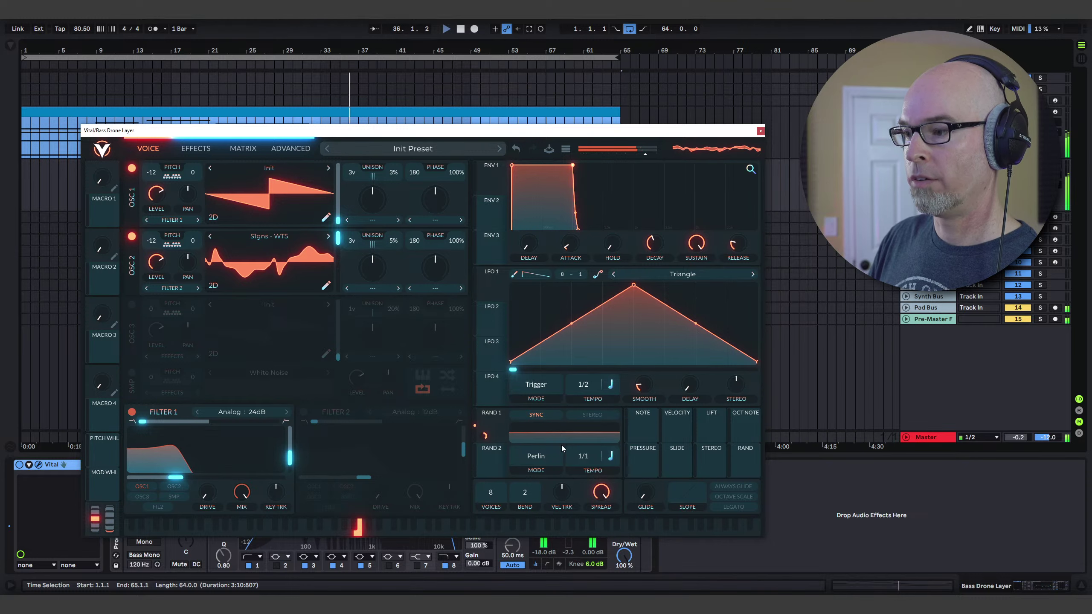
left_click_drag(486, 434, 206, 465)
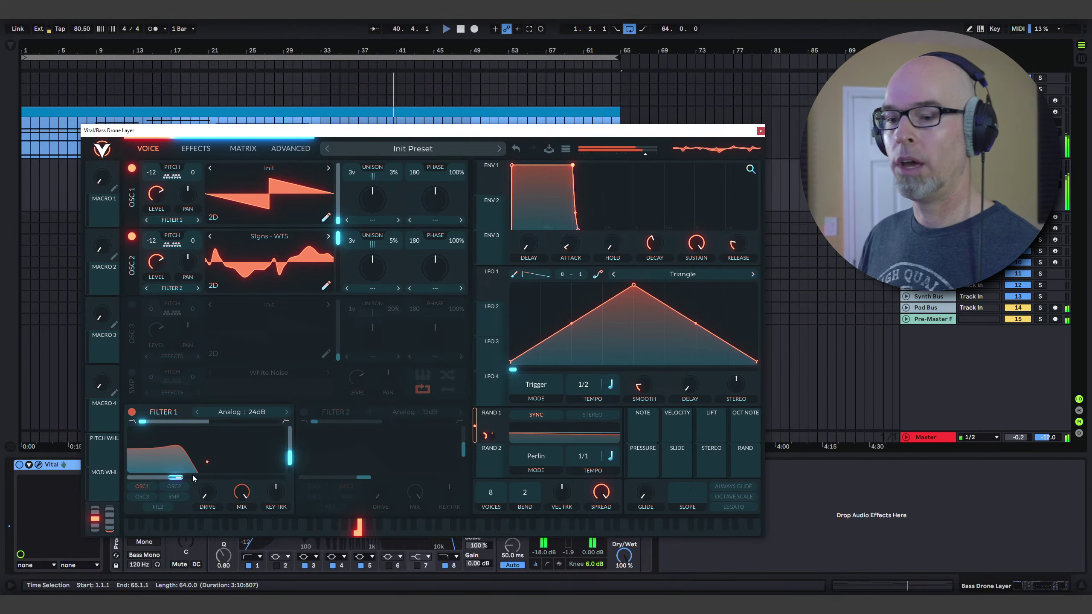
left_click_drag(193, 474, 192, 470)
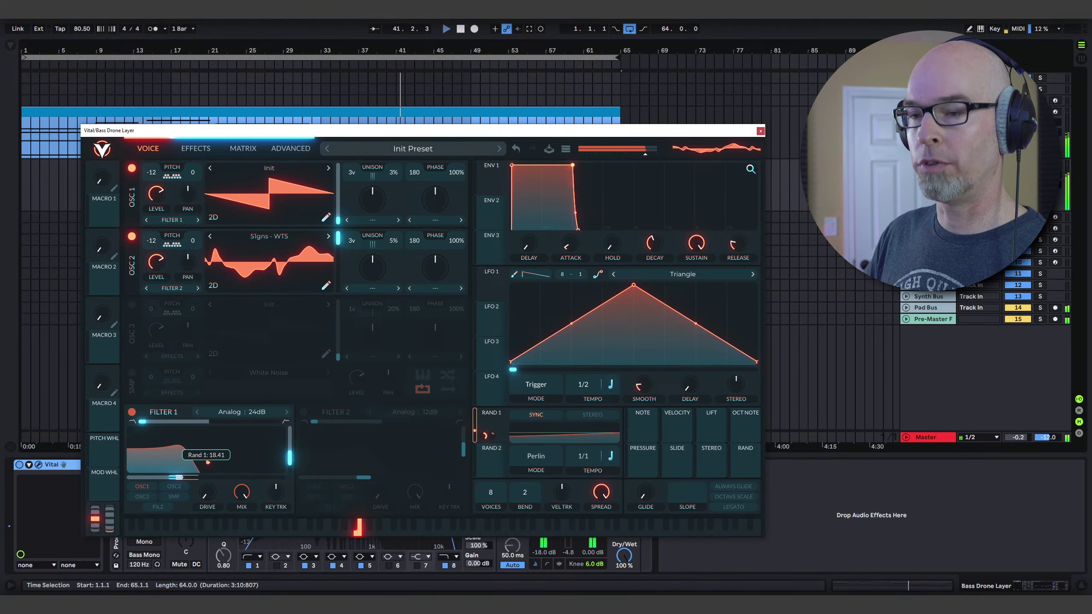
- Raise oscillator 1's table spread slightly, and lower oscillator 2's table spread to about -25 and its spectral spread slightly
left_click(269, 147)
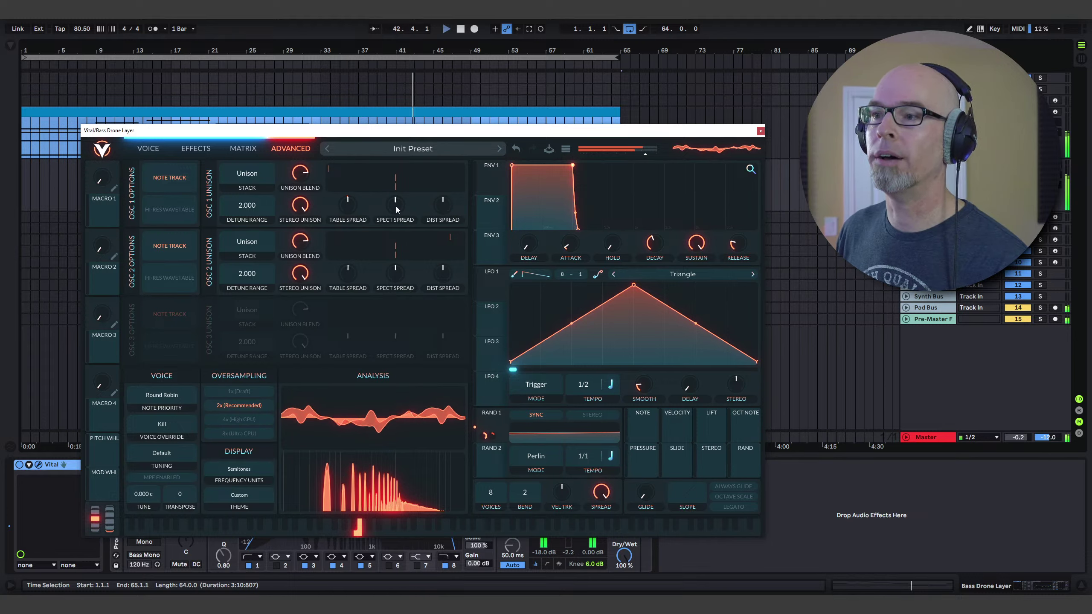
scroll(355, 209, "up", 2)
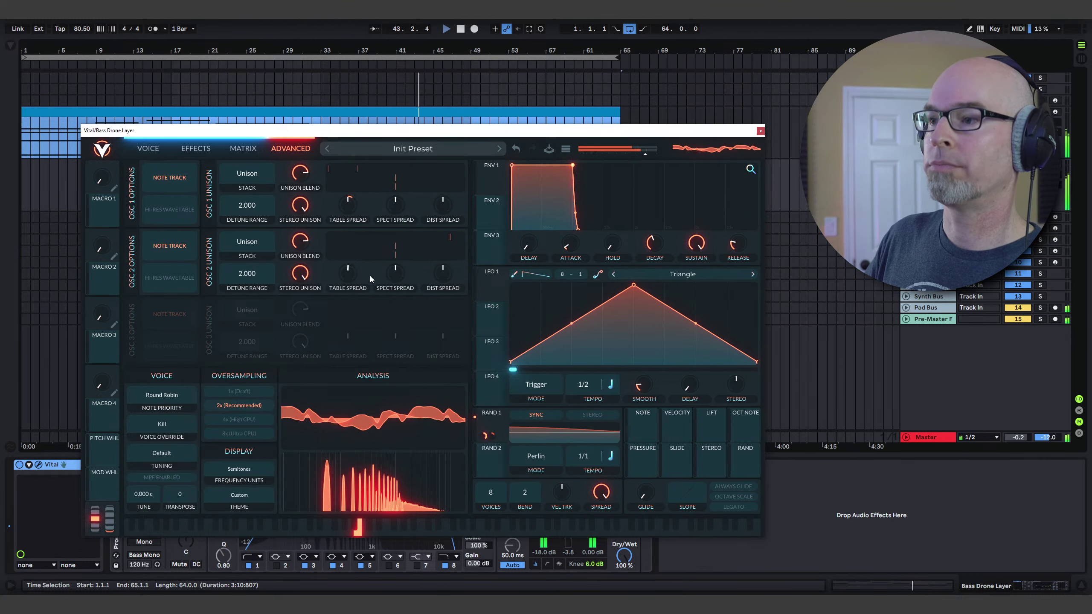
scroll(352, 273, "up", 2)
scroll(388, 277, "down", 2)
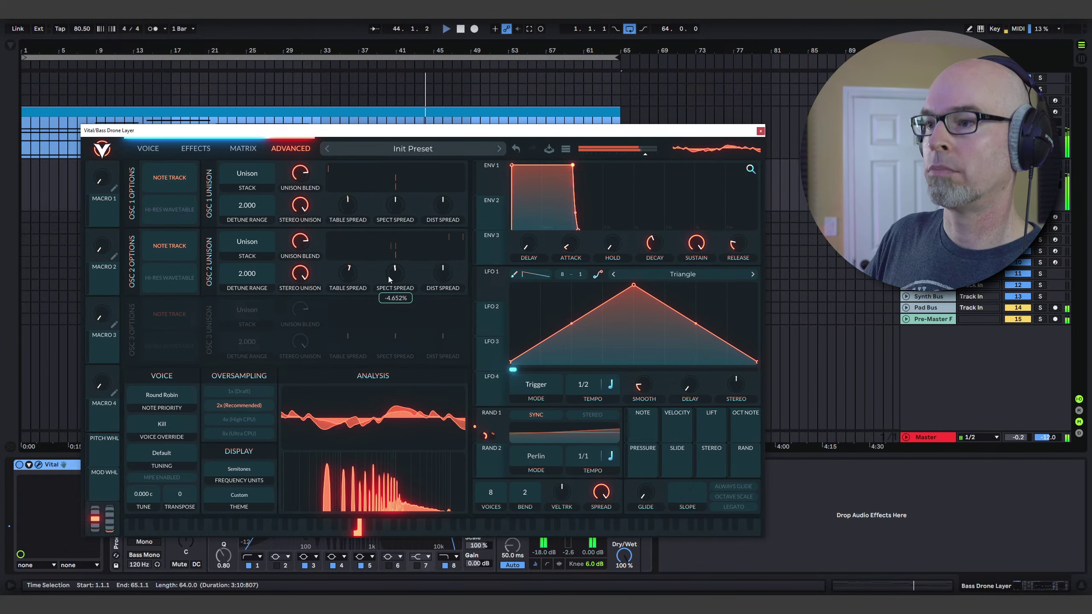
scroll(349, 280, "down", 5)
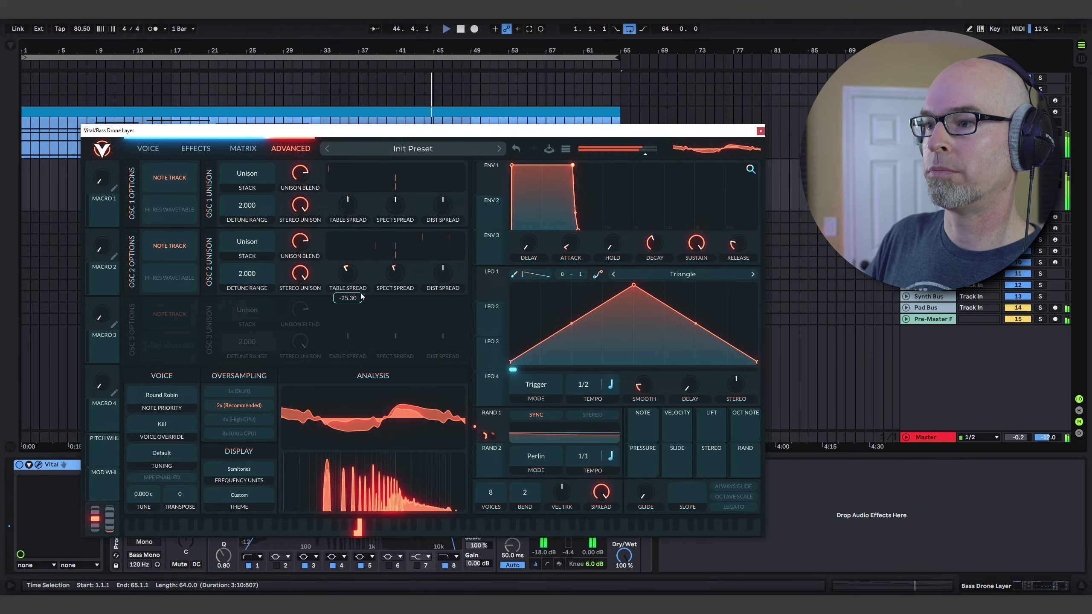
scroll(348, 203, "up", 2)
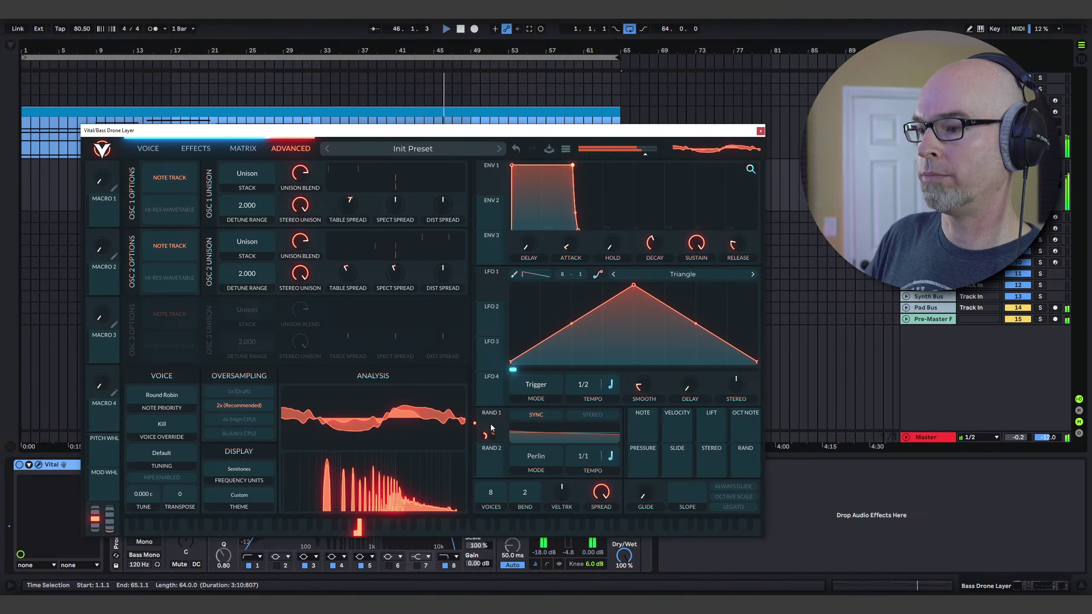
- Route oscillator 2 into Filter 1 as well, and readjust the filter's cutoff to about -12.7 semitones and its Random 1 modulation depth
mouse_move(490, 459)
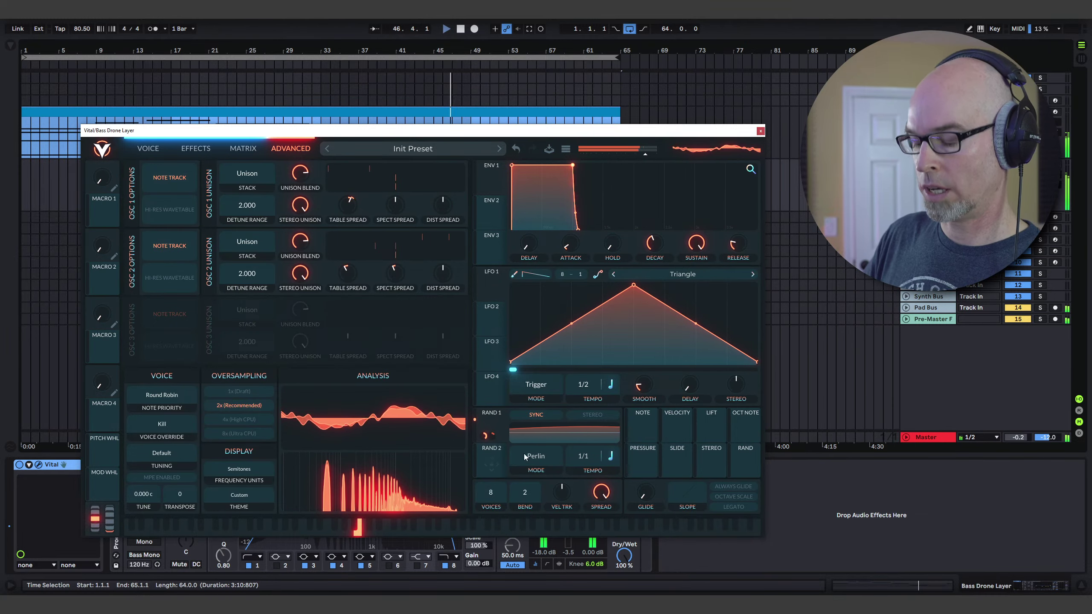
left_click(177, 153)
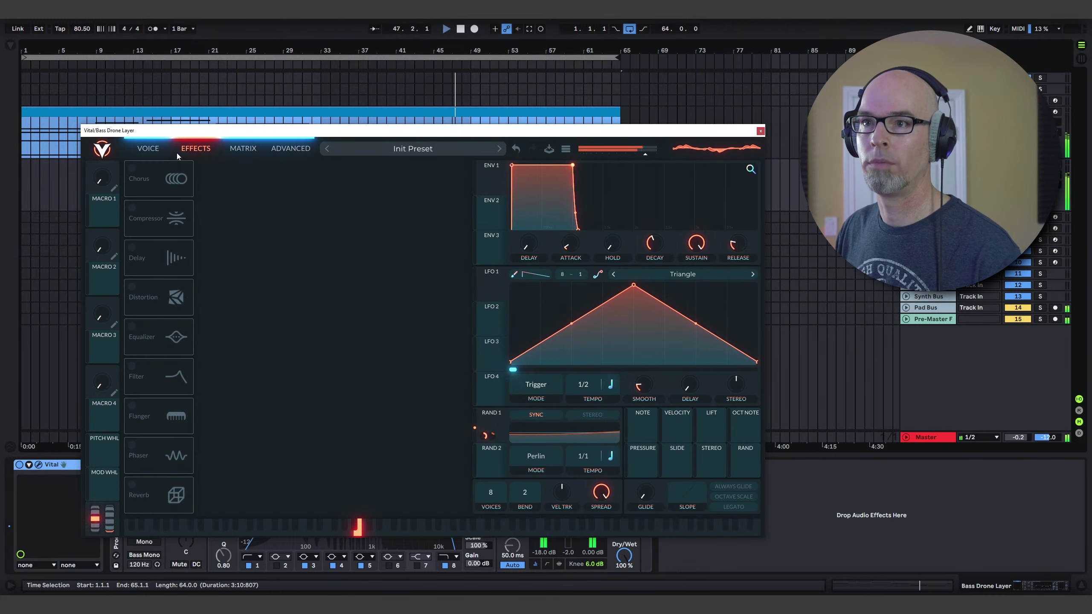
left_click(143, 151)
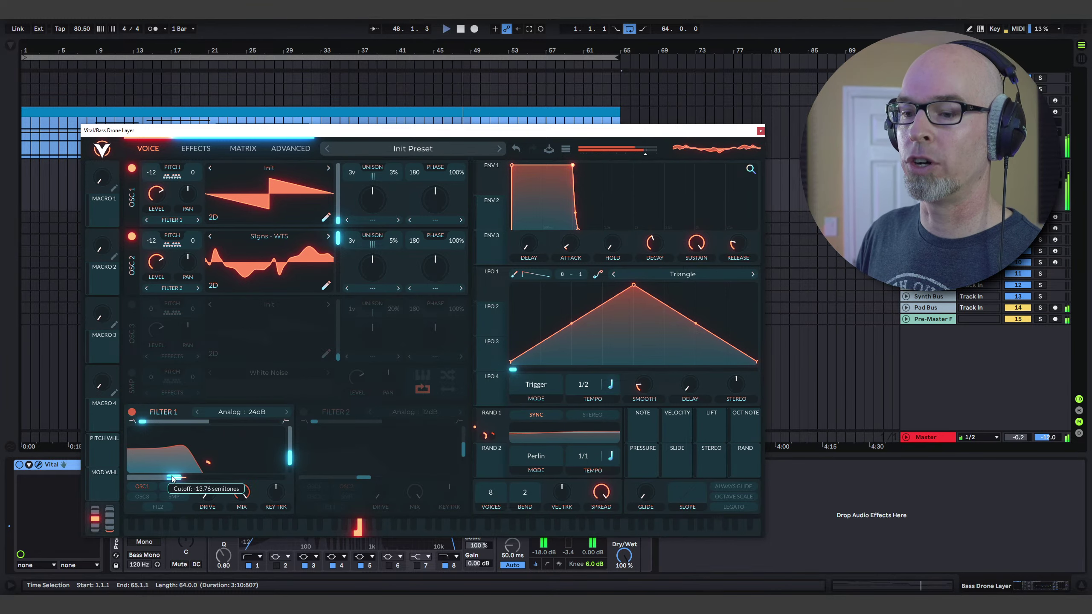
left_click_drag(174, 477, 164, 479)
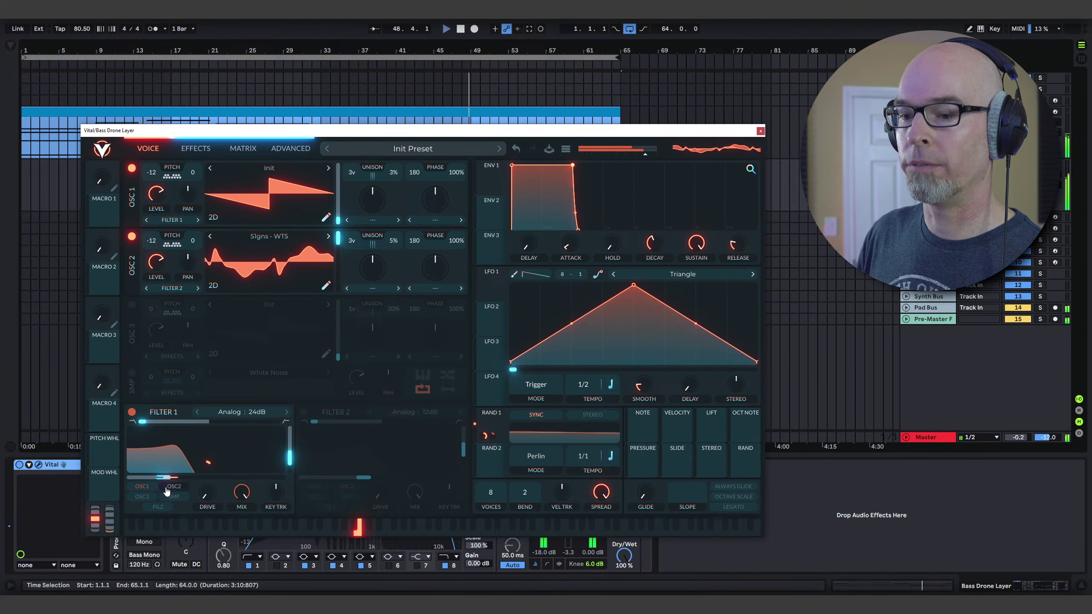
left_click(170, 487)
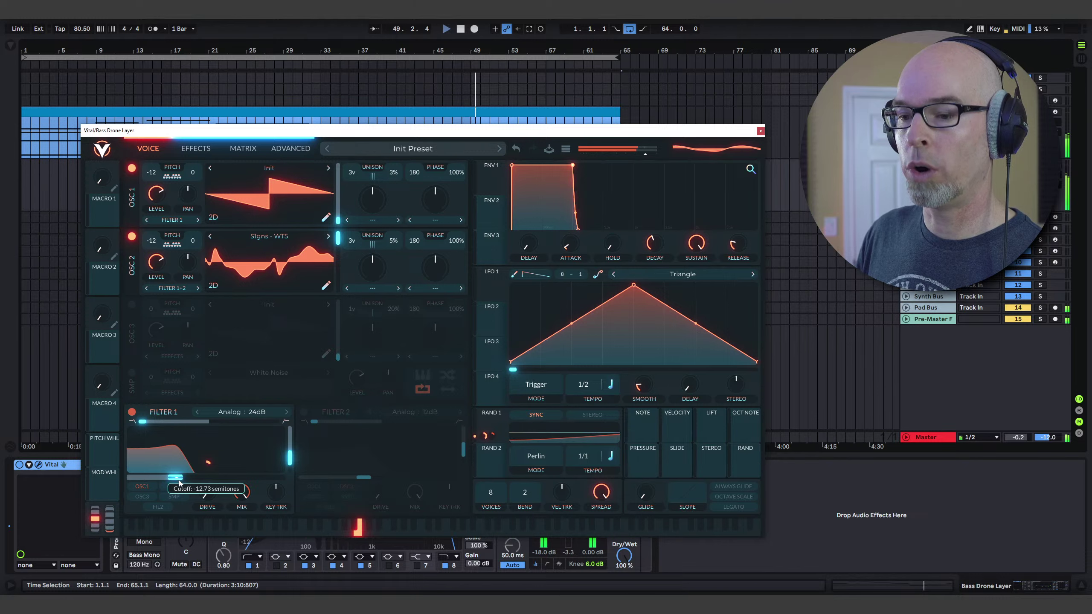
left_click_drag(208, 464, 207, 469)
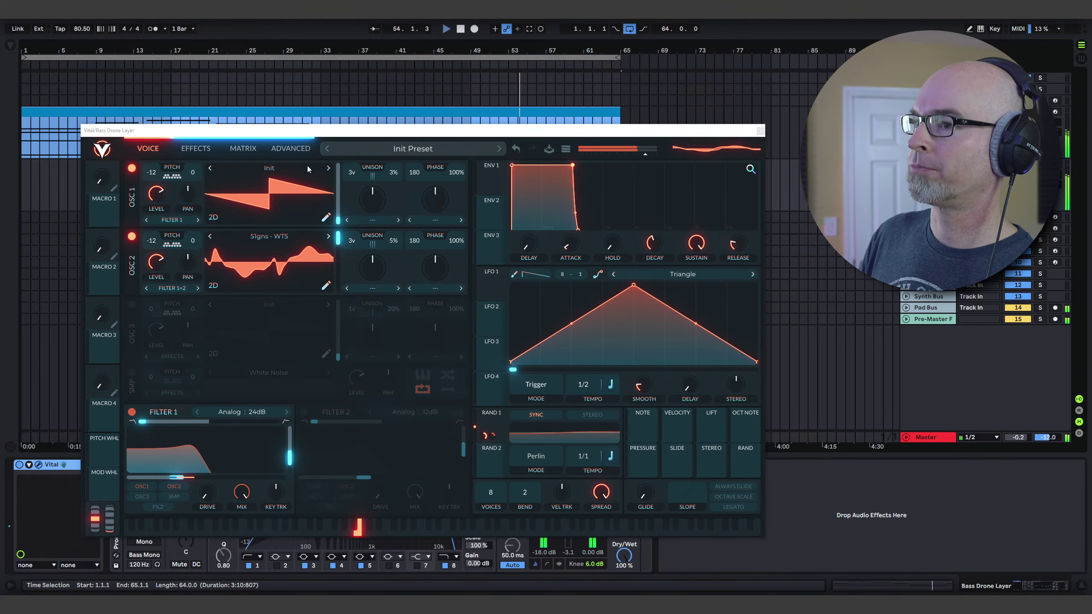
- Turn on Vital's multiband compressor and increase its attack and release
left_click(202, 148)
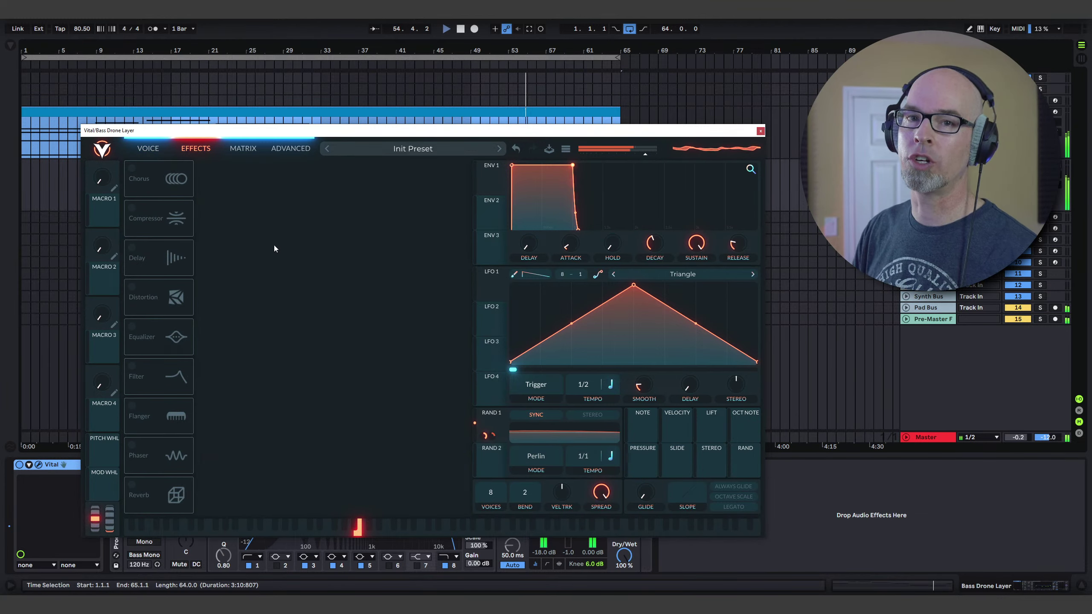
left_click(132, 208)
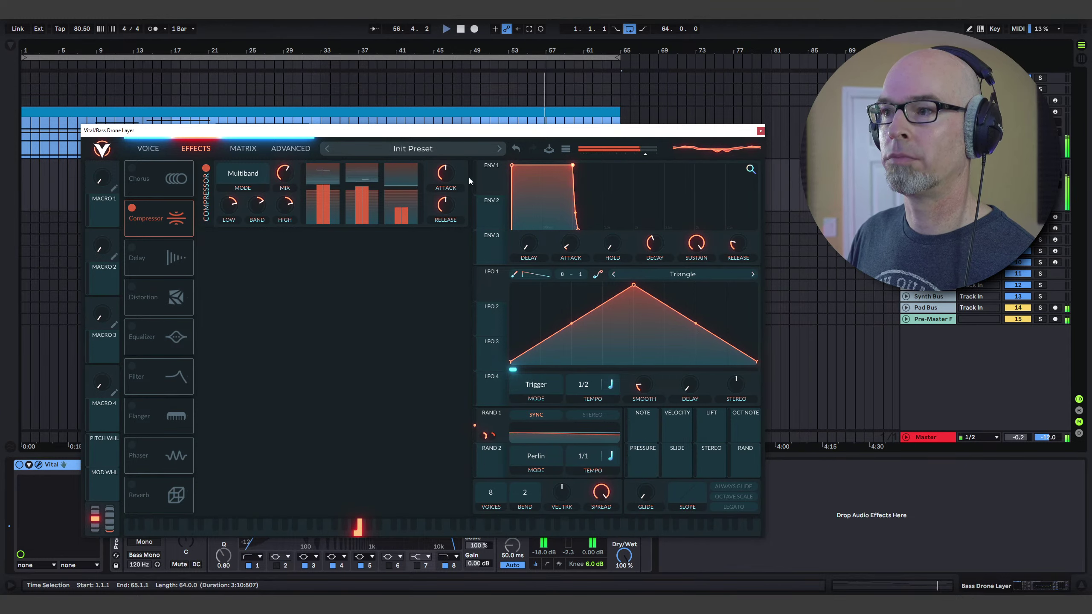
mouse_move(453, 192)
left_click_drag(453, 192, 454, 229)
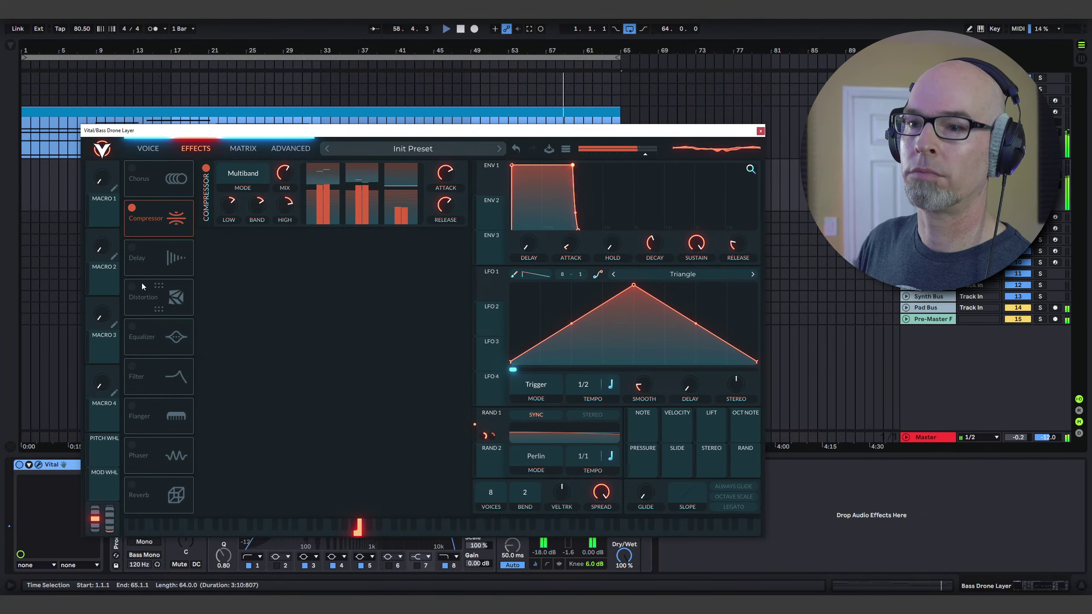
- Turn on the equalizer and make a slight cut with the mid band, shifted a little higher in frequency
left_click(131, 327)
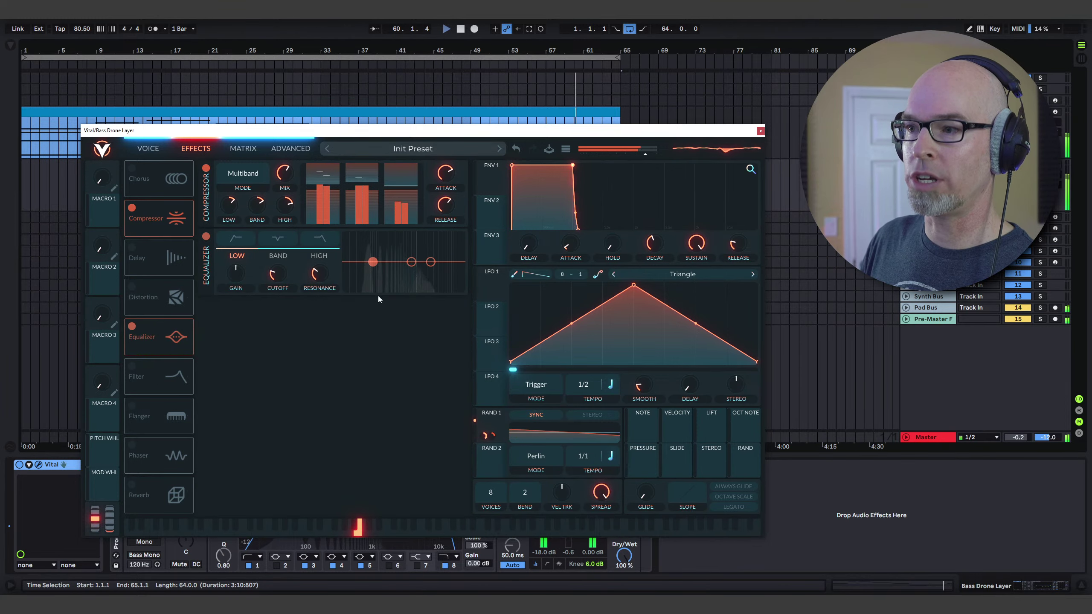
left_click_drag(412, 262, 417, 267)
scroll(419, 271, "down", 2)
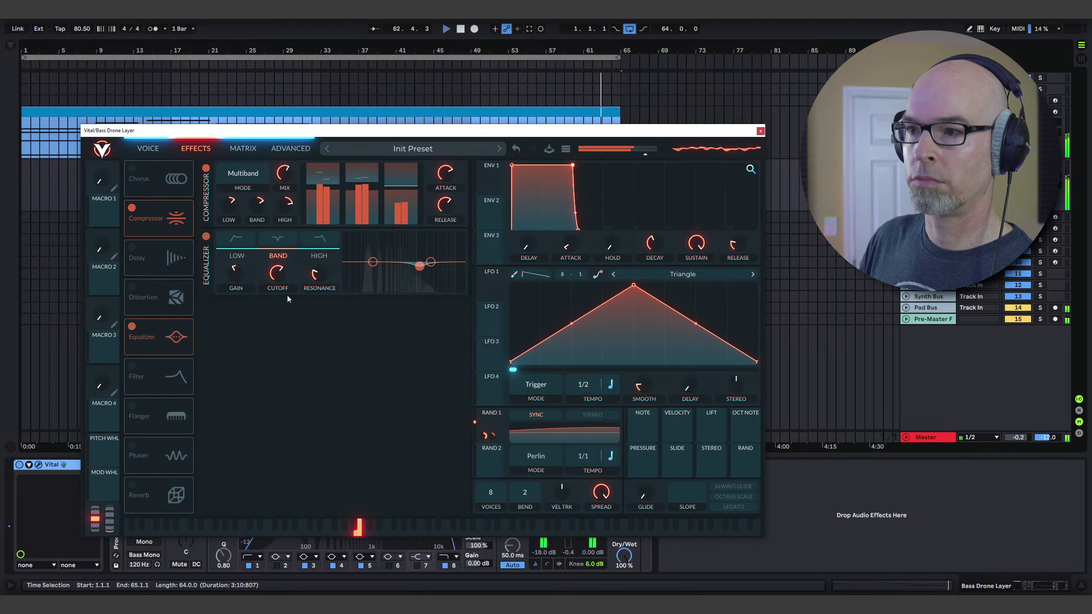
- Turn on the reverb, cut its low-shelf gain, increase size and time, and set the mix to 25%
left_click(133, 485)
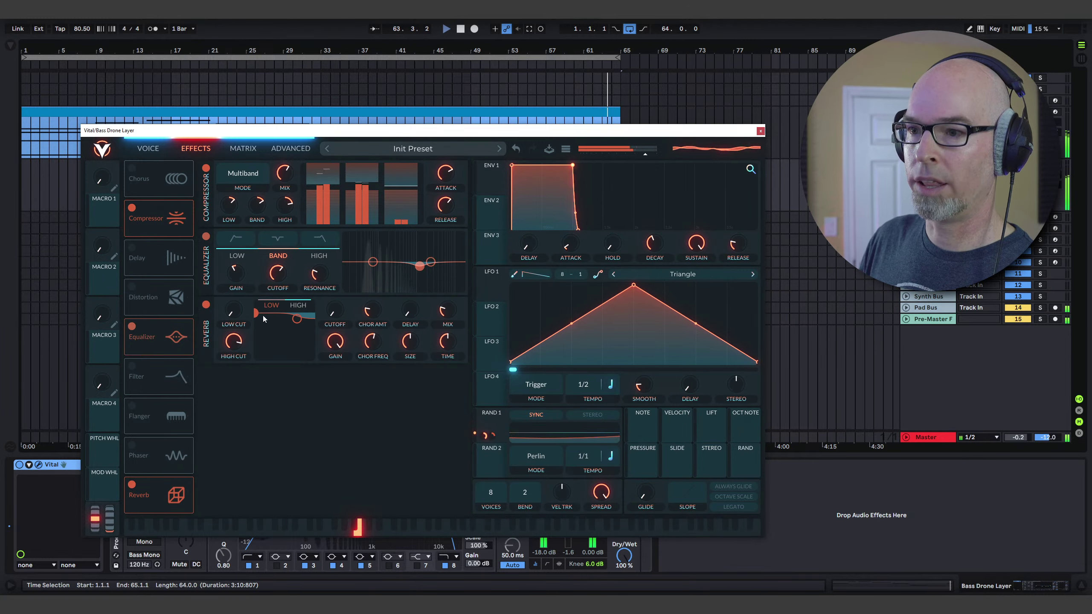
left_click_drag(257, 314, 256, 340)
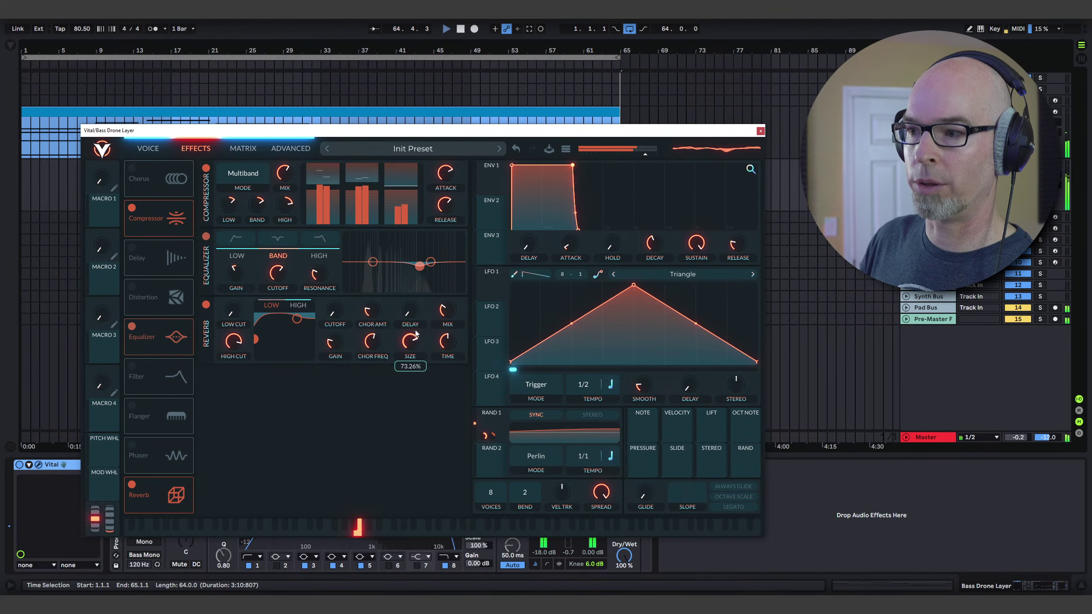
scroll(444, 341, "up", 3)
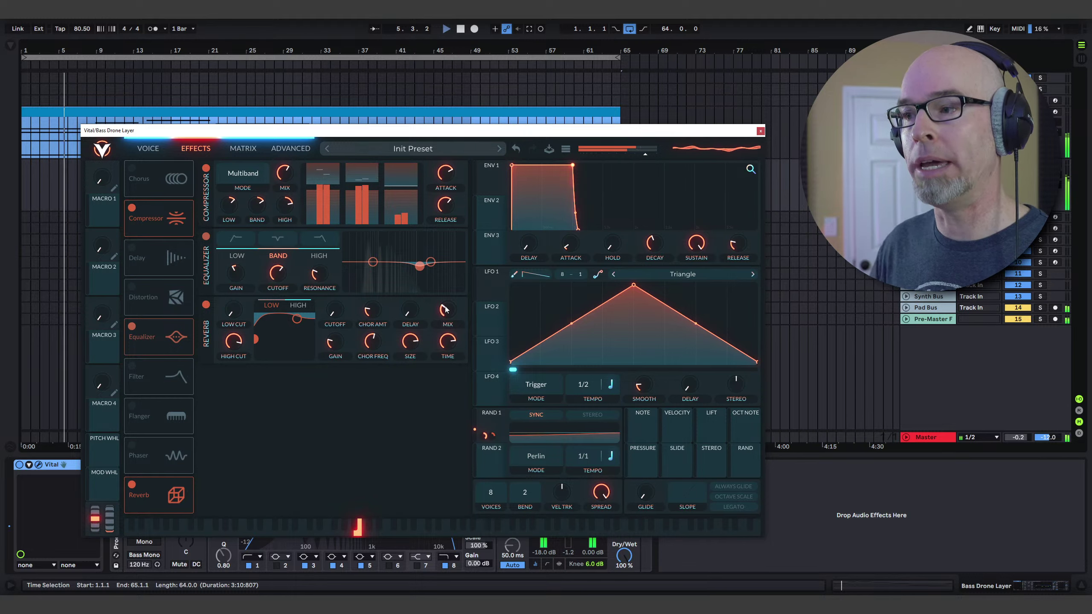
mouse_move(445, 309)
scroll(446, 309, "down", 2)
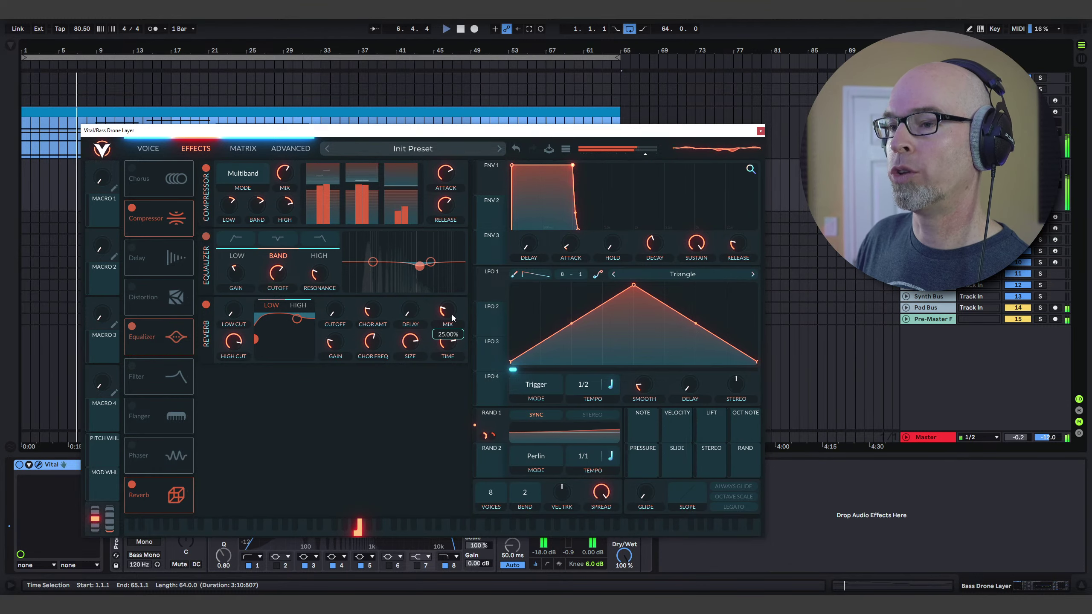
- Modulate oscillator 2's wavetable frame with Random 1 in stereo around frame 124.4, and lower the oscillator's level to about 0.093
left_click(151, 152)
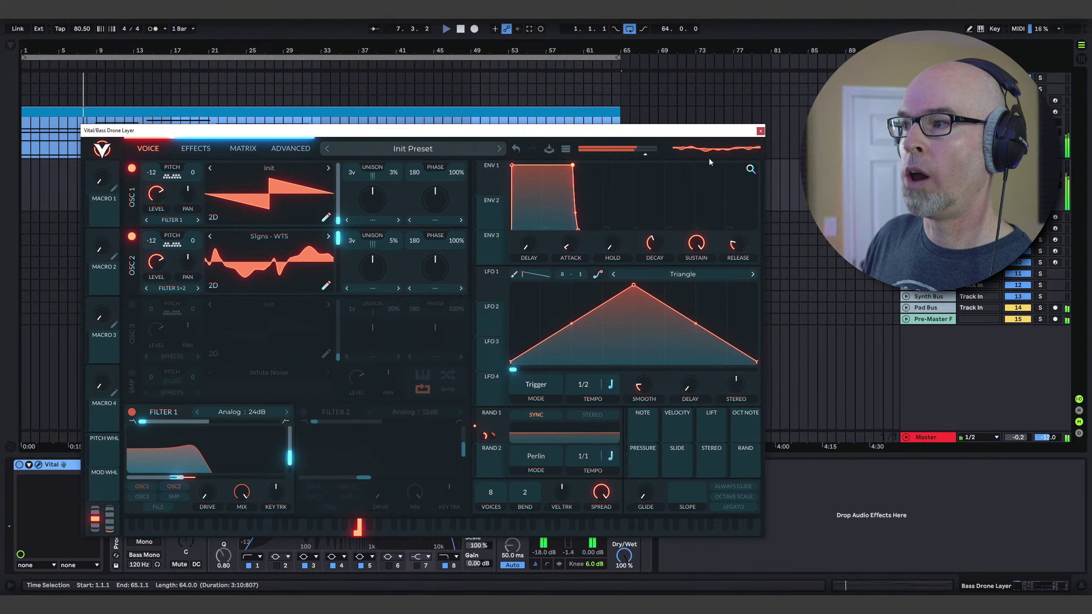
left_click(760, 131)
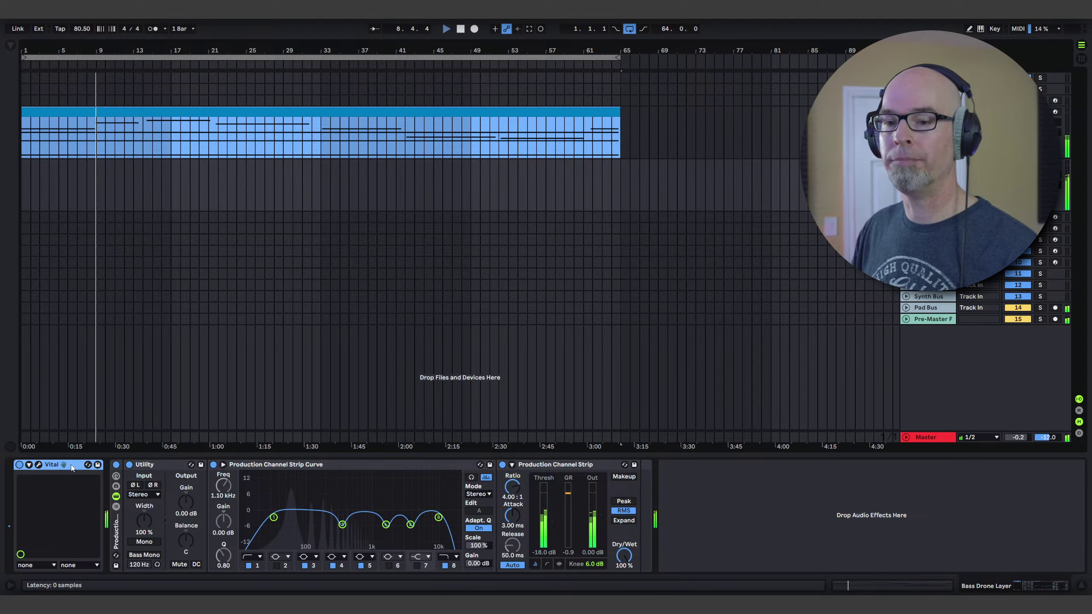
left_click(38, 465)
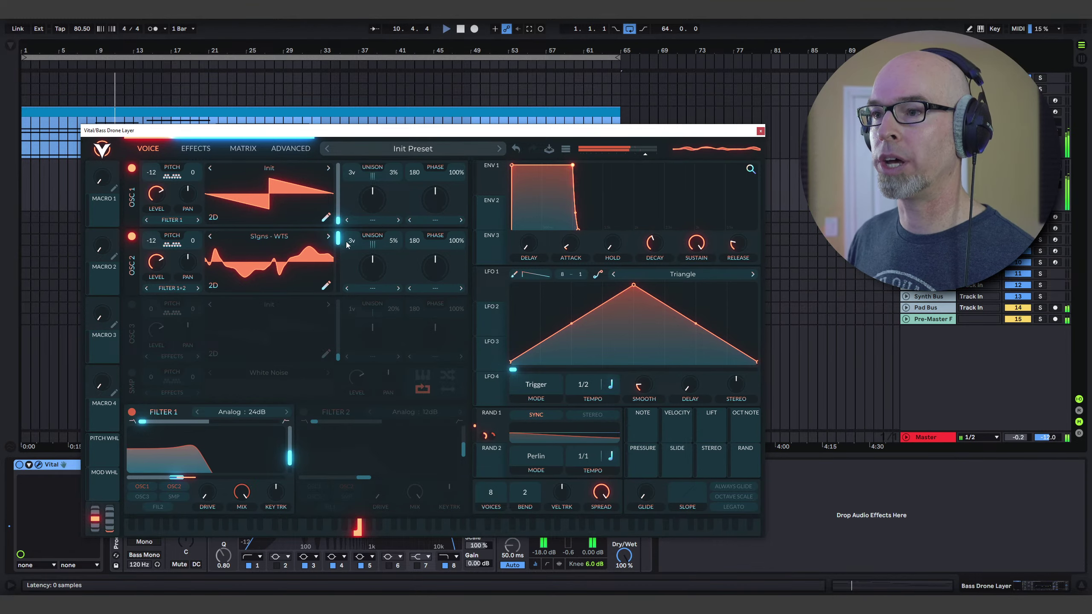
left_click_drag(486, 435, 338, 259)
right_click(329, 261)
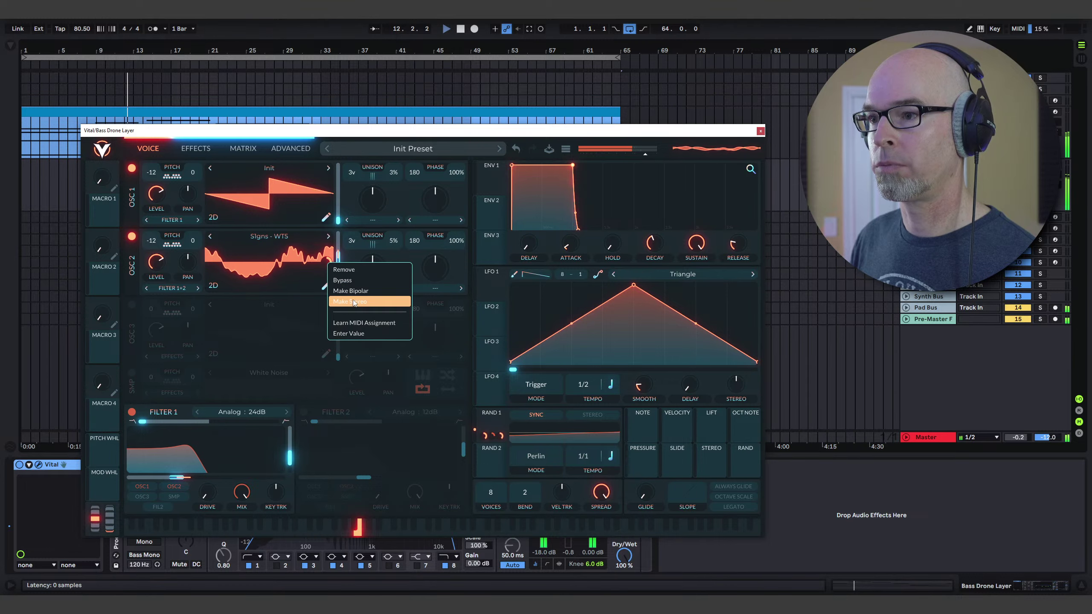
left_click(353, 302)
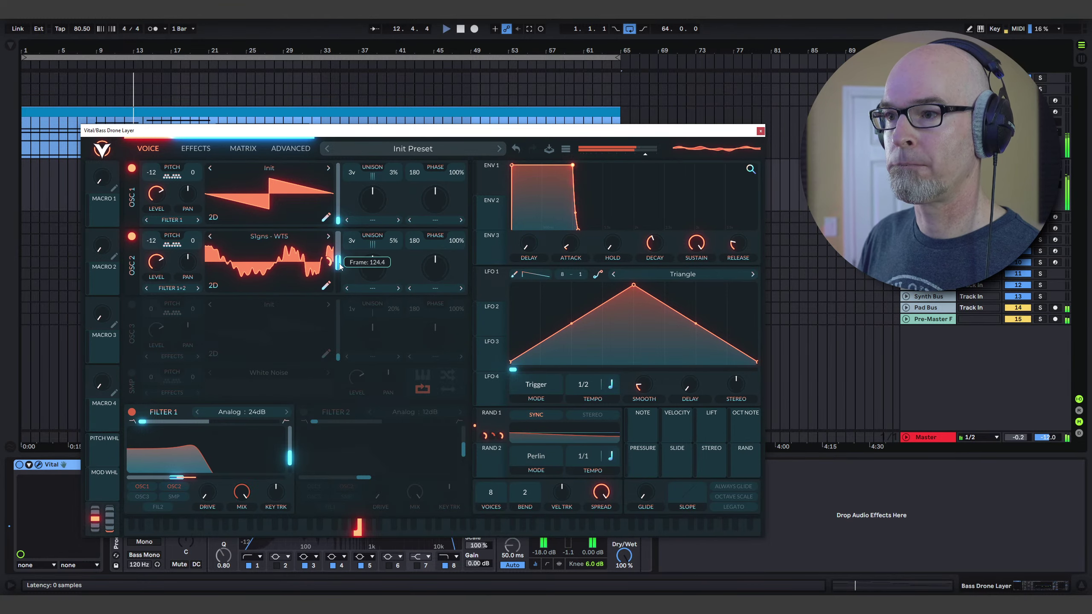
mouse_move(327, 263)
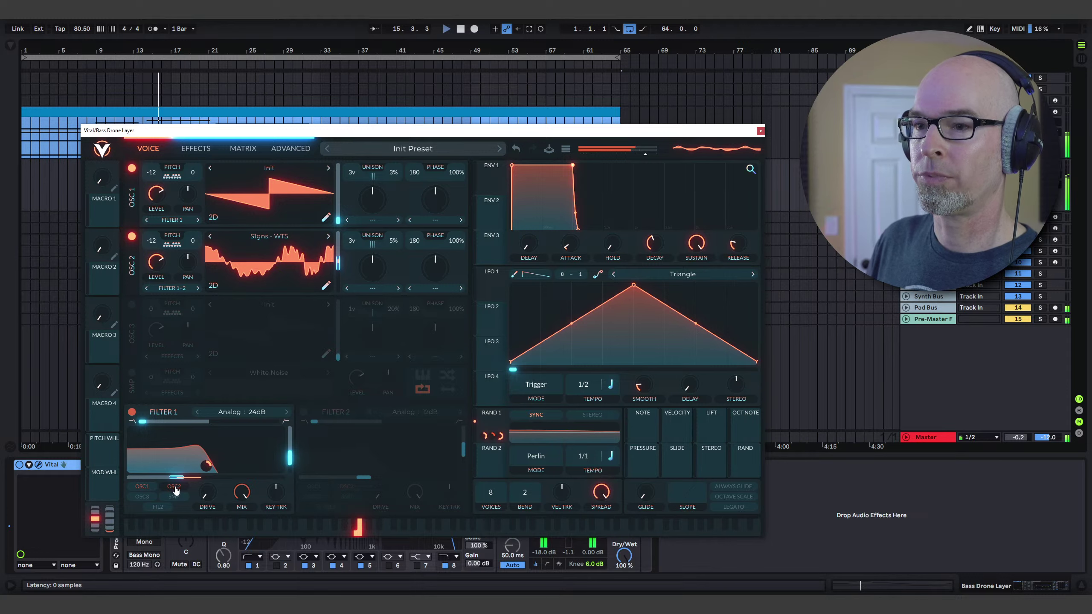
left_click_drag(158, 264, 169, 305)
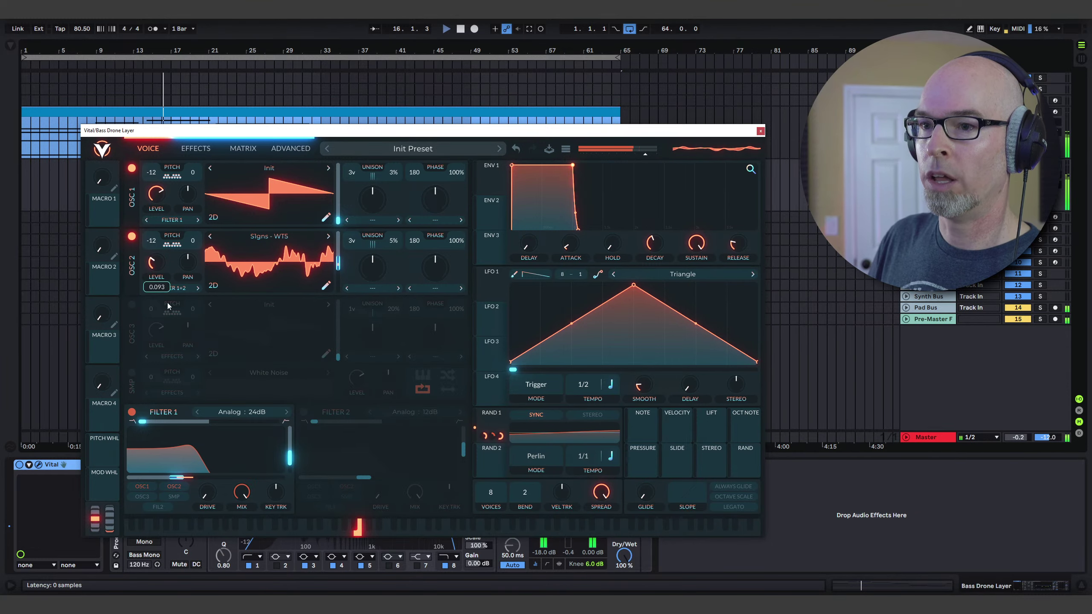
- Turn on Filter 2, route oscillator 2 only through it, and blend it to high-pass with a slightly lower cutoff
left_click(304, 412)
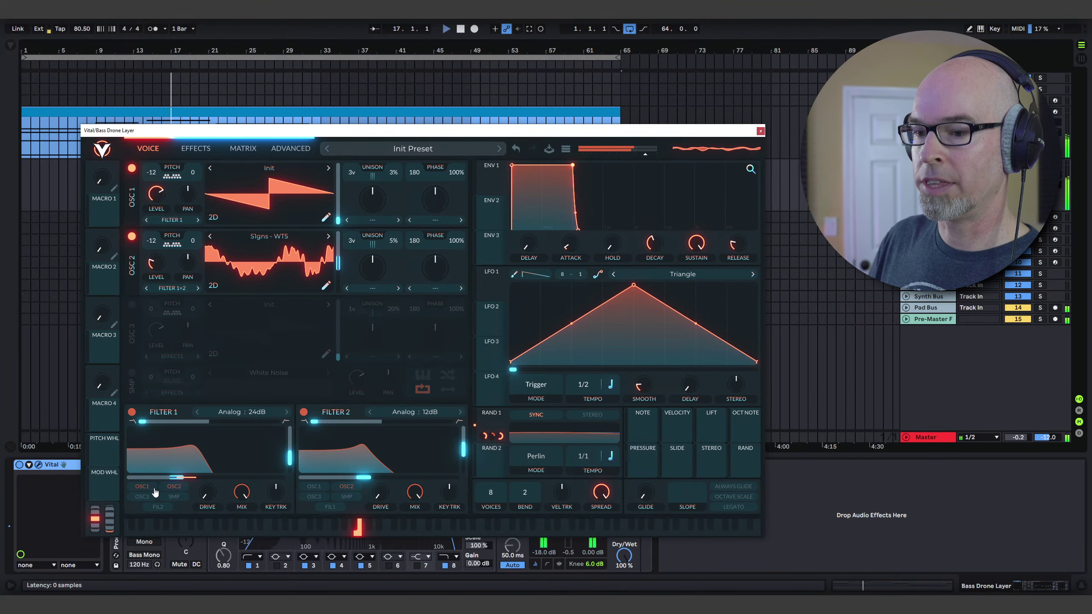
left_click(173, 486)
left_click_drag(314, 422, 507, 423)
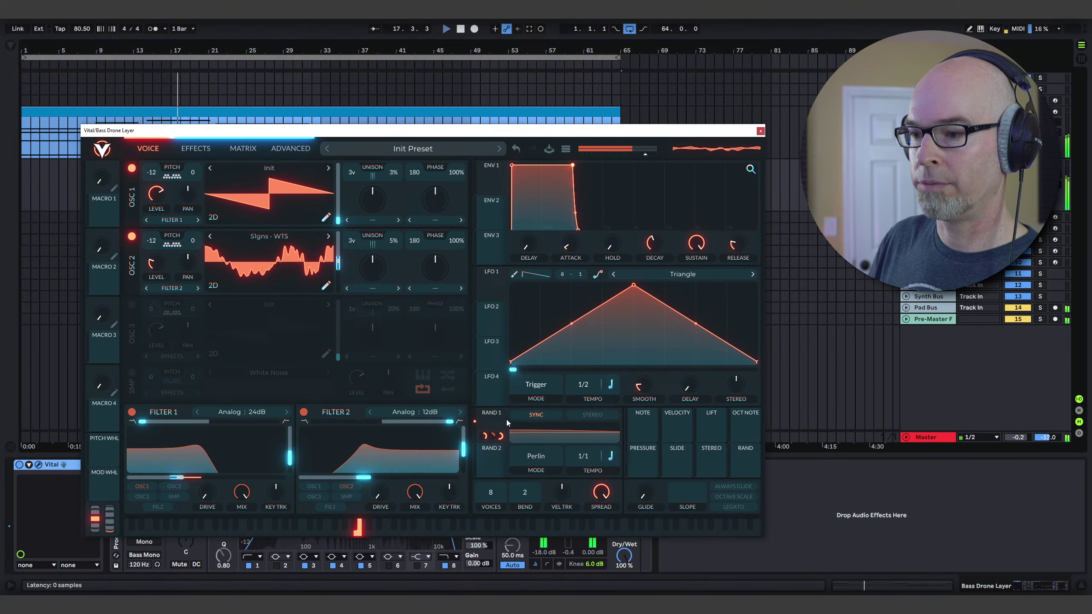
mouse_move(366, 479)
left_mouse_down()
mouse_move(413, 478)
mouse_move(357, 479)
left_mouse_up()
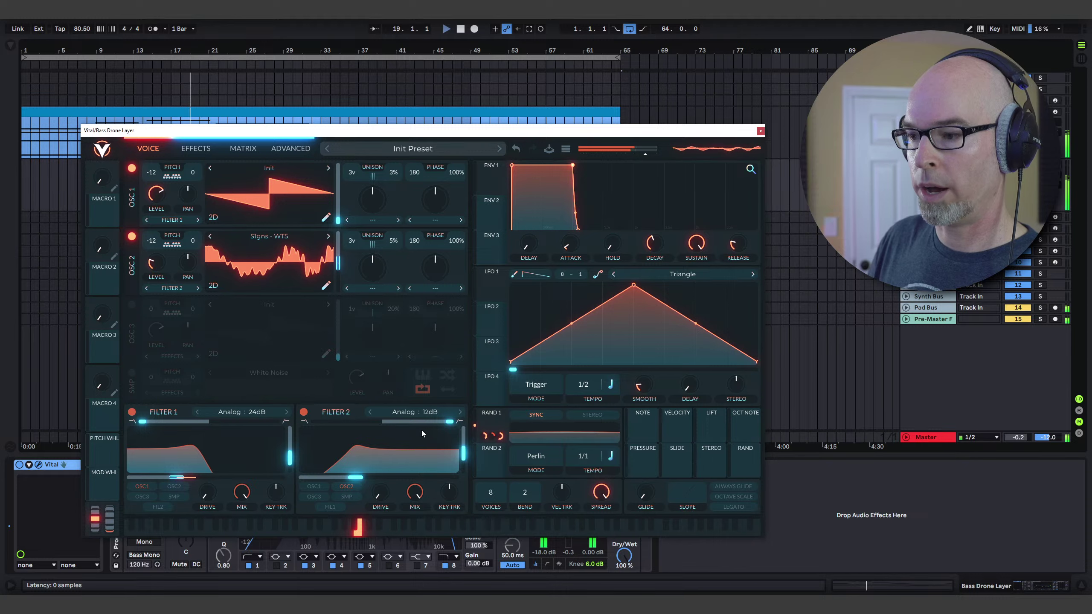
- Change Filter 2's type to Analog Notch Spread, sweep its blend fully back to the start, and raise its cutoff slightly
left_click(422, 411)
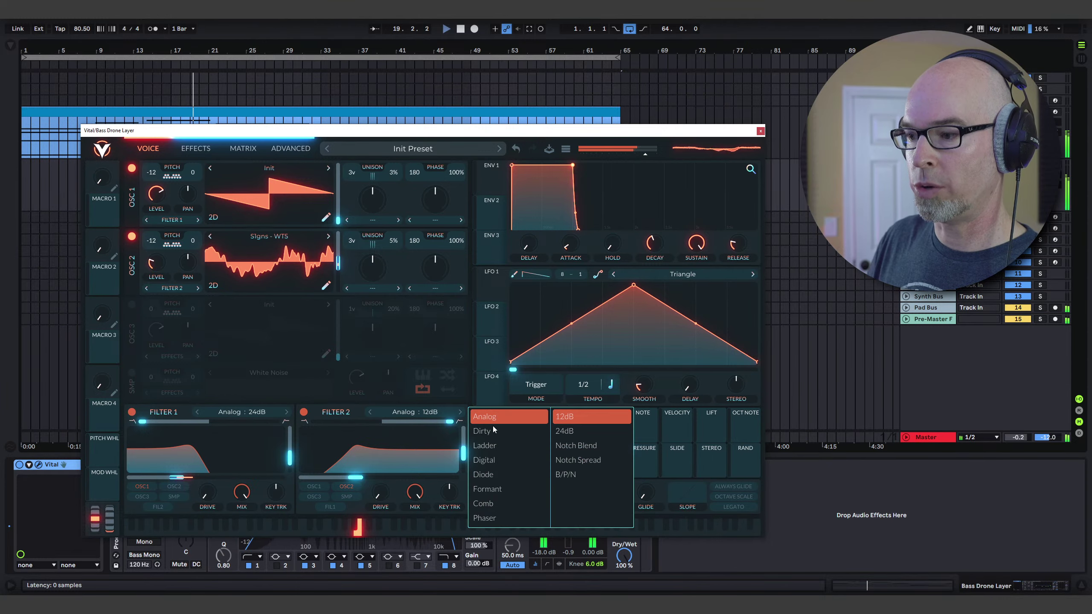
left_click(579, 460)
left_click(574, 446)
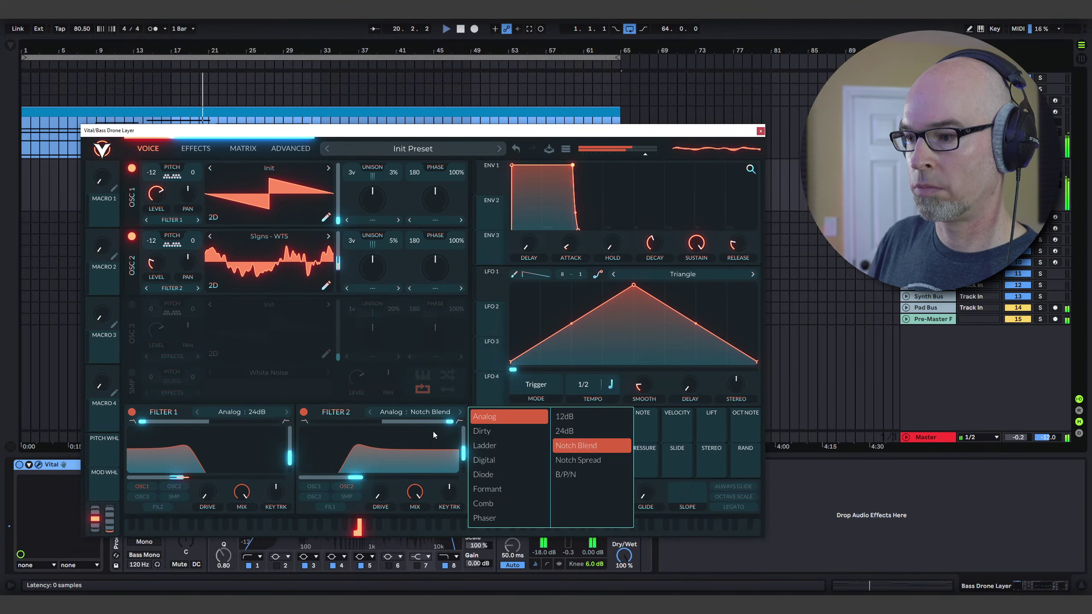
left_click_drag(457, 420, 299, 430)
left_click(443, 416)
left_click(578, 460)
mouse_move(355, 478)
left_mouse_down()
mouse_move(334, 476)
mouse_move(377, 486)
mouse_move(371, 478)
left_mouse_up()
left_click_drag(474, 425, 386, 461)
right_click(379, 466)
left_click(389, 415)
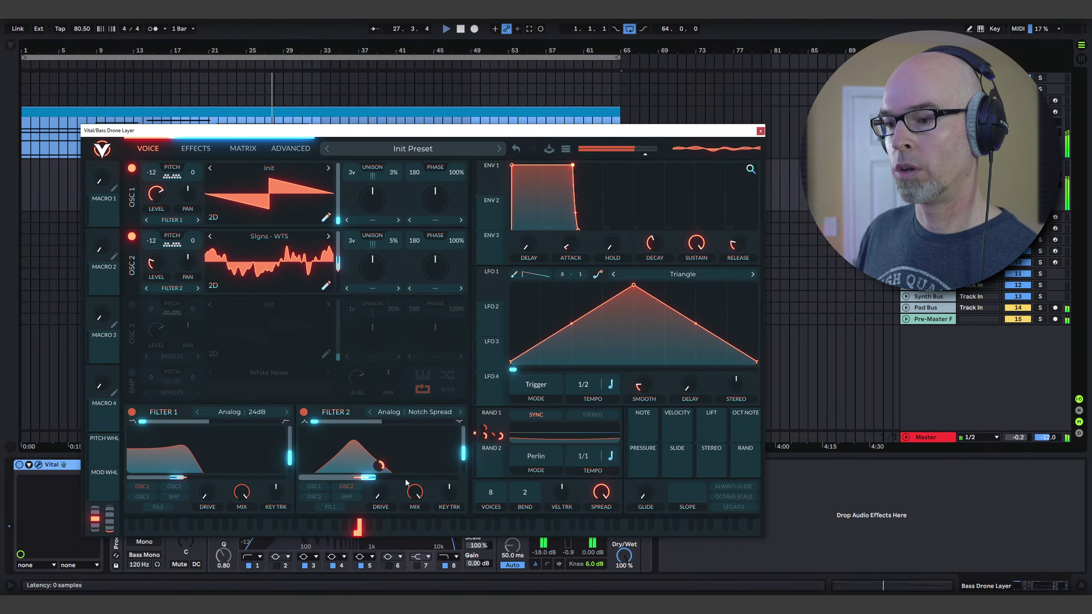
right_click(379, 466)
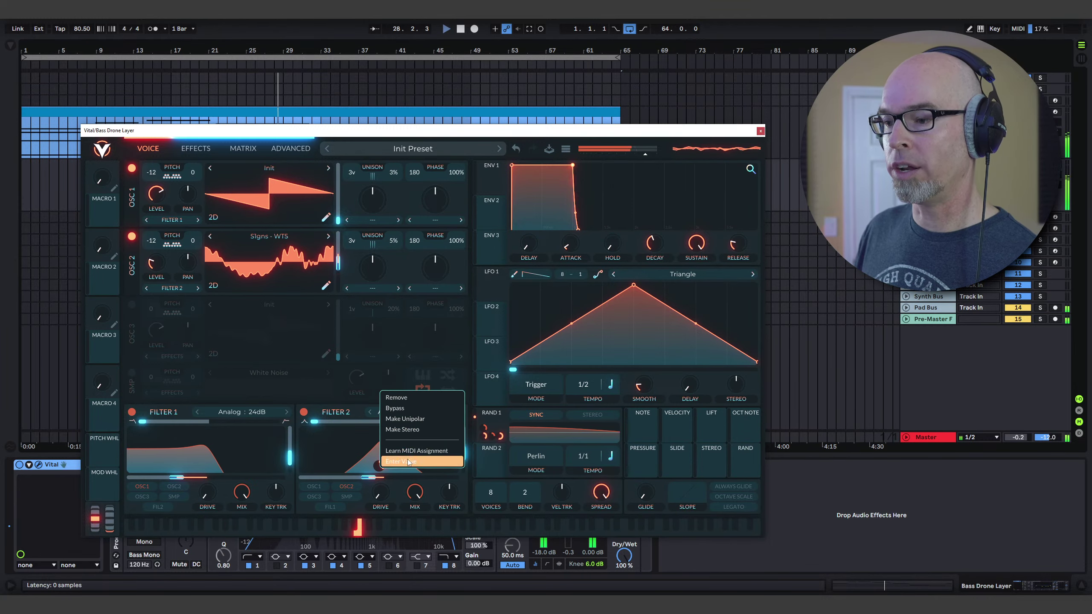
left_click(413, 398)
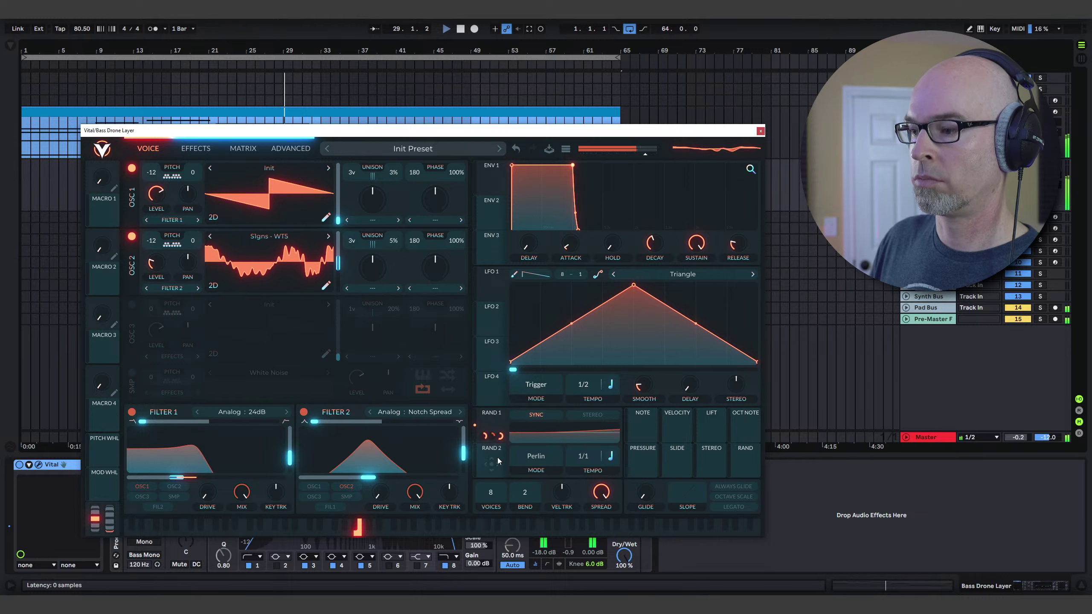
- Modulate Filter 2's cutoff with Random 2, and try Random 2 in Sample & Hold mode at a 1/16 tempo
left_click_drag(491, 462, 380, 466)
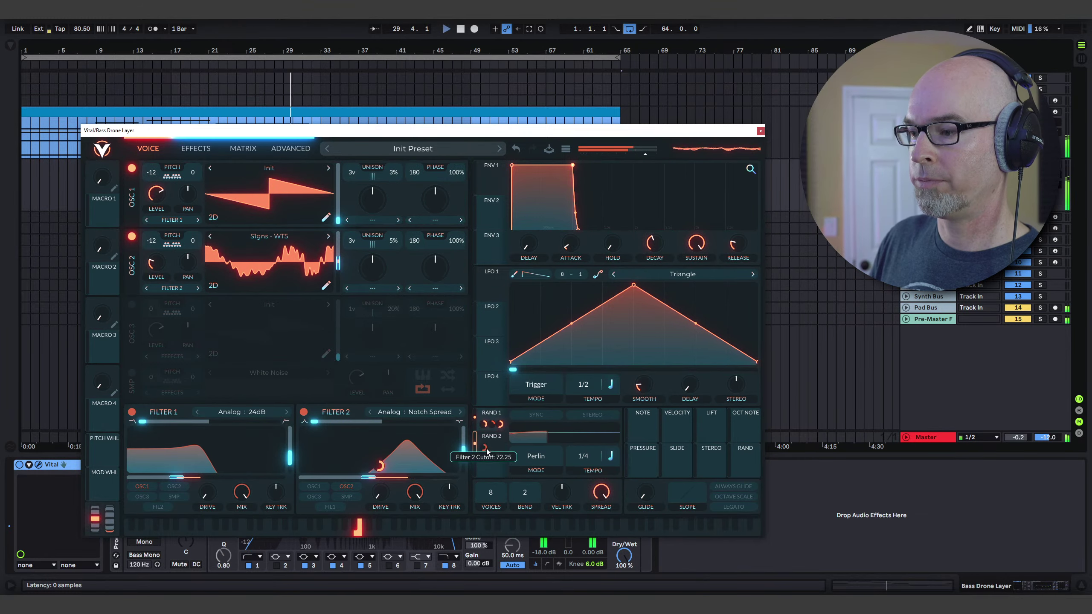
left_click(536, 456)
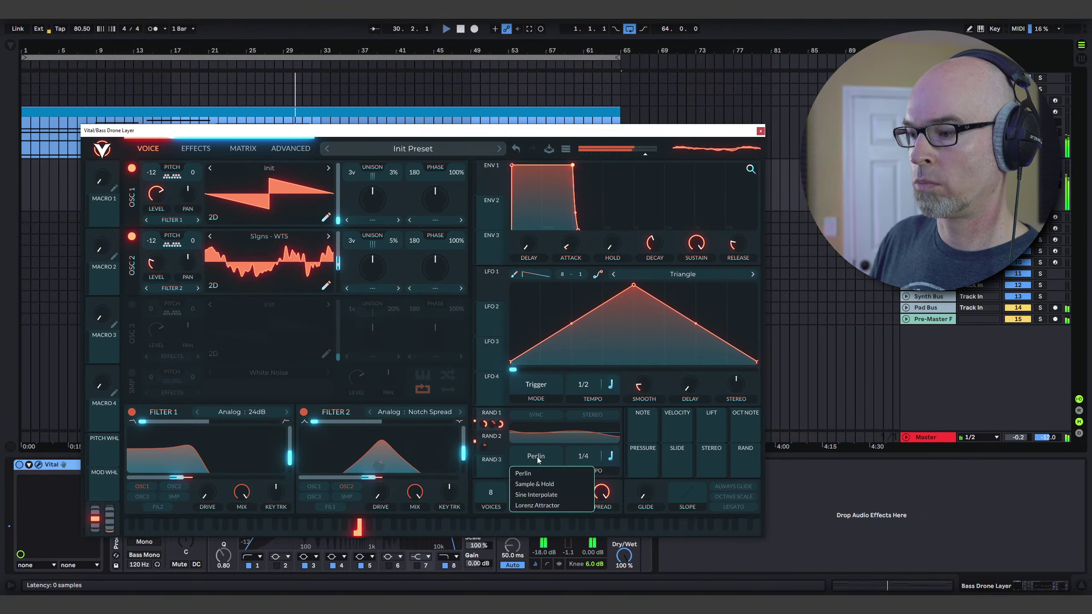
left_click(534, 483)
left_click_drag(584, 461, 585, 454)
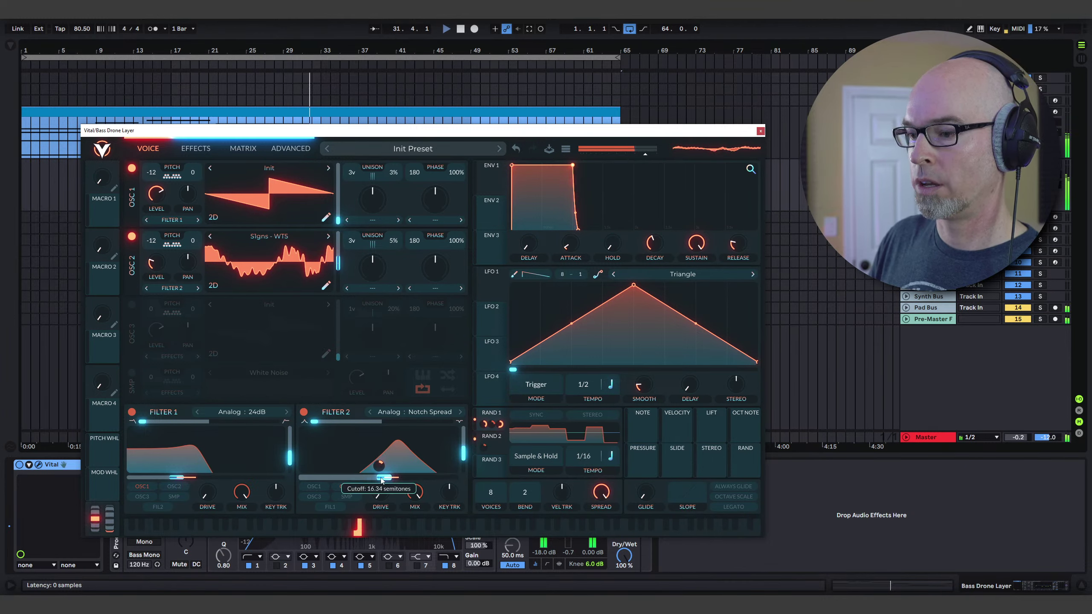
- Set Random 2 to a synced Perlin mode at 1/1, readjust its modulation depth on Filter 2's cutoff, and close Vital
left_click(548, 456)
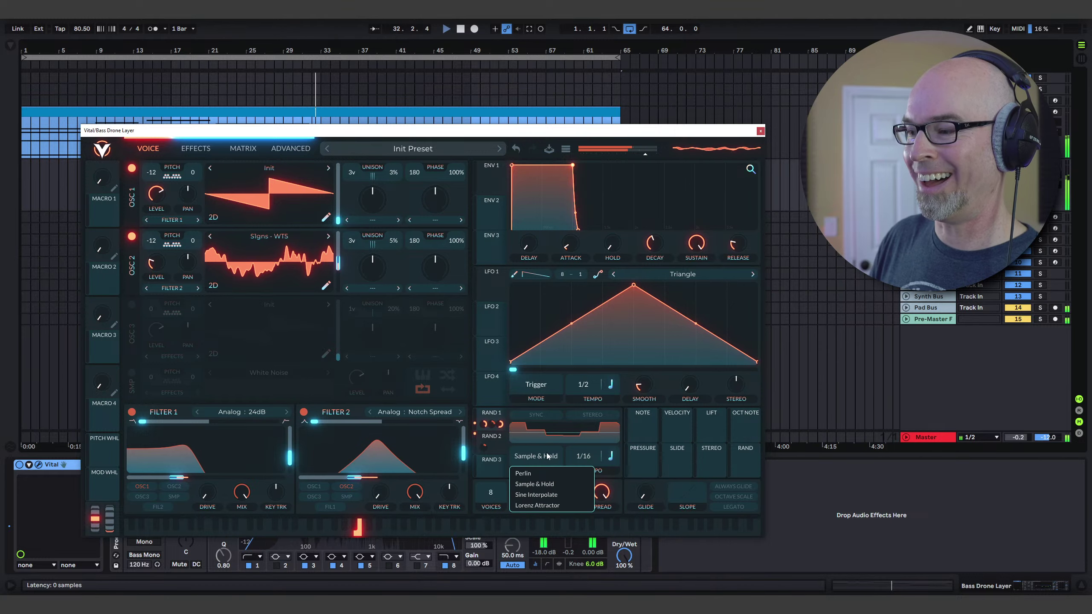
left_click(526, 473)
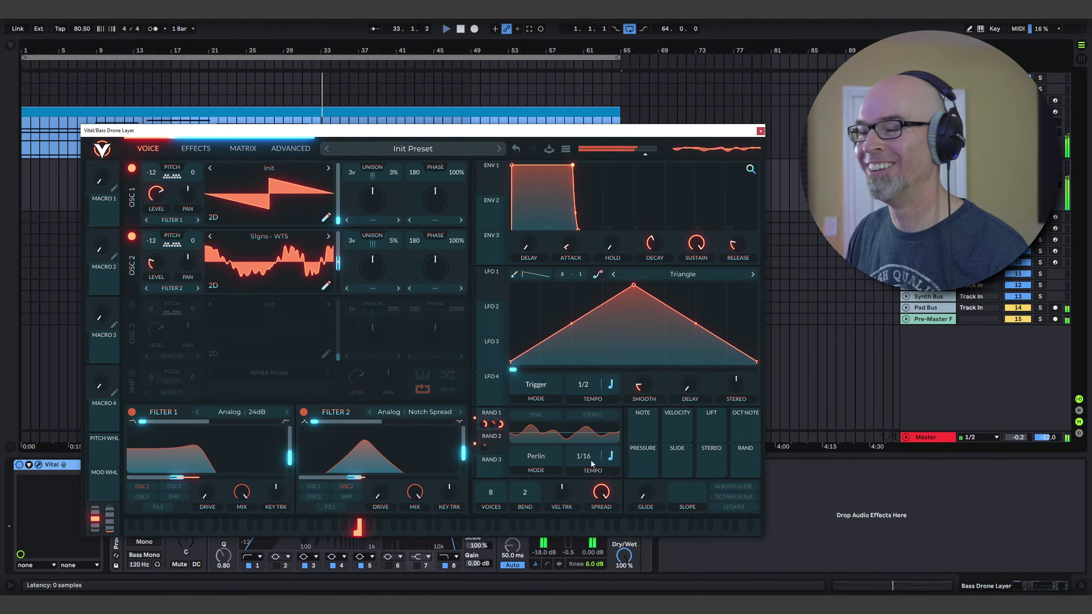
left_click_drag(590, 461, 590, 482)
left_click(536, 414)
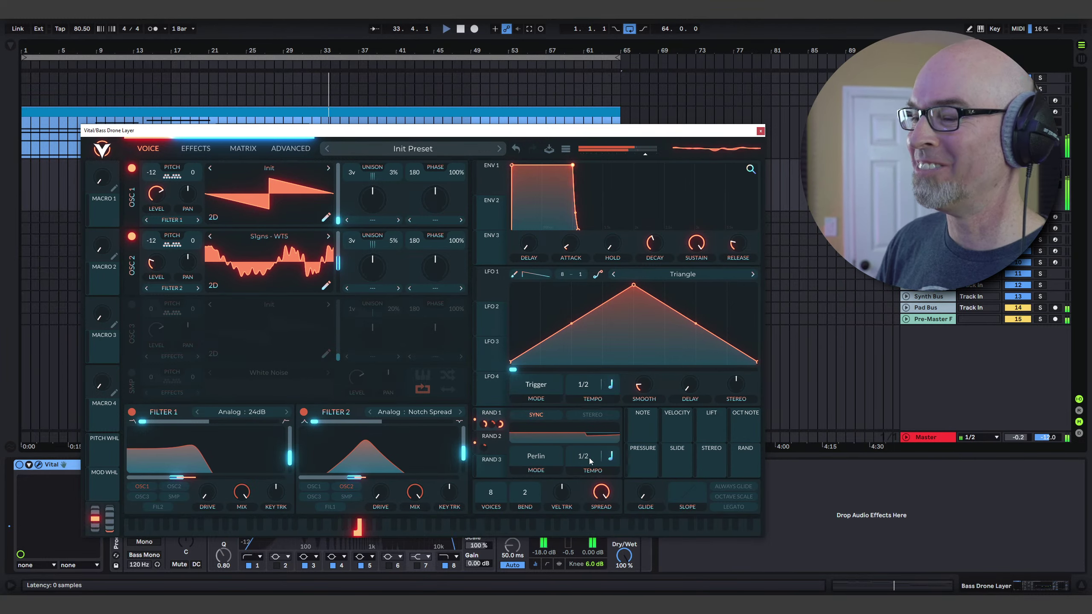
left_click_drag(378, 465, 379, 455)
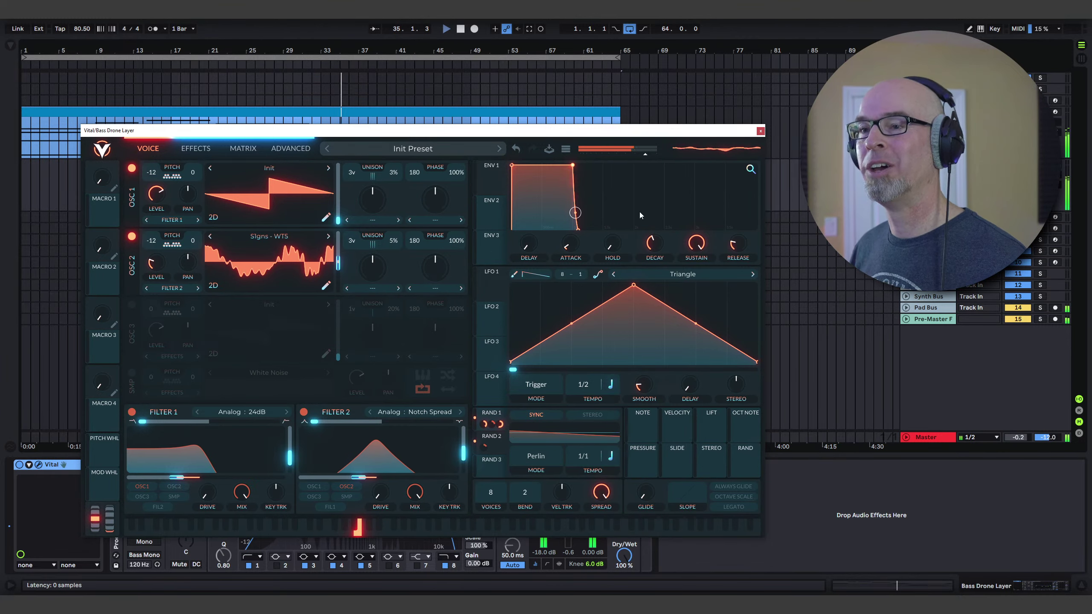
left_click(760, 130)
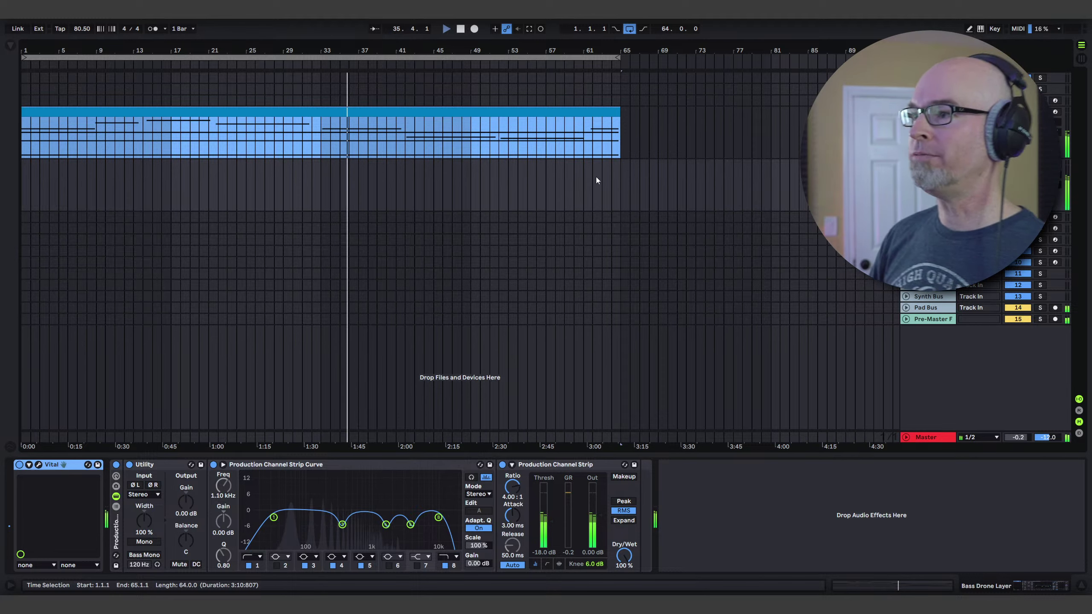
- Create an empty 64-bar MIDI clip on the Bass Drone Layer track and set its editing grid to 8 bars
left_click_drag(618, 177, 22, 178)
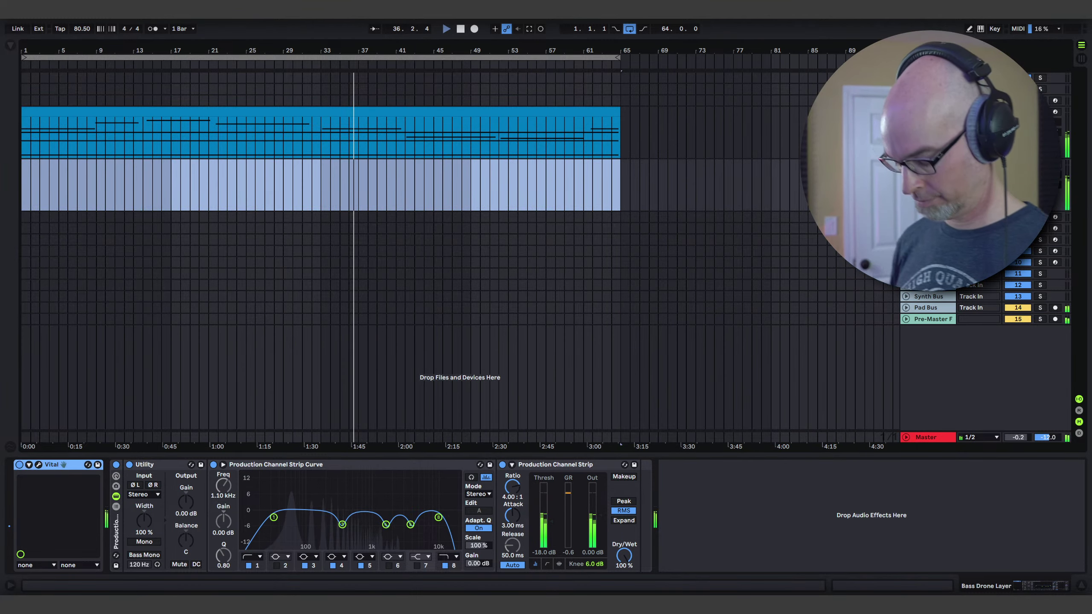
key("ctrl+shift+m")
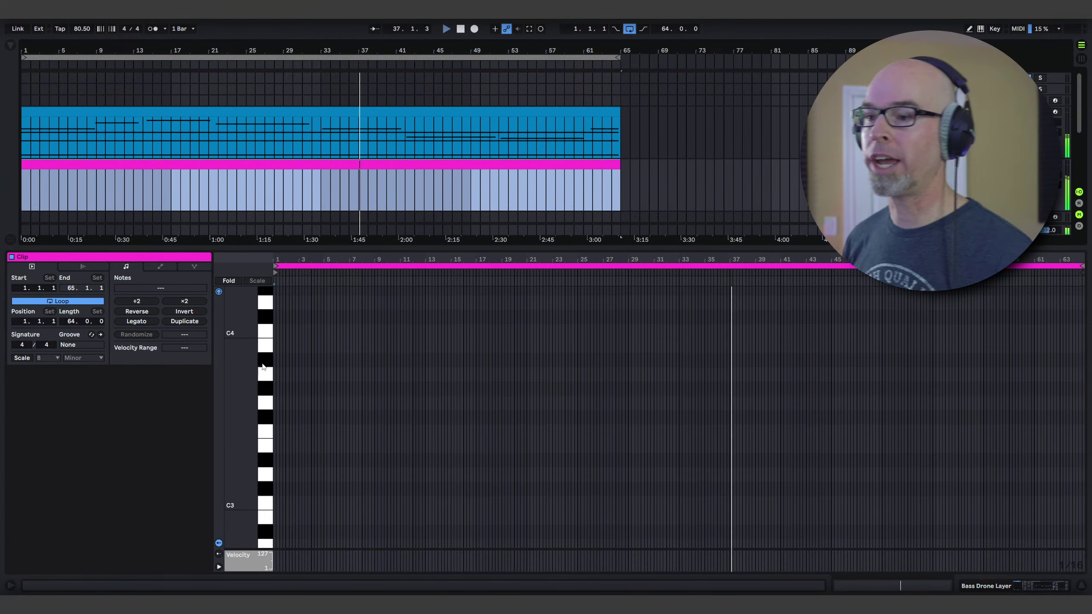
right_click(356, 326)
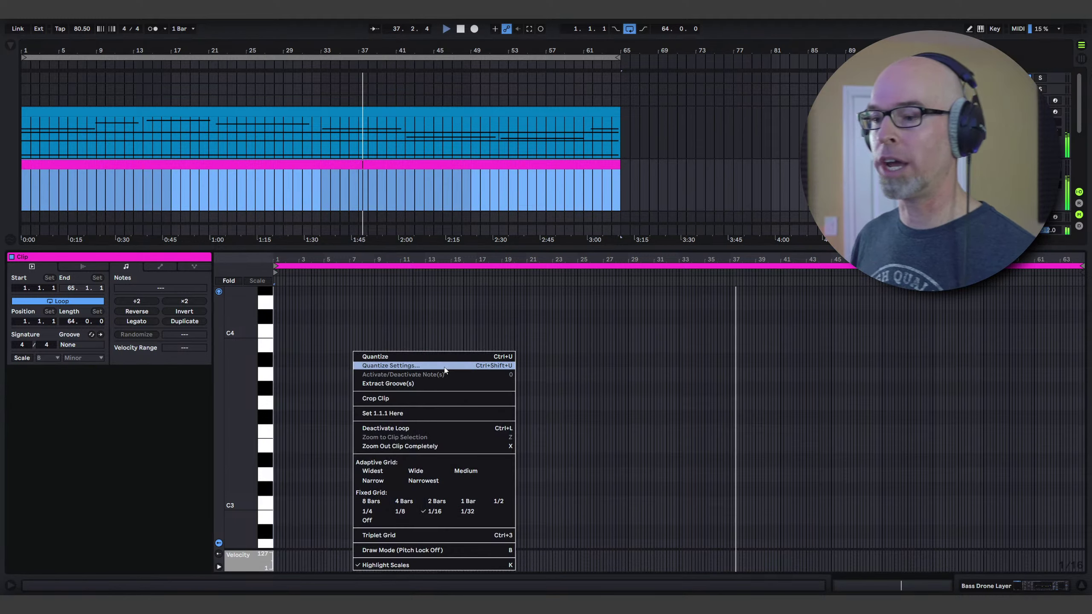
left_click(365, 495)
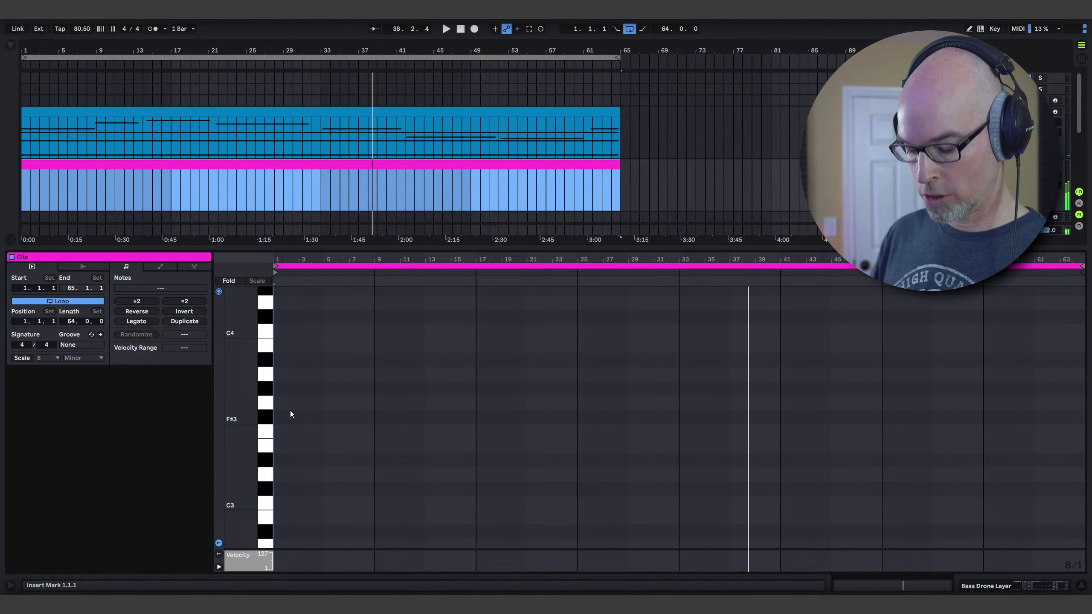
- Draw a single B1 note and lengthen it to span the whole 64-bar drone clip
scroll(329, 412, "down", 8)
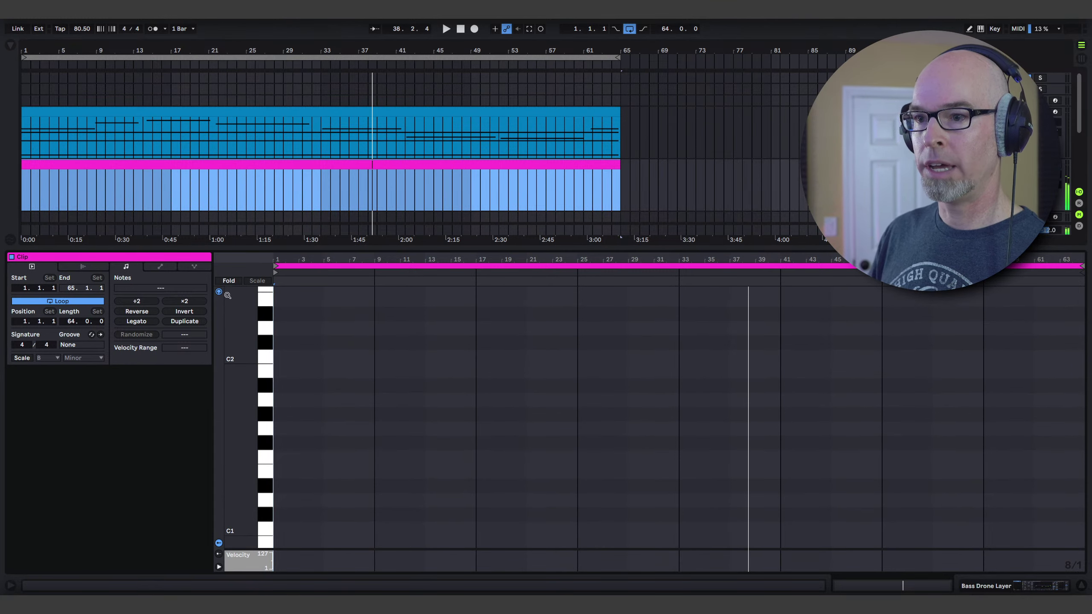
key("space")
left_click_drag(275, 371, 679, 370)
key("Right")
key("Right")
key("Right")
key("Right")
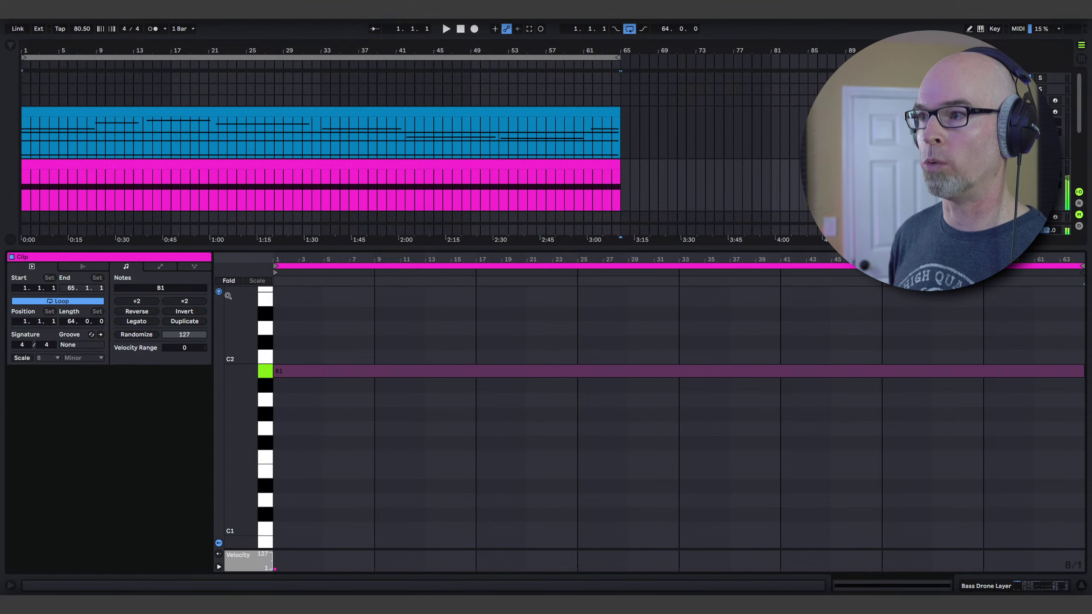
- Play the arrangement from the start and review the drone's device chain and Vital patch while listening
key("space")
left_click_drag(397, 251, 398, 385)
key("shift+Tab")
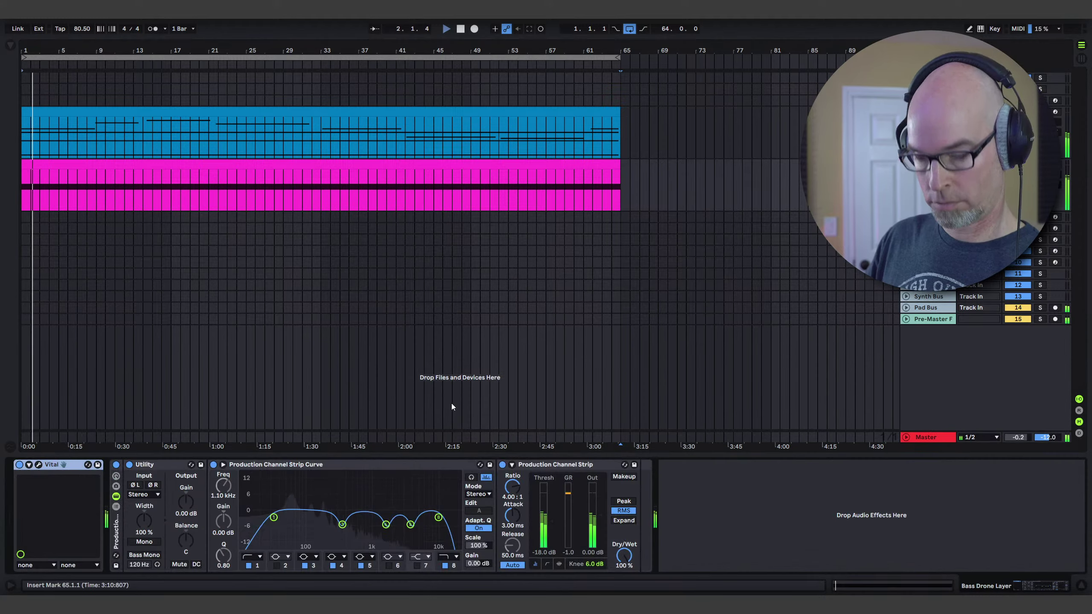
key("ctrl+alt+p")
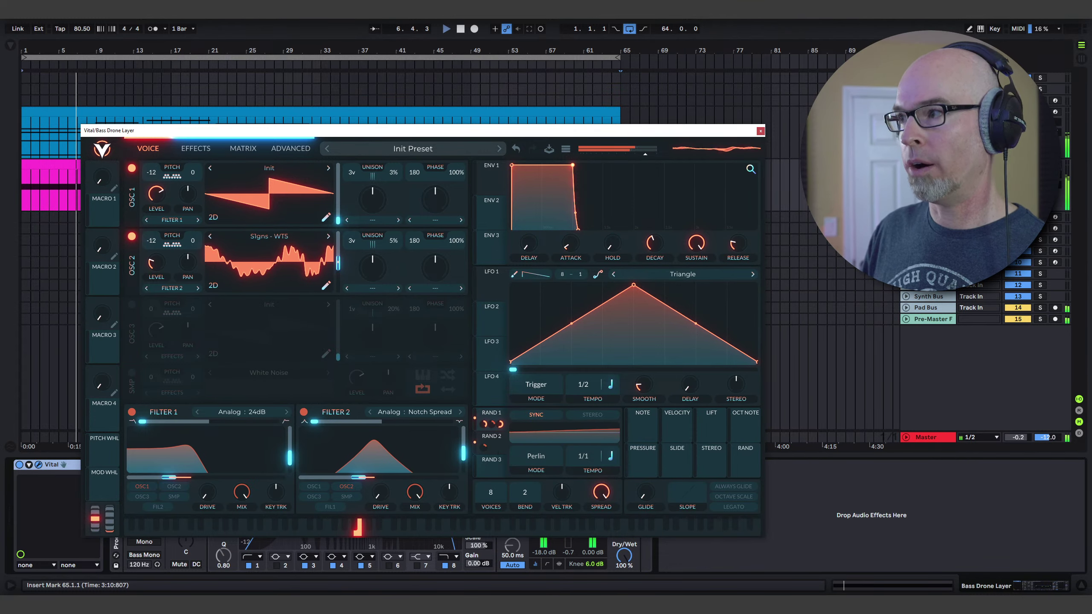
left_click(760, 131)
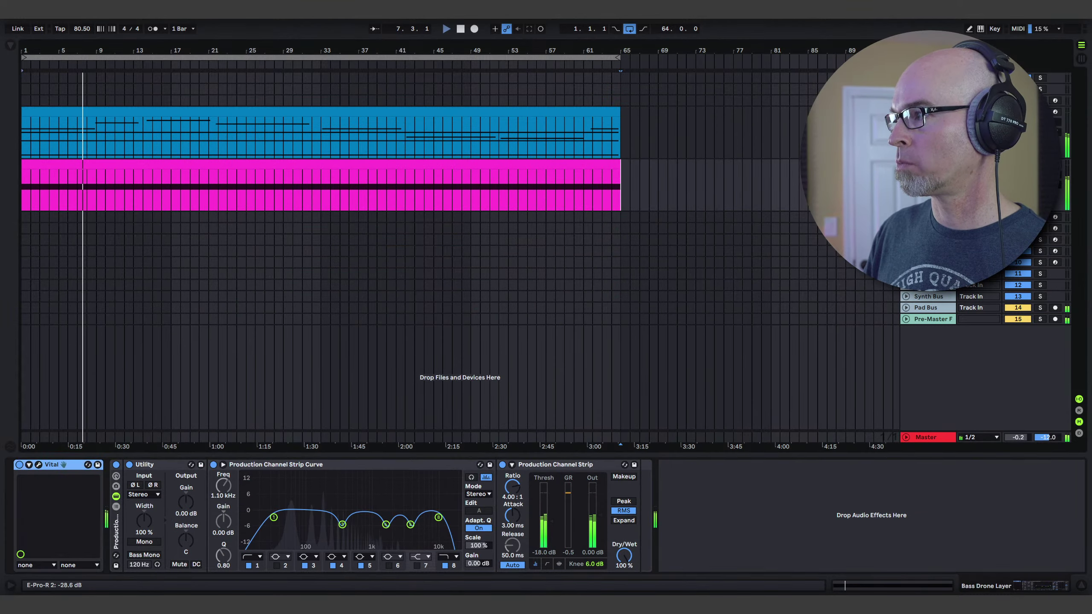
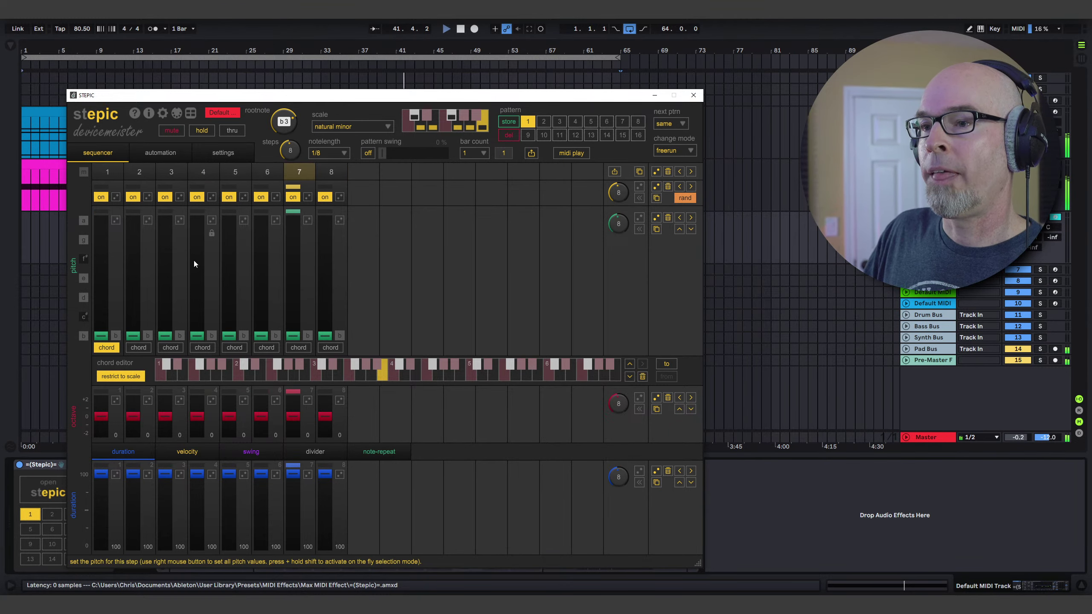
- Try several step pitches in the Stepic sequencer, settling on E for step 3 and F# for step 6
left_click(195, 282)
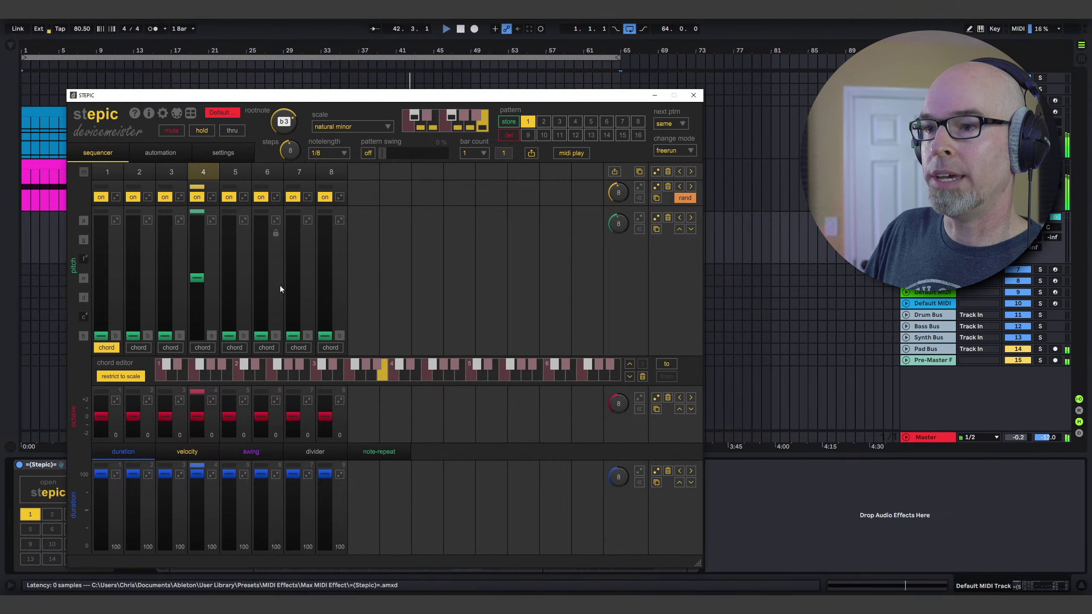
left_click(167, 265)
left_click(202, 301)
left_click(200, 335)
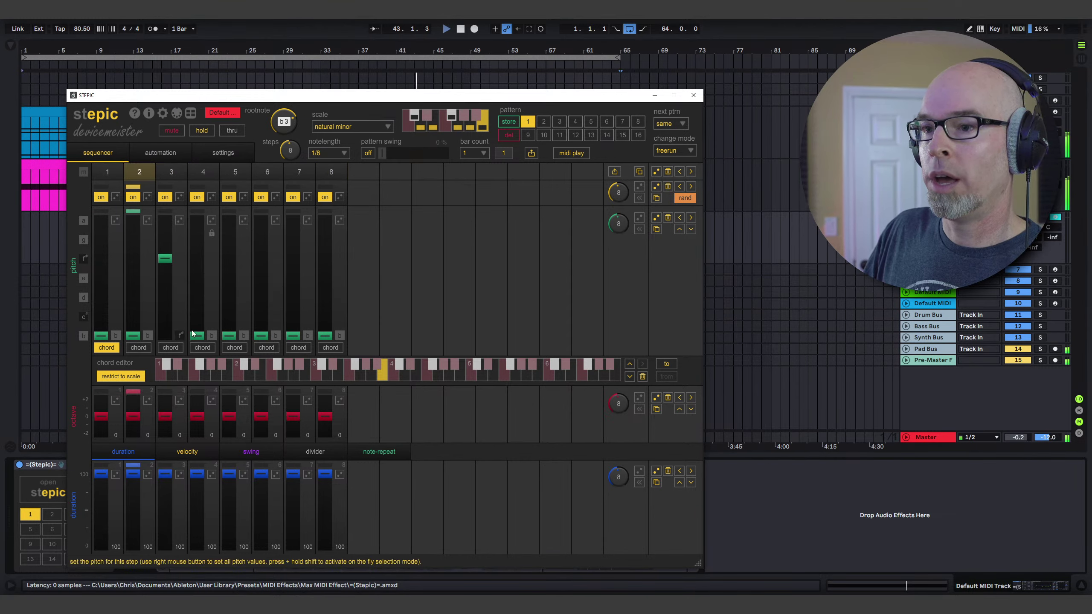
left_click(166, 297)
left_click(170, 278)
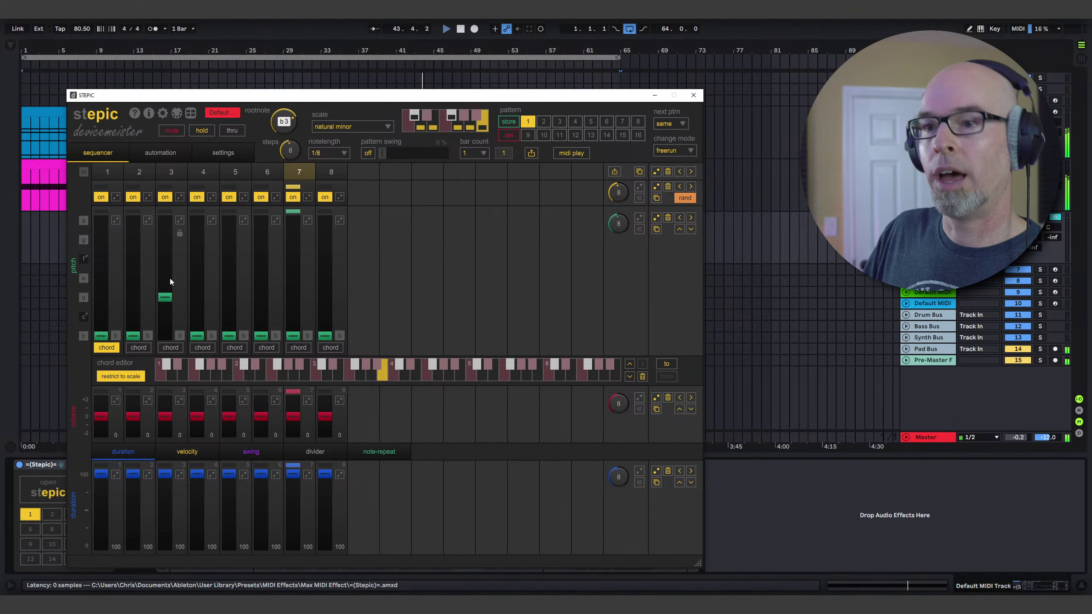
left_click(258, 257)
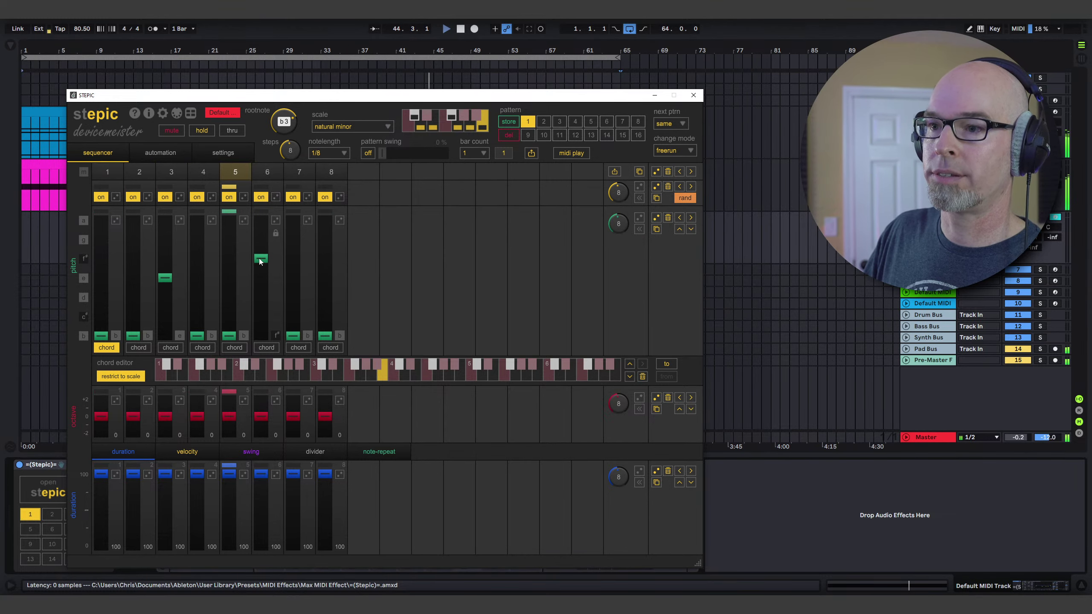
- Raise step 8 by one octave and set the octave lane's random play order to mode 2, avoiding identical consecutive steps
left_click(324, 407)
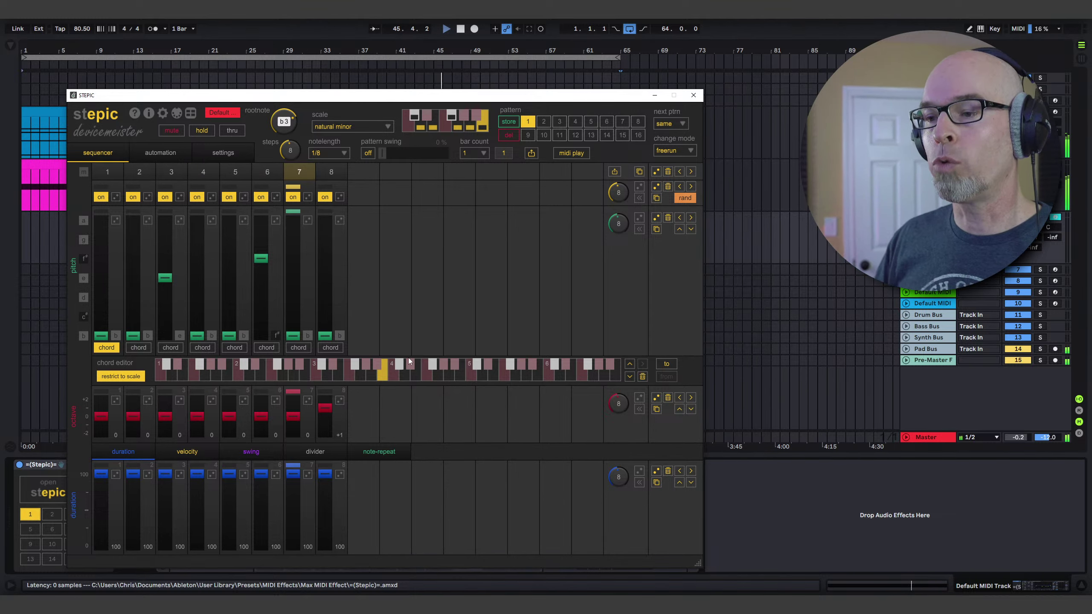
left_click(641, 398)
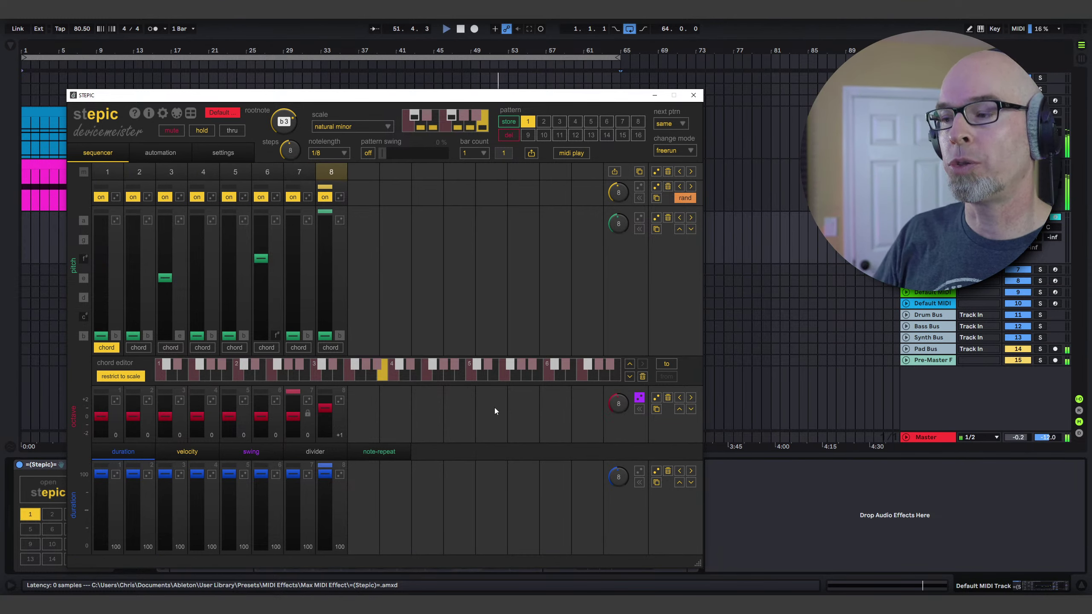
left_click(640, 399)
left_click(640, 399)
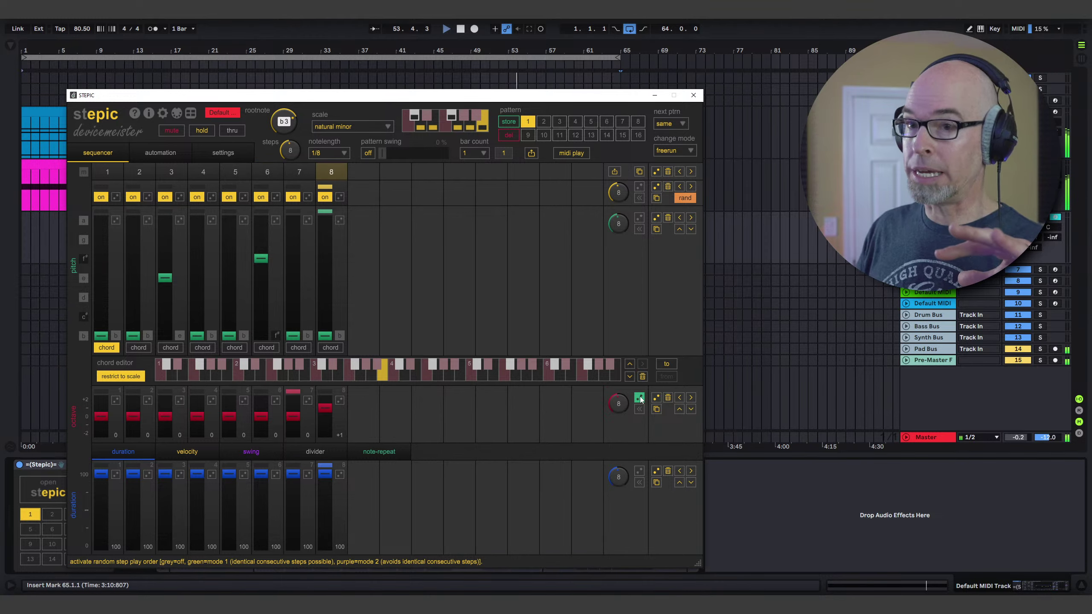
left_click(640, 399)
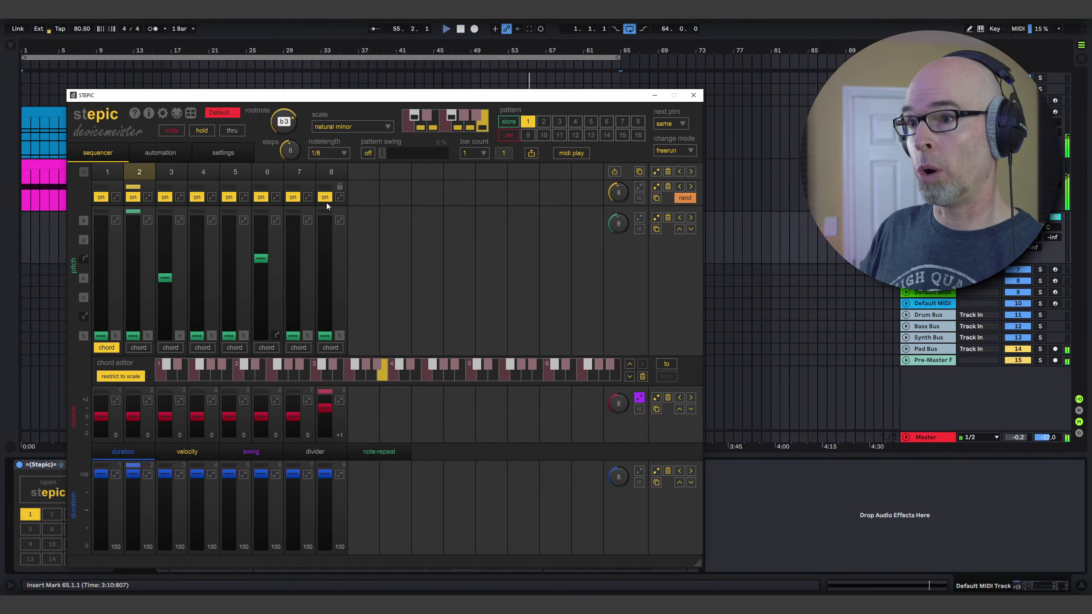
- Switch the on/off lane to percentage probability and raise the chance values for steps 3, 4, 7 and 8
left_click(684, 198)
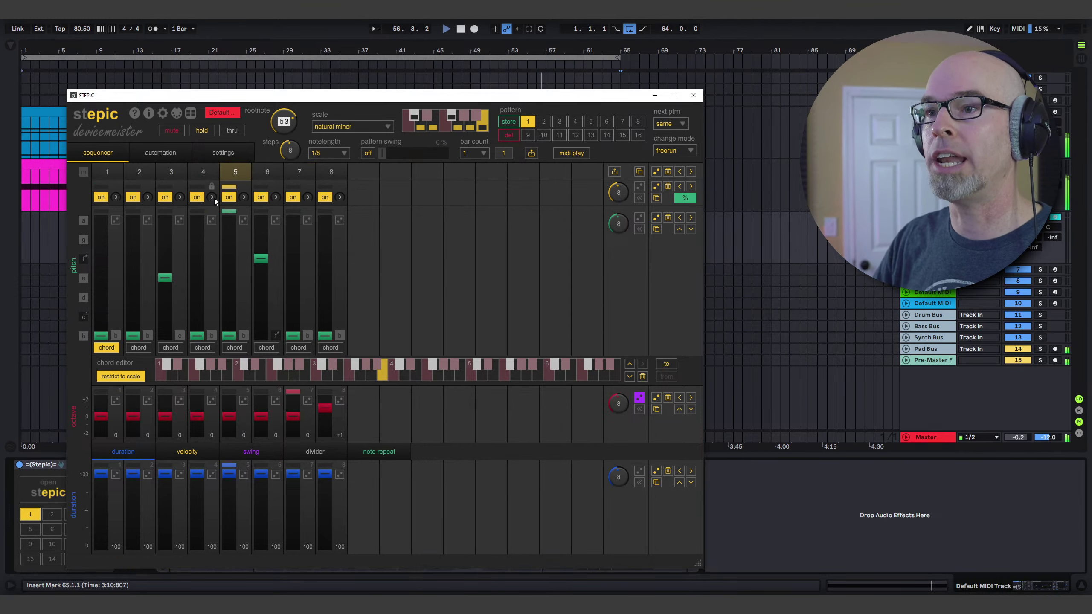
left_click_drag(214, 198, 215, 185)
left_click_drag(307, 197, 326, 153)
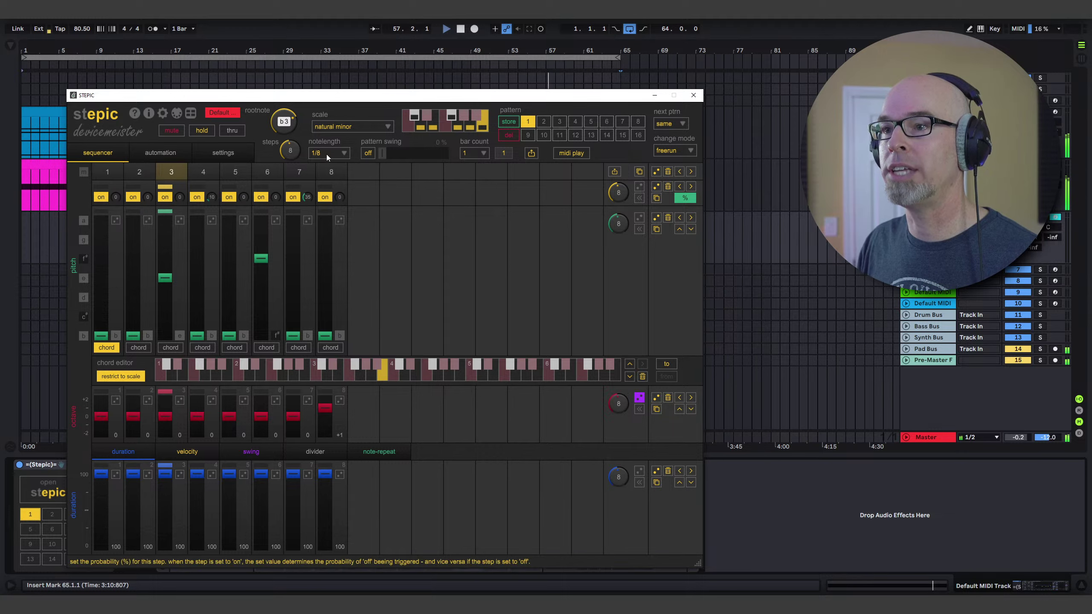
left_click_drag(341, 196, 343, 141)
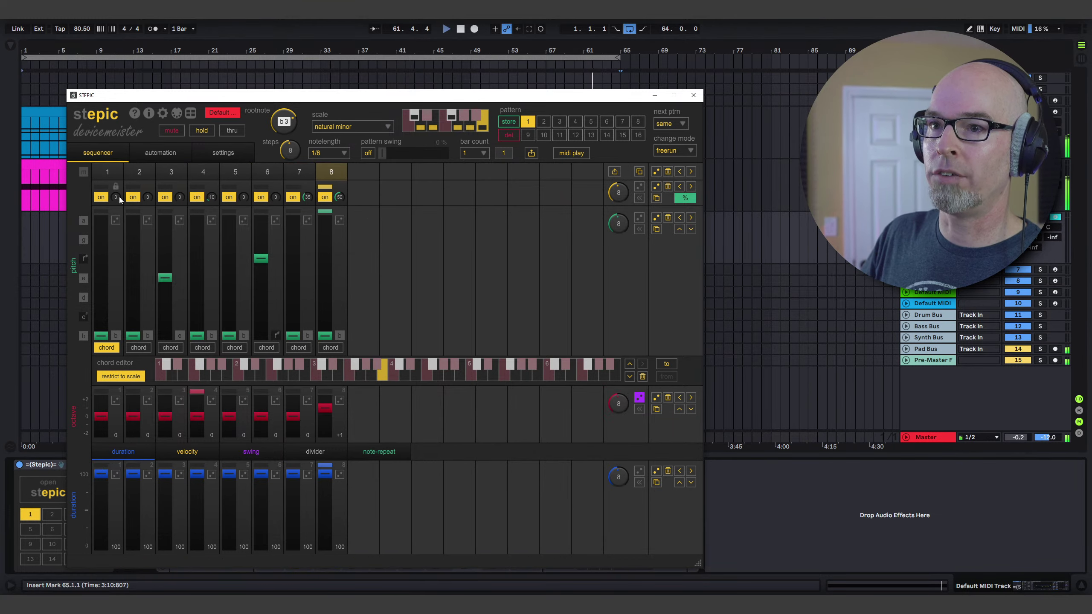
left_click_drag(179, 197, 183, 171)
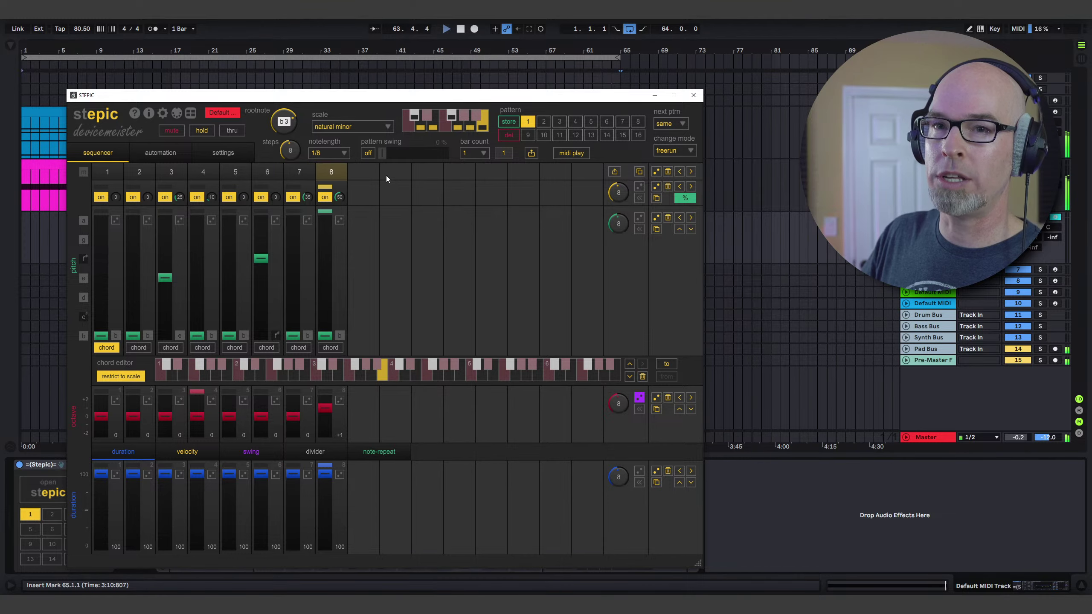
left_click(198, 199)
left_click(198, 199)
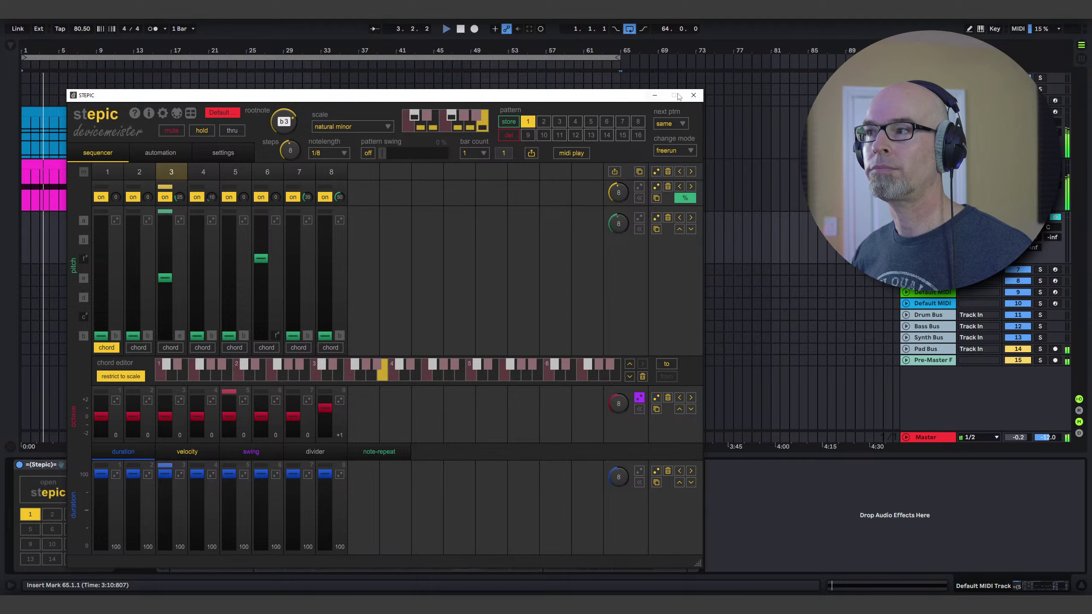
- Randomize all step velocities, set the velocity lane's random play order to mode 2, and close the Stepic window
left_click(186, 451)
left_click(656, 472)
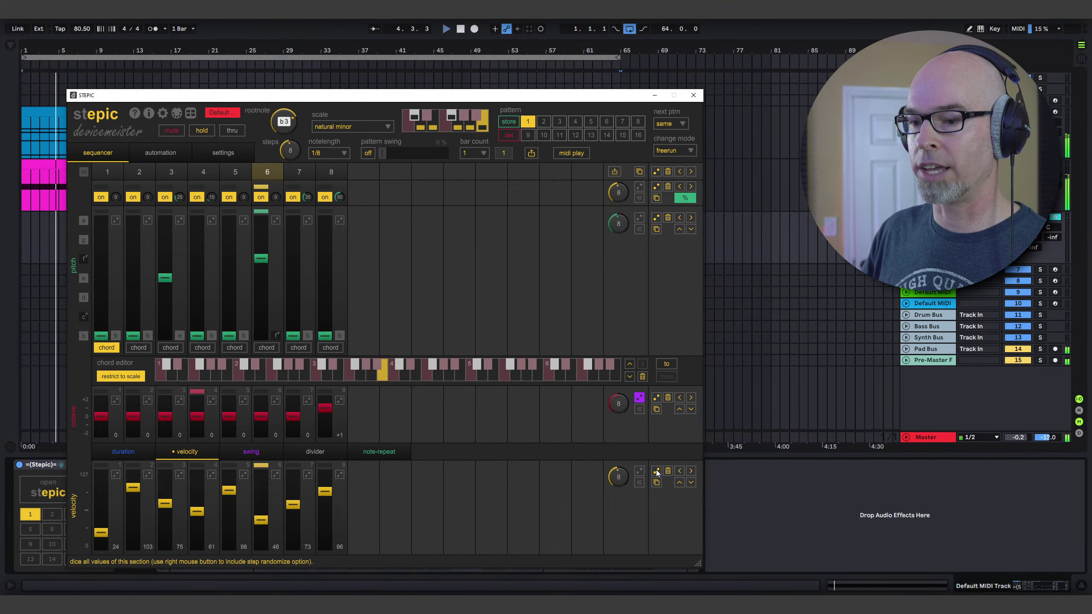
left_click(639, 471)
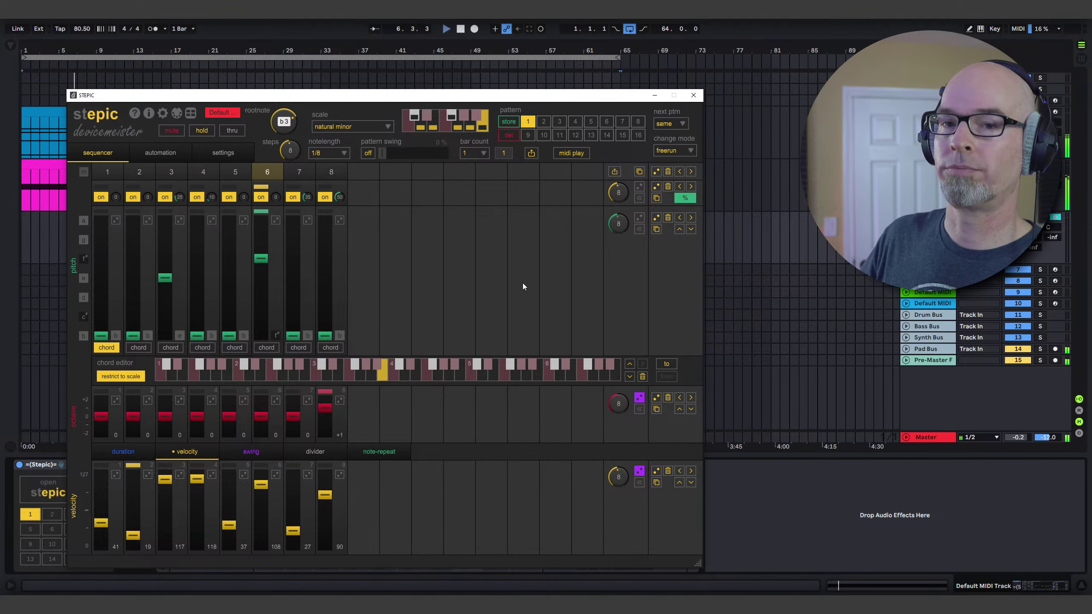
left_click(693, 95)
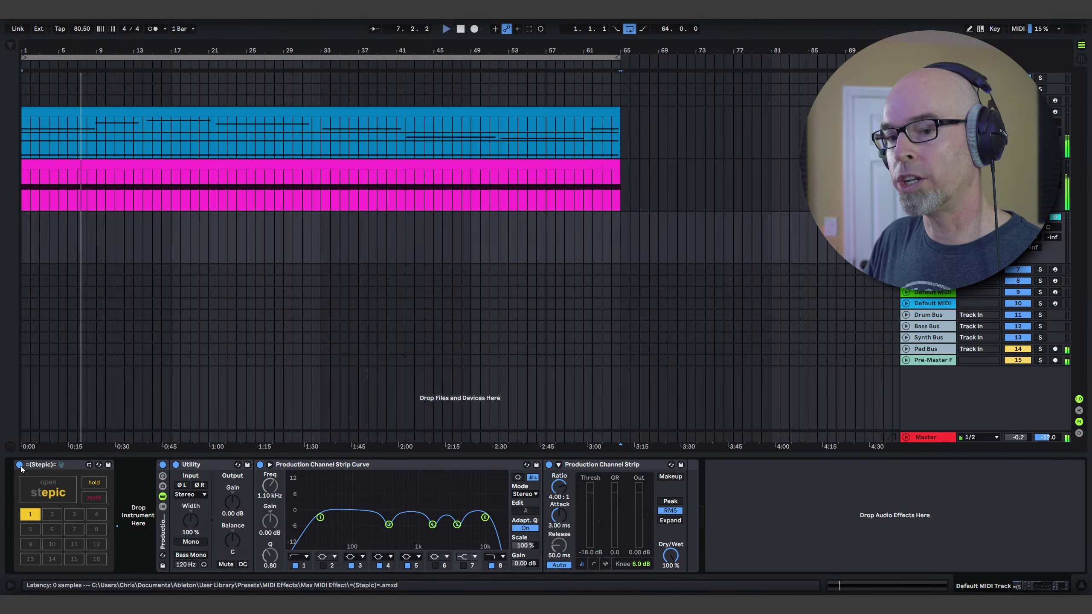
- Load Vital from the Synths collection onto the Stepic track, reposition its window, and hide the browser
key("ctrl+alt+b")
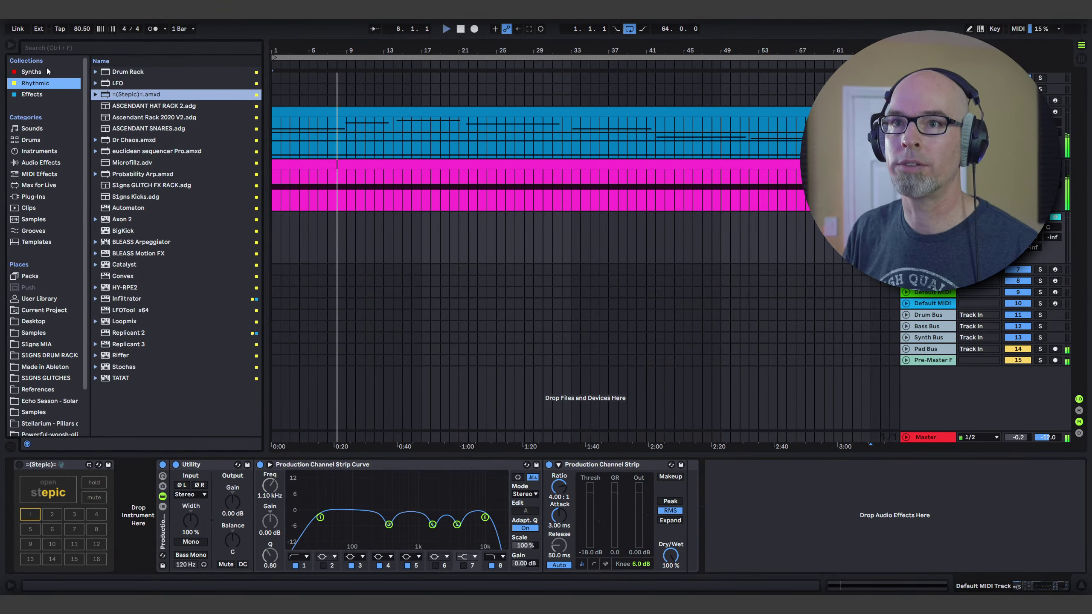
left_click(31, 71)
left_click_drag(124, 385, 138, 507)
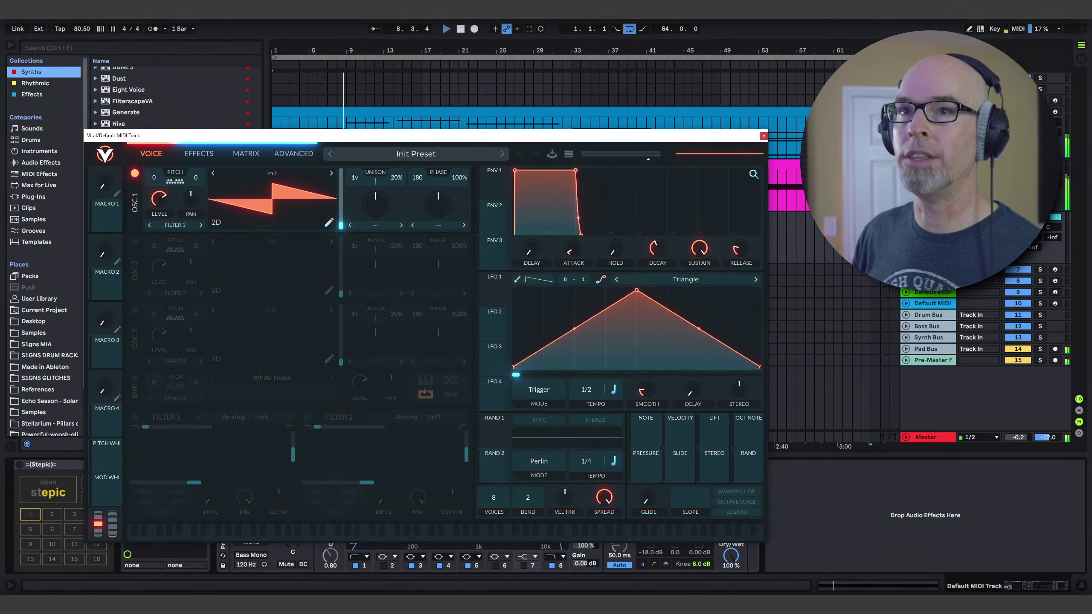
left_click_drag(192, 136, 165, 110)
left_click(9, 46)
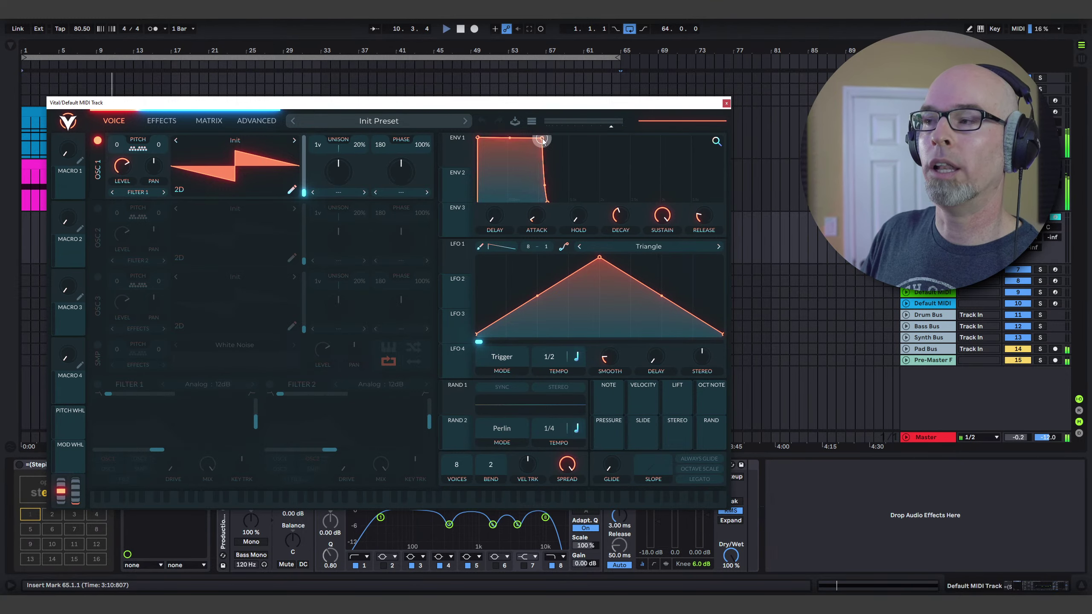
- Shape Envelope 1 into a short pluck with no sustain, and enable Oscillator 2 with the Factory wavetable Basic Shapes
left_click_drag(539, 139, 521, 210)
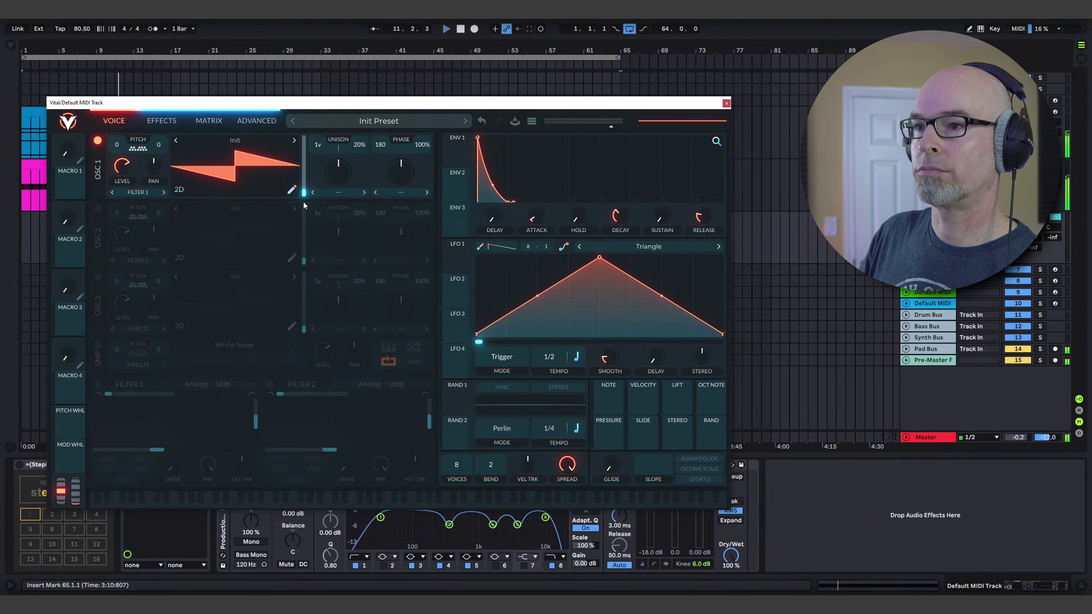
left_click(97, 209)
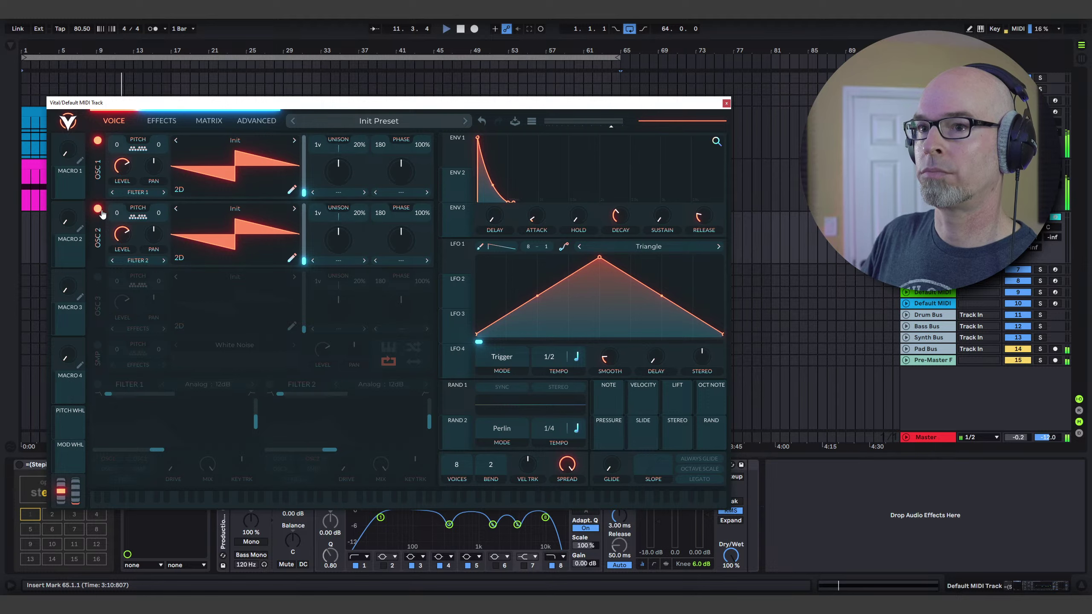
left_click(213, 207)
left_click(354, 358)
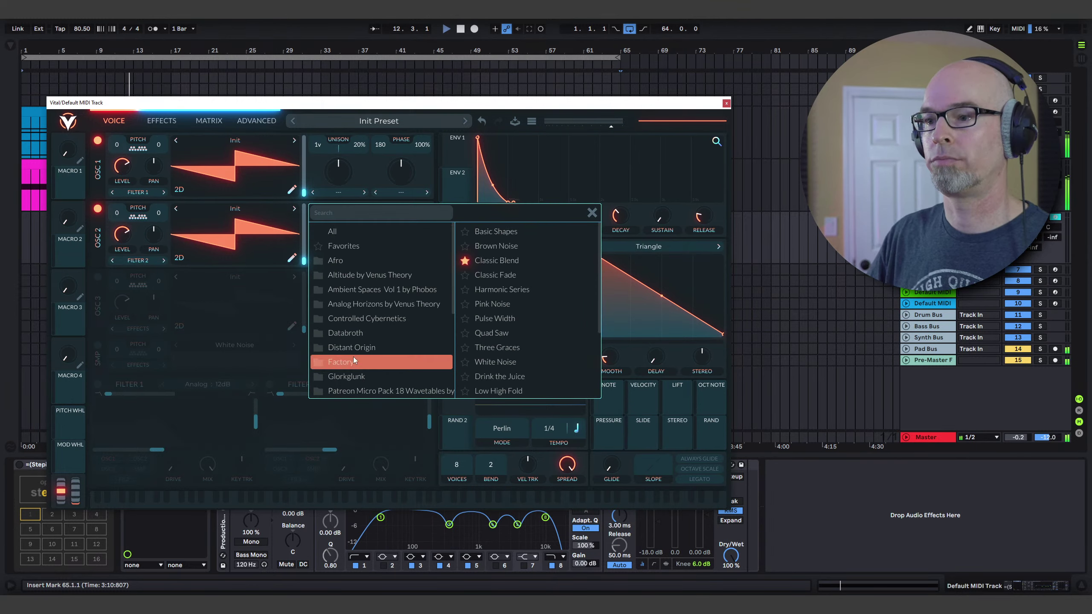
left_click(480, 232)
left_click(592, 213)
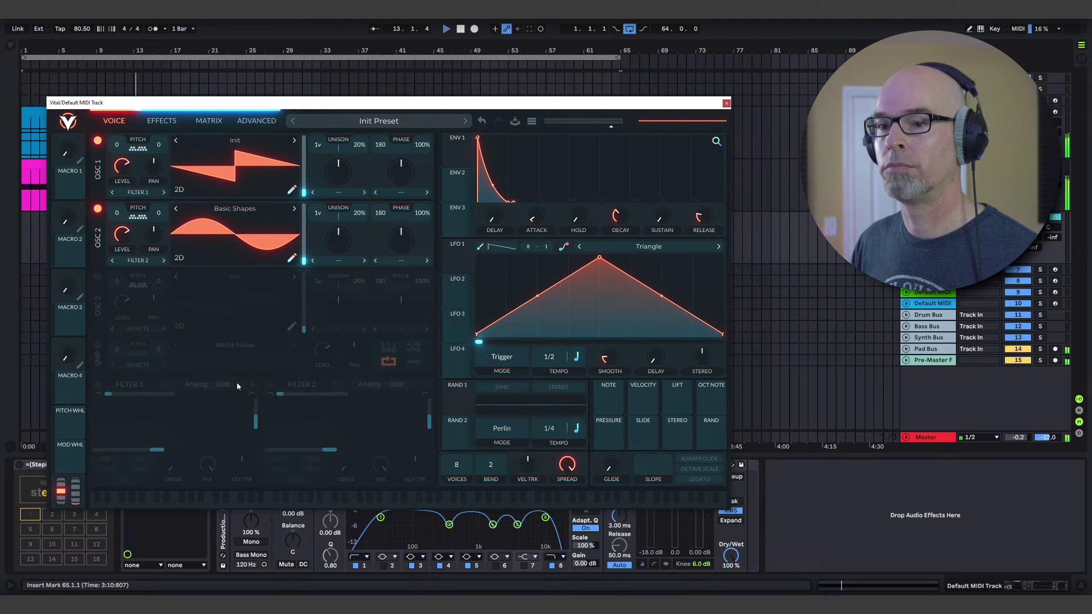
- Enable Filter 1 as Analog 24dB with lowered resonance and cutoff, and route Oscillator 2 through it as well
left_click(99, 384)
left_click_drag(261, 424, 259, 440)
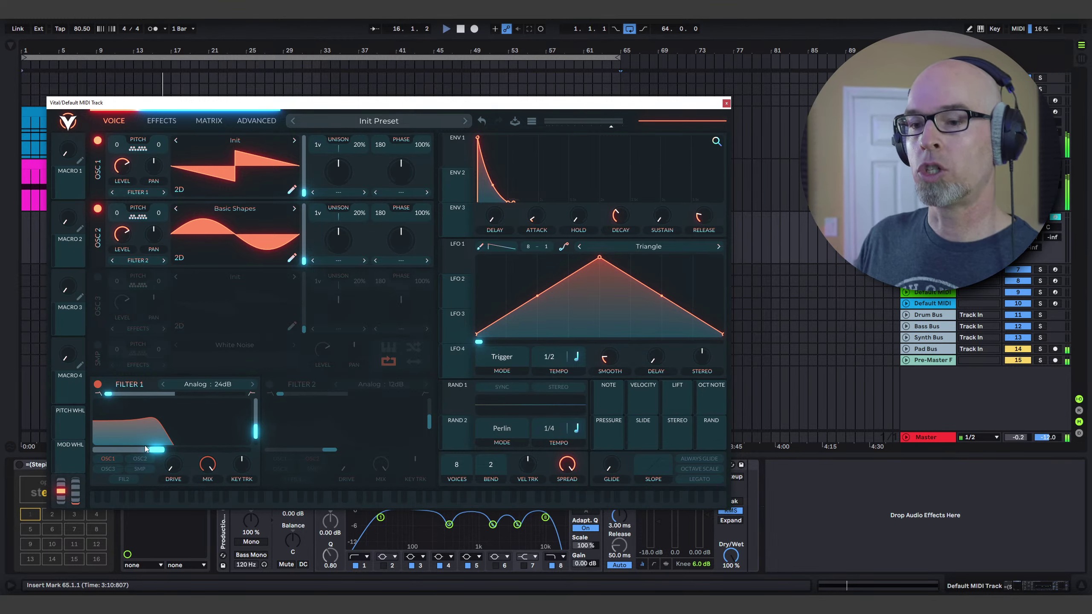
left_click_drag(154, 452, 163, 450)
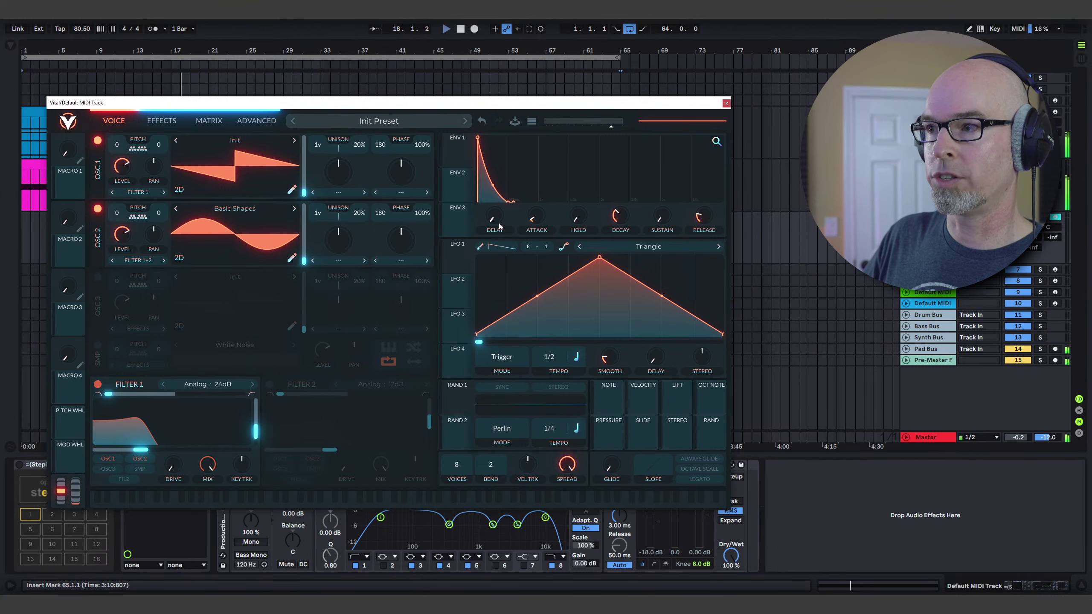
- Give Envelope 2 a shorter decay than Envelope 1 with no sustain, and assign it to Filter 1's cutoff
left_click_drag(512, 200, 320, 324)
left_click_drag(209, 385, 156, 442)
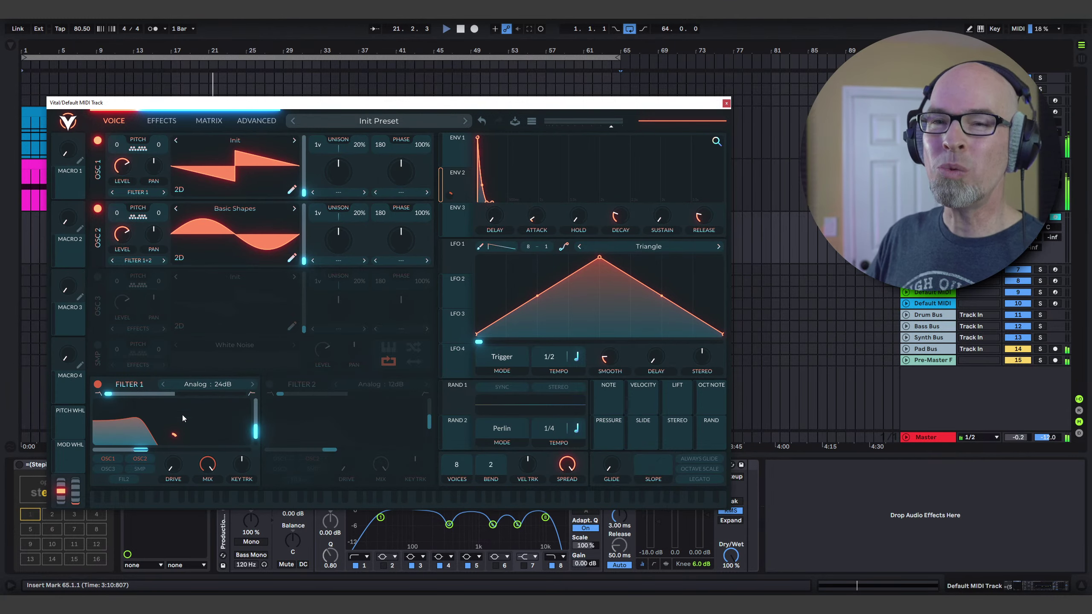
left_click(457, 160)
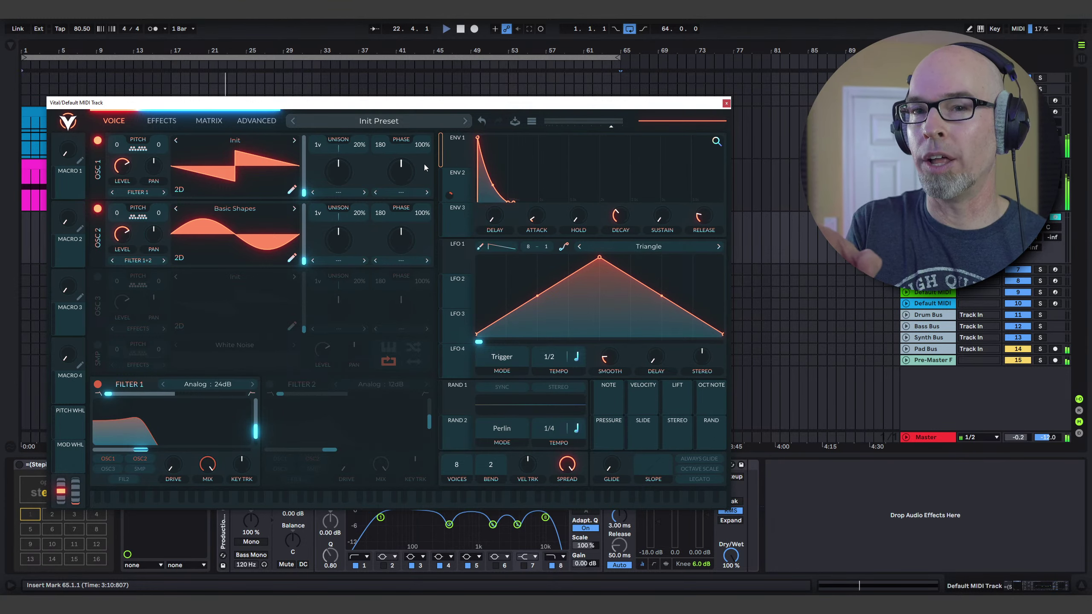
left_click(461, 161)
left_click(462, 177)
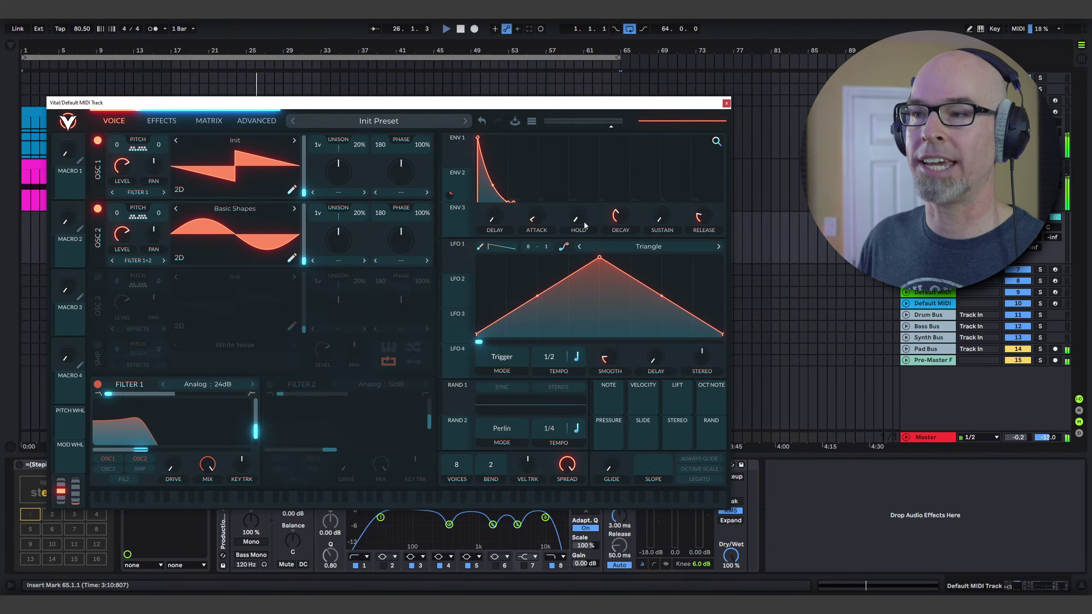
scroll(521, 197, "down", 2)
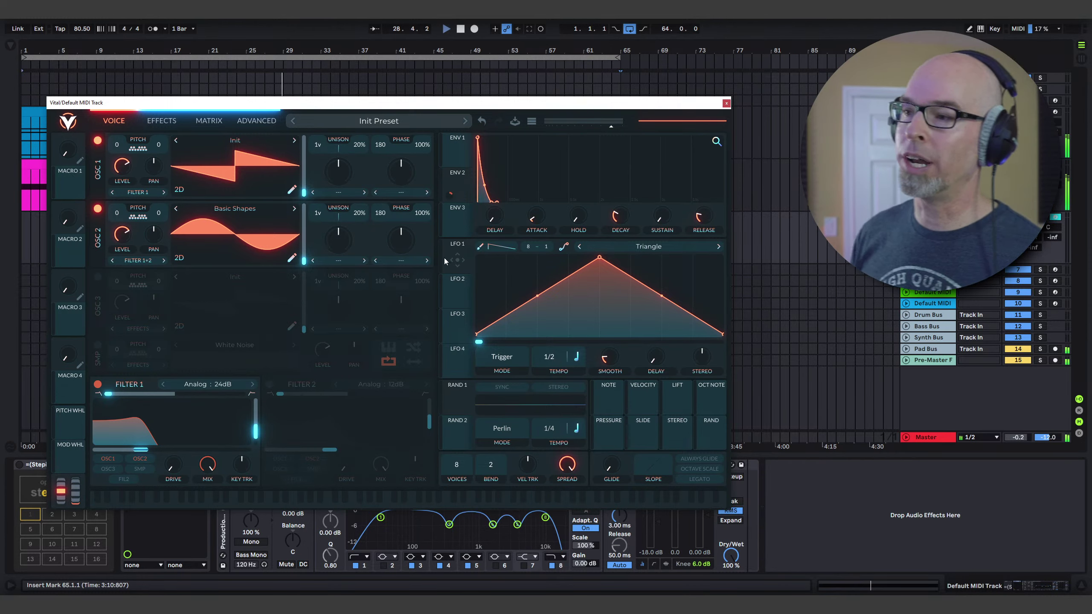
- Set LFO 1 to Sync mode at a 4/1 tempo, assign it to Filter 1's cutoff, and close Vital
left_click(505, 373)
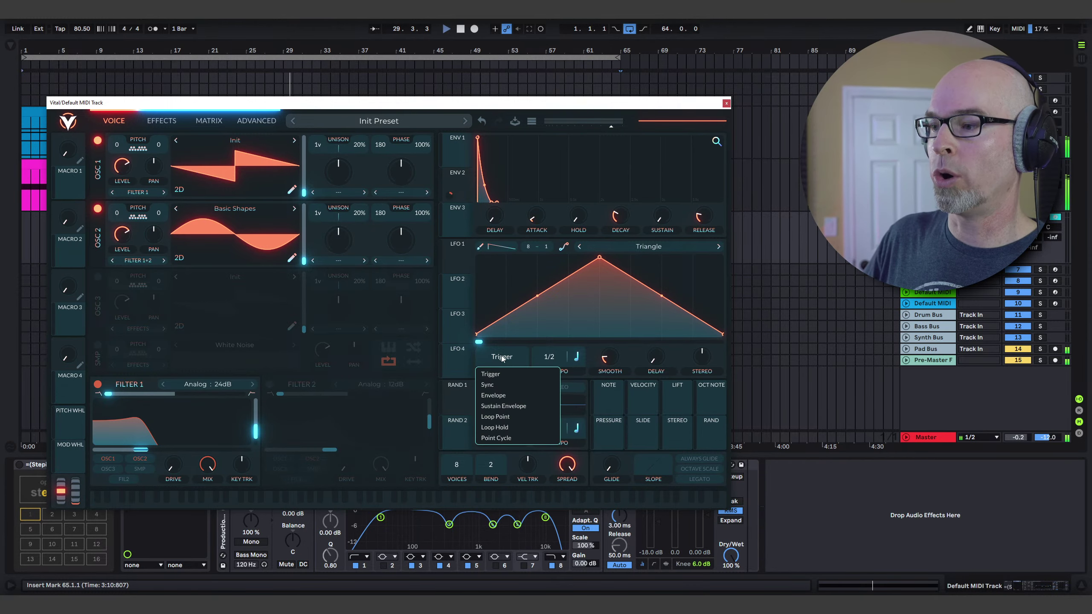
left_click(501, 386)
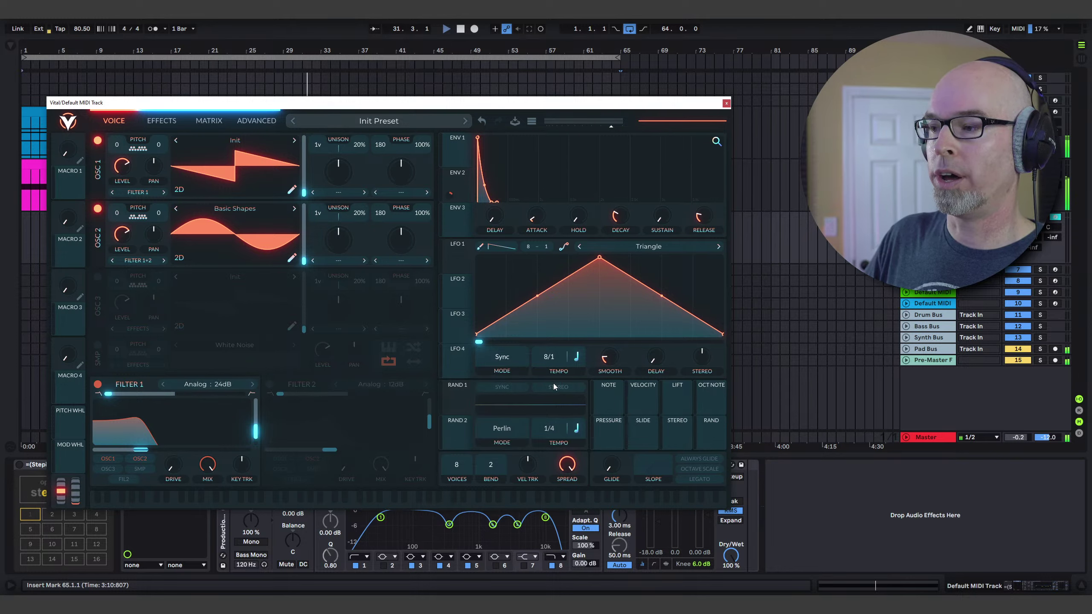
left_click_drag(461, 255, 173, 438)
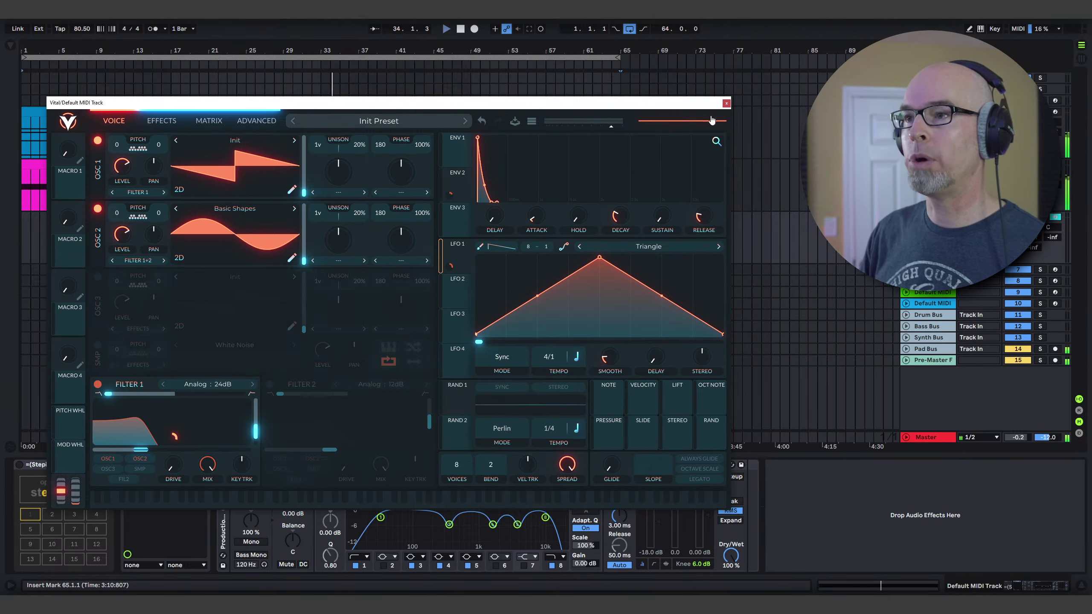
left_click(726, 103)
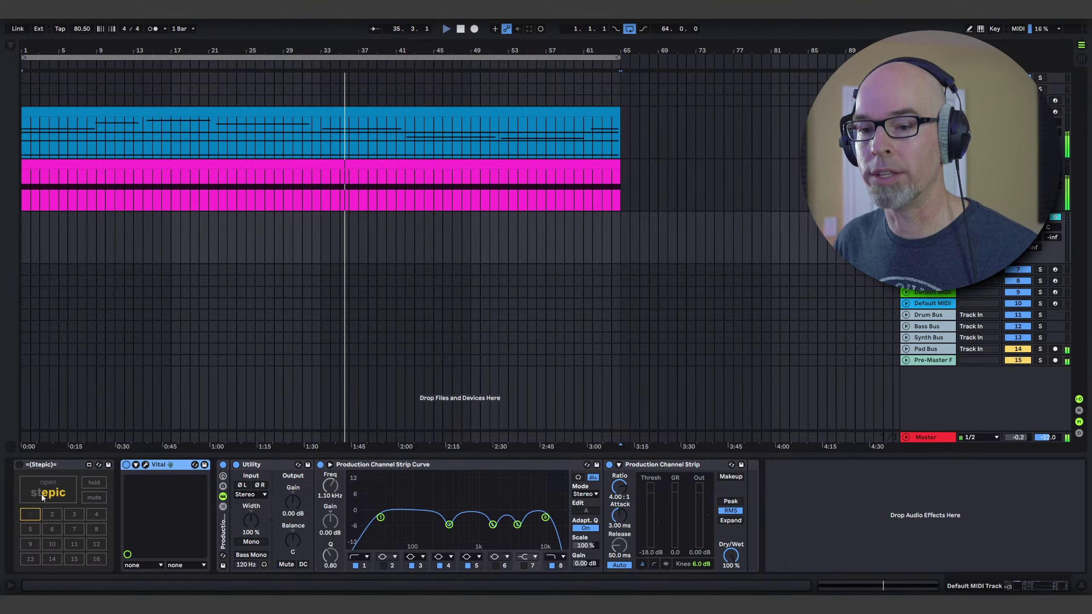
- Reactivate the Stepic device and reopen its sequencer window
left_click(126, 464)
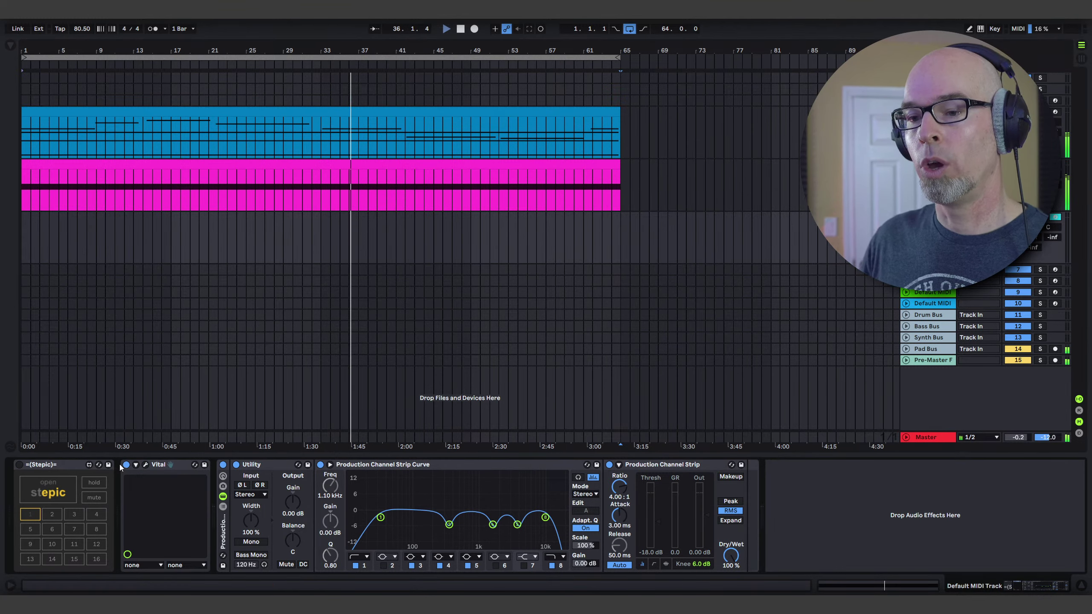
left_click(19, 464)
left_click(48, 491)
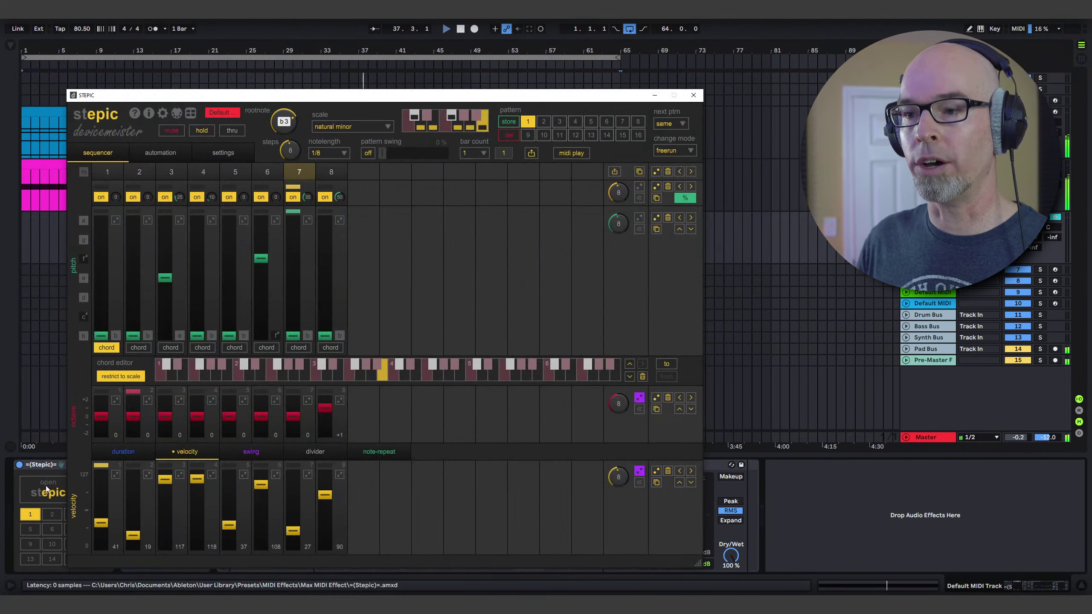
- Activate the Synth Bus, set the pluck track's Utility gain to -3.89 dB, and switch Vital back on
left_click(693, 95)
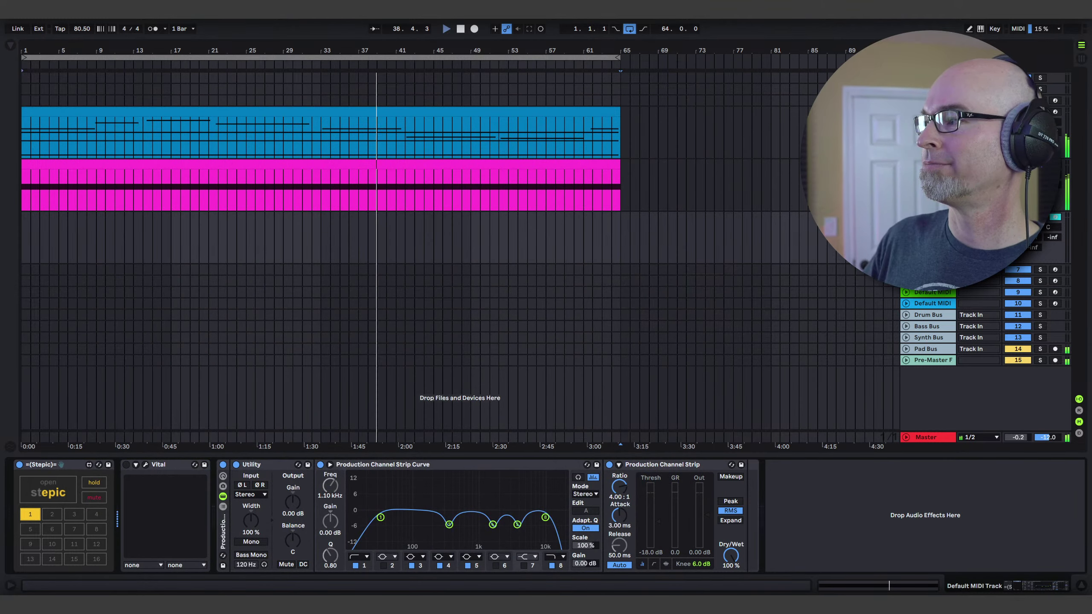
left_click(988, 322)
left_click(992, 322)
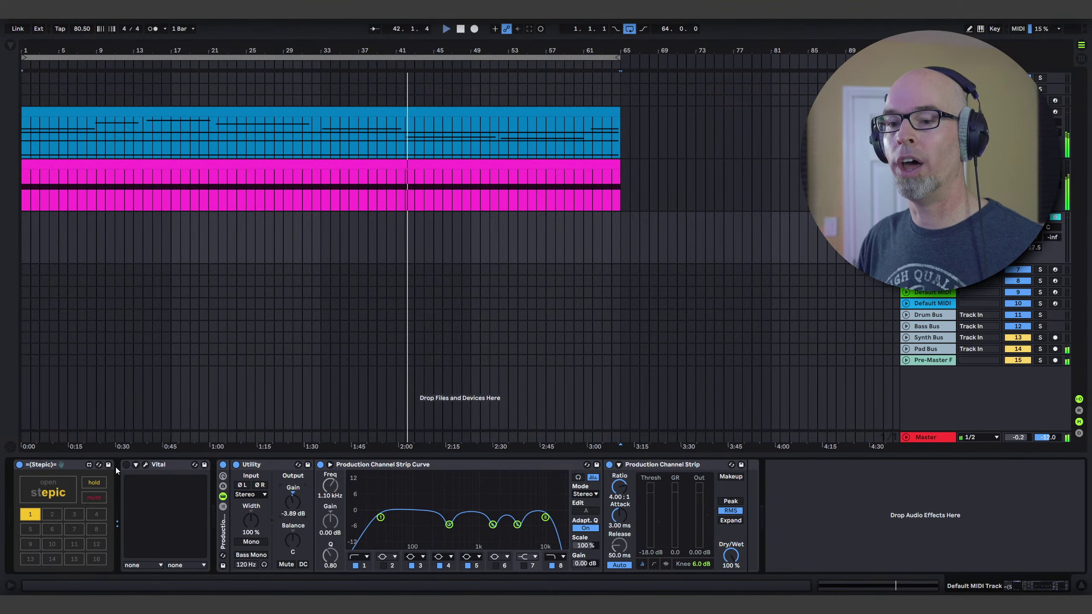
left_click(126, 464)
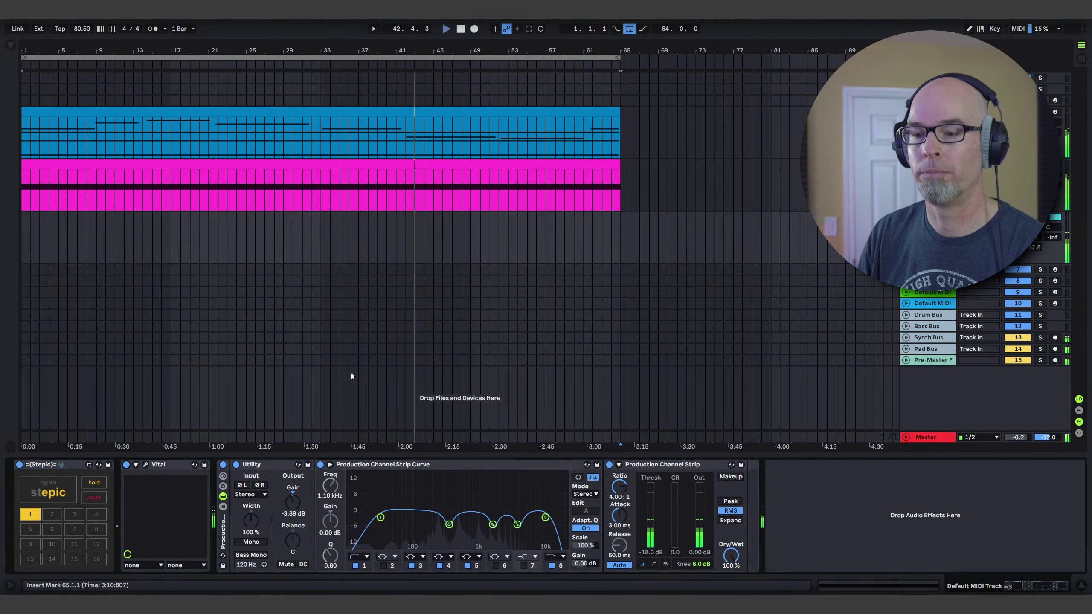
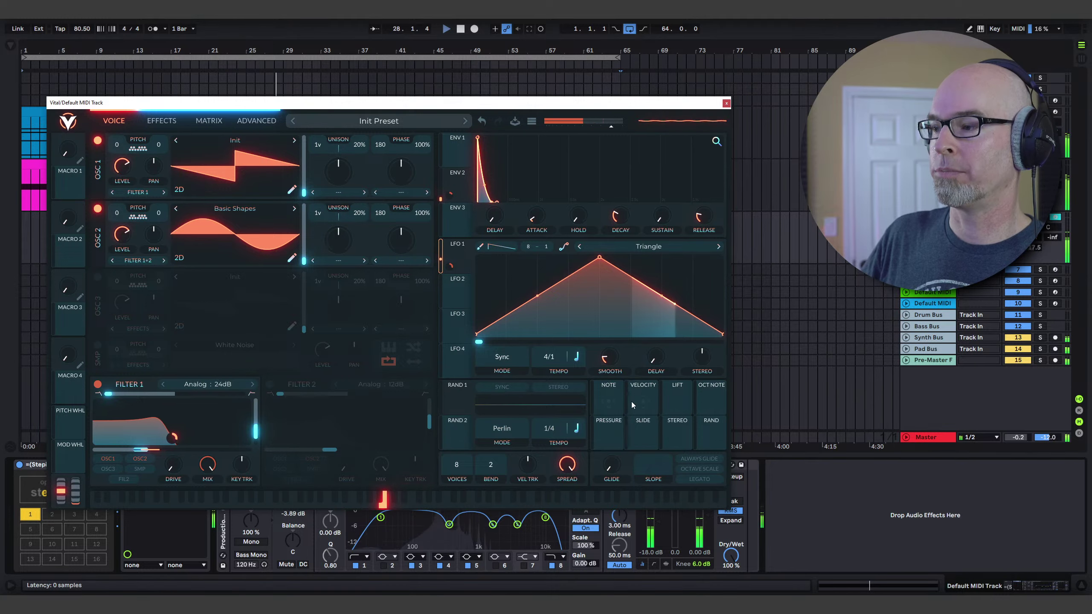
- Assign Velocity as a modulator to Filter 1's cutoff in Vital, increase its amount, and close the synth window
left_click_drag(640, 397, 144, 449)
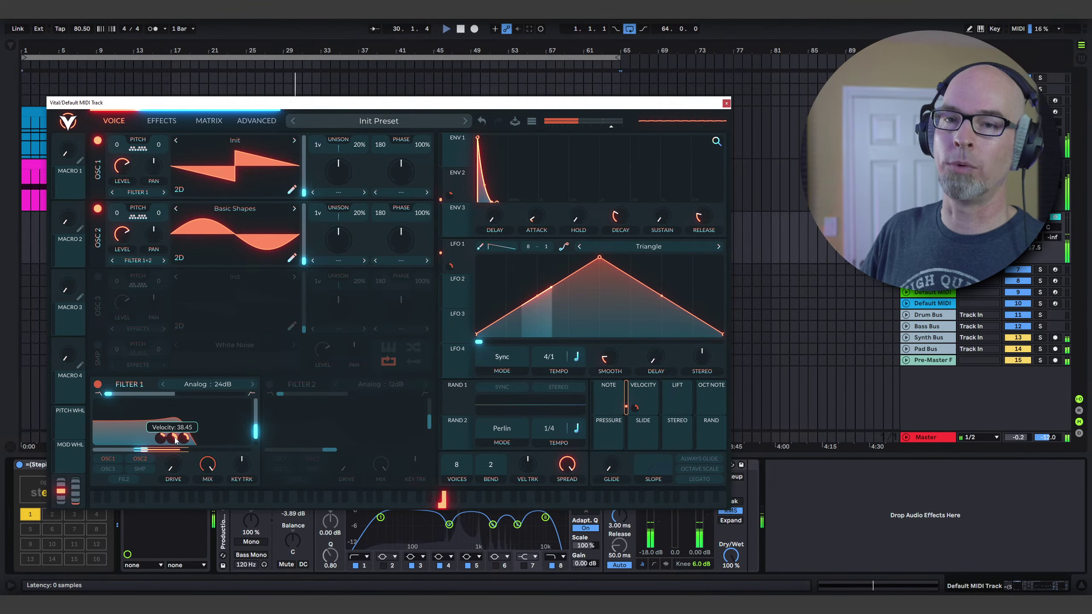
mouse_move(176, 440)
left_mouse_down()
mouse_move(177, 428)
mouse_move(183, 440)
left_mouse_up()
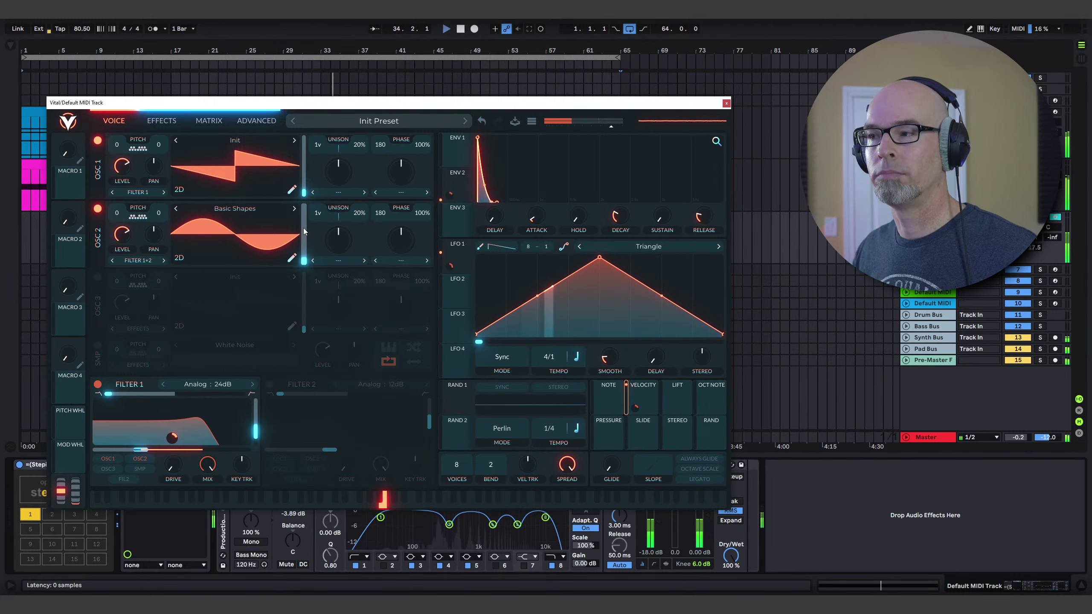
left_click(725, 103)
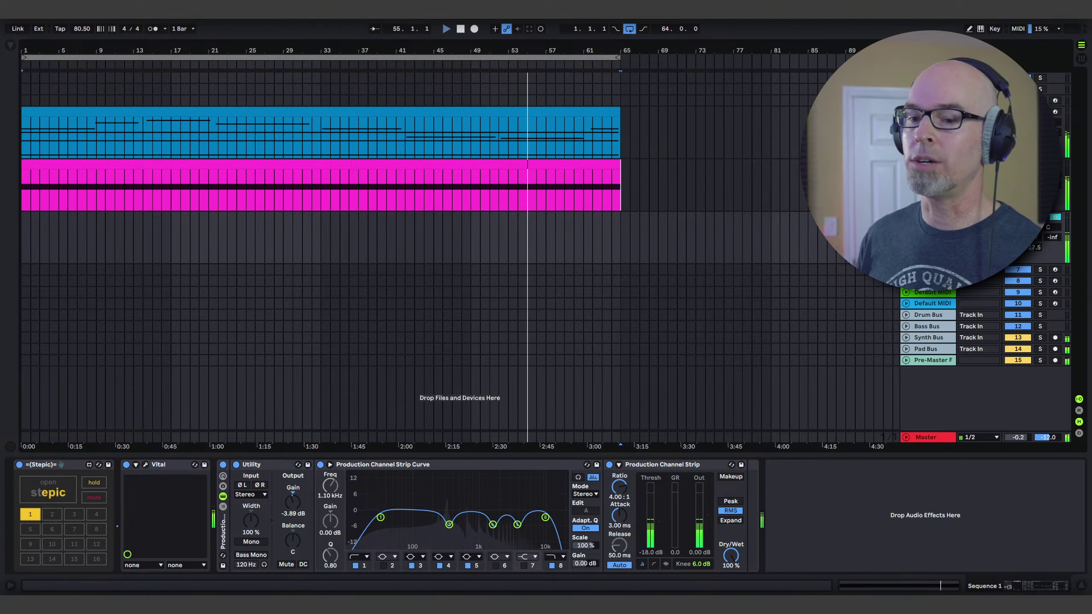
- Move the start of the arrangement loop to bar 17, keeping its end at bar 65
left_click(47, 488)
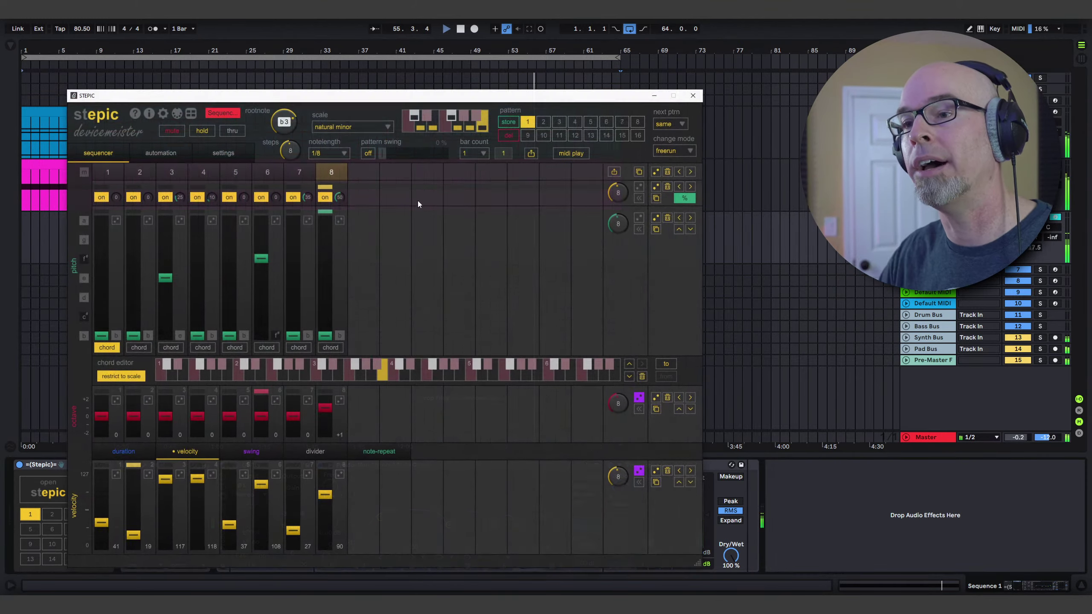
left_click_drag(318, 98, 677, 122)
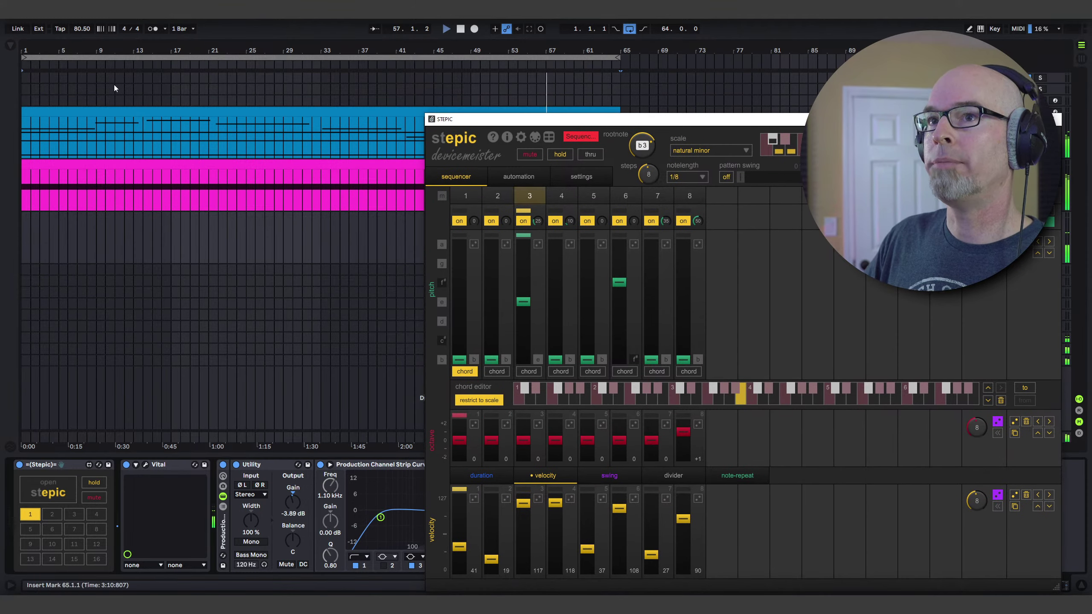
left_click_drag(18, 56, 171, 57)
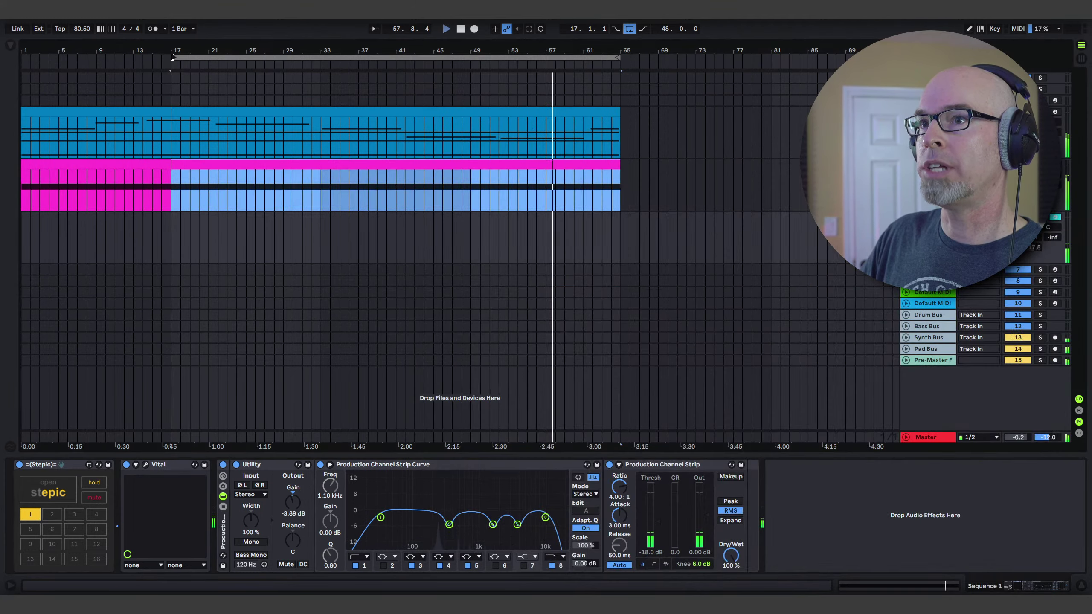
- Set Stepic's bar count to 16 and place the exported MIDI pattern on the pluck track at bar 17
left_click(63, 490)
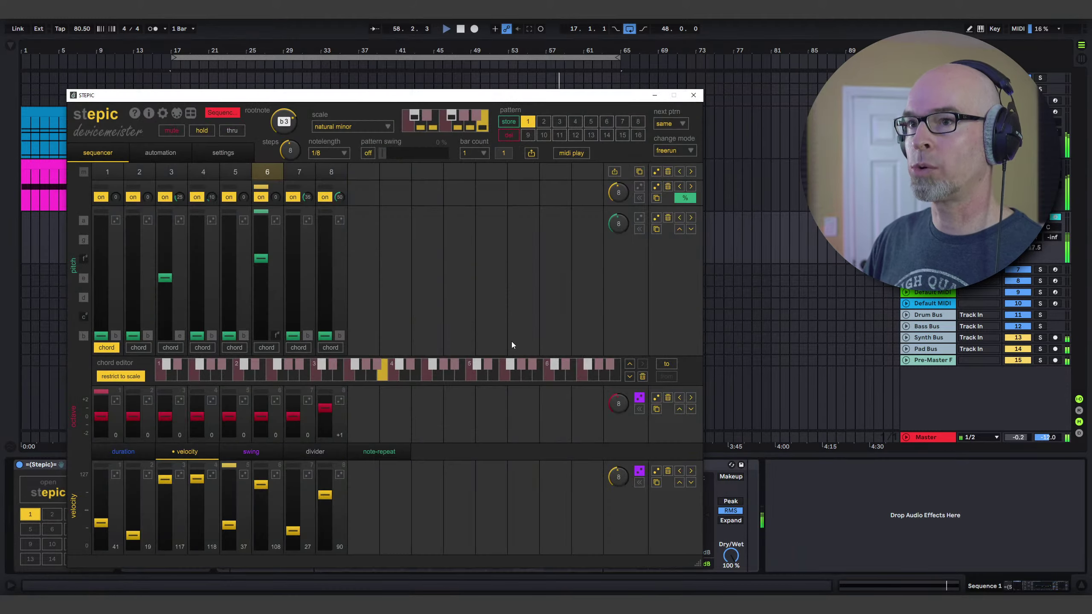
left_click_drag(398, 98, 788, 127)
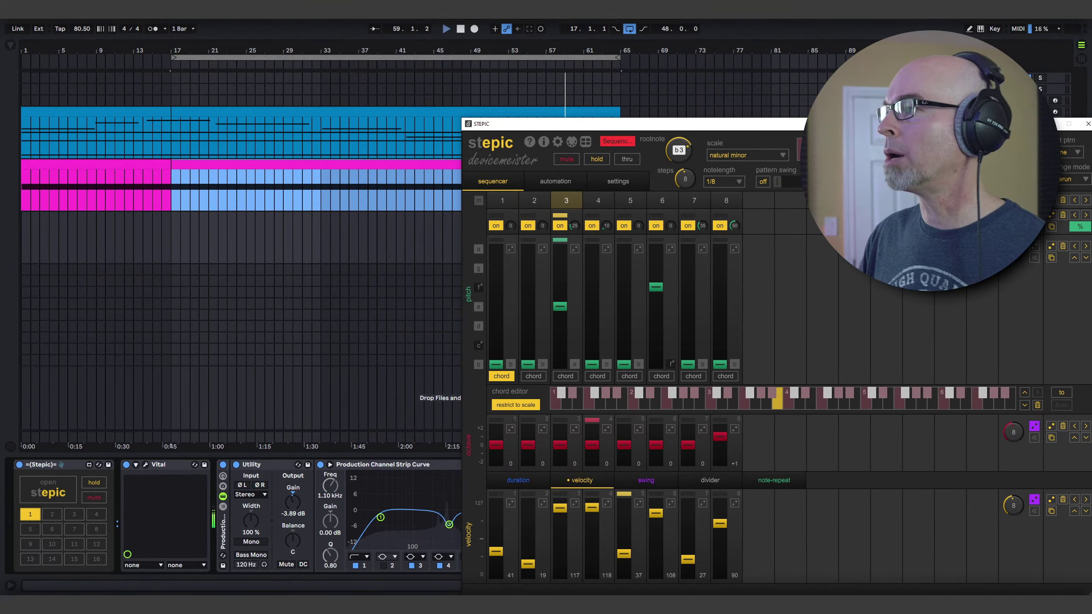
left_click(866, 181)
left_click(867, 347)
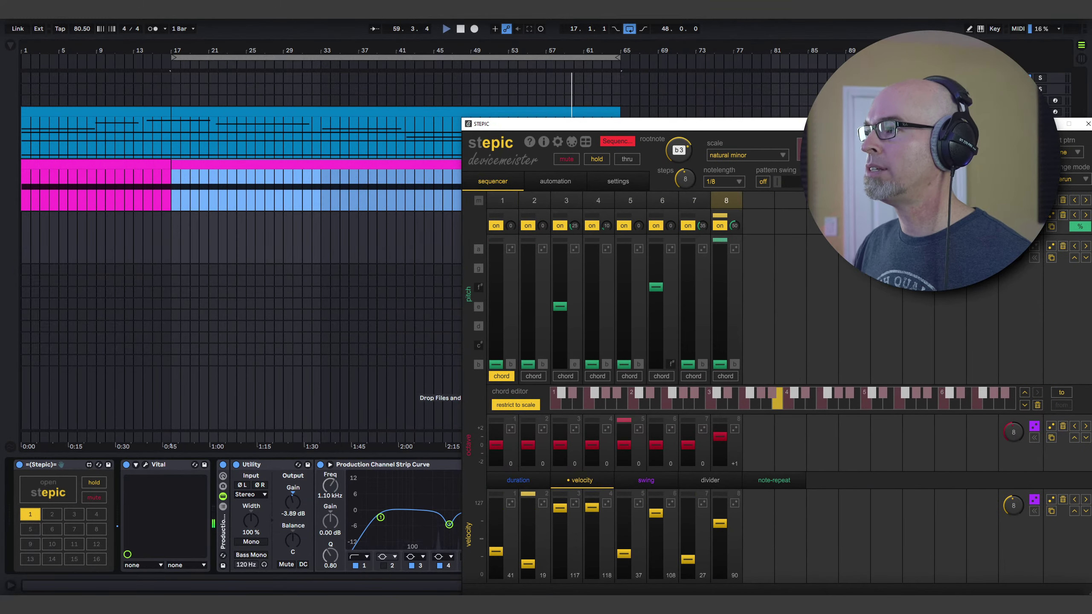
left_click_drag(881, 181, 174, 239)
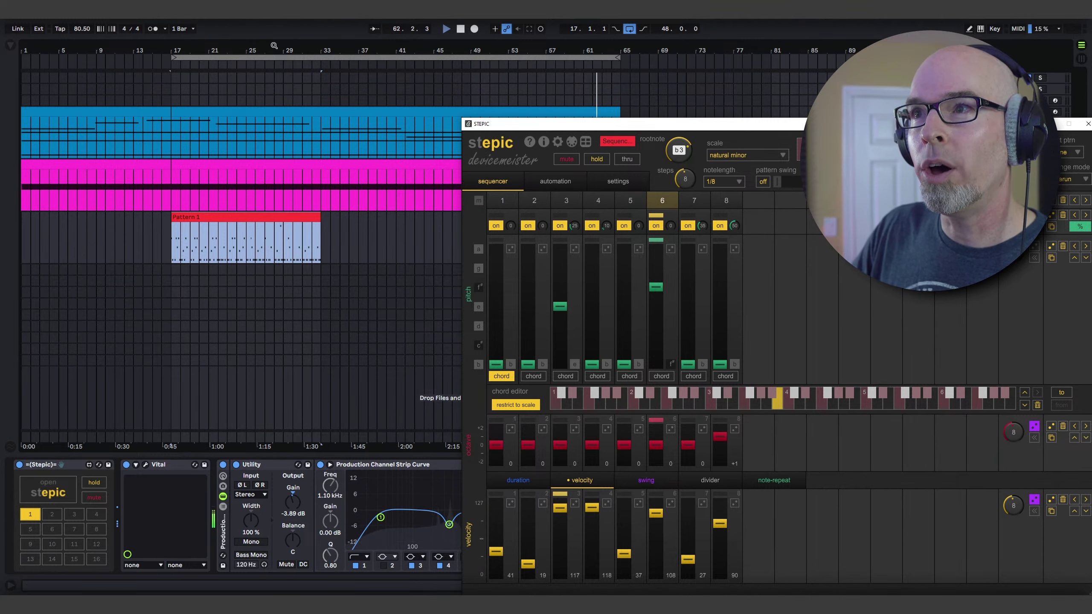
- Add two more 16-bar Stepic patterns to the pluck track, starting at bars 33 and 49
key("ctrl+alt+p")
key("plus")
key("plus")
key("plus")
key("minus")
key("minus")
key("minus")
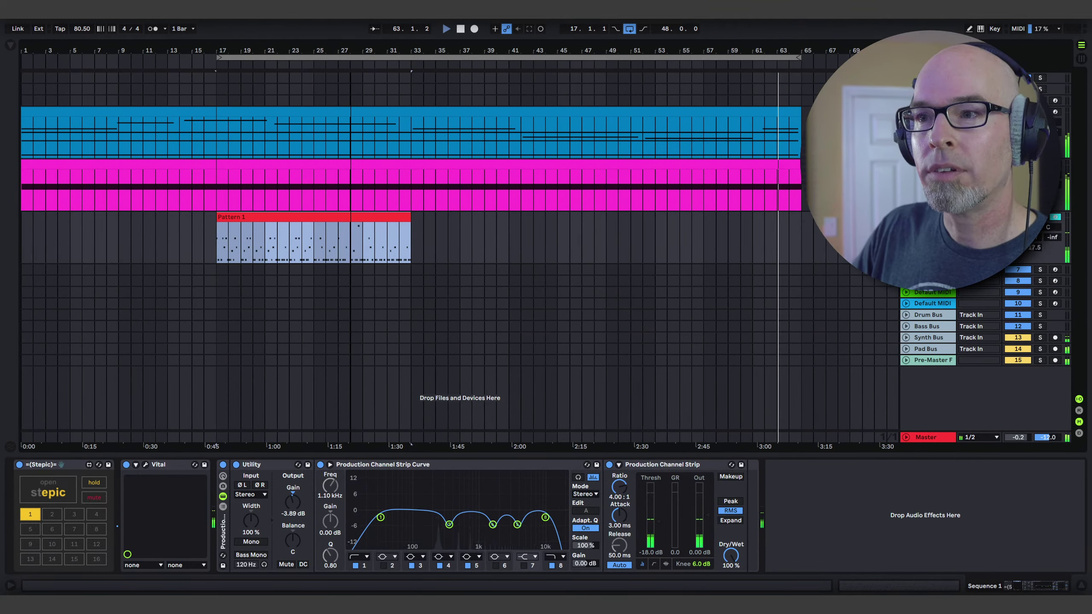
left_click(37, 501)
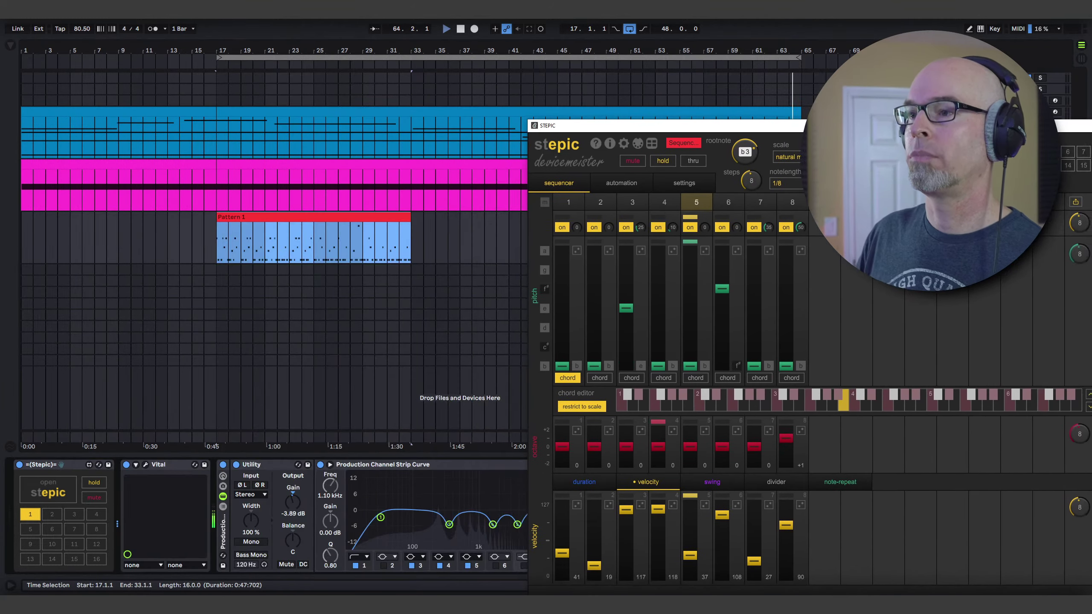
left_click_drag(860, 125, 416, 246)
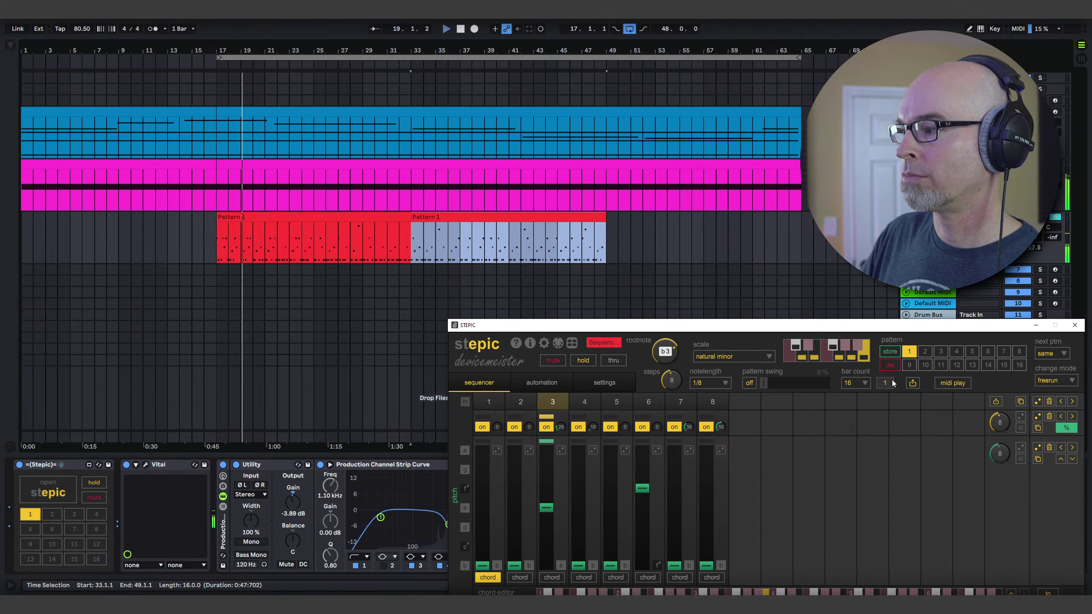
key("ctrl+d")
left_click(609, 242)
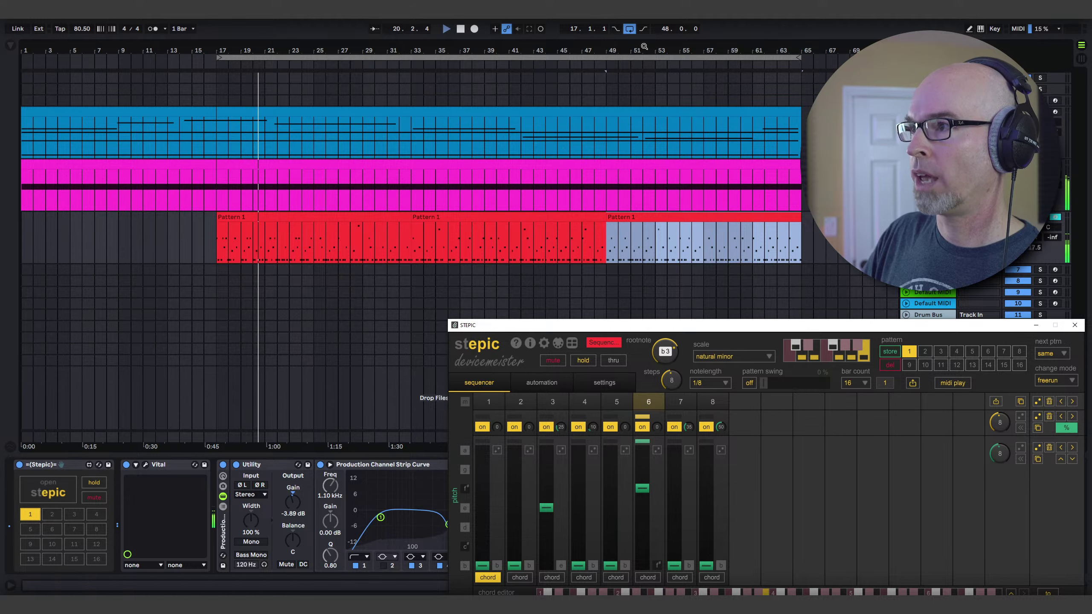
- Close the Stepic window and set the arrangement loop length to 250 bars
left_click(1074, 325)
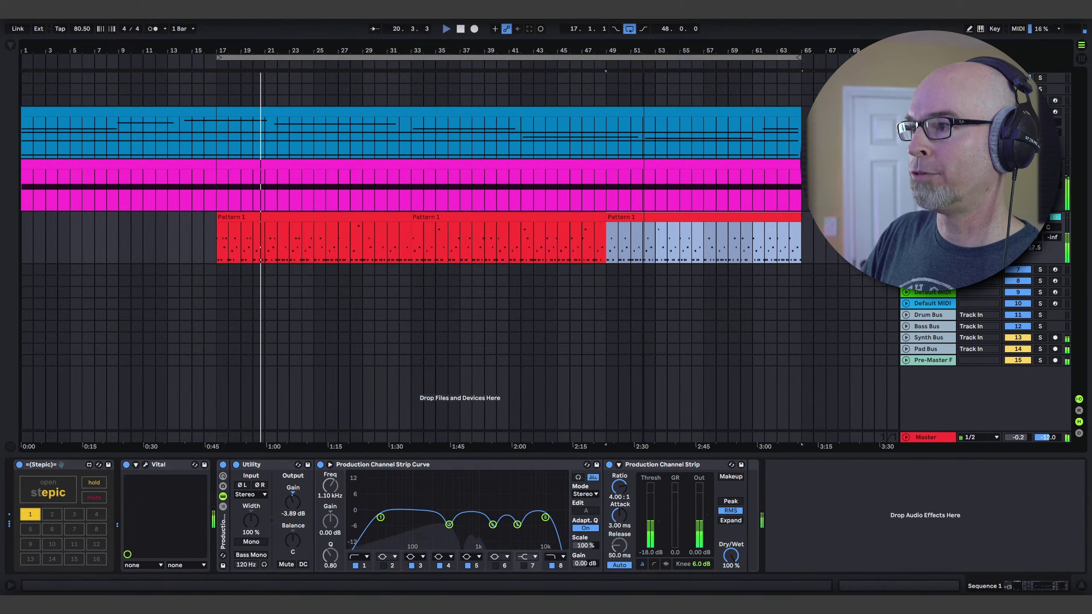
left_click(664, 29)
type("250")
key("Return")
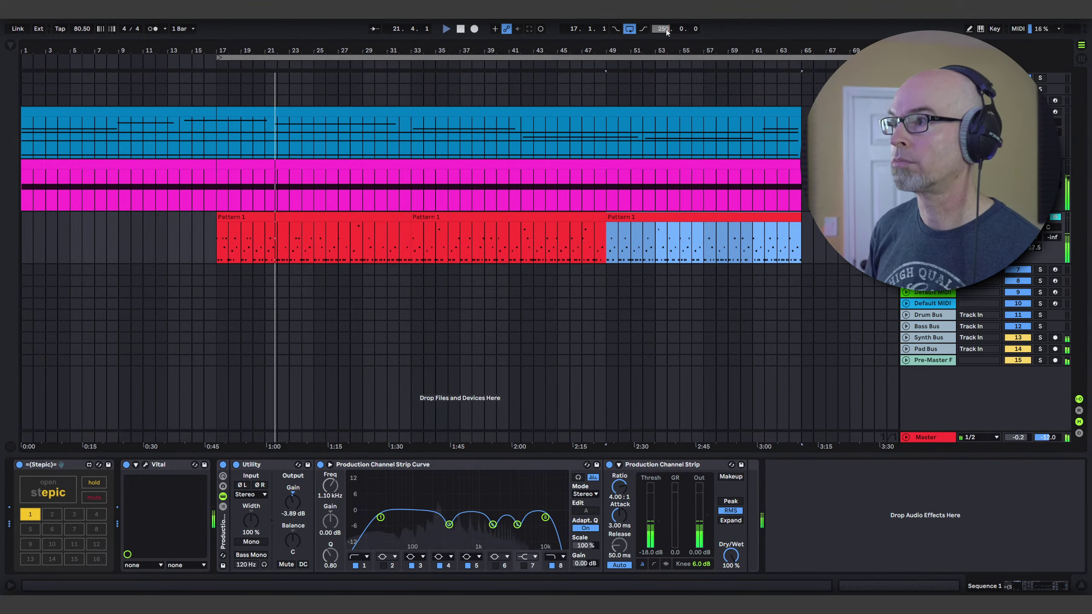
key("minus")
key("minus")
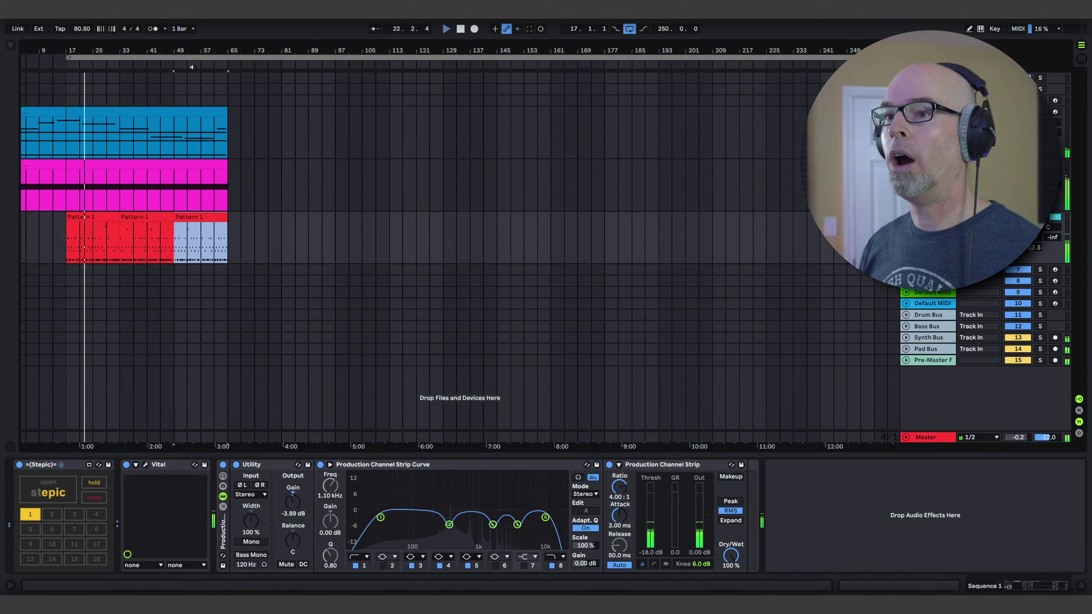
- Place another 16-bar clip of Stepic's pattern 1 on the Sequence 1 track, starting at bar 65
left_click(53, 494)
left_click_drag(533, 95, 786, 268)
left_click_drag(784, 329, 232, 235)
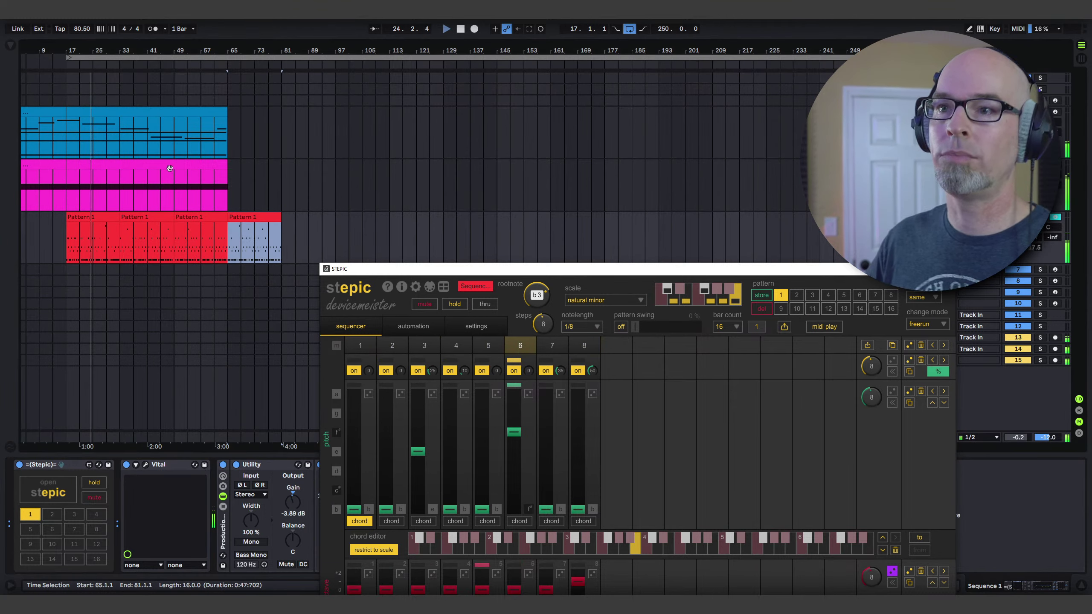
key("ctrl+alt+p")
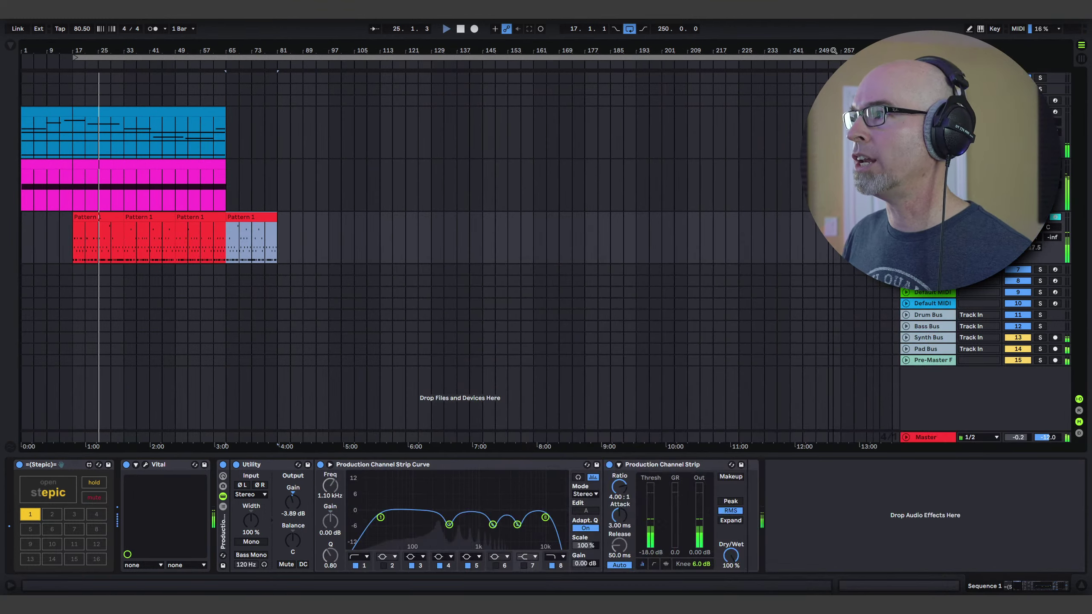
- Shorten the arrangement loop so that it runs 48 bars, from bar 17 to bar 65
left_click(928, 236)
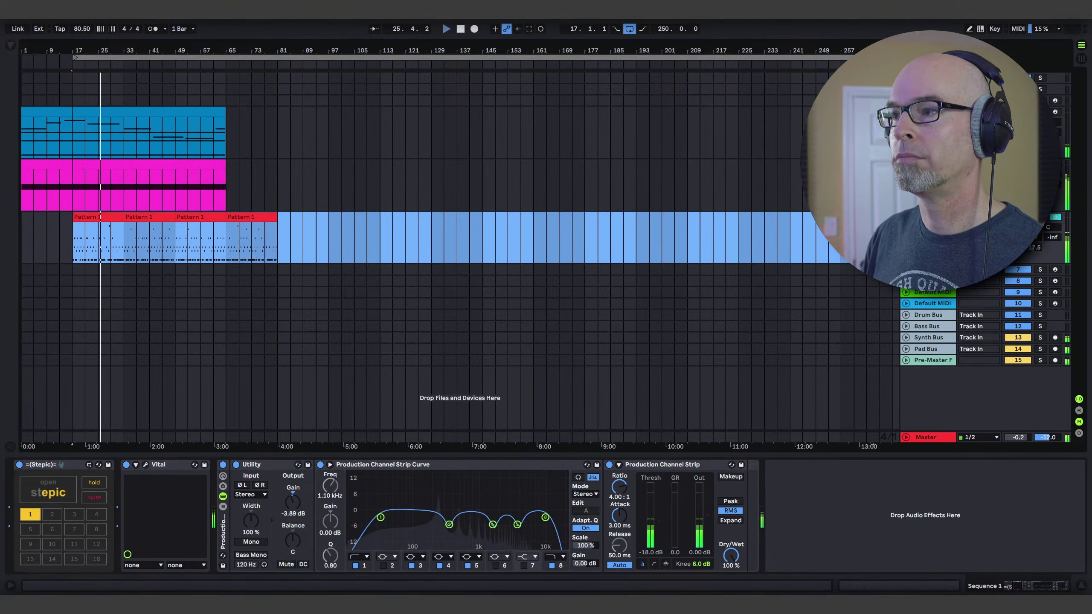
left_click_drag(778, 59, 270, 106)
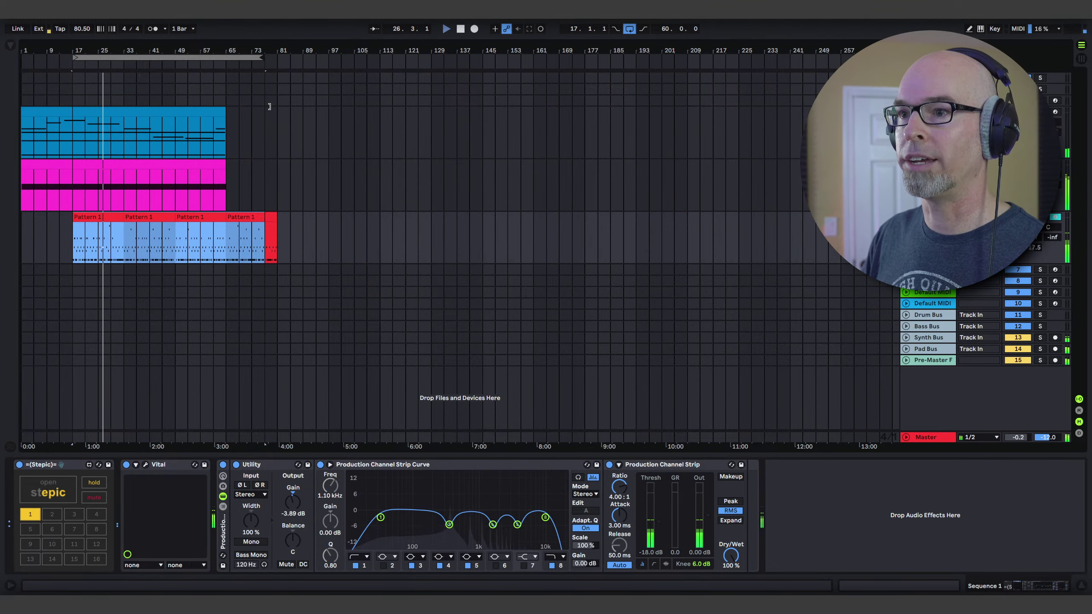
key("z")
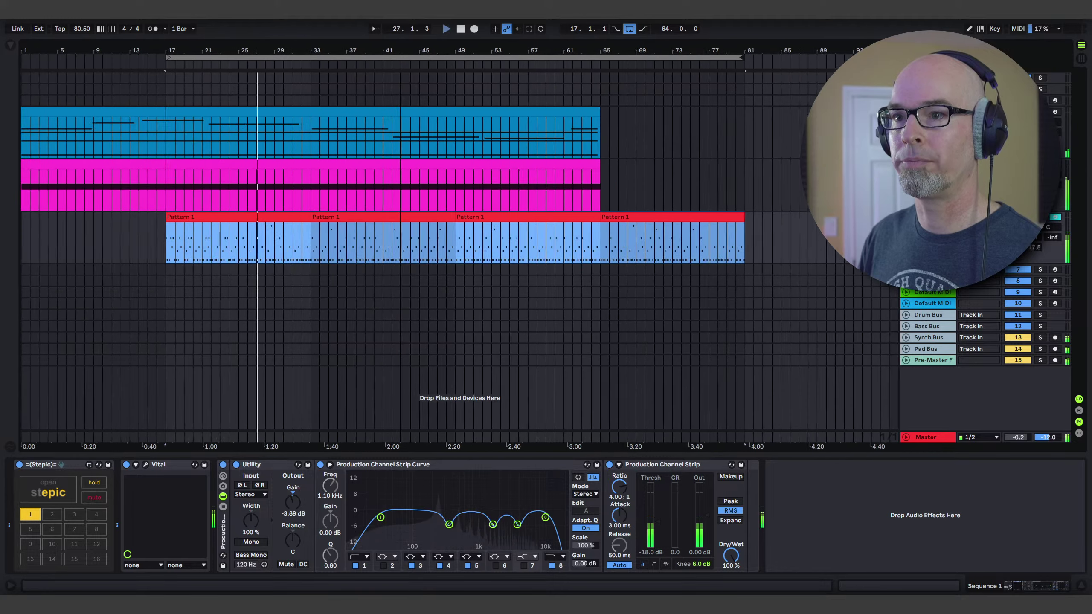
left_click_drag(776, 57, 622, 90)
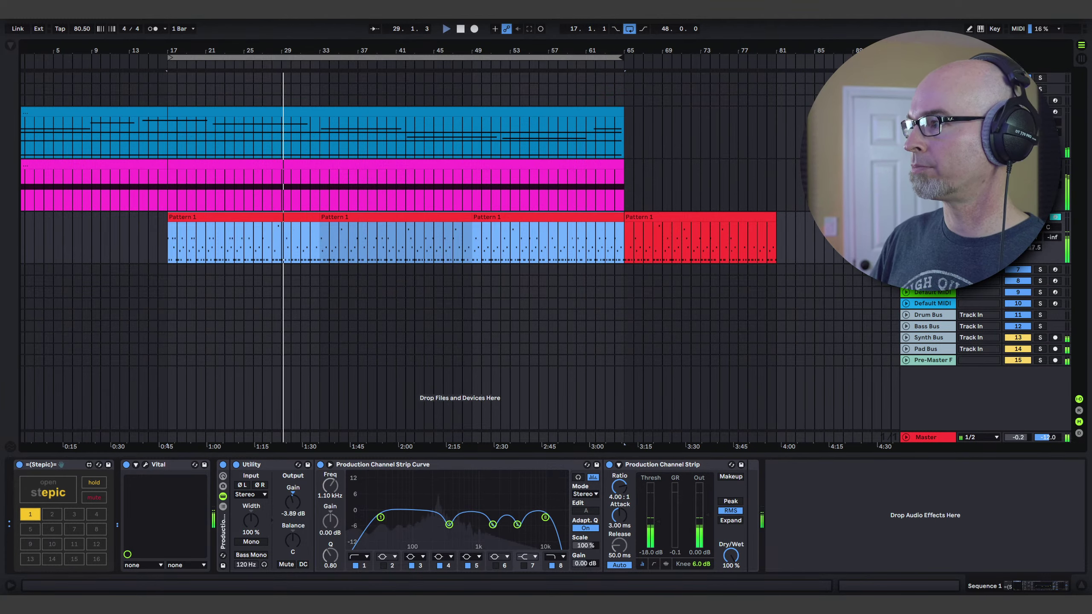
- Start saving Sequence 1's Vital sound as a preset named "S1gns Ambient Track Tutorial 01 - SEQ Sequence 1"
left_click(145, 465)
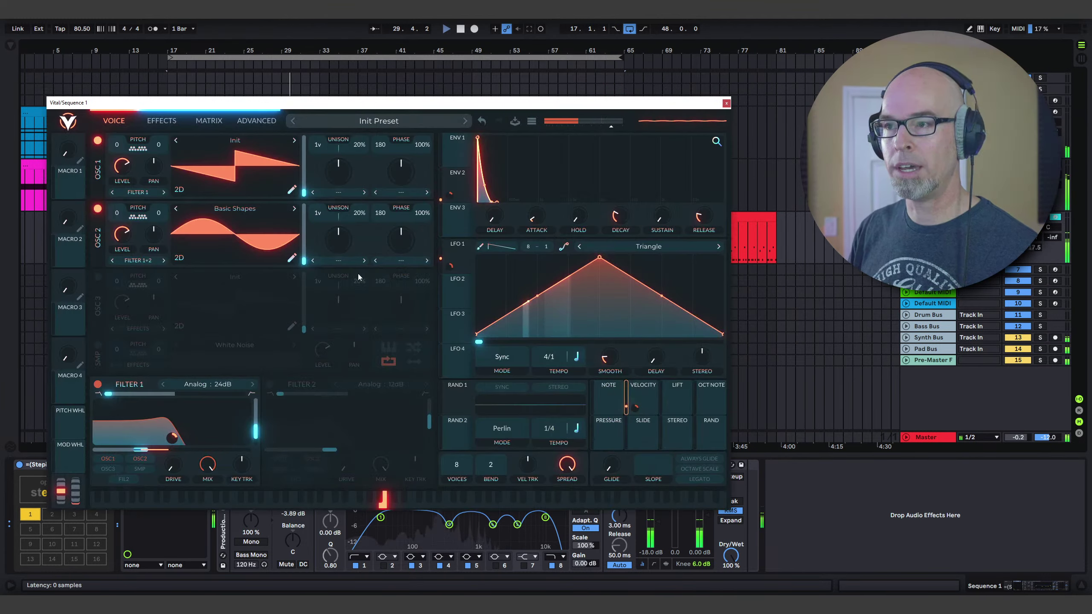
left_click(531, 121)
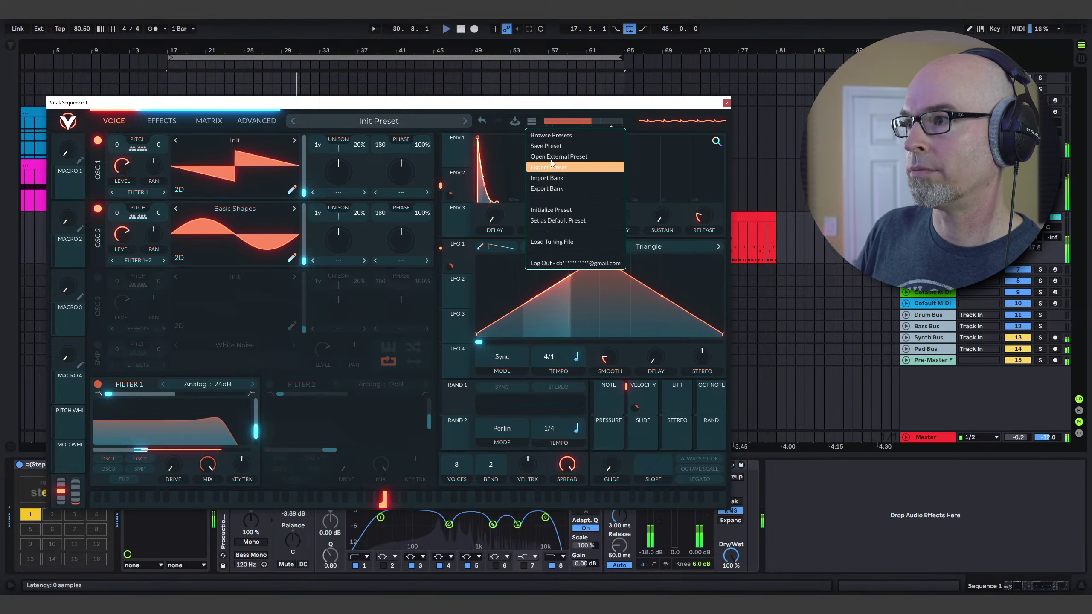
left_click(553, 146)
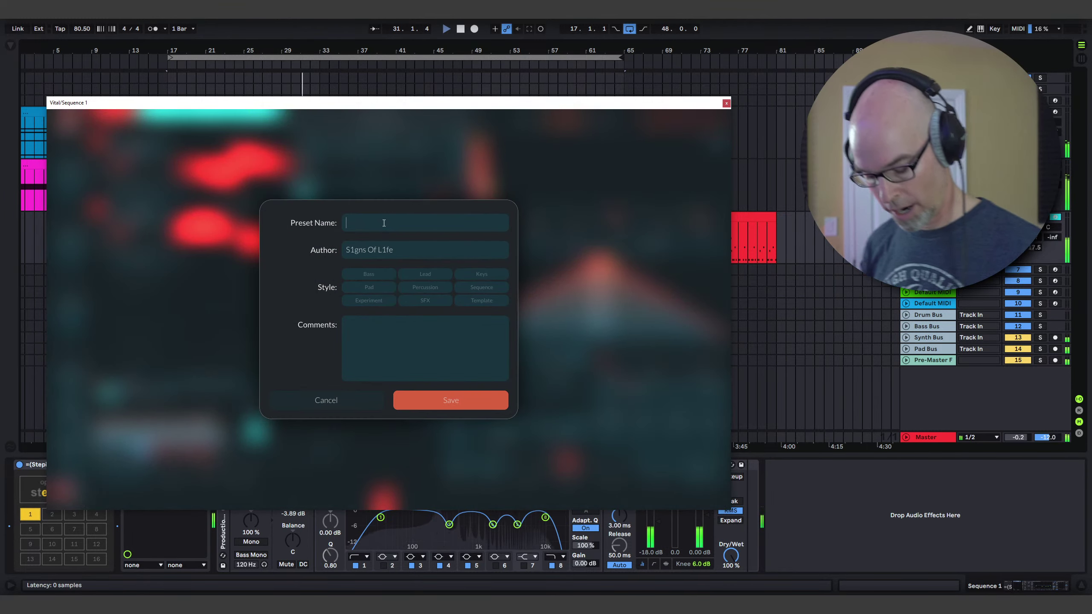
type("A")
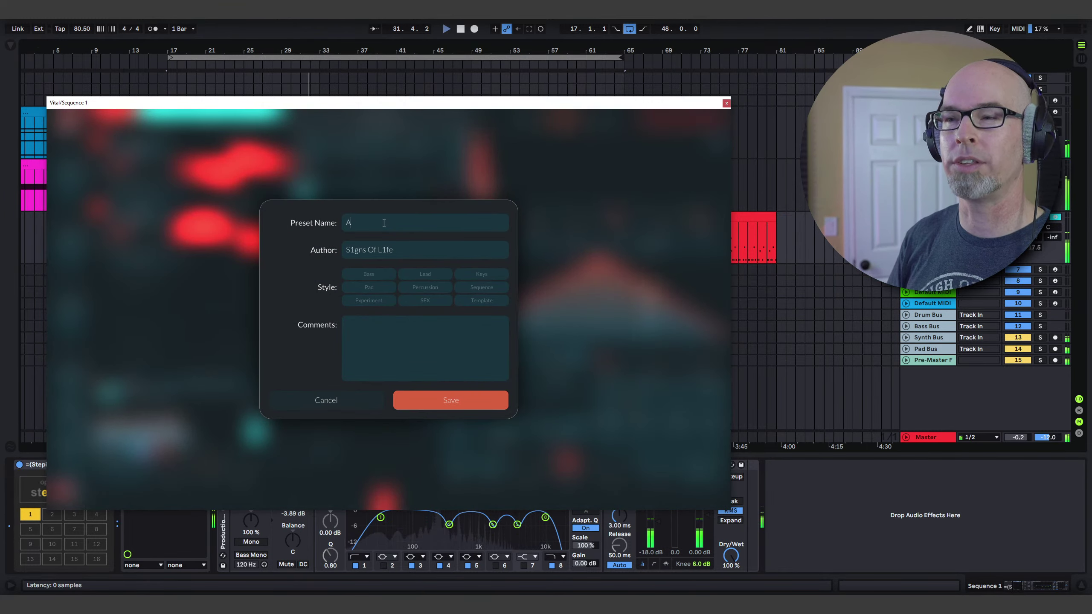
type("mbient T")
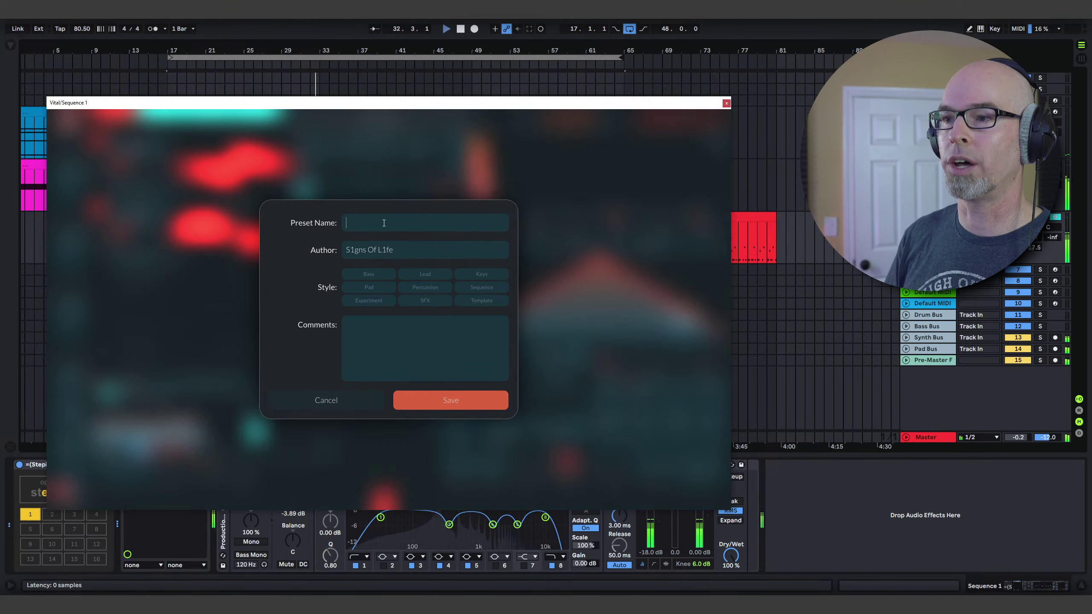
type("S1gns Ambient")
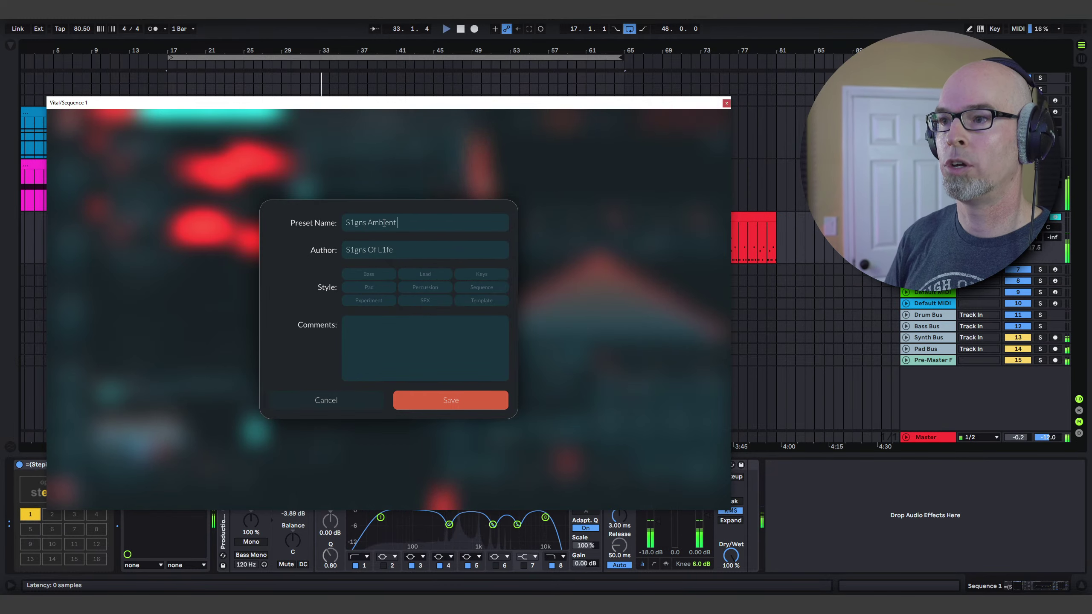
type(" Track Tutorial 01")
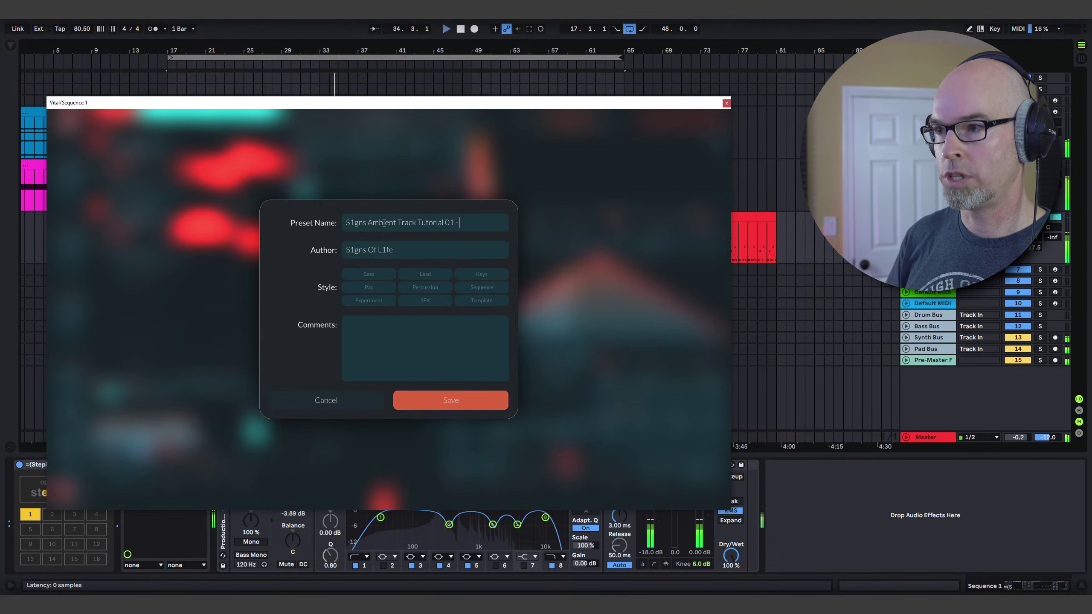
type(" - SEQ")
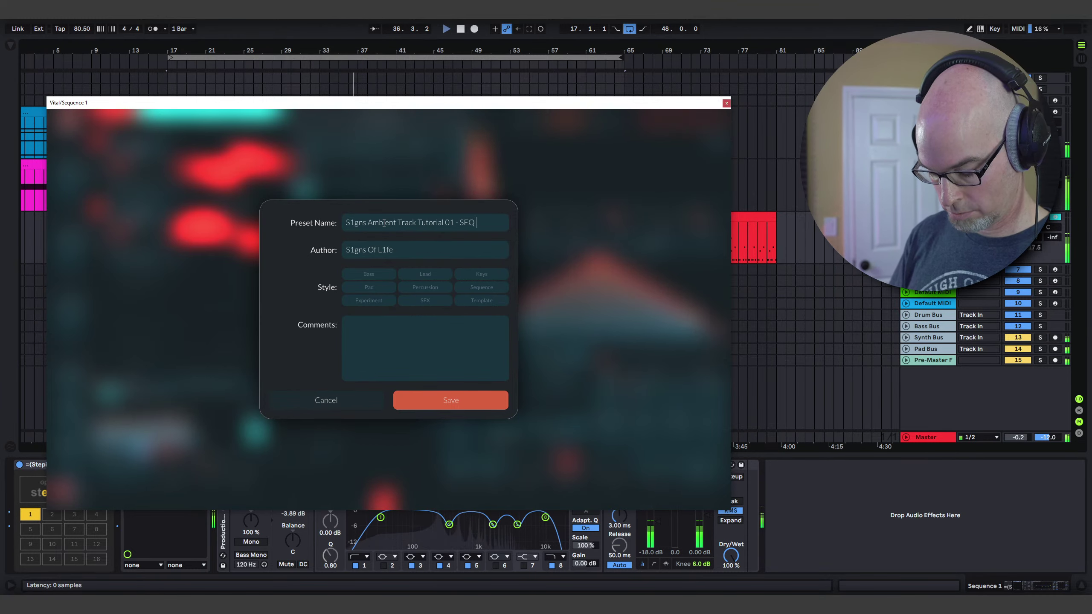
type("Sequence 1")
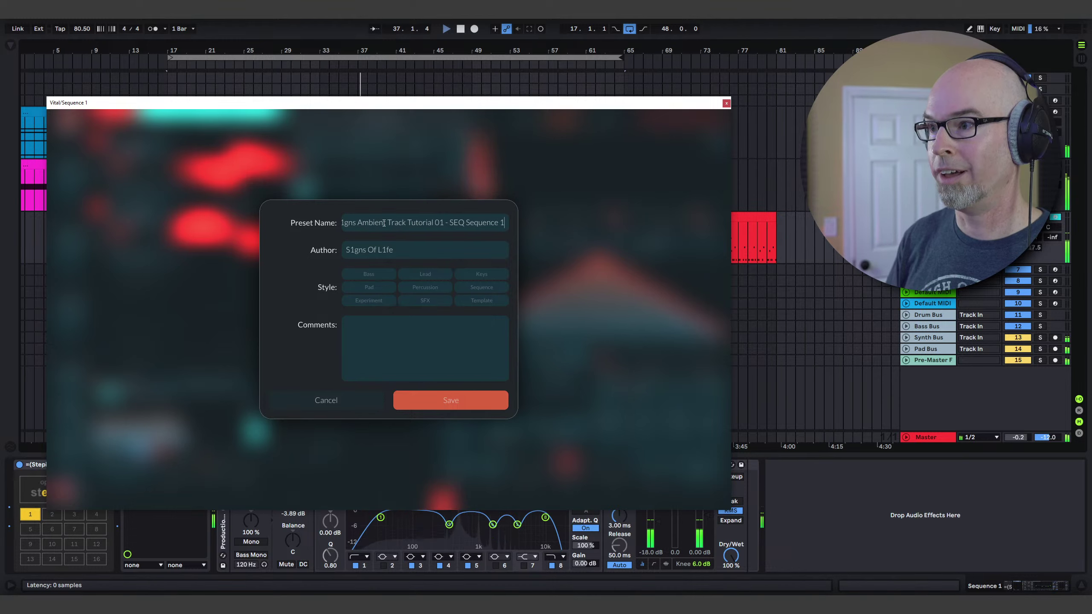
- Give the preset the Sequence style and the comment "Thank you for supporting me on Patreon!", save it and close Vital
left_click(486, 287)
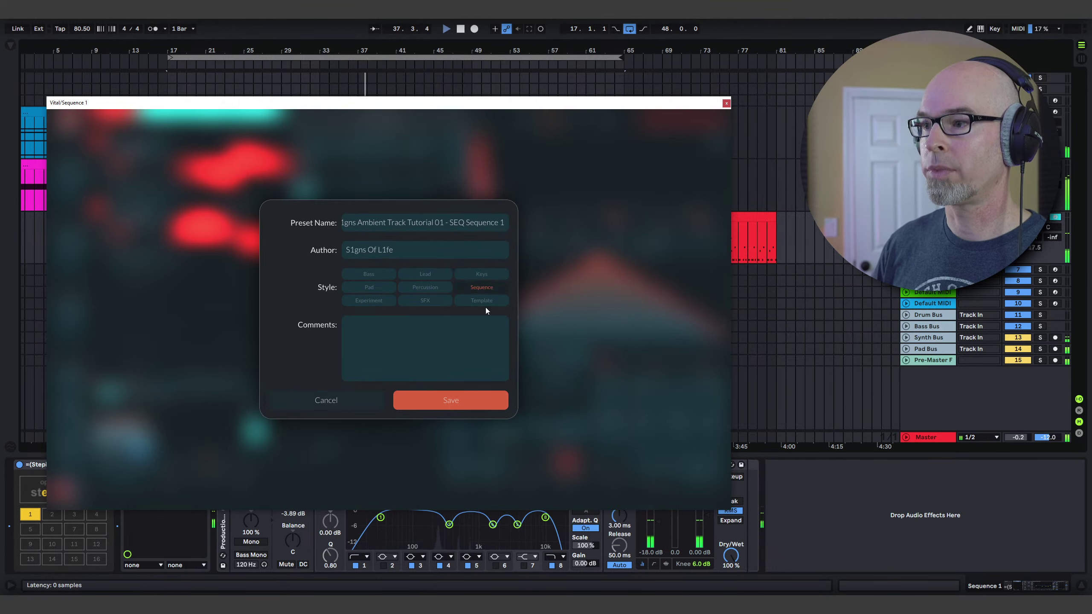
left_click(399, 343)
type("Thank you for ")
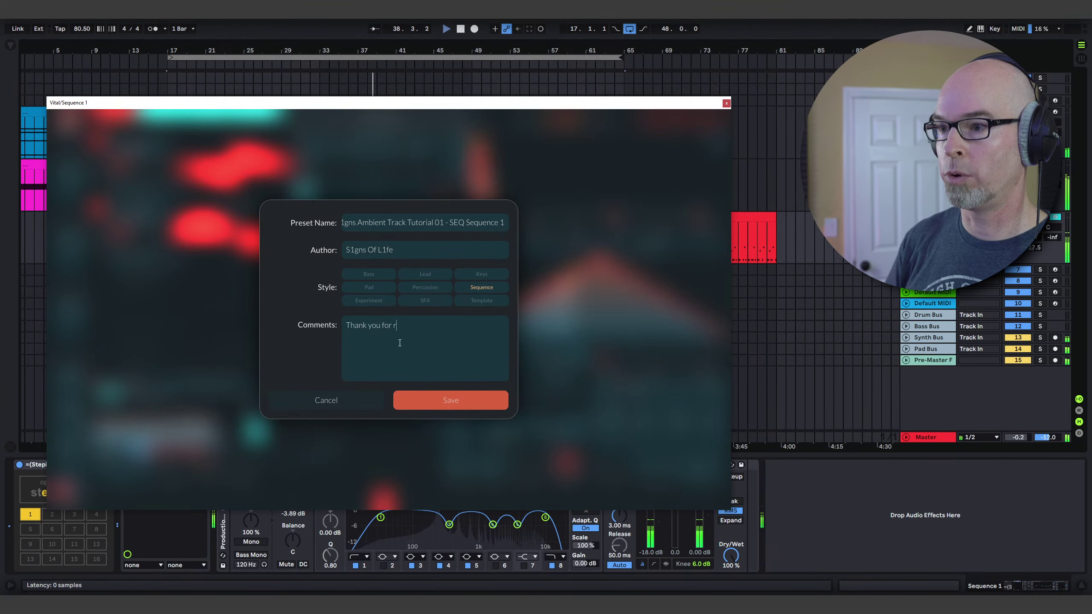
type("supporting me")
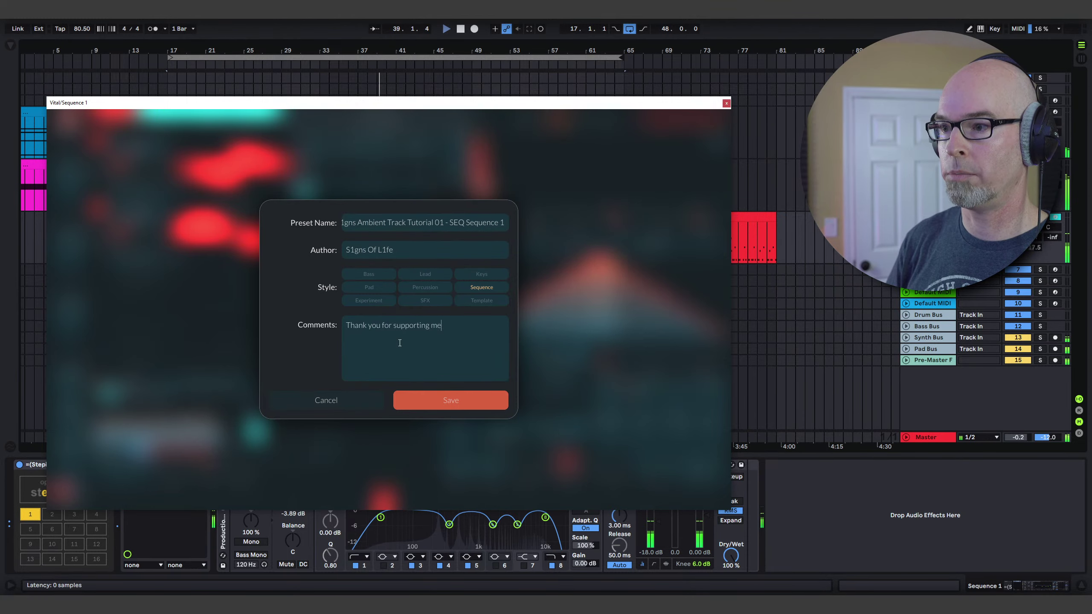
type(" on Patreon!")
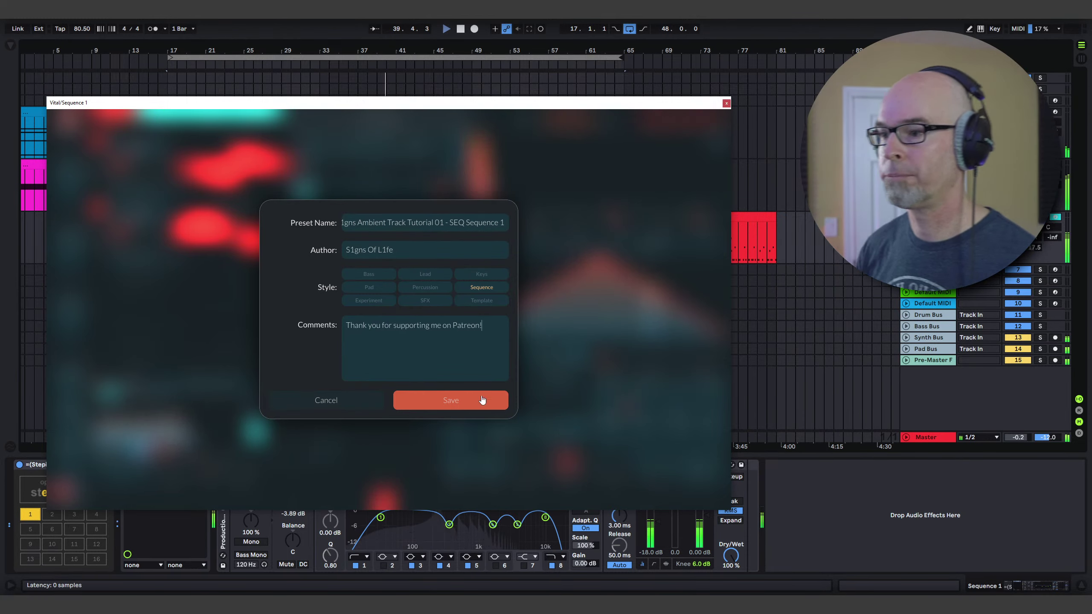
left_click(450, 400)
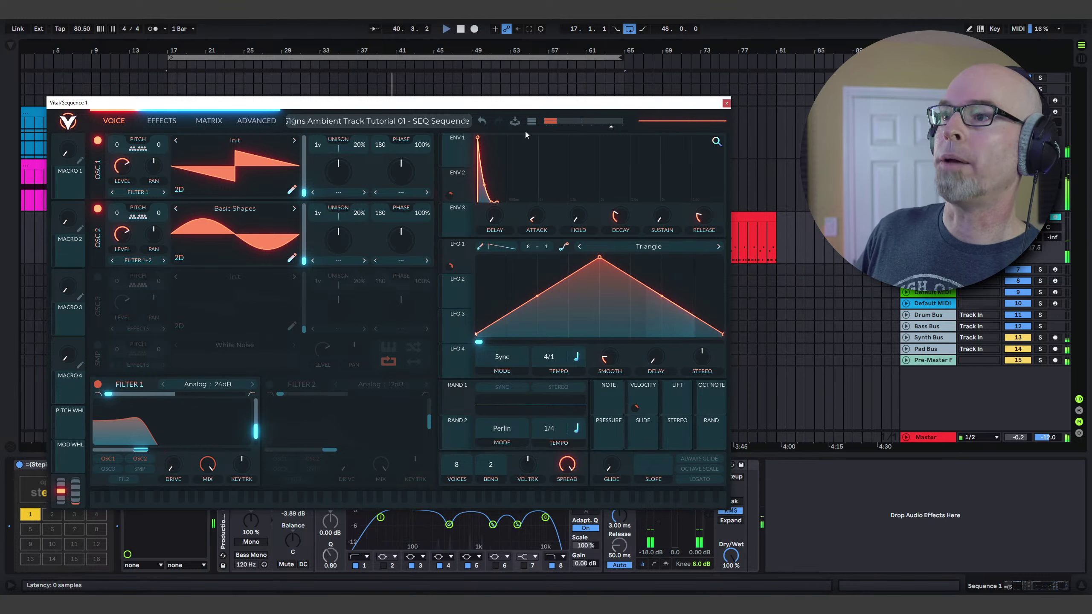
left_click(726, 103)
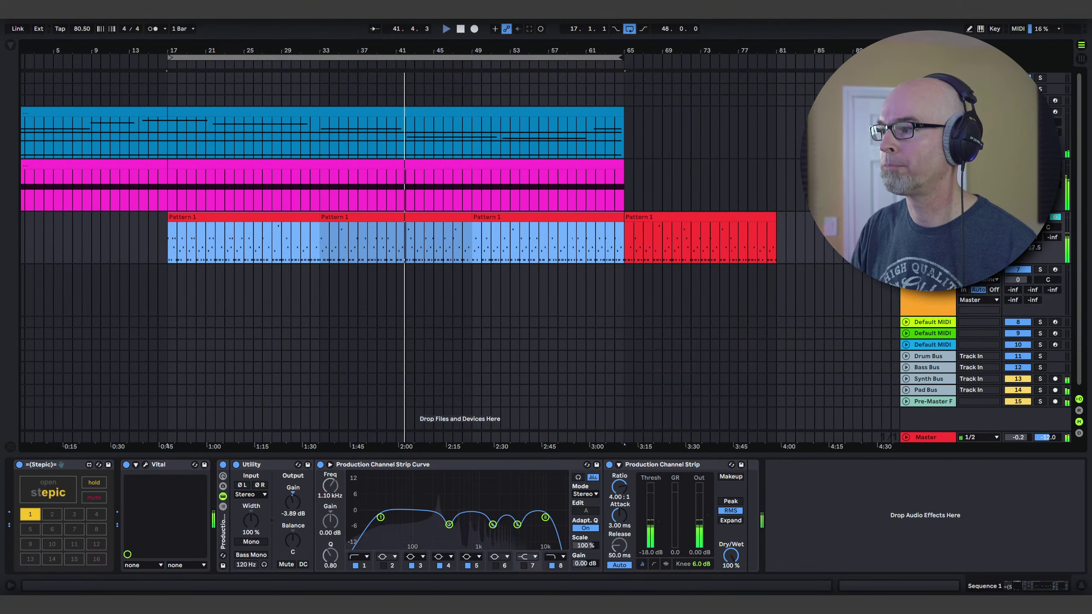
- Show the browser's synth collection and review the Stepic sequencer settings on the Sequence 1 track
left_click(929, 269)
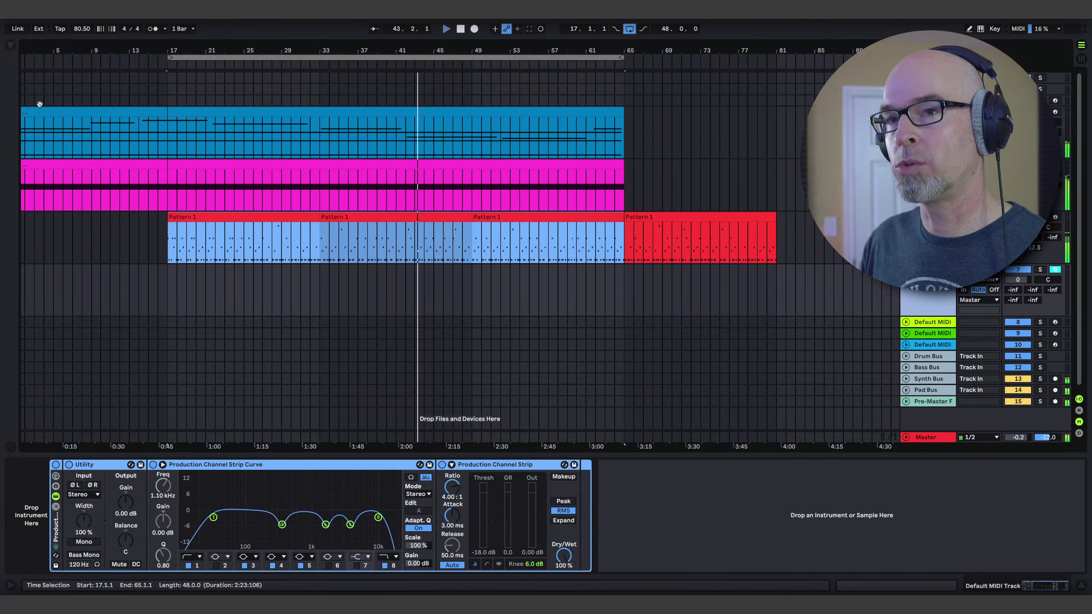
left_click(12, 45)
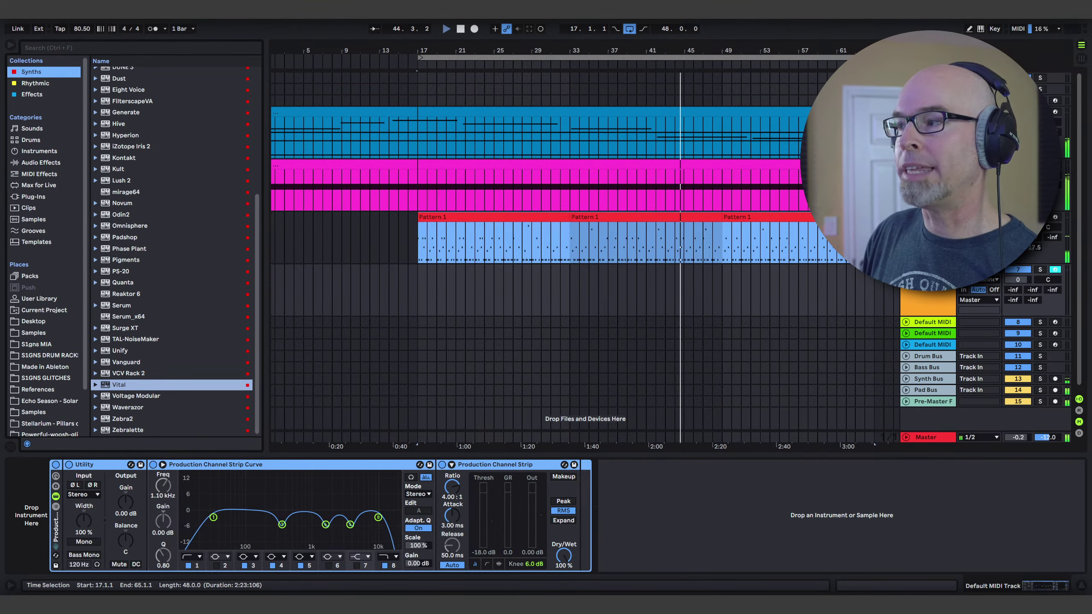
left_click(289, 223)
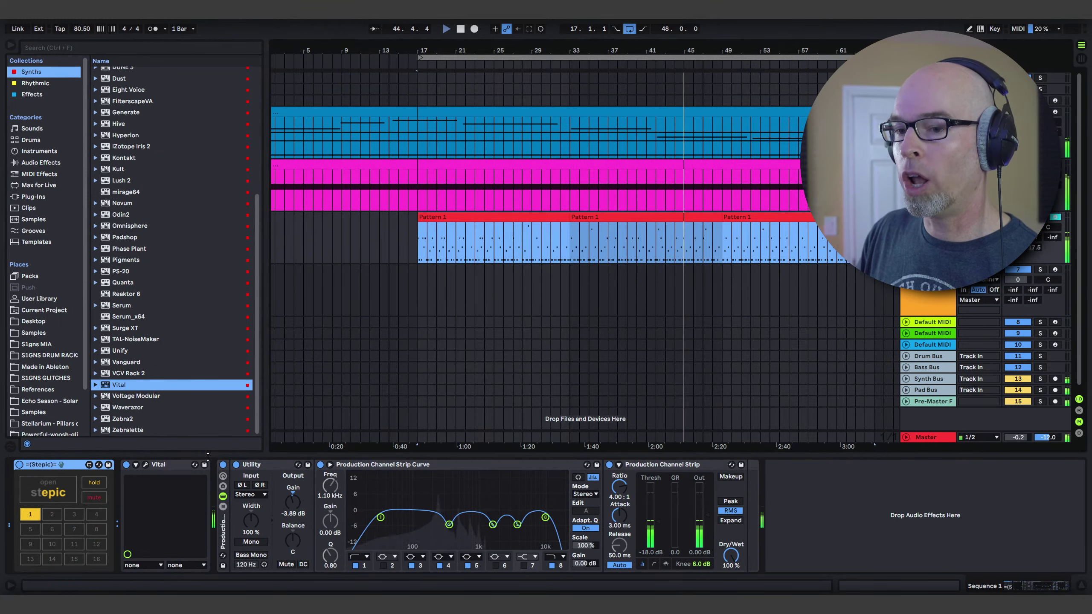
left_click(19, 465)
left_click(21, 469)
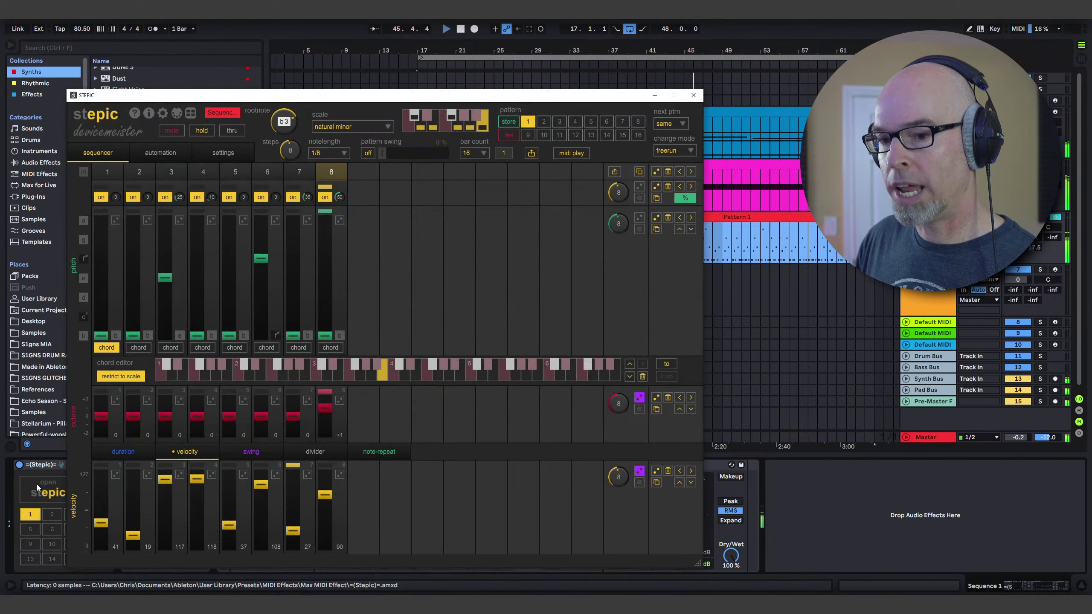
left_click(694, 96)
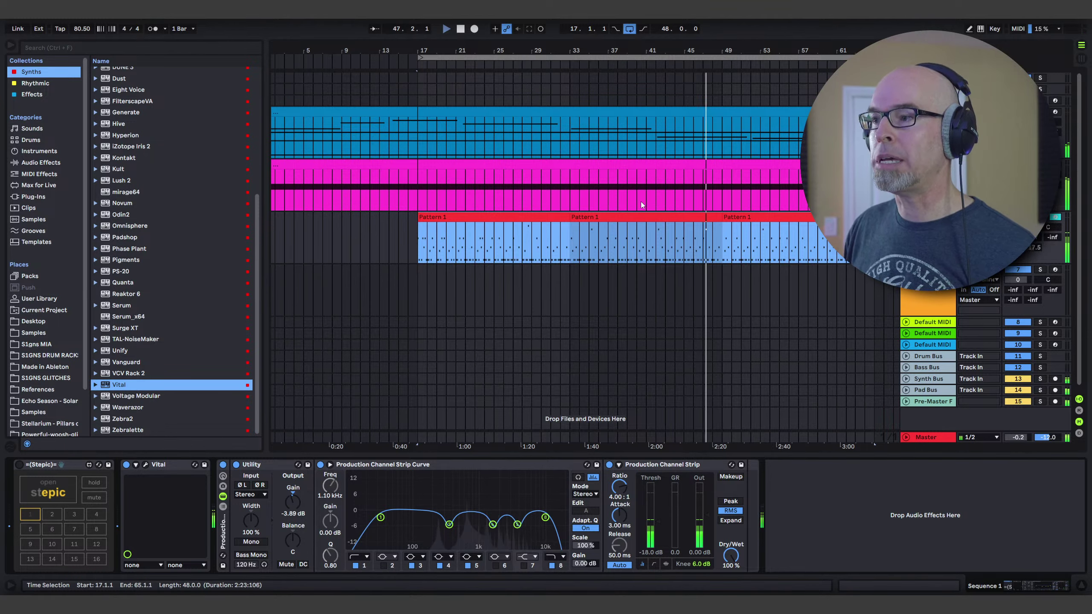
- Load Vital onto the empty Default MIDI track below Sequence 1 and transpose its oscillator 1 to -12
left_click(480, 313)
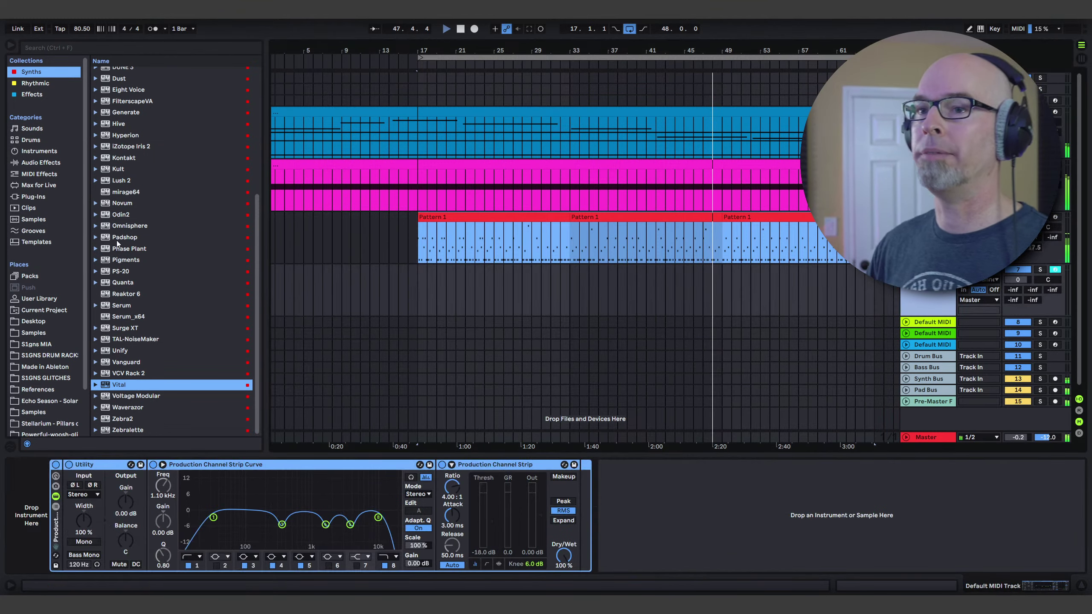
scroll(129, 215, "up", 5)
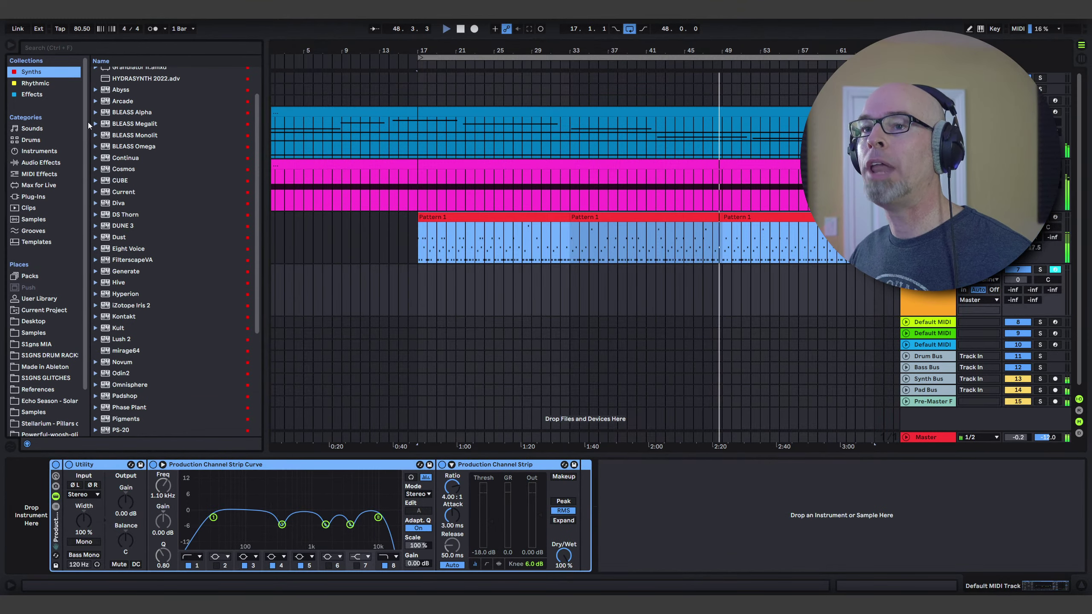
scroll(129, 258, "down", 5)
left_click(119, 385)
left_click_drag(564, 294, 566, 294)
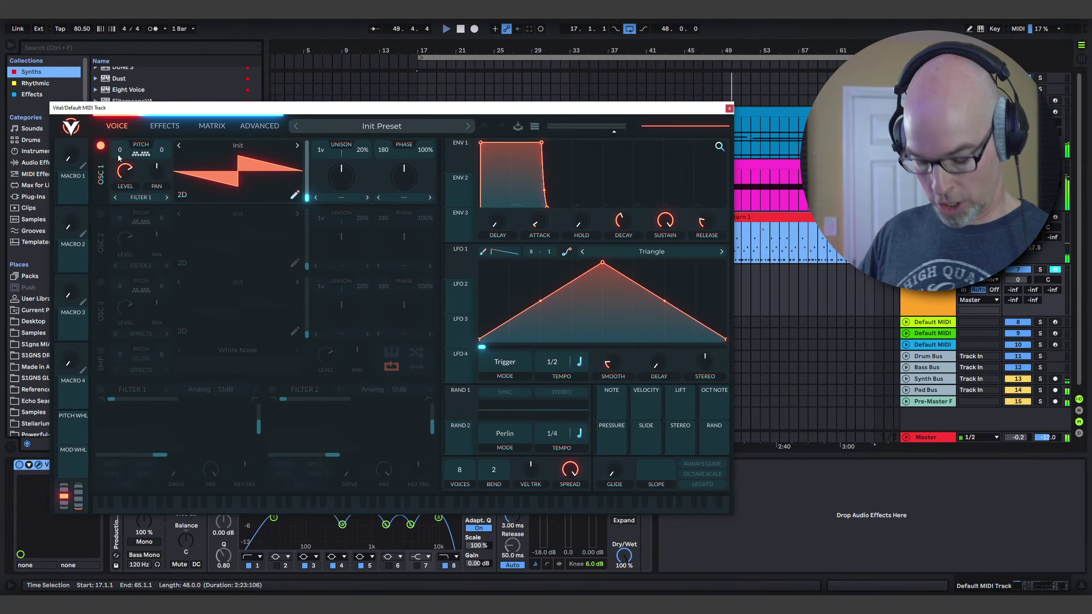
left_click_drag(123, 154, 122, 181)
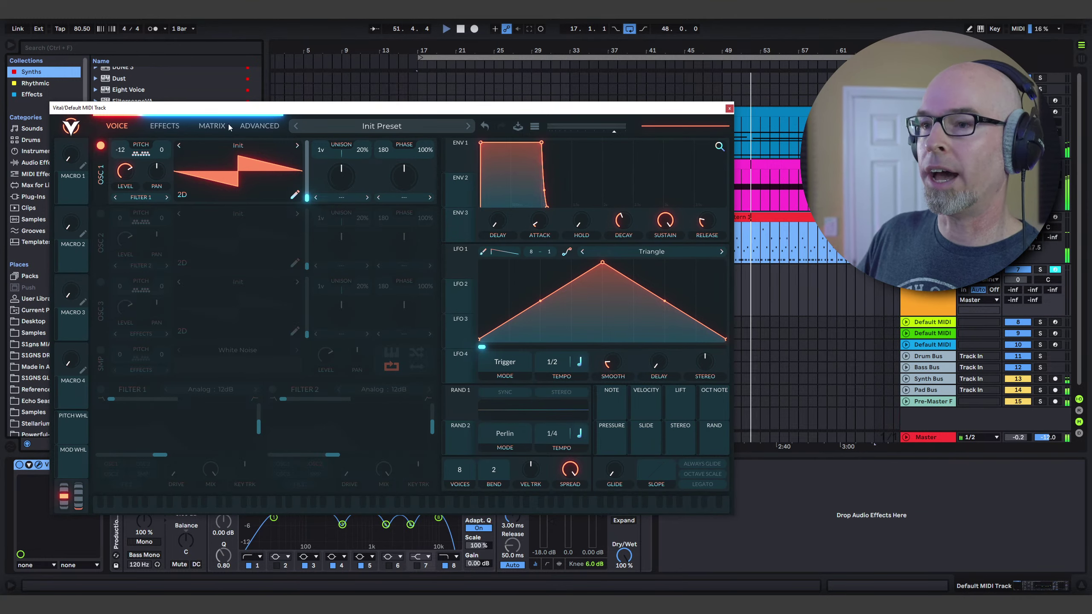
- Hide the browser and paint downward ramps of varying heights across LFO 1's eight-column grid, leaving one column empty
left_click(11, 44)
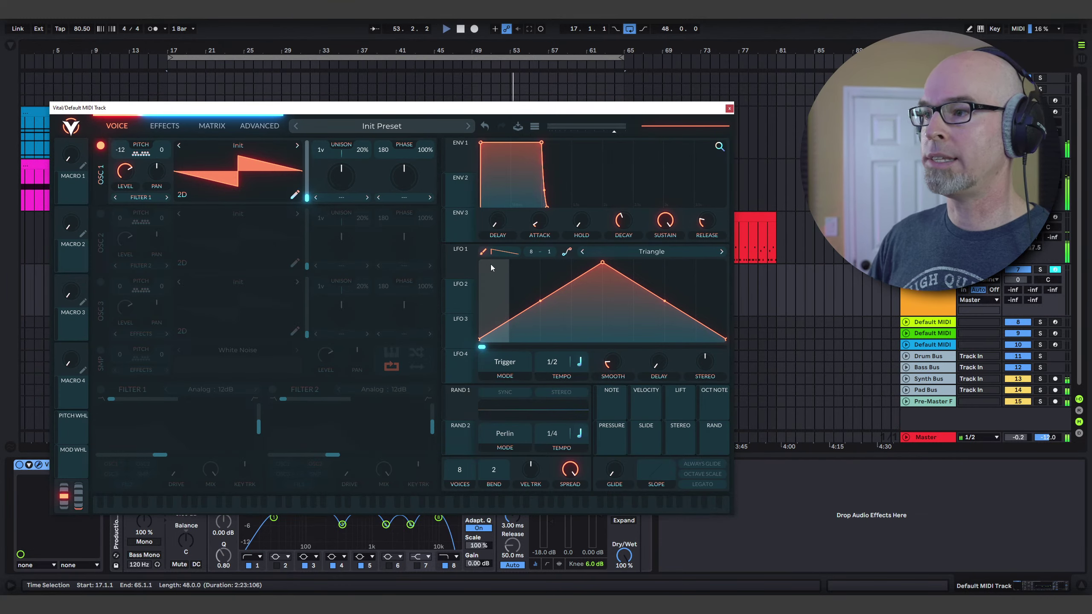
mouse_move(490, 264)
left_mouse_down()
mouse_move(524, 309)
mouse_move(587, 326)
mouse_move(639, 382)
mouse_move(696, 306)
mouse_move(671, 284)
mouse_move(553, 276)
mouse_move(534, 304)
mouse_move(484, 288)
left_mouse_up()
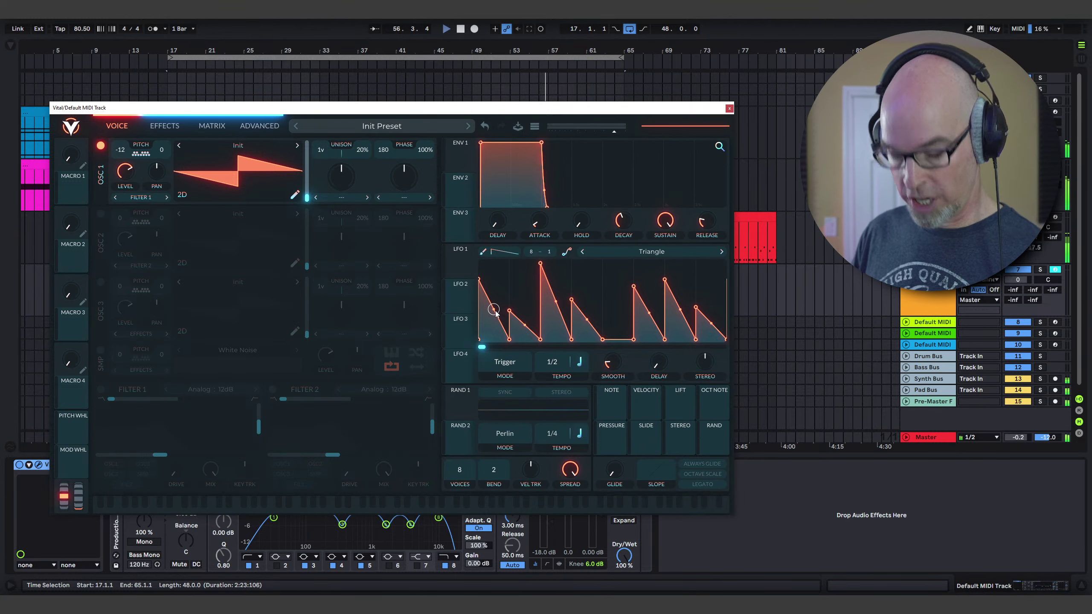
- Bend LFO 1's ramps into steep curved decays and assign LFO 1 to oscillator 1's level with an amount of about 0.71
left_click_drag(494, 310, 494, 331)
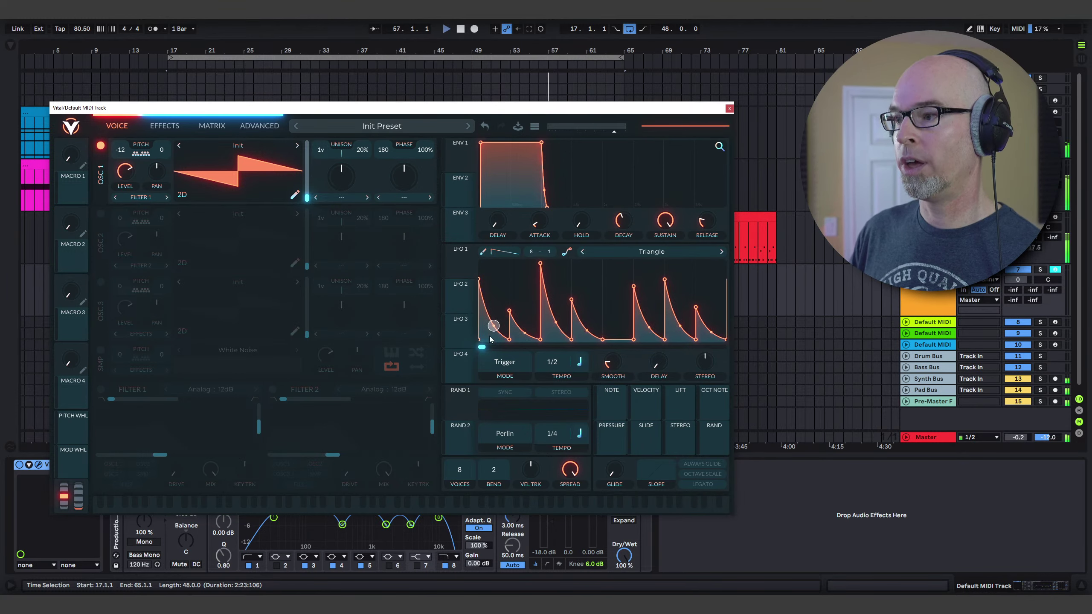
left_click(508, 363)
left_click(475, 340)
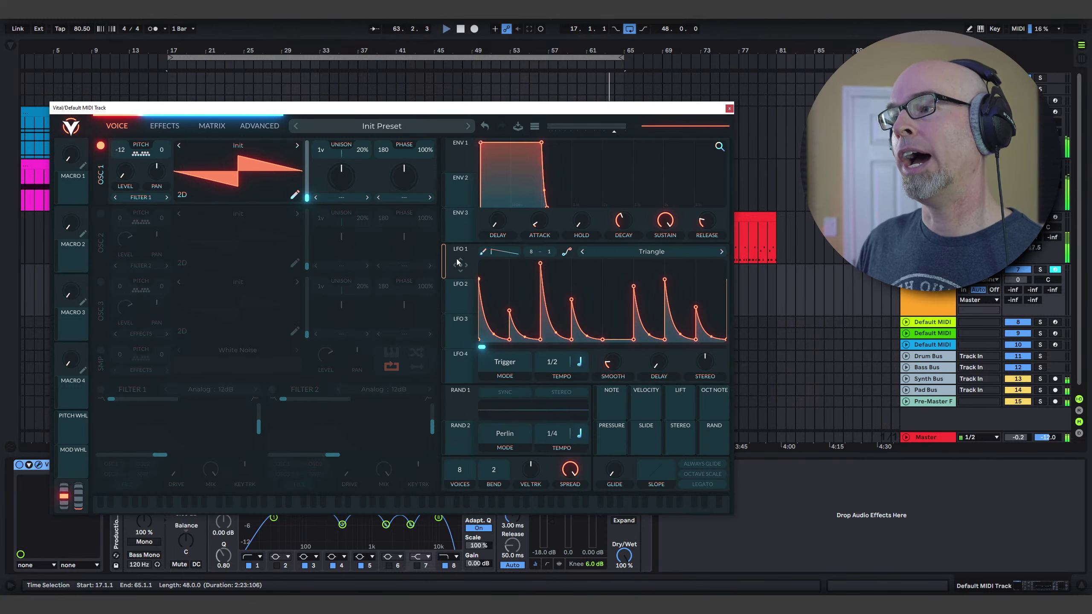
mouse_move(459, 262)
left_mouse_down()
mouse_move(154, 172)
mouse_move(124, 194)
left_mouse_up()
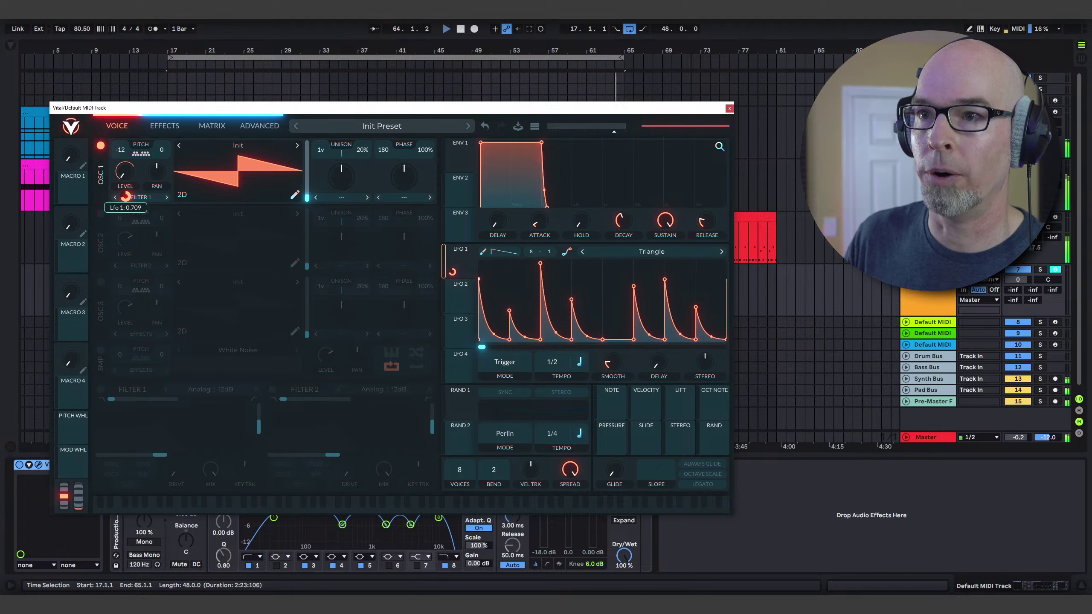
- Turn on Filter 1 as Analog 24dB, assign LFO 1 to its cutoff, and raise the base cutoff during playback
left_click(100, 390)
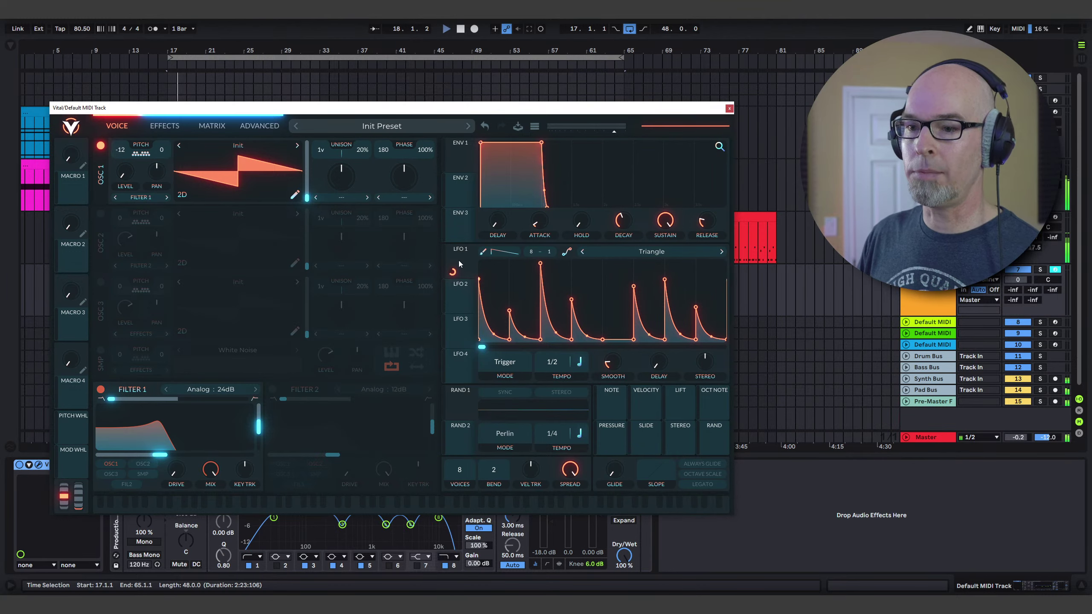
left_click_drag(461, 261, 175, 443)
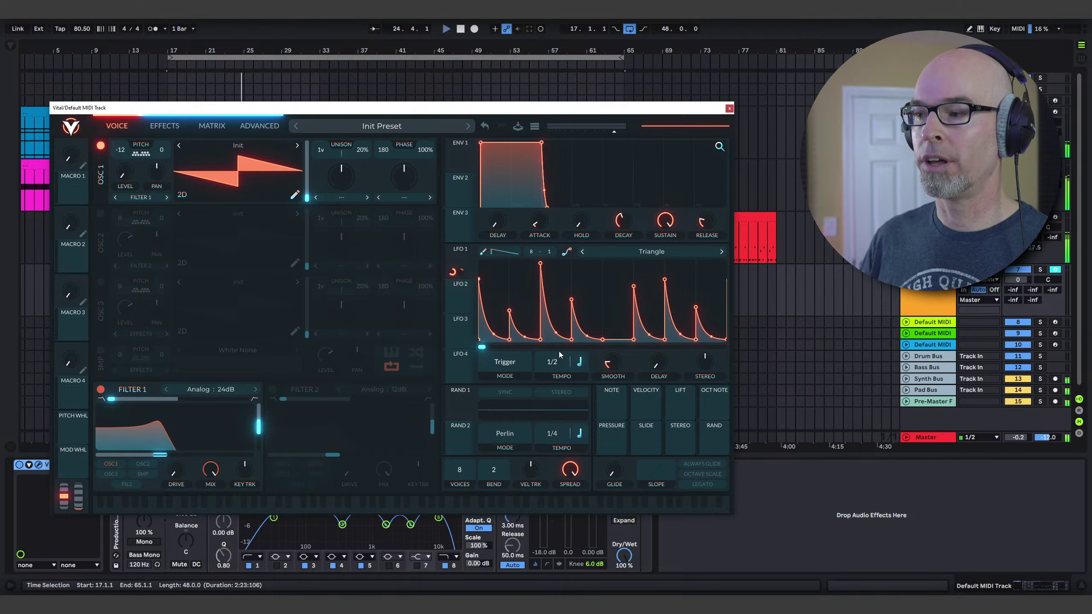
left_click_drag(559, 352, 560, 348)
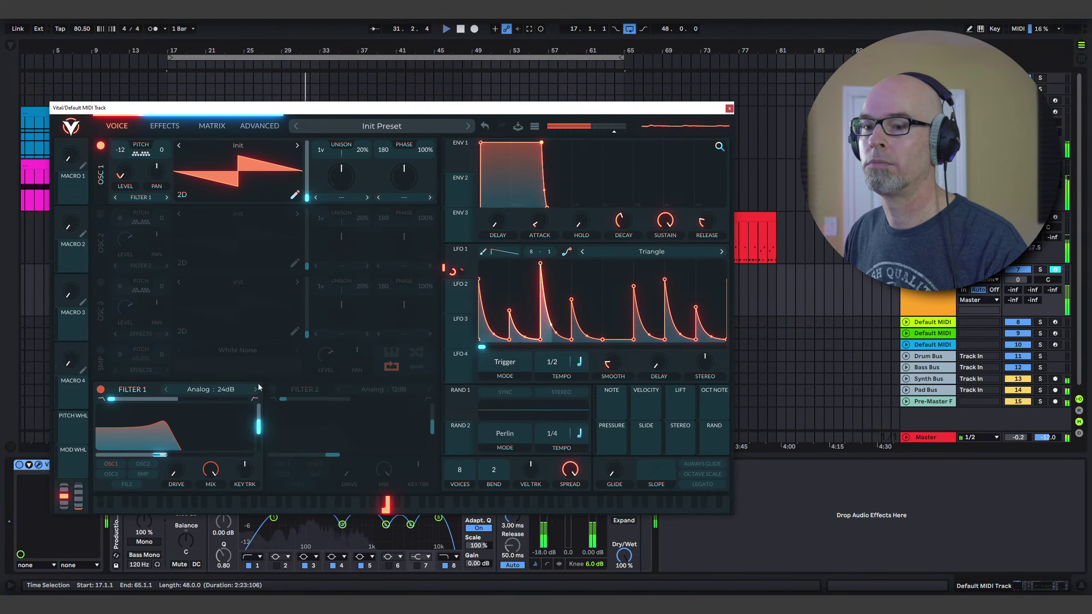
left_click_drag(160, 454, 189, 455)
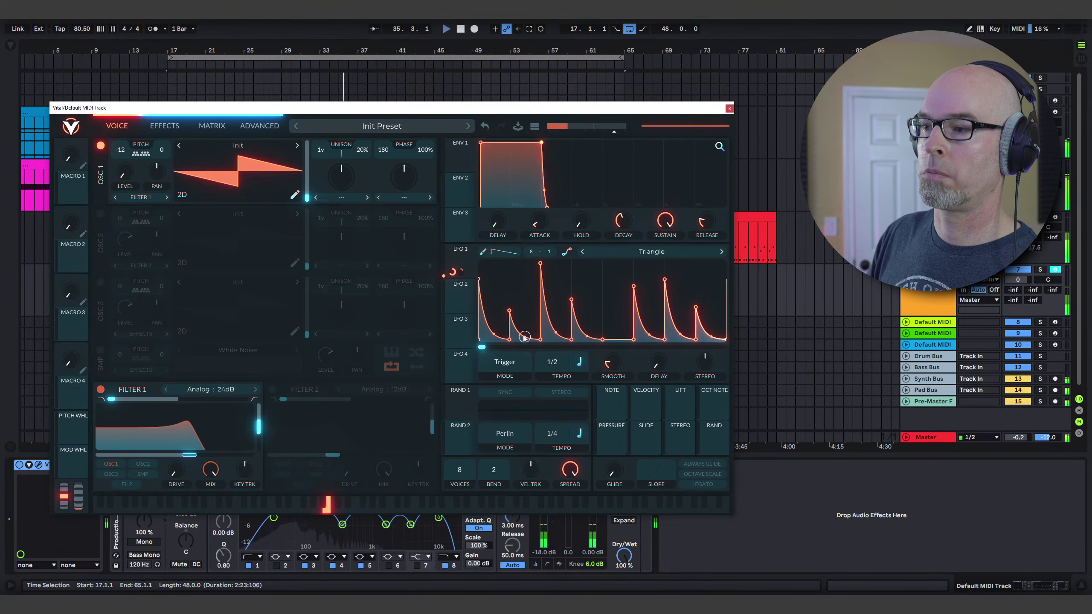
key("space")
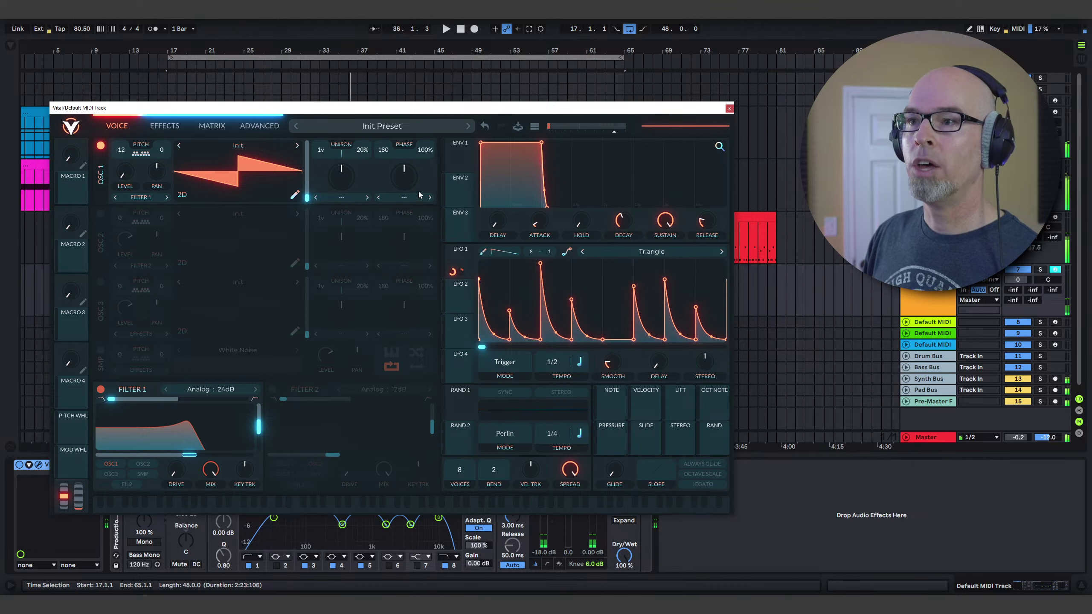
key("space")
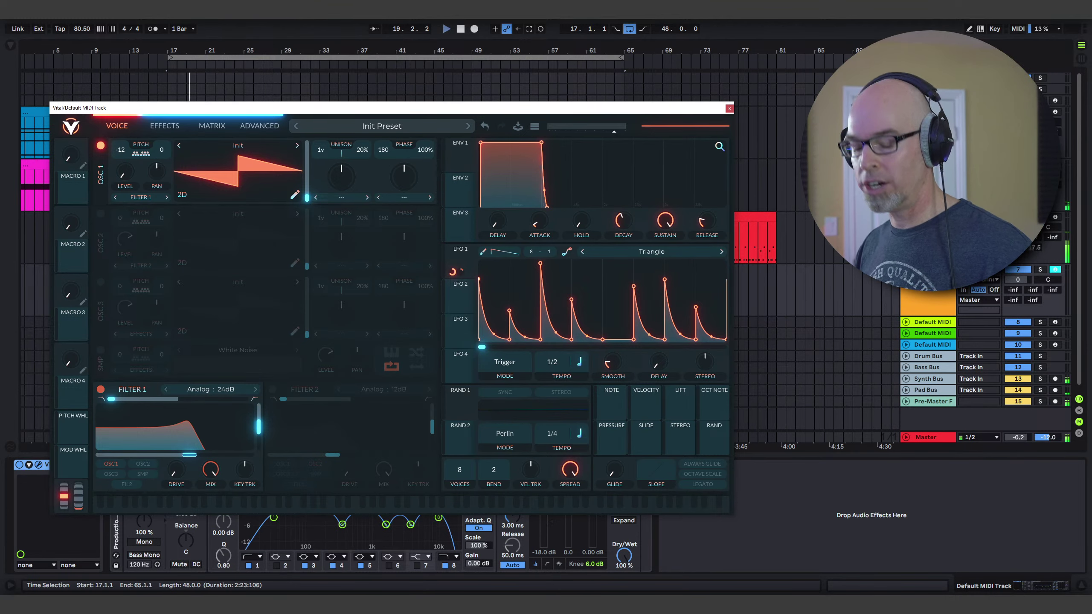
- Move the 48-bar loop to start at bar 1 and shift the four Pattern 1 clips to begin at bar 1
left_click_drag(220, 108, 395, 244)
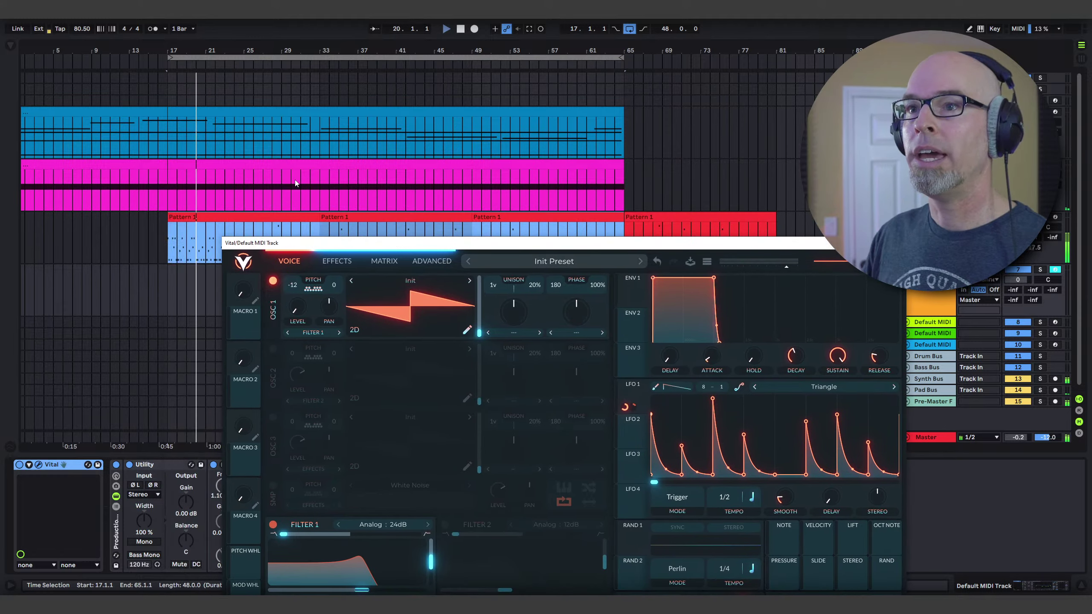
key("space")
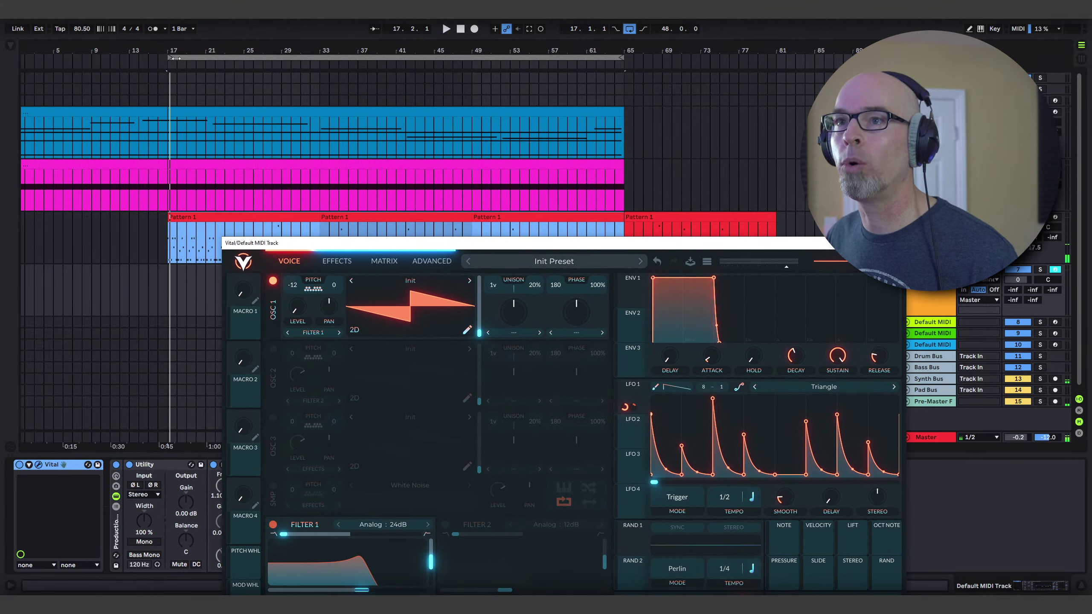
key("ctrl+z")
key("space")
left_click(403, 213)
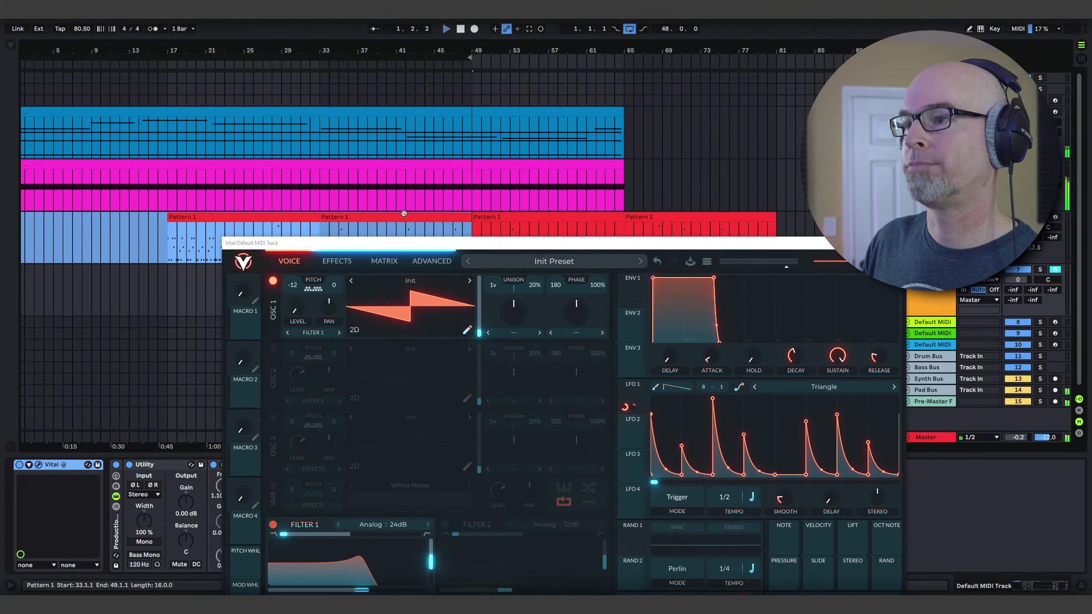
left_click_drag(602, 243, 623, 315)
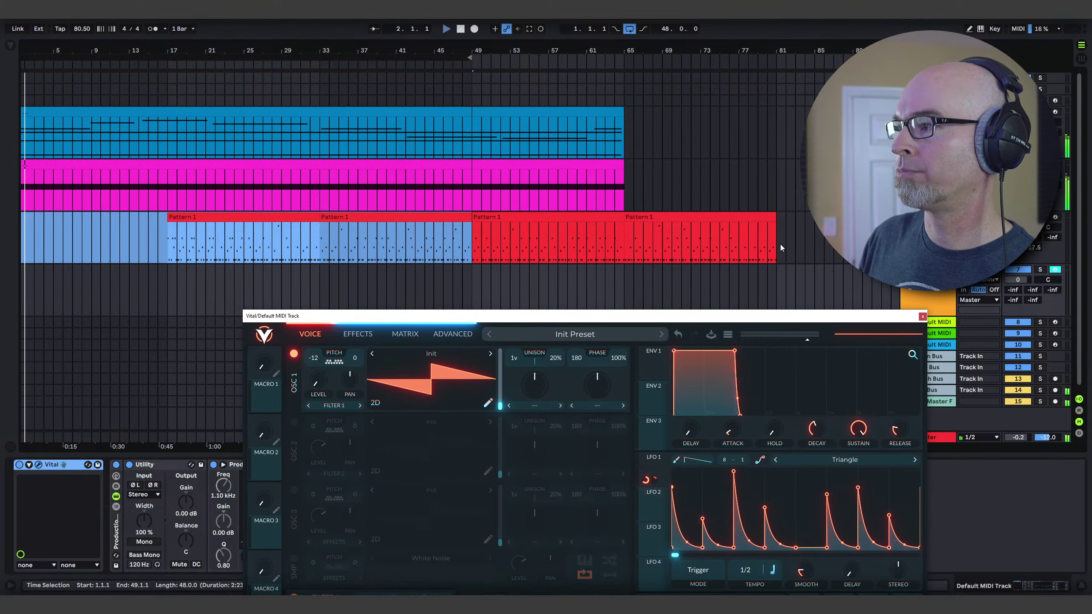
left_click_drag(778, 244, 26, 215)
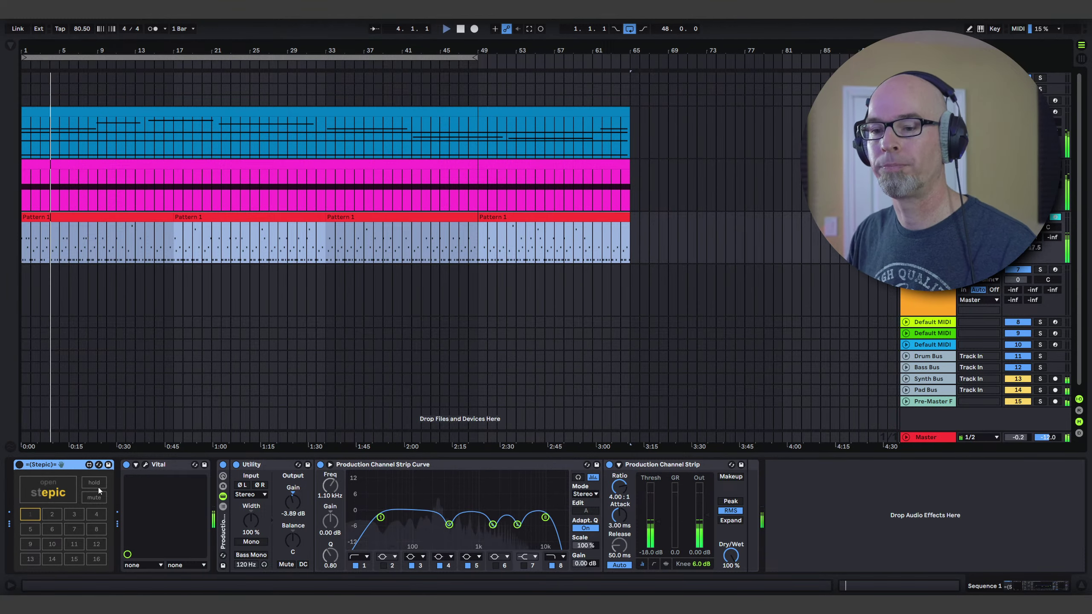
- Check the Vital patch on the Sequence 1 track and return to the Default MIDI track's Vital window
left_click(146, 466)
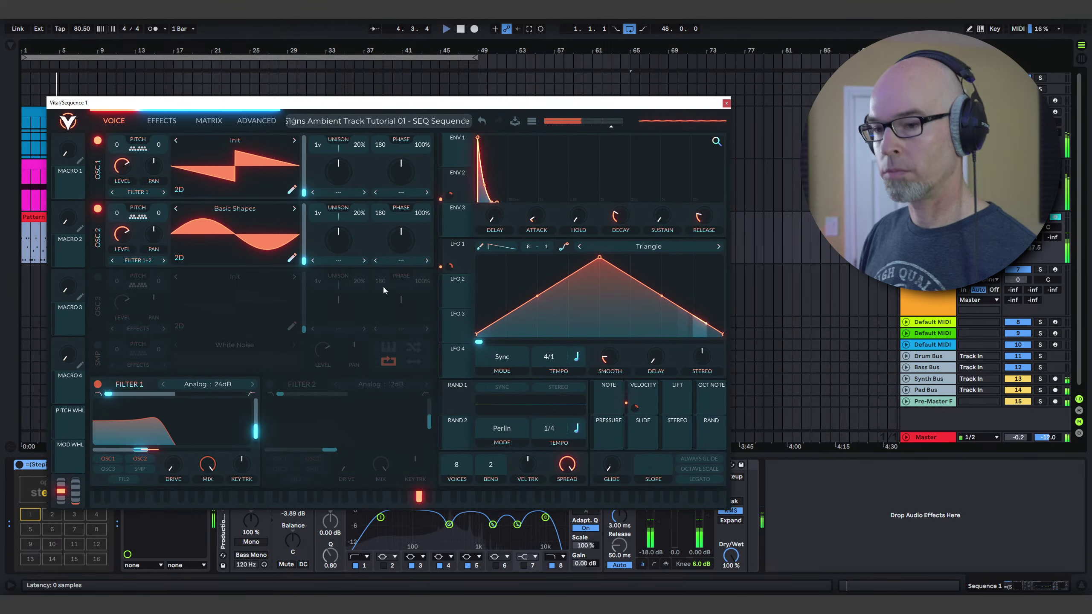
left_click(892, 291)
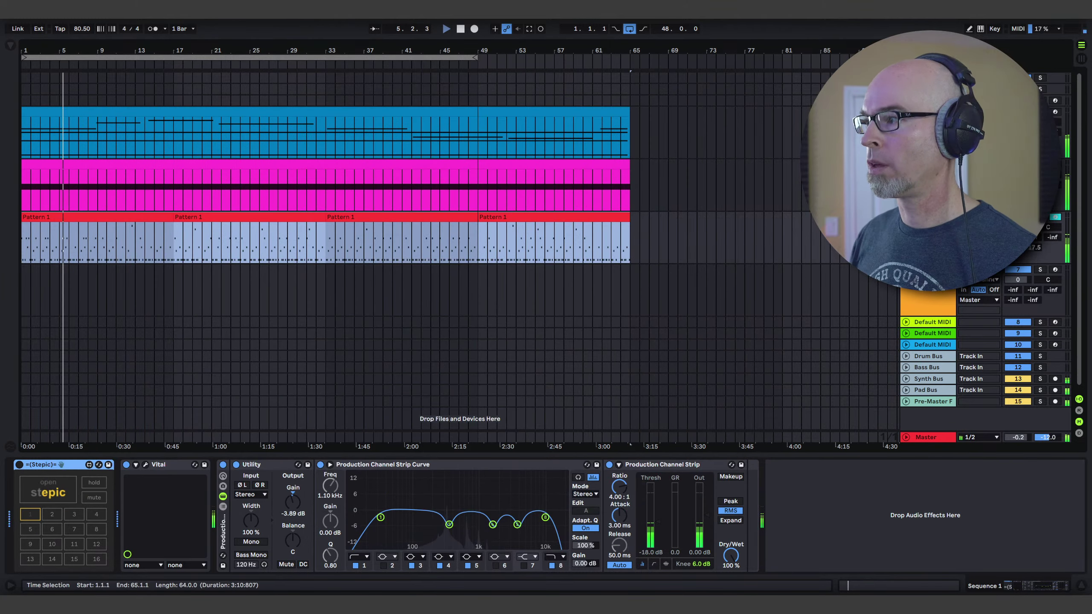
left_click_drag(651, 190, 495, 80)
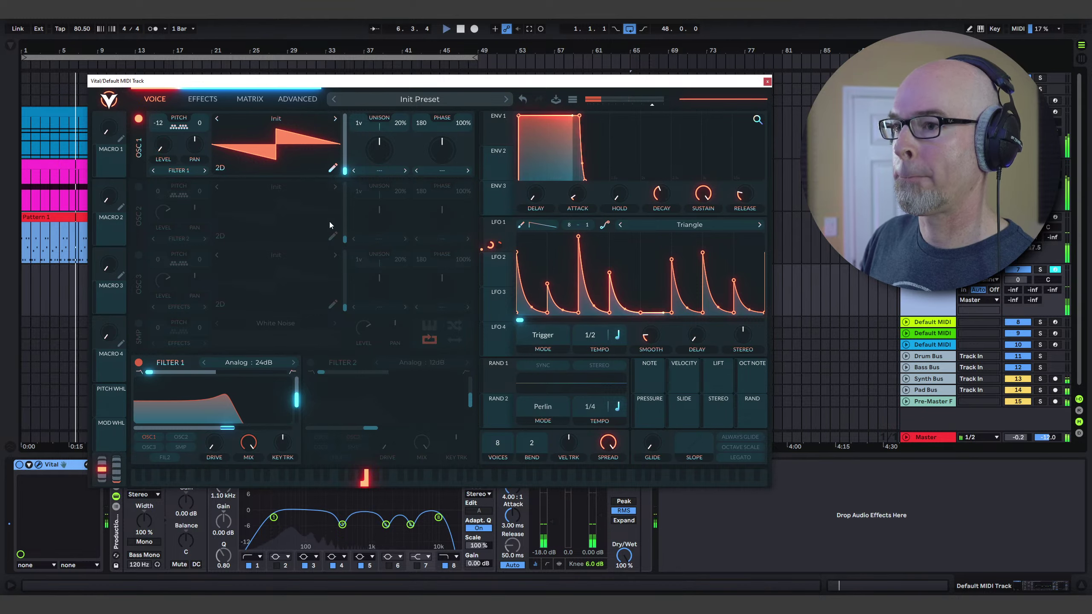
- Adjust LFO 1's modulation amount on oscillator 1's level and lower Filter 1's cutoff slightly
left_click_drag(490, 244, 164, 161)
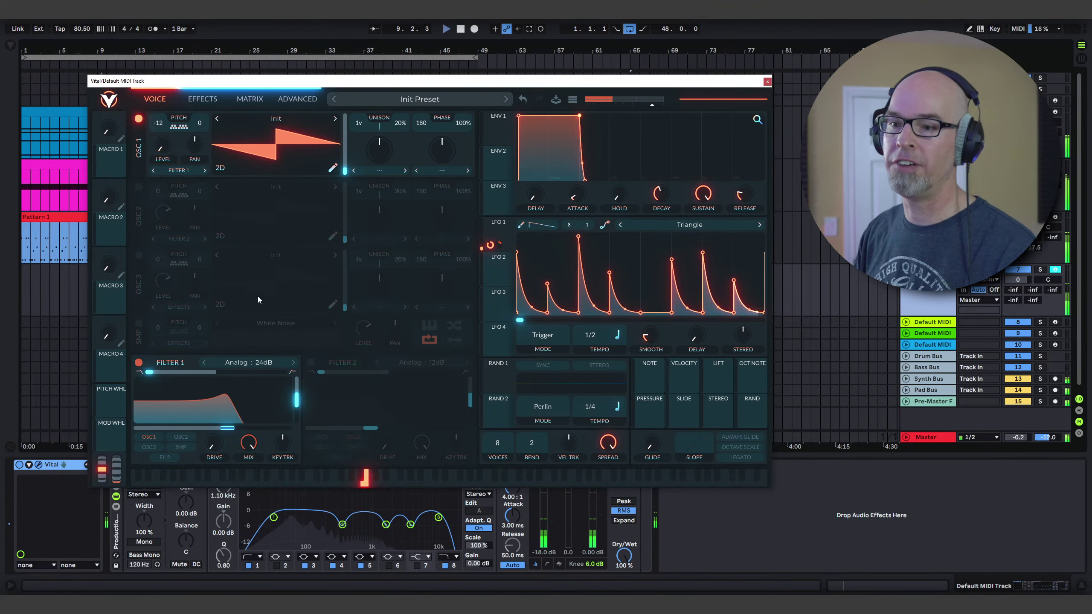
mouse_move(227, 427)
left_mouse_down()
mouse_move(266, 428)
mouse_move(211, 428)
mouse_move(228, 429)
left_mouse_up()
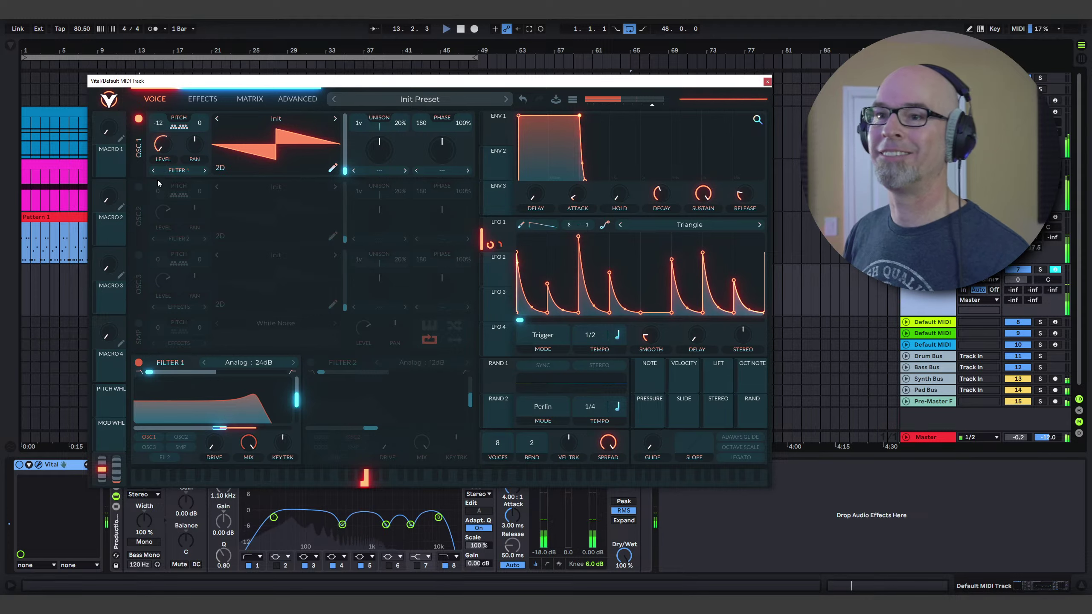
- Turn on oscillator 2 with LFO 1 modulating its level and the Factory Basic Shapes wavetable set to a square wave
left_click(139, 188)
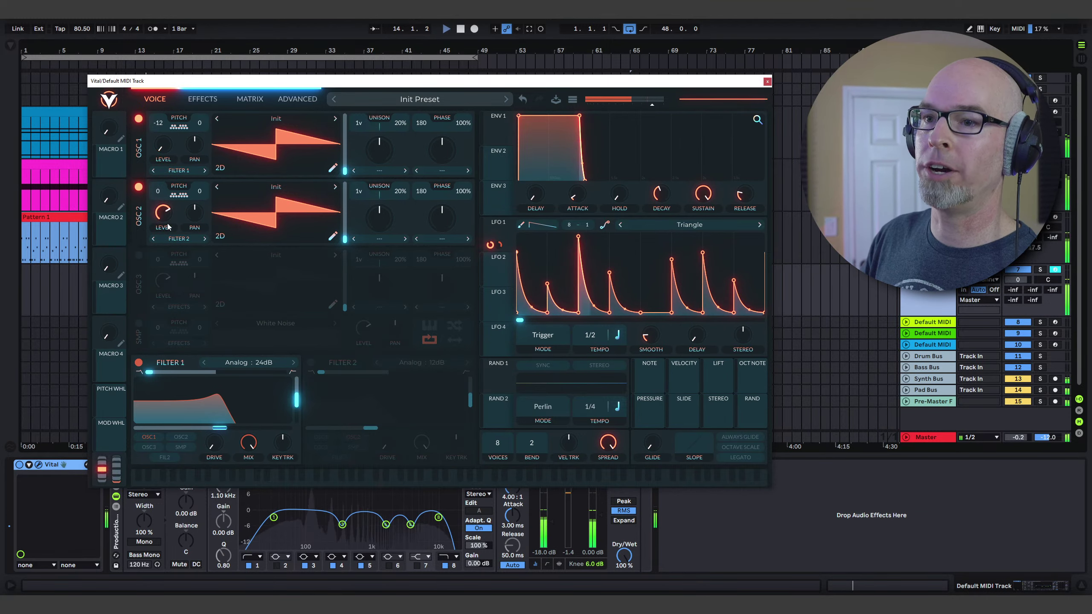
left_click_drag(490, 244, 163, 237)
left_click(275, 186)
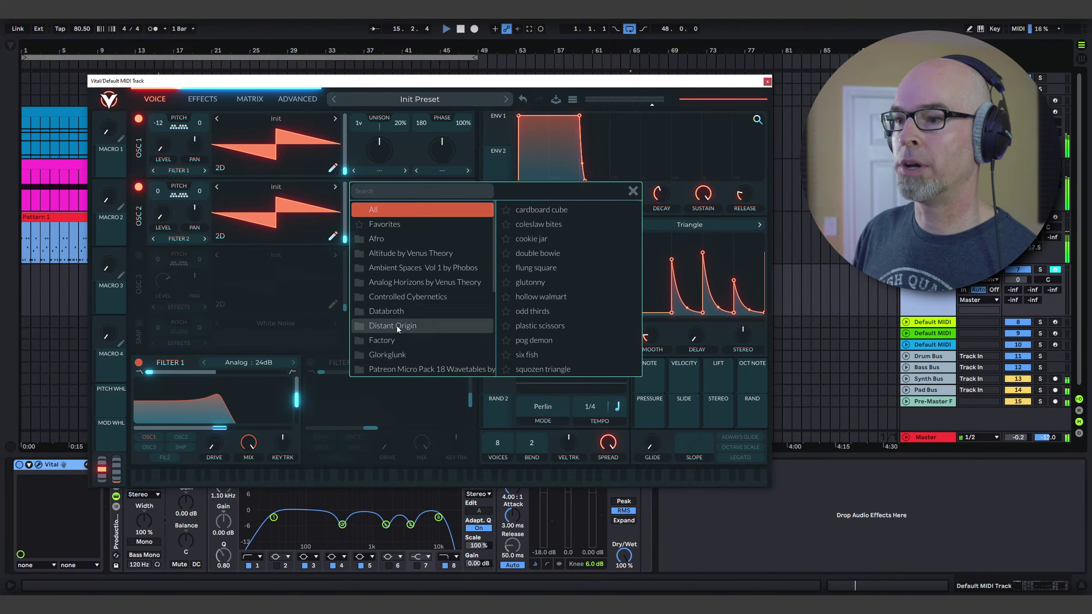
left_click(387, 340)
left_click(532, 209)
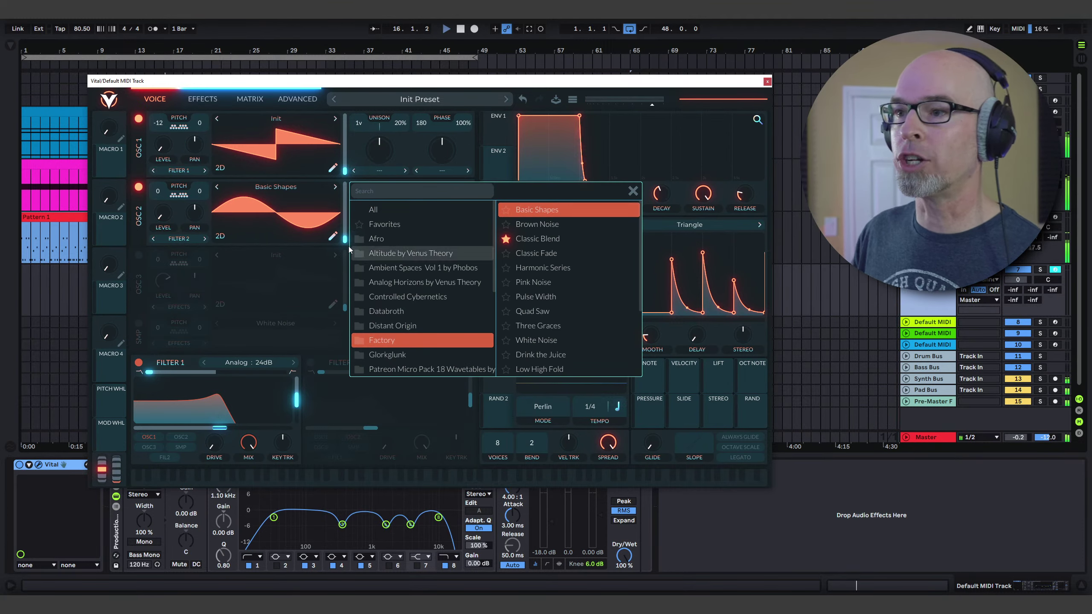
left_click_drag(345, 238, 350, 199)
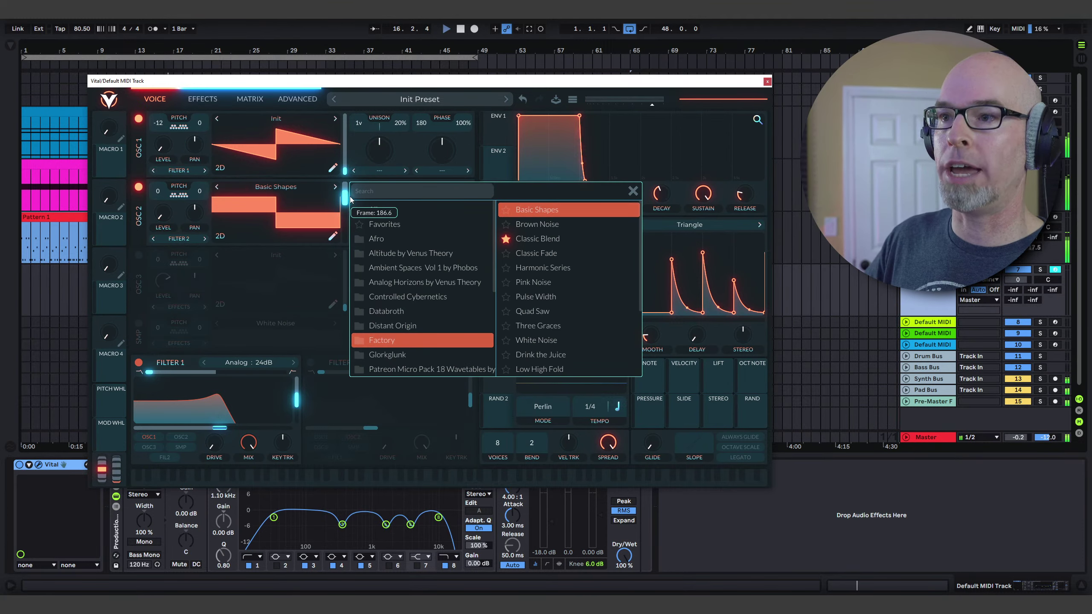
left_click(633, 191)
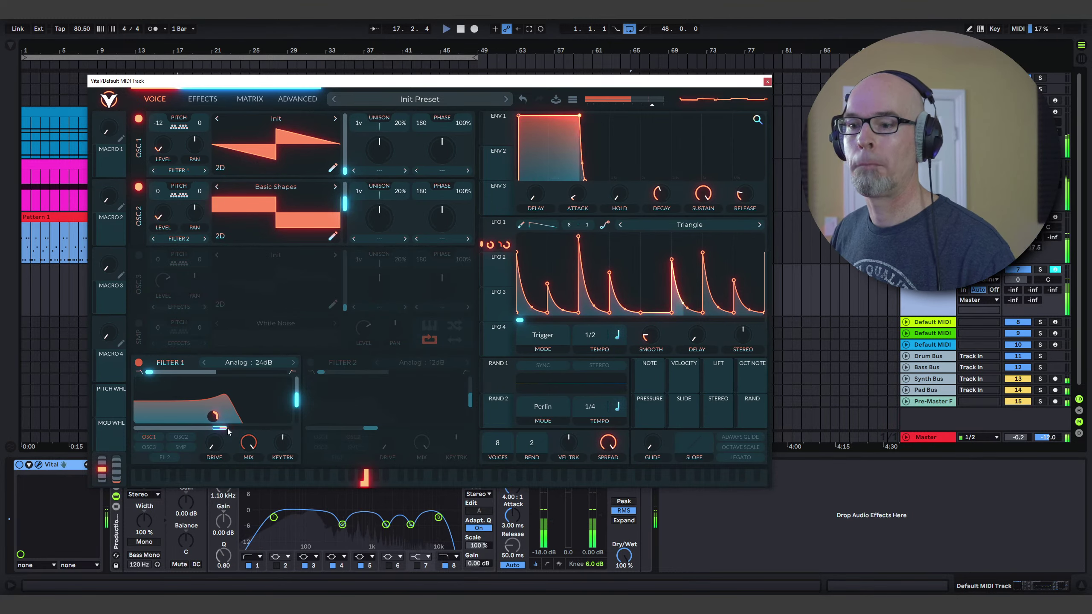
- Lower Filter 1's cutoff and modulate it with LFO 2 in Sync mode at an 8/1 tempo
left_click_drag(227, 431, 203, 431)
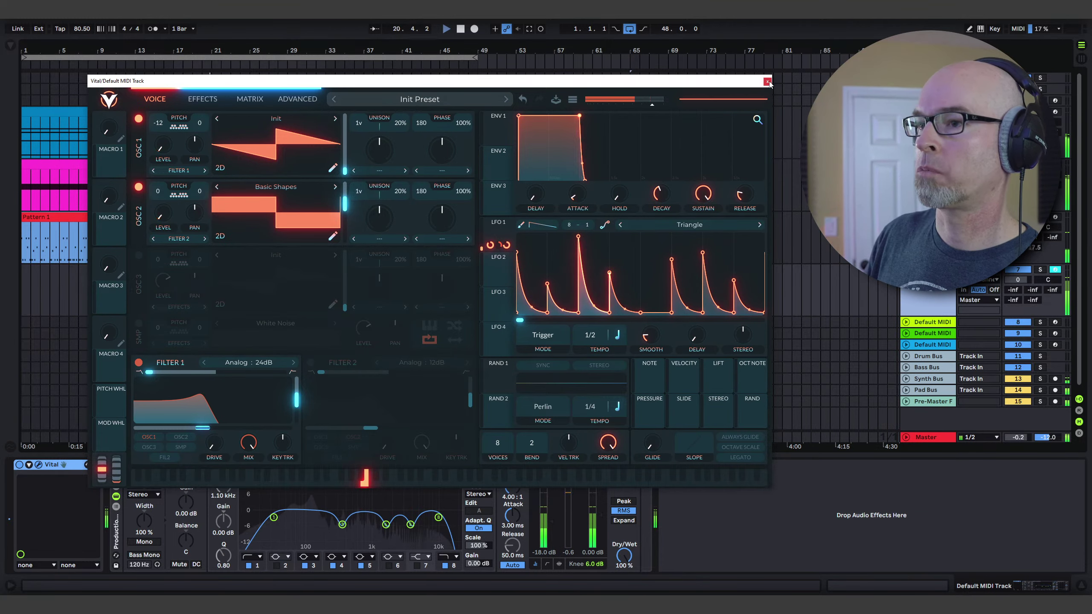
left_click(495, 282)
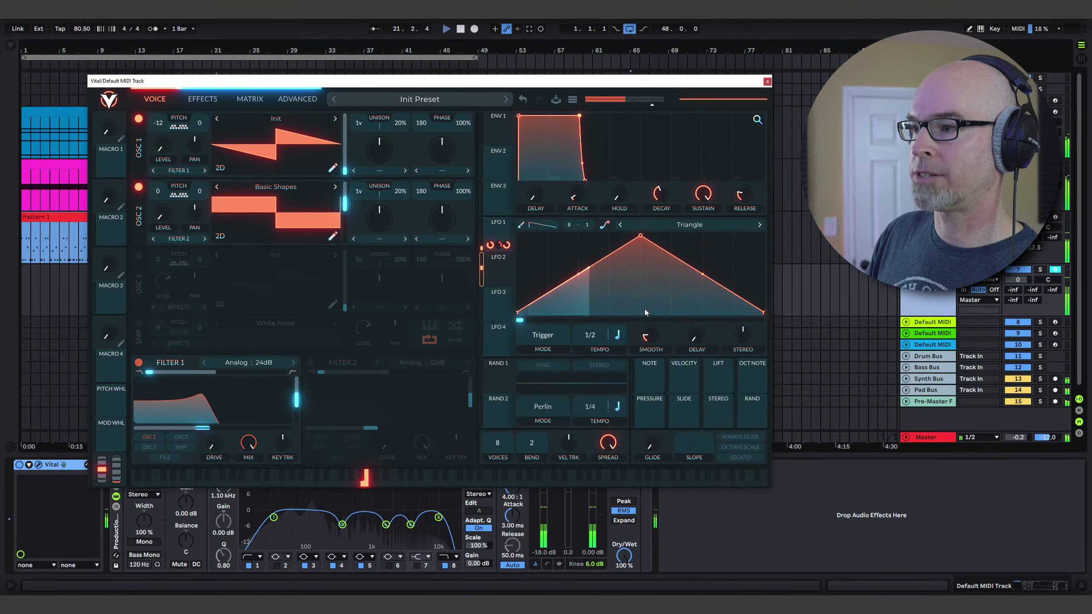
left_click(543, 335)
left_click(542, 364)
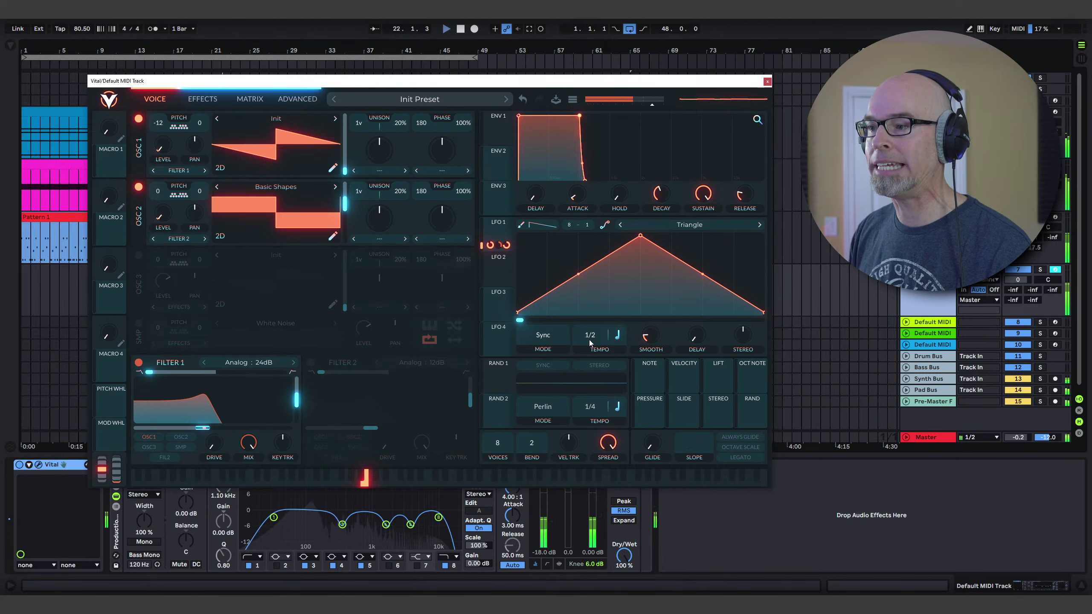
left_click_drag(589, 339, 592, 373)
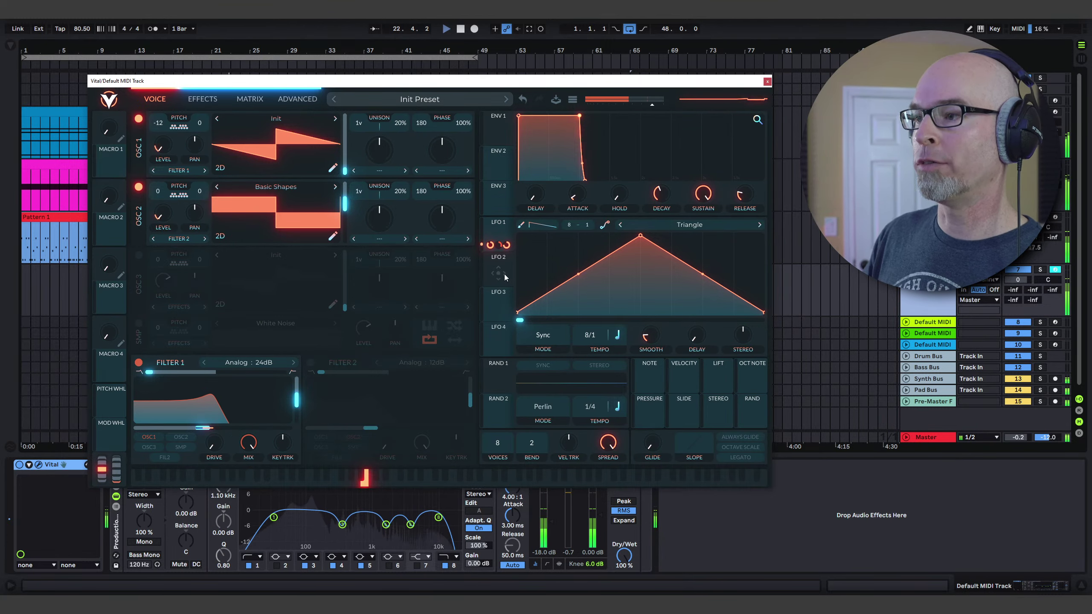
left_click_drag(505, 275, 210, 424)
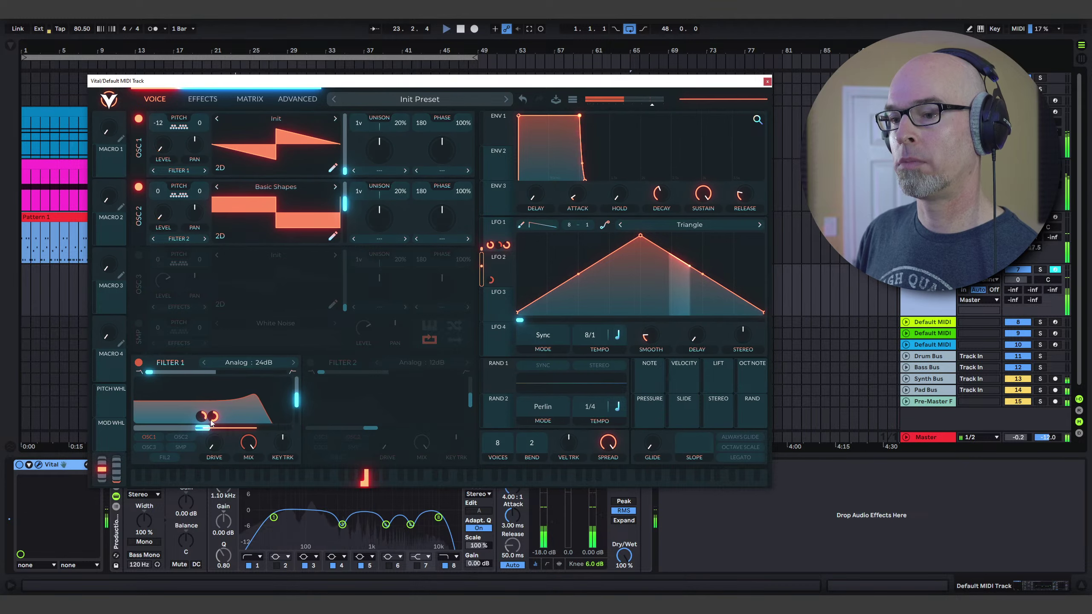
mouse_move(212, 417)
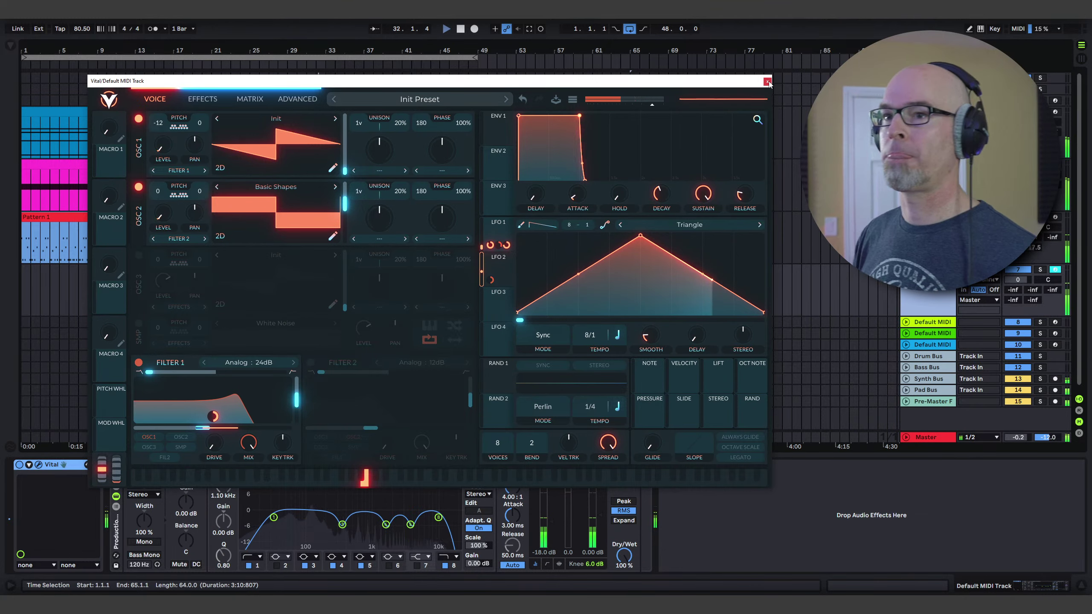
- Set oscillator 2's phase distortion to Quantize at about 52% and modulate it with Random 1 at 1/2 tempo with Sync on
left_click_drag(170, 225, 163, 238)
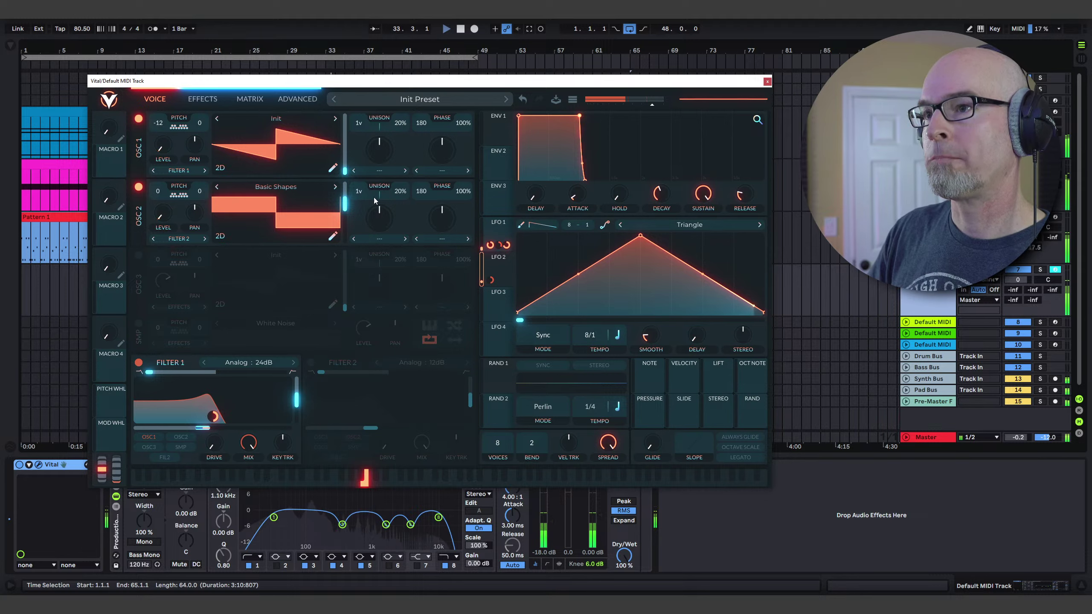
left_click(447, 240)
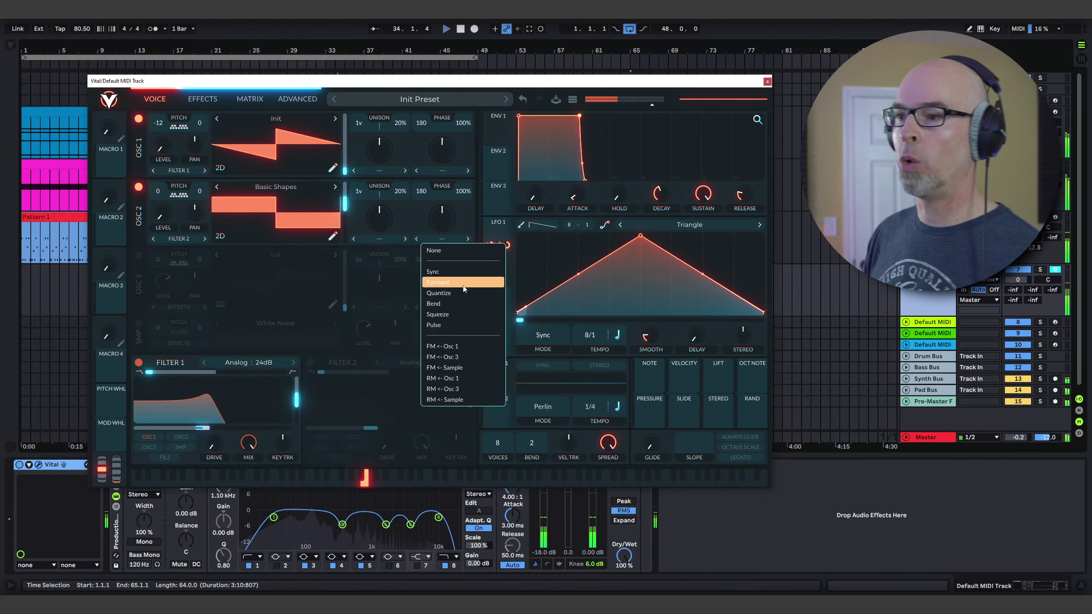
left_click(463, 293)
mouse_move(442, 217)
left_mouse_down()
mouse_move(458, 192)
mouse_move(453, 213)
left_mouse_up()
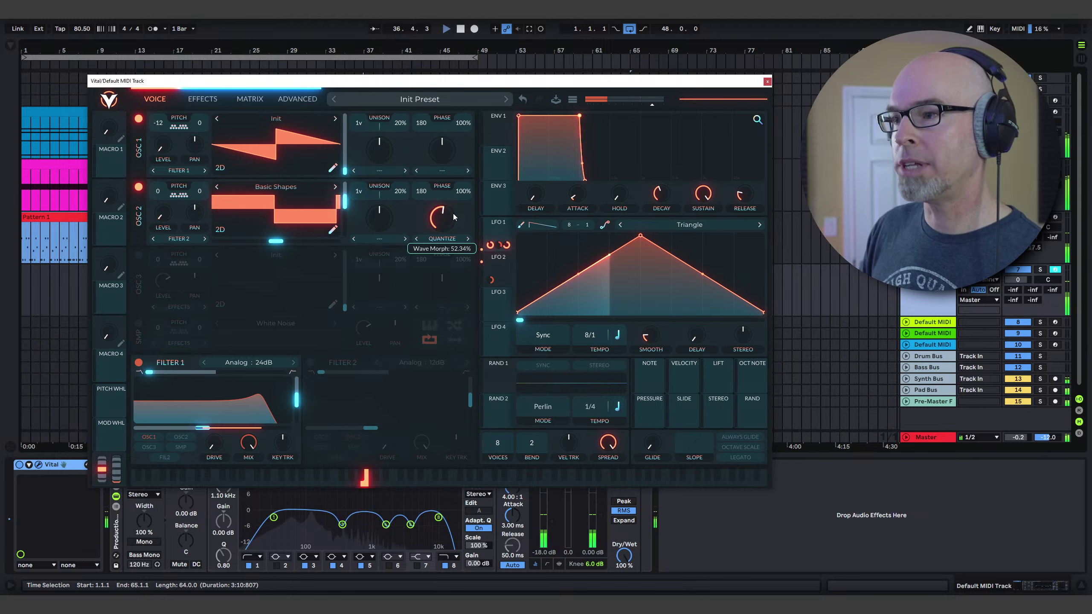
left_click_drag(490, 244, 460, 245)
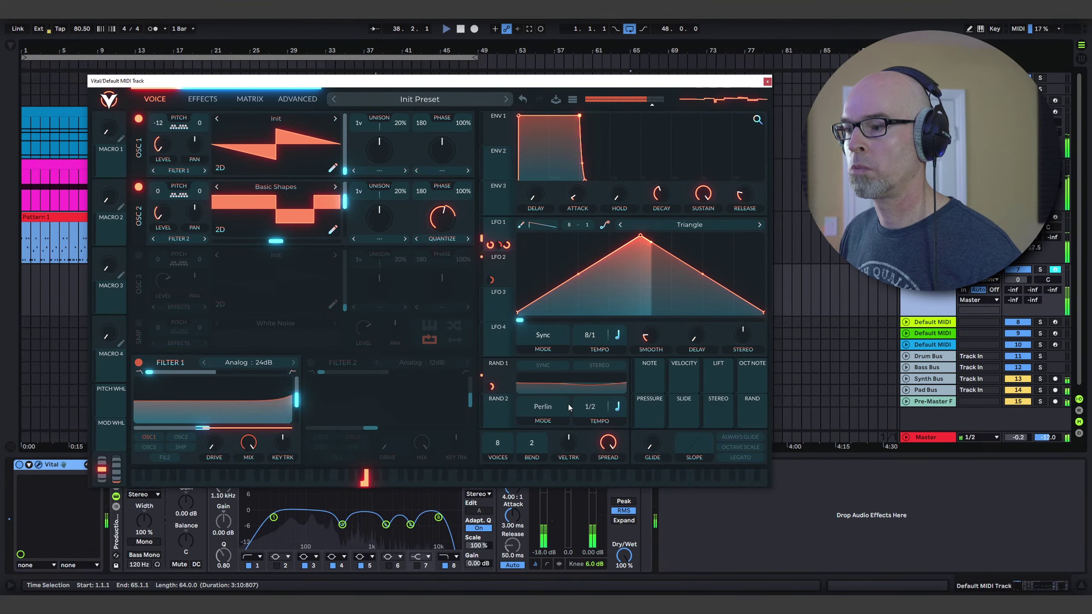
left_click(543, 364)
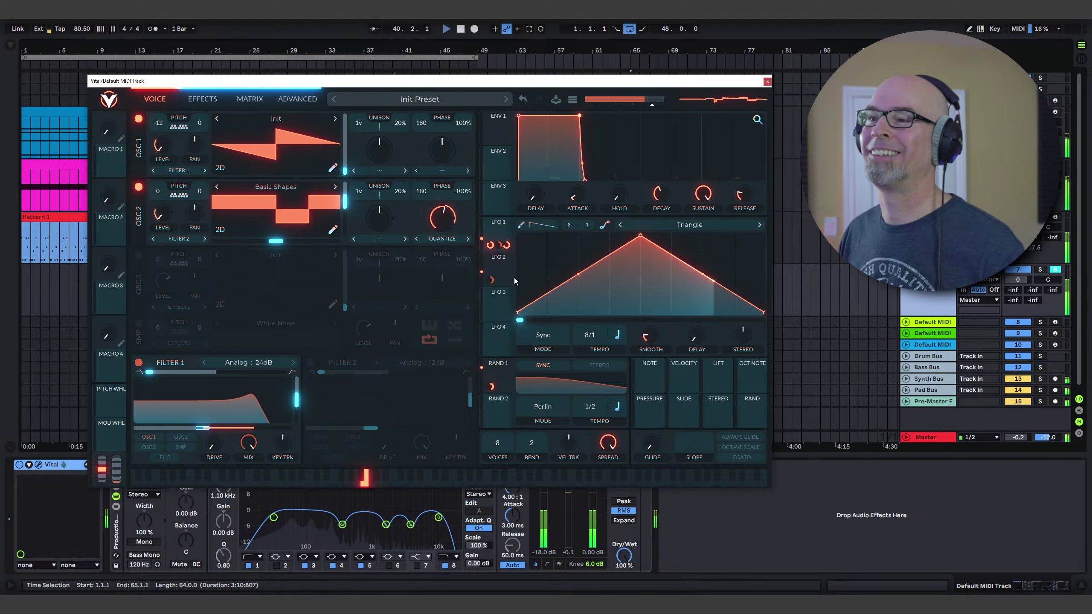
- Set Random 1's tempo to 1/1 and route the Vital track's output to the Synth Bus
scroll(592, 411, "up", 1)
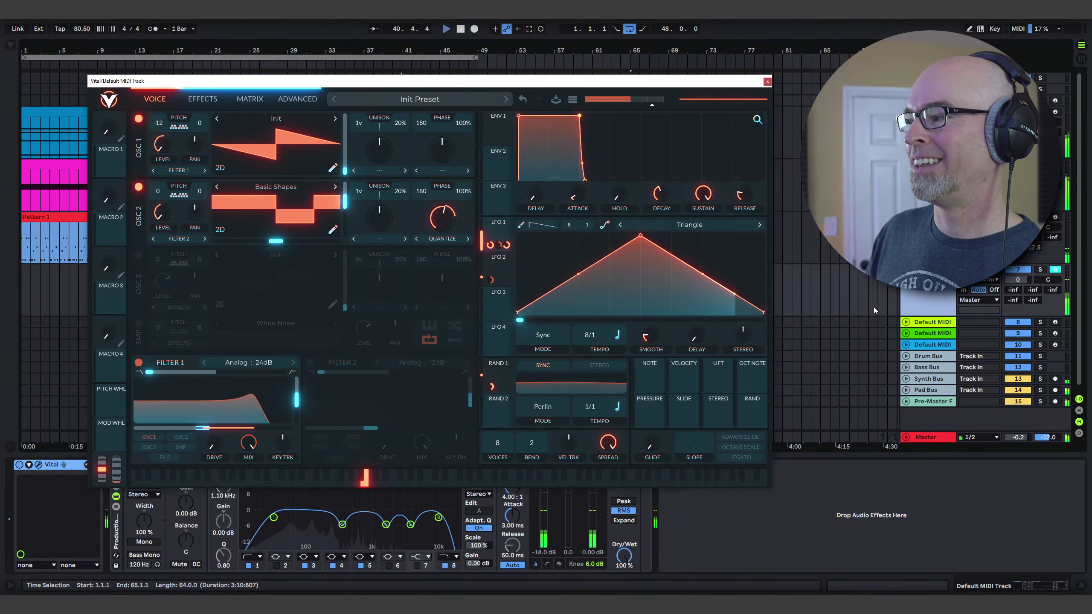
left_click(990, 300)
left_click(985, 376)
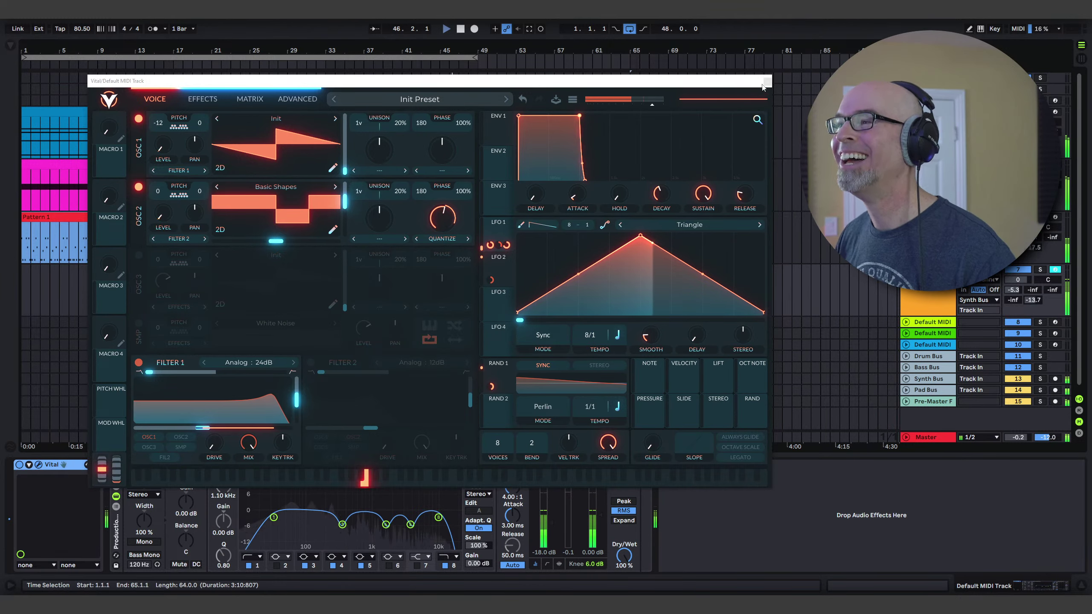
- Create an empty 64-bar MIDI clip from bar 1 to bar 65 on the orange track and enlarge its note editor
key("ctrl+alt+p")
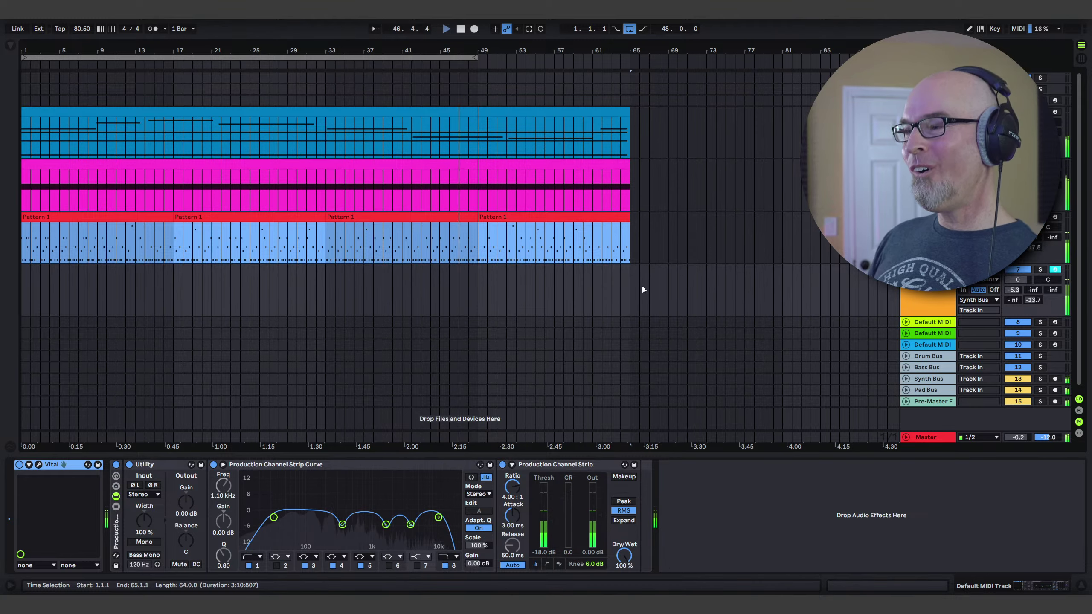
key("ctrl+d")
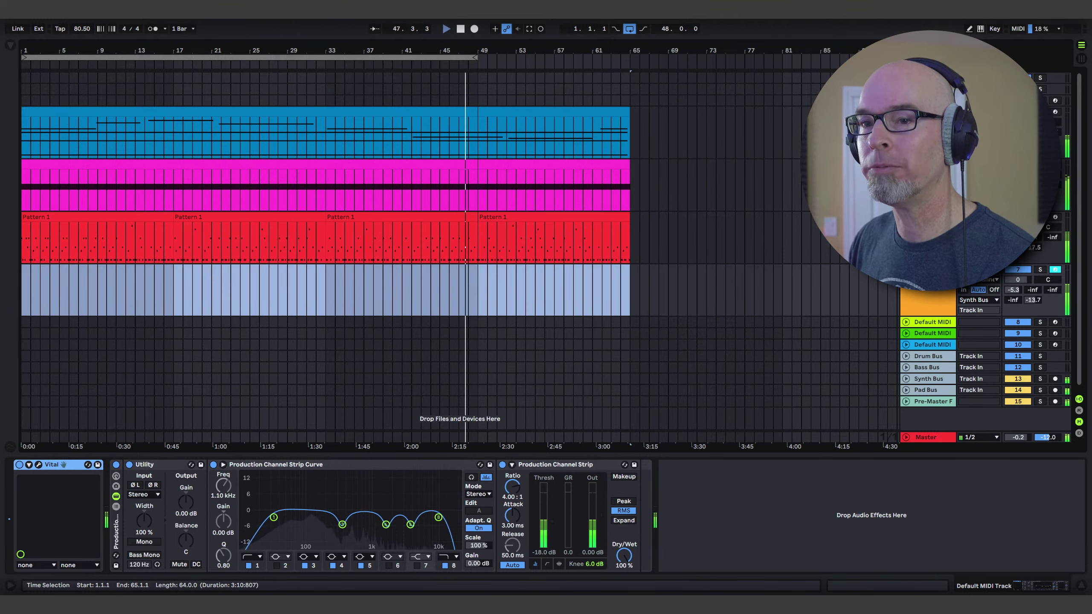
key("ctrl+shift+m")
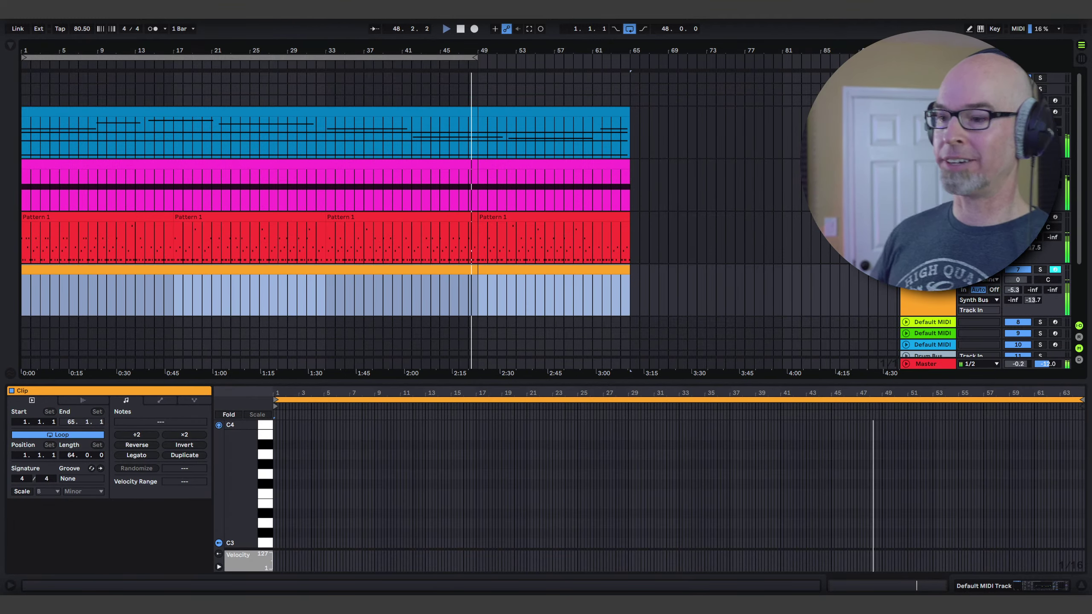
left_click_drag(471, 382, 456, 248)
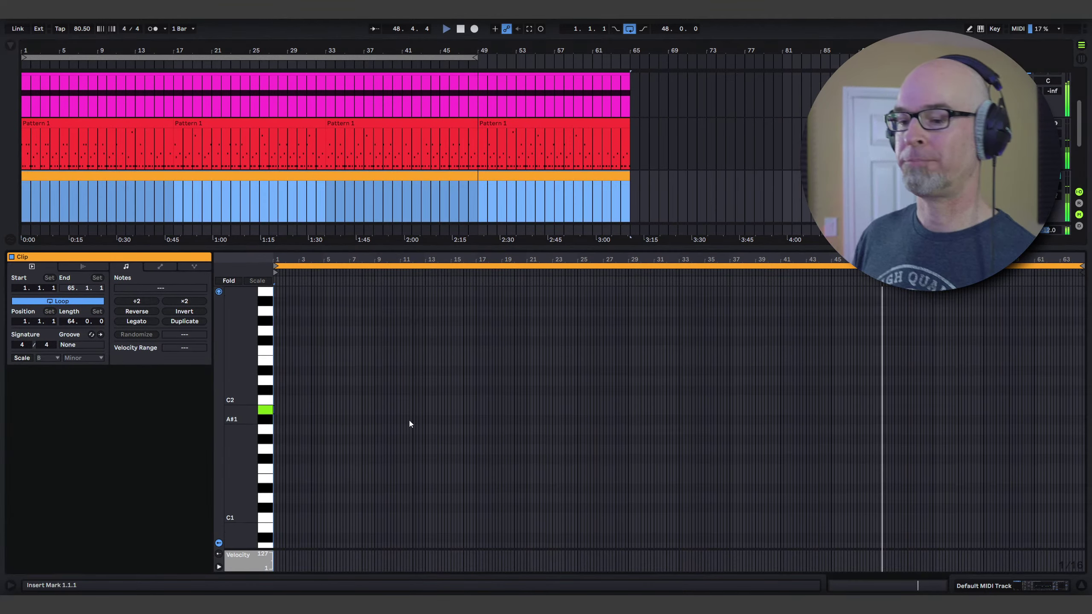
- Set the clip's fixed grid to 8 bars and step-enter one B1 note sustained for the full 64 bars
key("space")
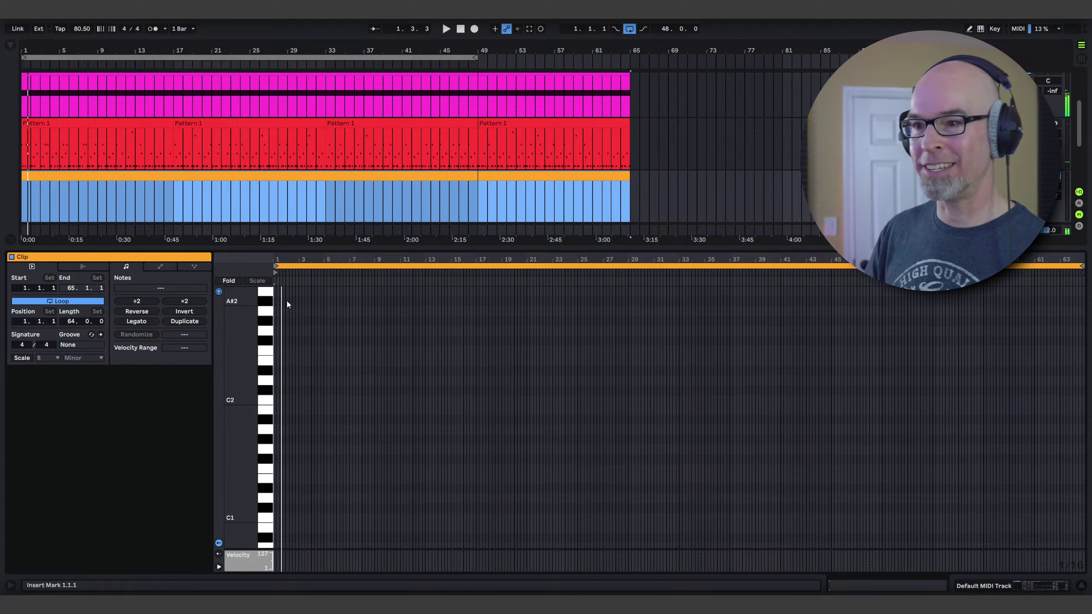
left_click(275, 411)
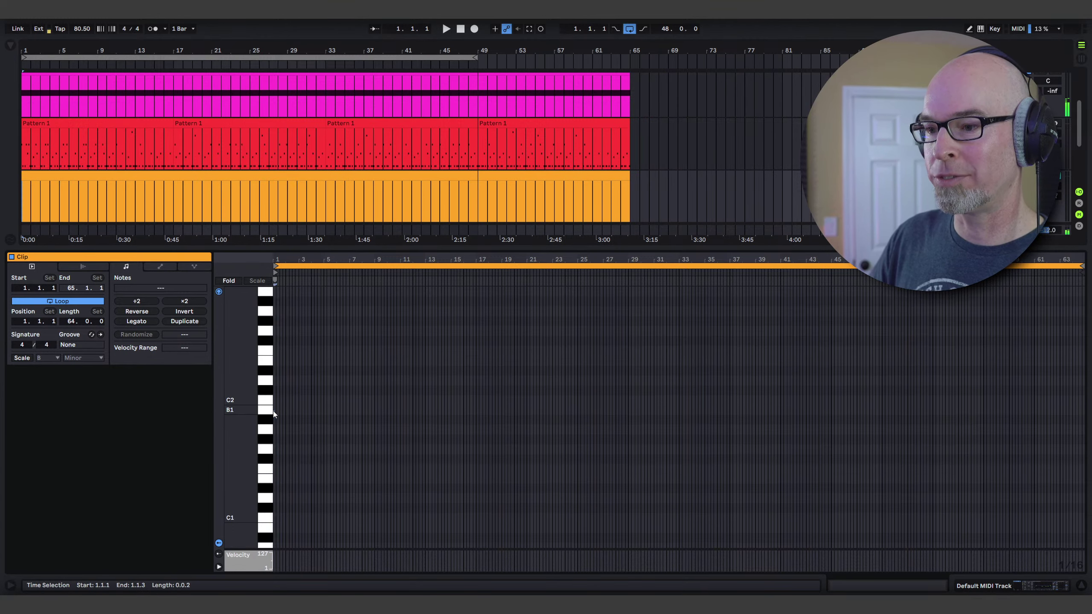
right_click(276, 409)
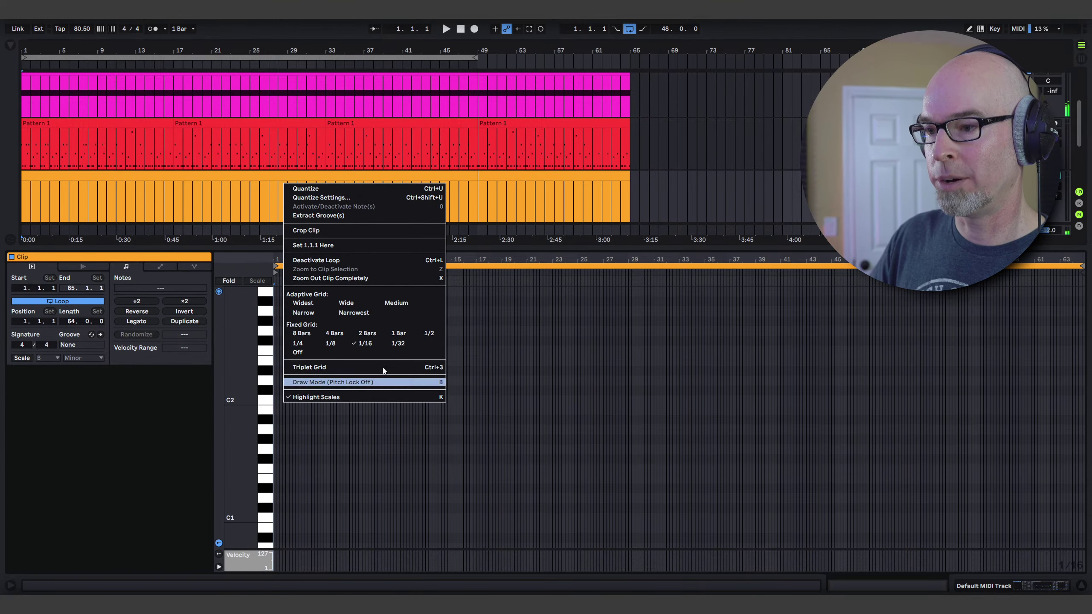
left_click(296, 334)
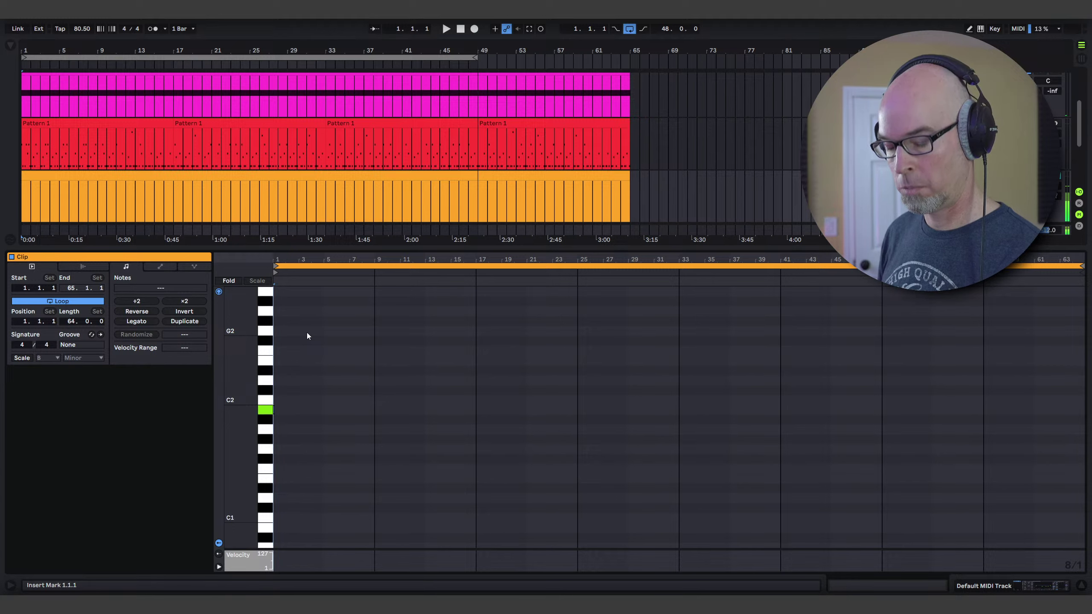
key("Right")
key("Right")
key("Right")
key("Right")
key("Right")
key("Right")
key("Right")
key("Right")
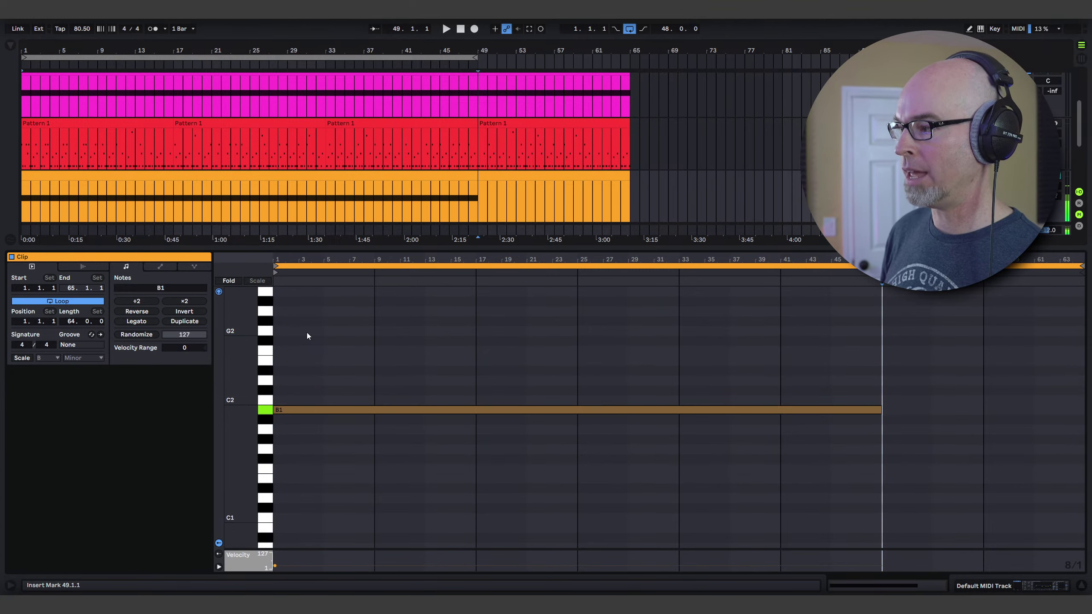
- Play the arrangement from the start, shrink the note editor and set the orange track's volume to -4.1 dB
key("space")
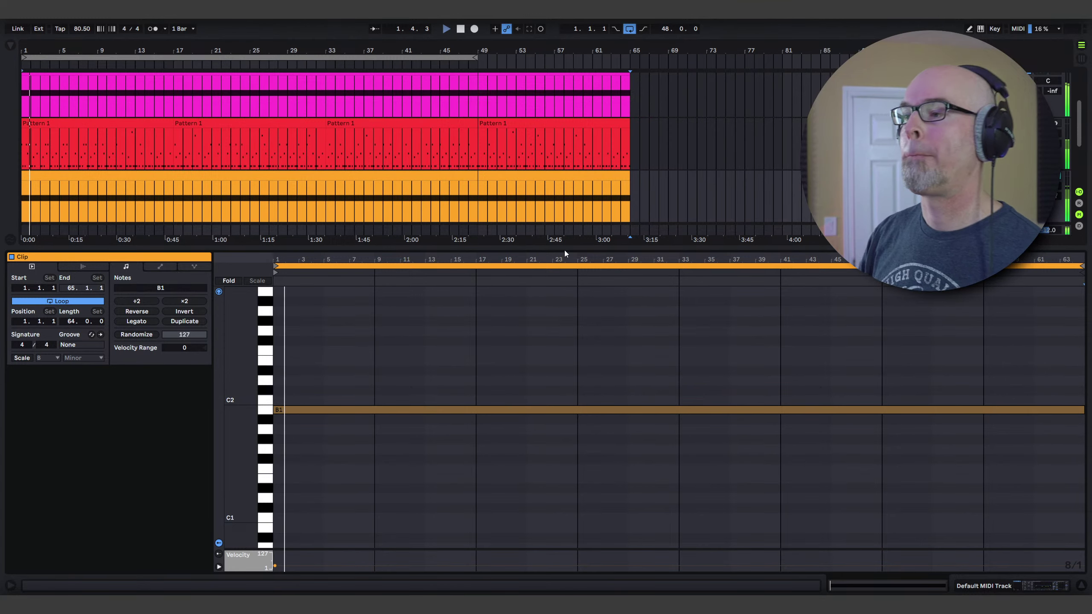
left_click_drag(564, 251, 597, 456)
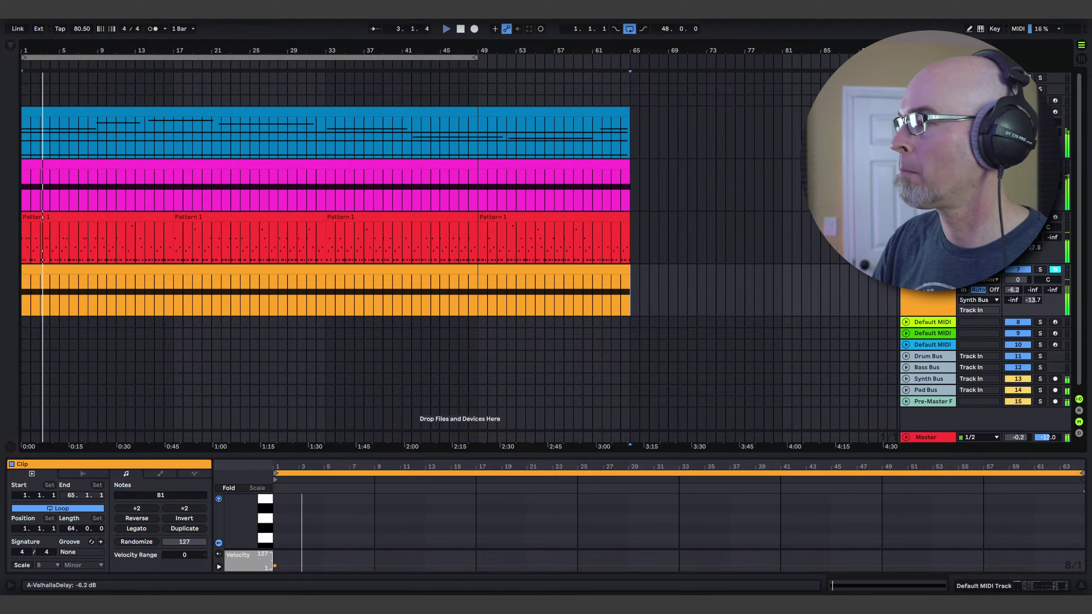
left_click_drag(1018, 279, 1018, 287)
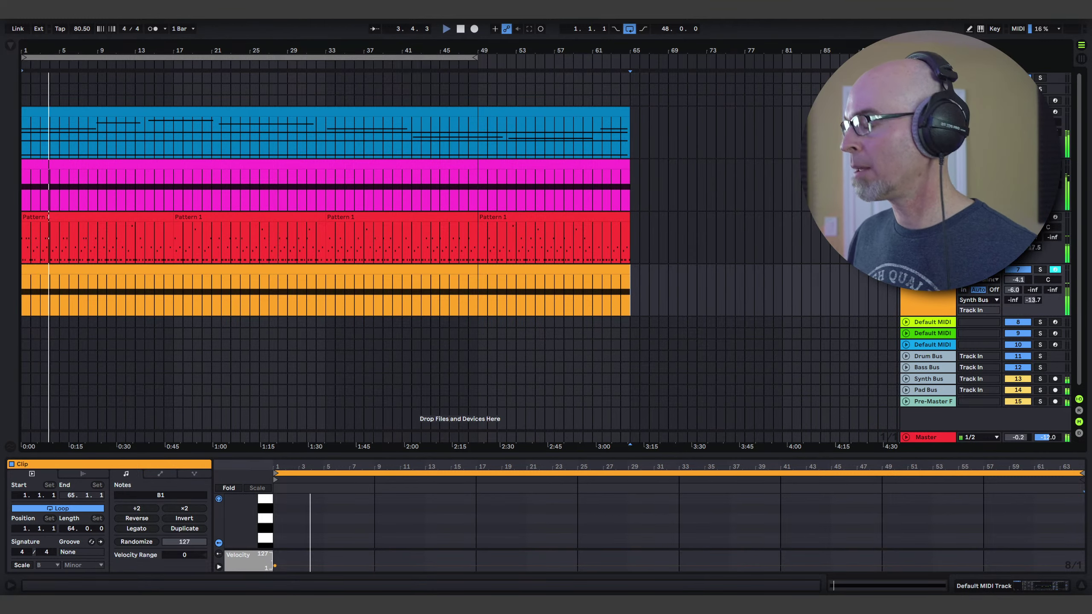
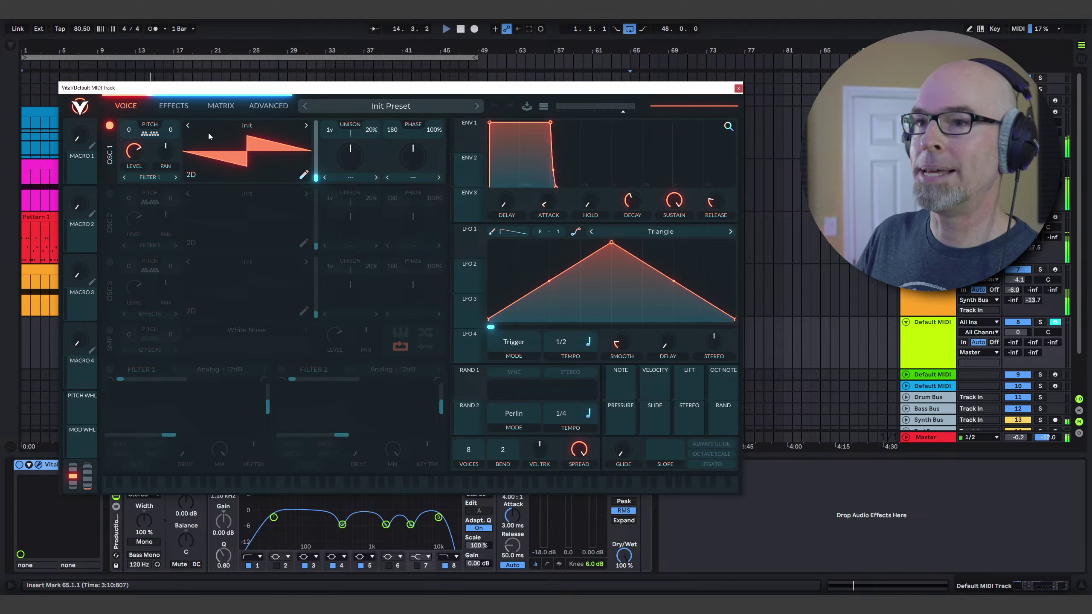
- Load the Factory Basic Shapes wavetable into oscillator 1 and set it to a square wave at about frame 153
left_click(239, 125)
scroll(373, 280, "down", 1)
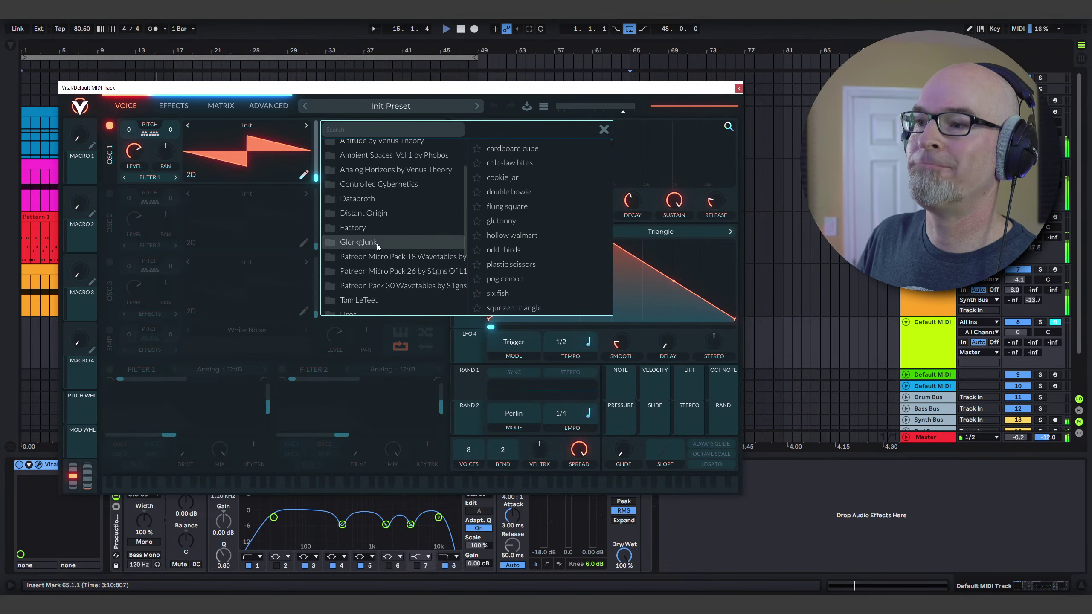
left_click(373, 228)
left_click(518, 149)
left_click(604, 130)
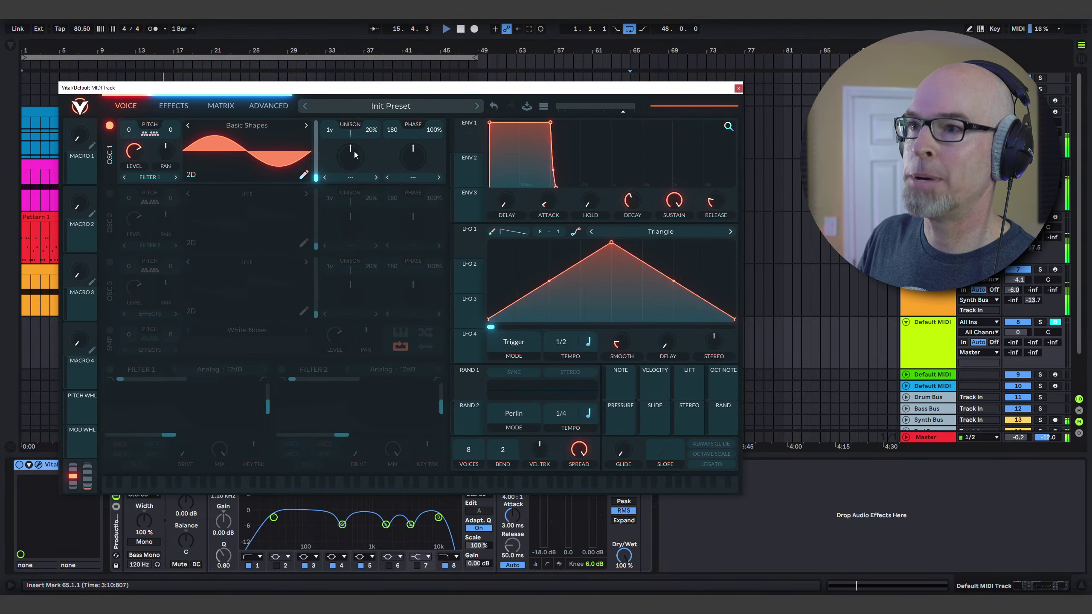
left_click_drag(316, 179, 323, 141)
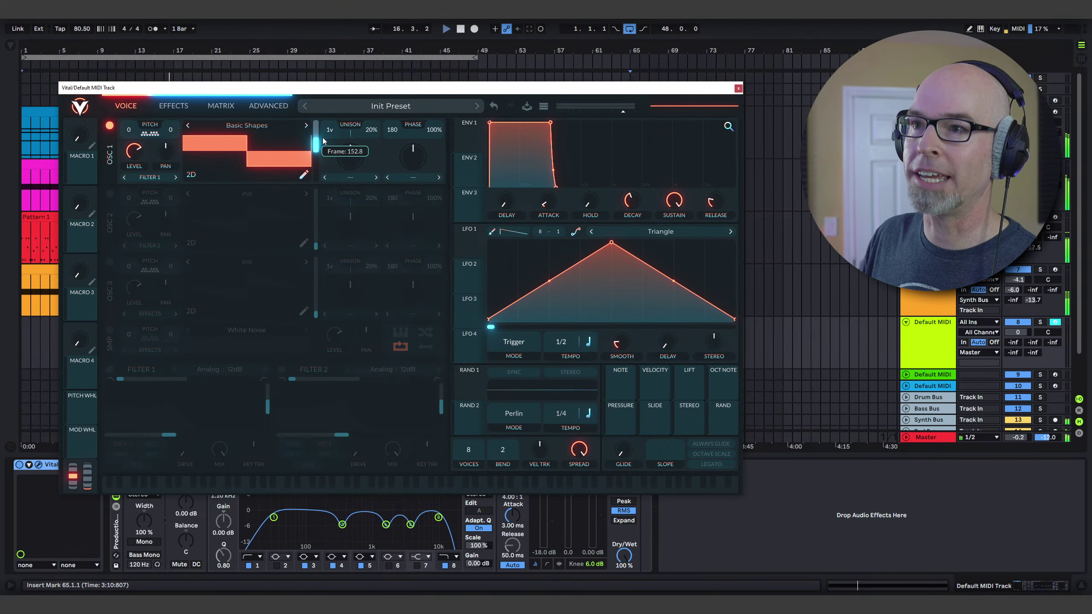
- Turn on Filter 1 as Analog 24dB and shape Envelope 1 with zero sustain and a short decay
left_click(110, 370)
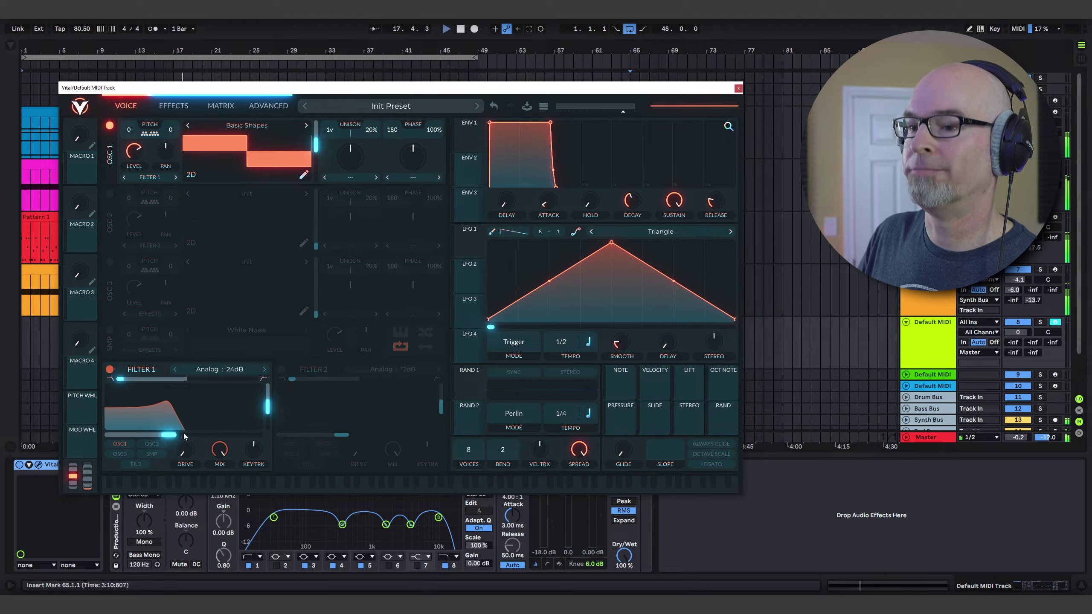
left_click_drag(548, 127, 622, 261)
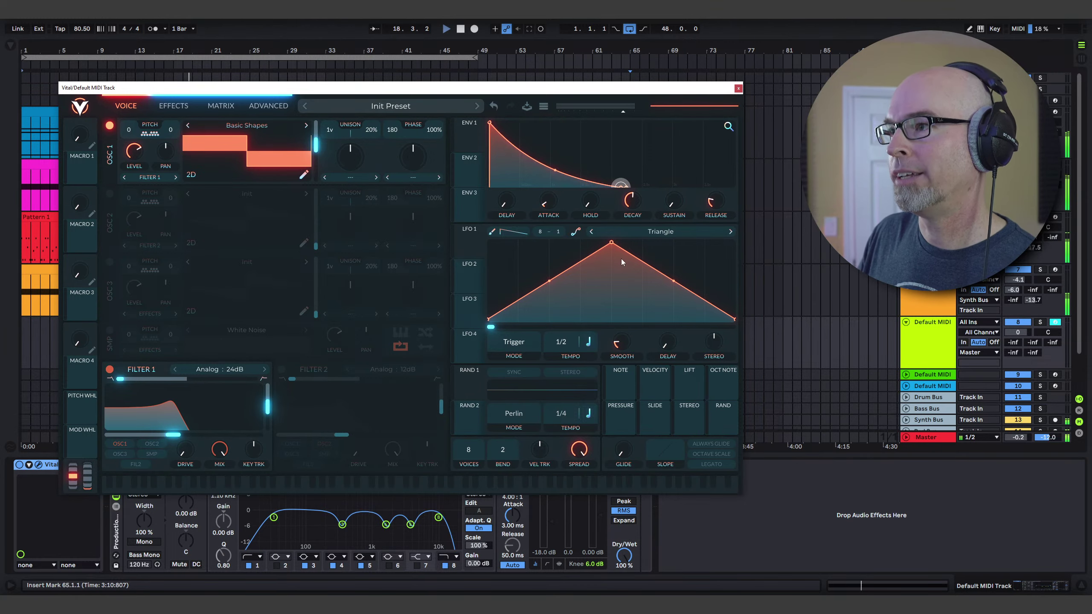
left_click_drag(639, 204, 638, 211)
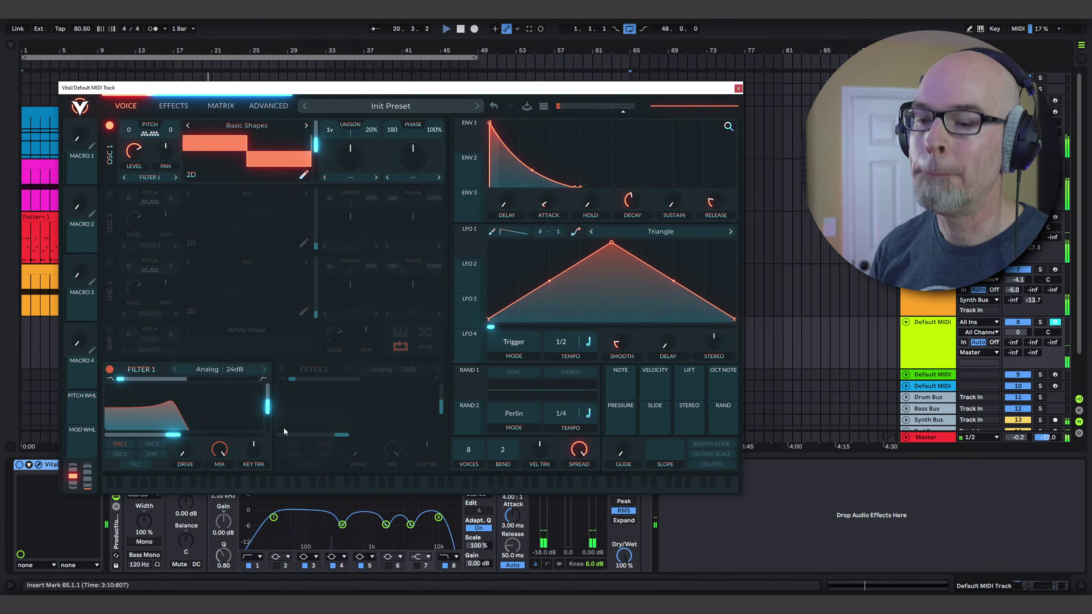
- Sweep Filter 1's cutoff up and back to a low setting, and transpose oscillator 1 to -12 semitones
left_click_drag(175, 438, 237, 443)
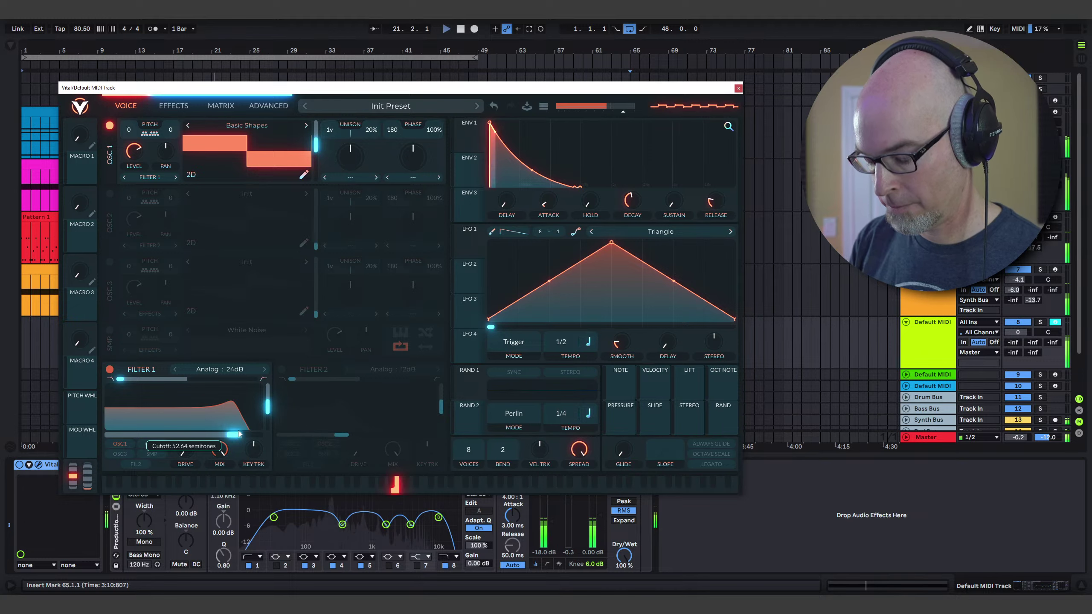
left_click_drag(230, 436, 177, 435)
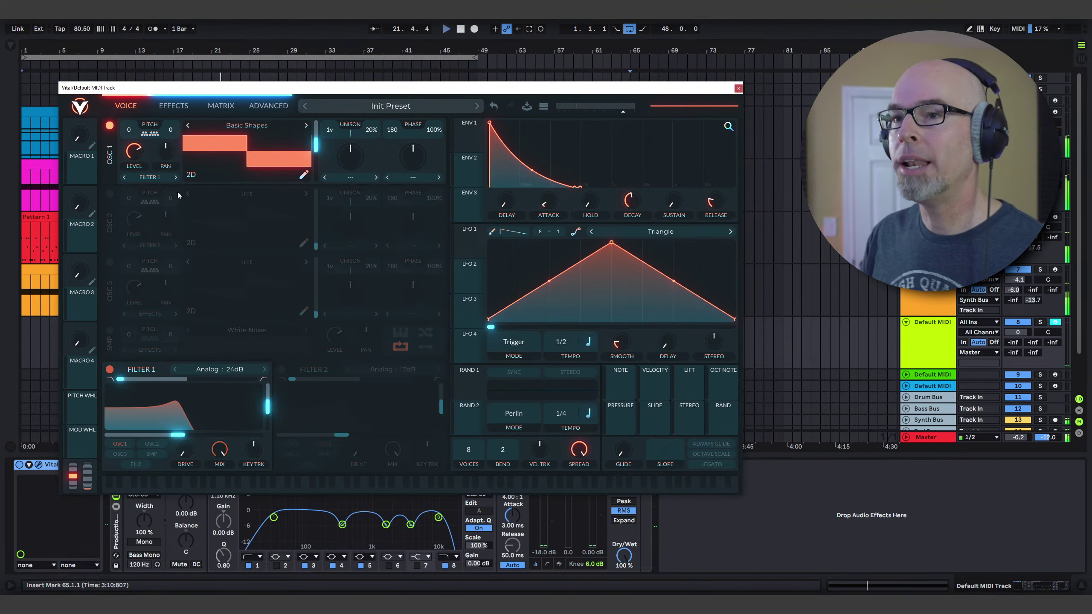
left_click_drag(128, 130, 133, 136)
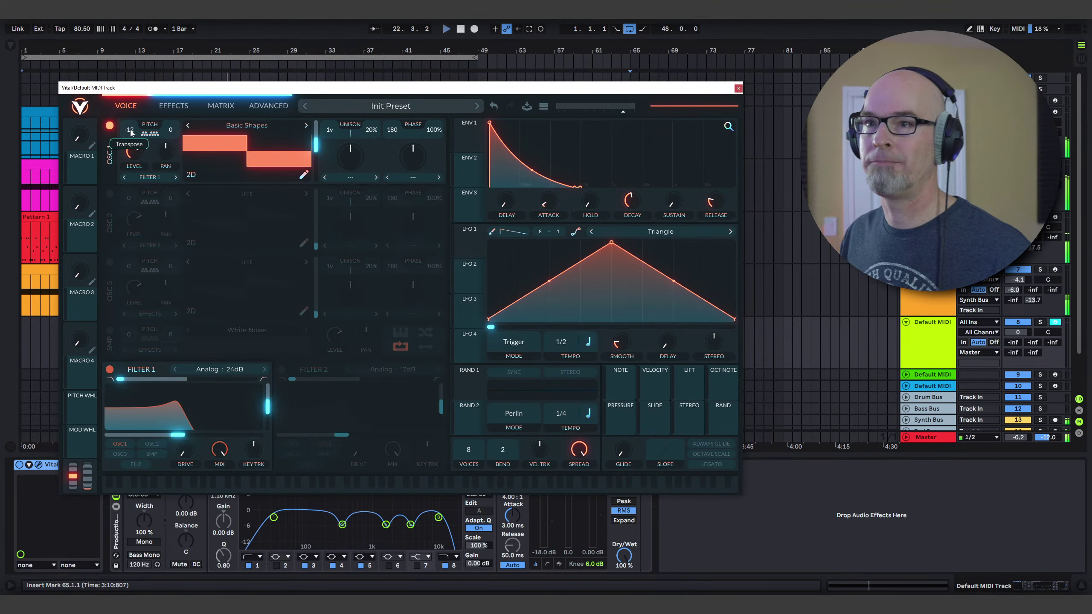
- Turn on oscillator 2 with the Init waveform and also route it through Filter 1
left_click(109, 194)
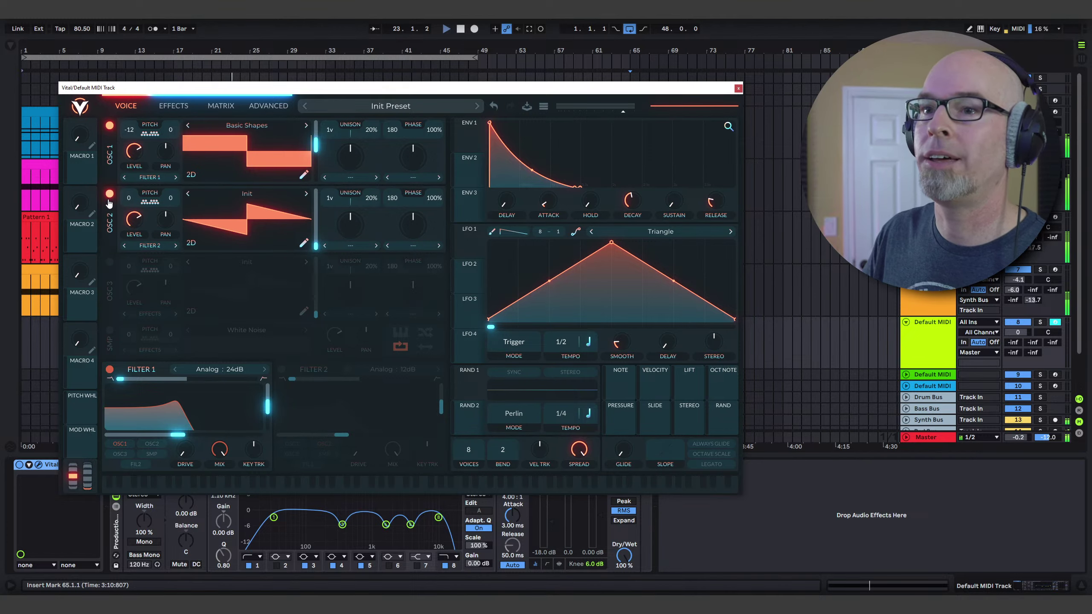
left_click(288, 195)
left_click(194, 418)
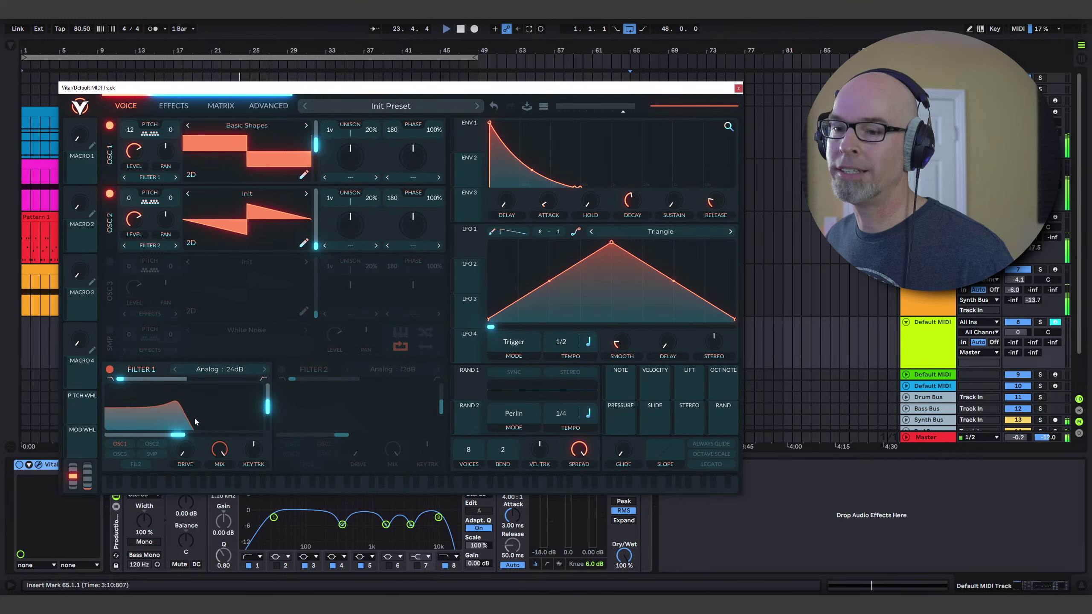
left_click(154, 443)
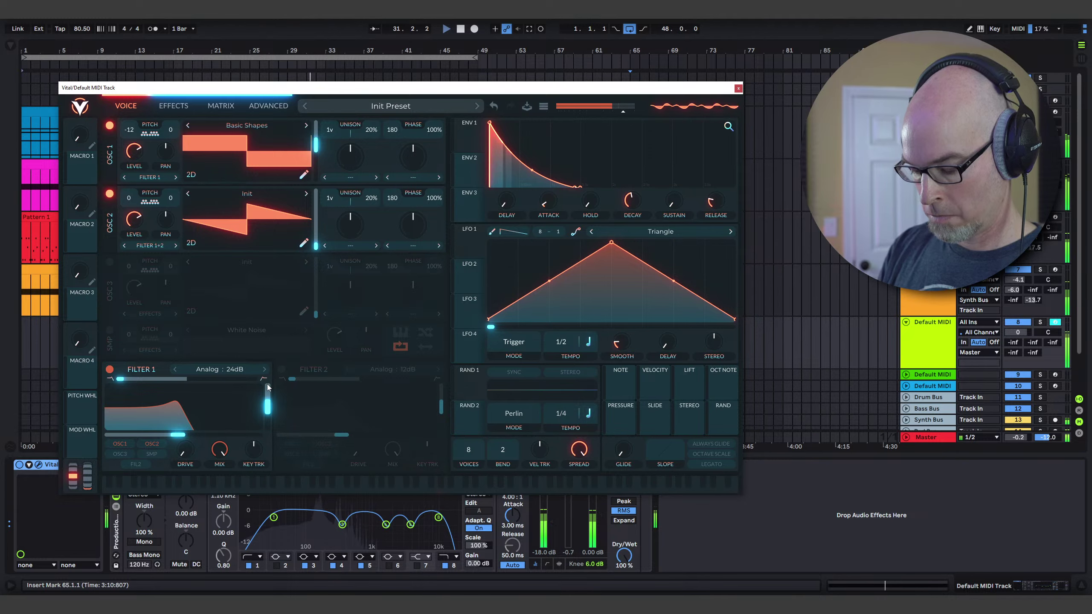
- Create a two-bar MIDI clip from bar 17 to bar 19 on the lime-green track and enlarge its note editor
left_click(738, 89)
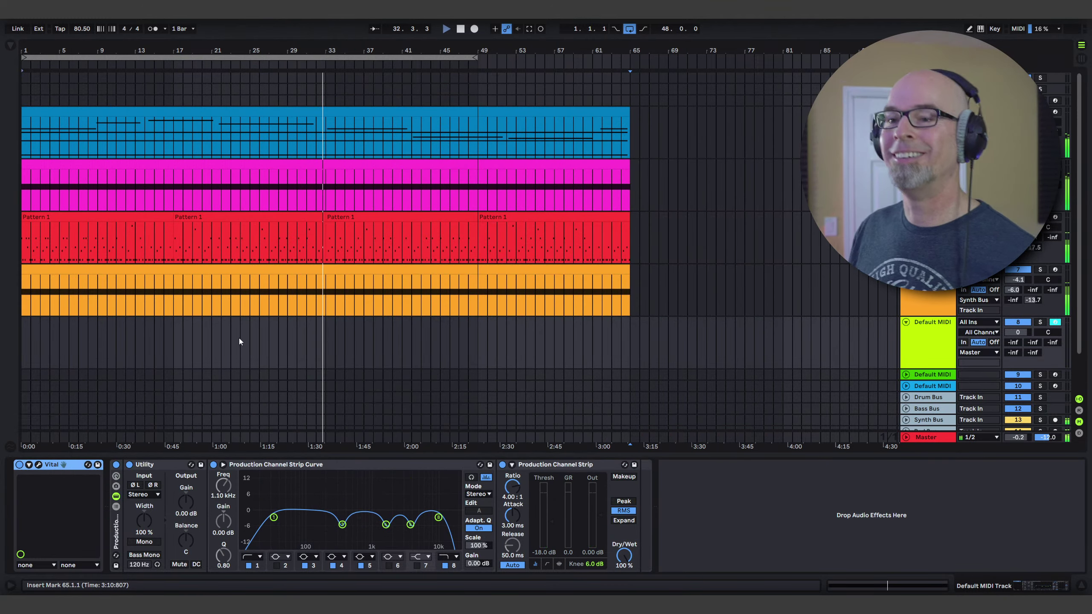
left_click_drag(175, 330, 189, 332)
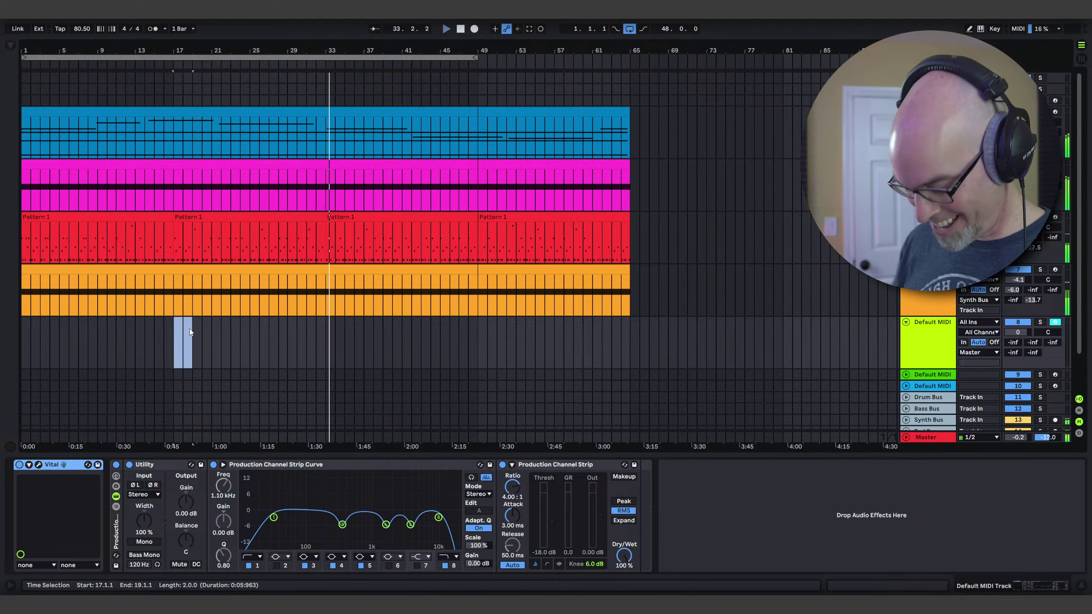
key("ctrl+shift+m")
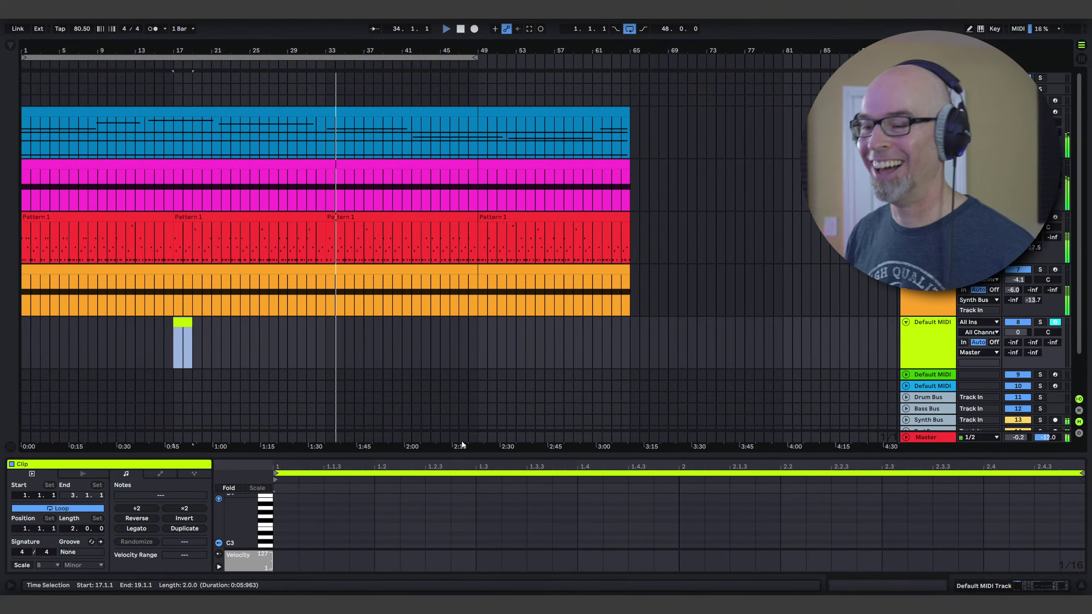
left_click_drag(464, 456, 474, 258)
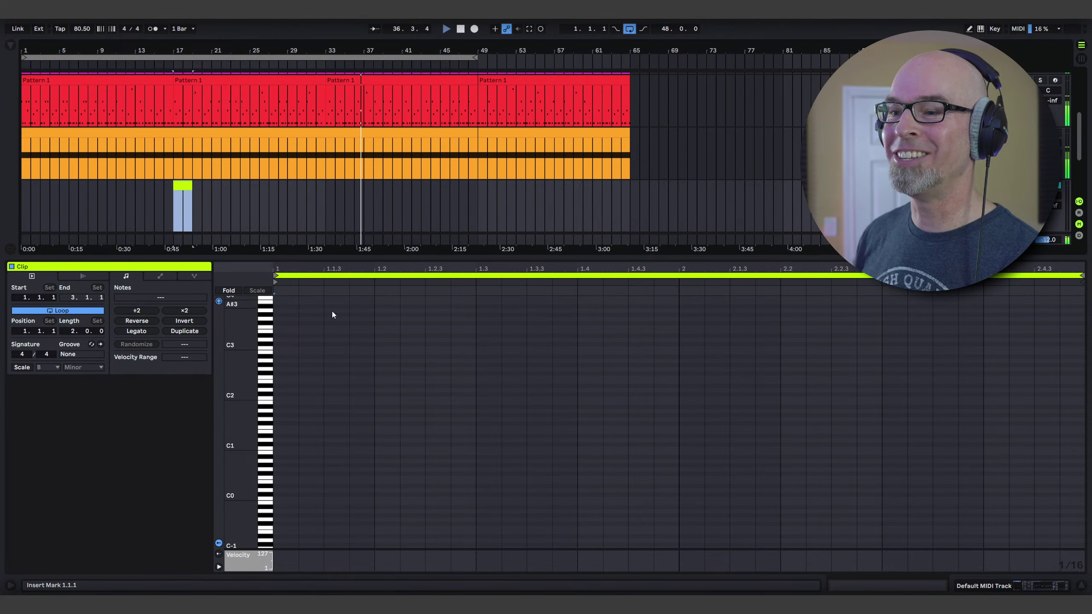
- Step-enter consecutive sixteenth notes E3, F#3, E3, D3, E3, D3 and B2 from the start of the lime-green clip
double_click(281, 330)
key("t")
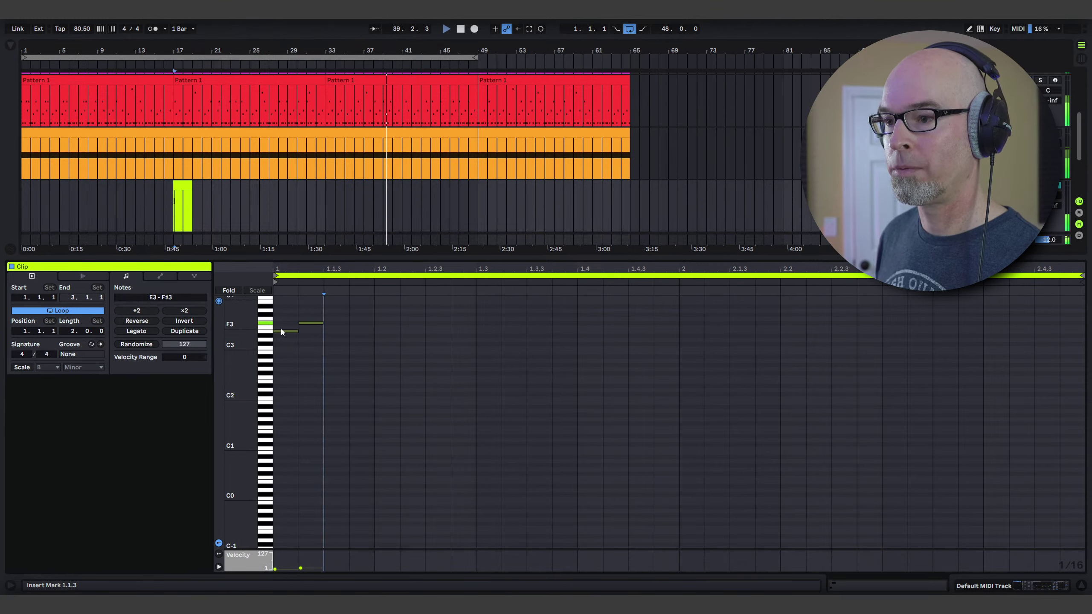
key("Right")
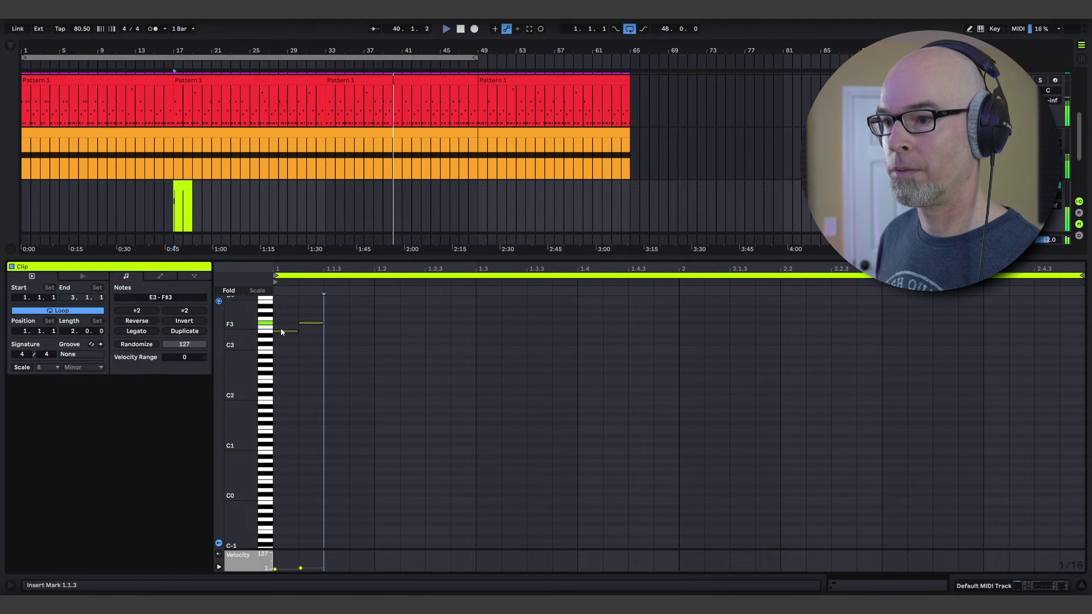
key("d")
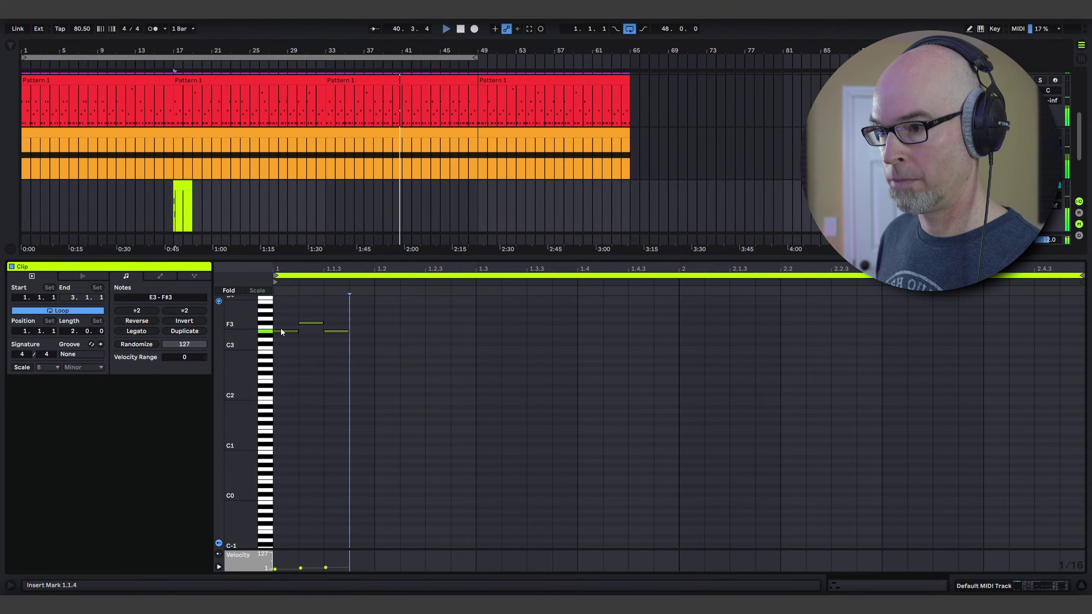
key("s")
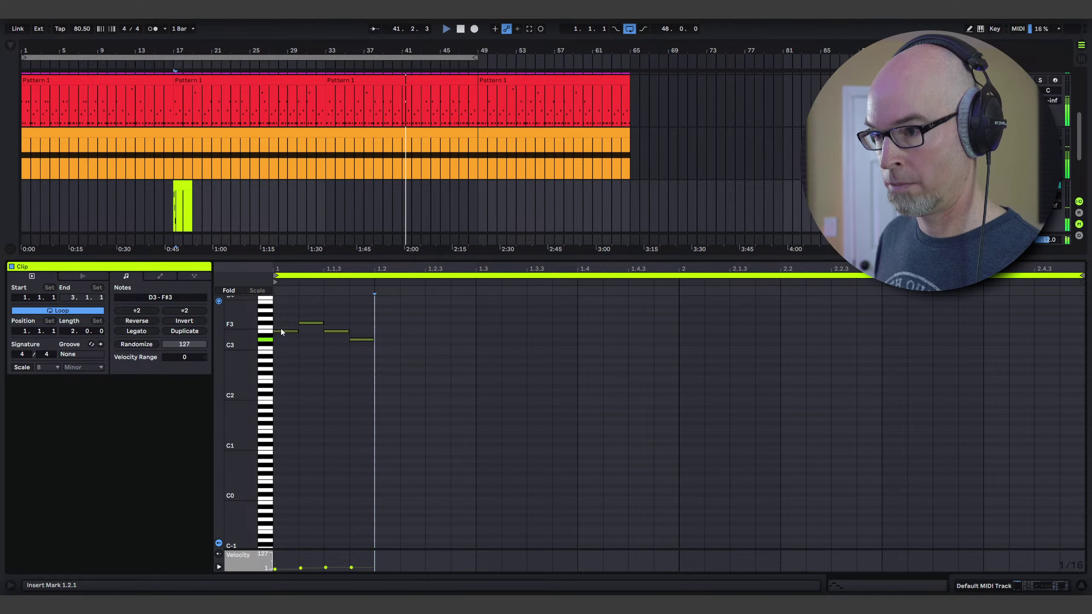
key("d")
key("s")
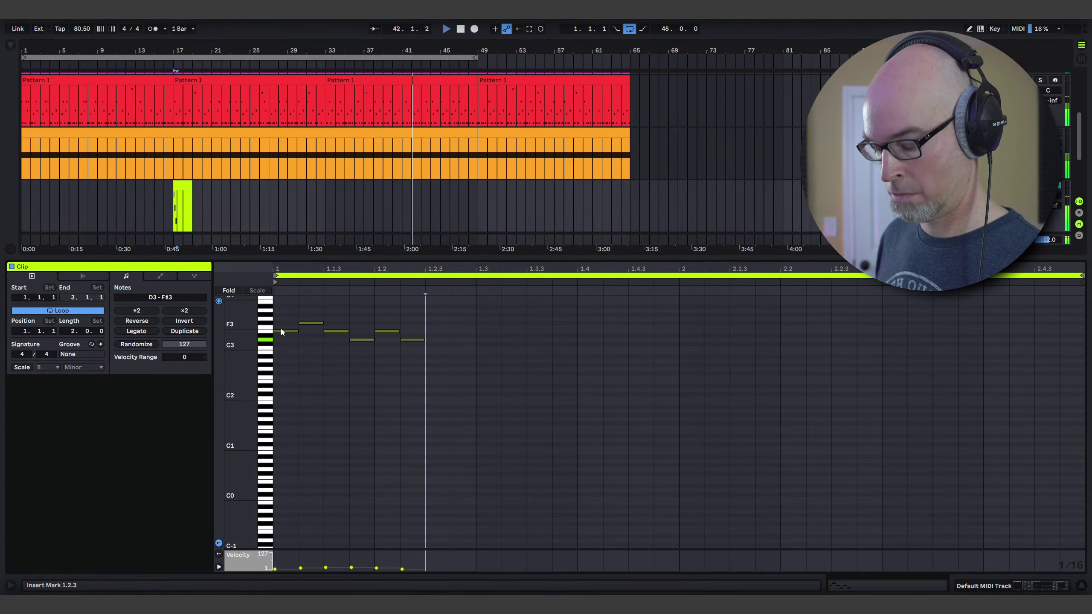
key("z")
key("j")
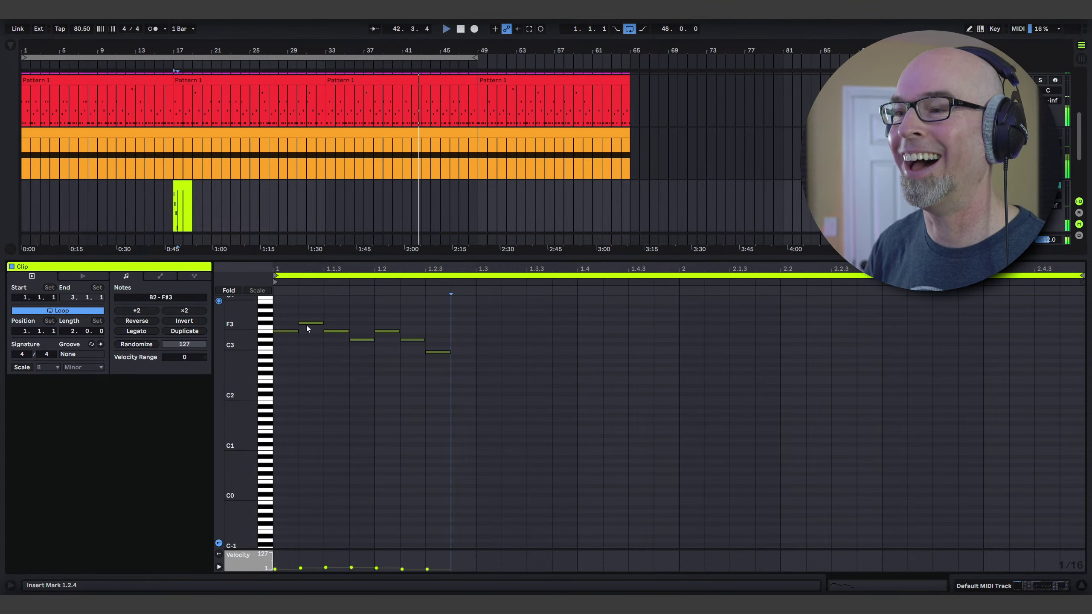
- Lengthen the final B2 note to the end of the clip's first bar and audition the phrase
key("space")
key("space")
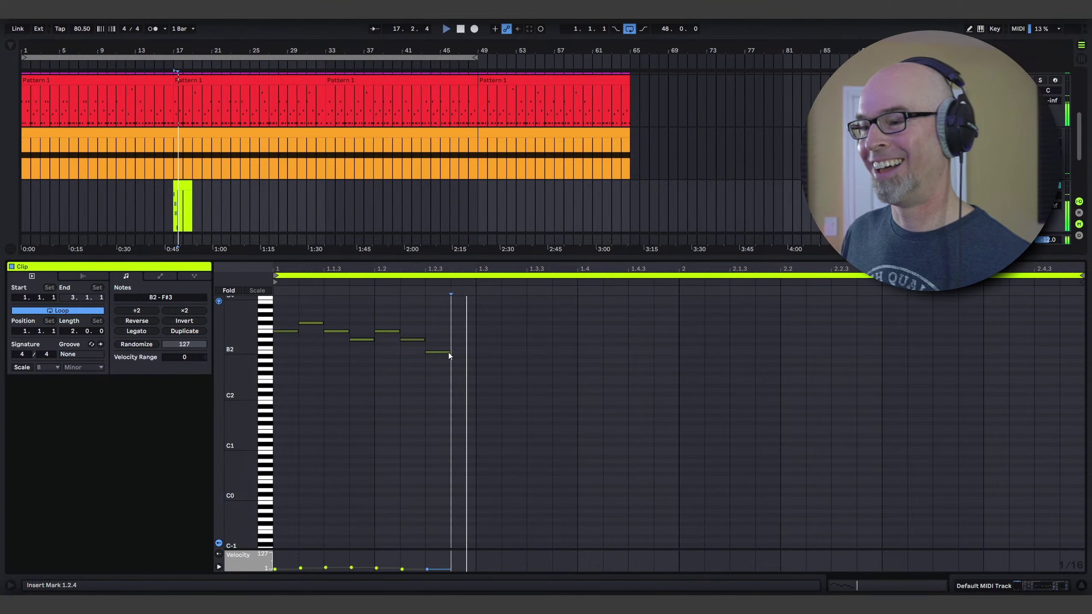
left_click_drag(449, 352, 632, 340)
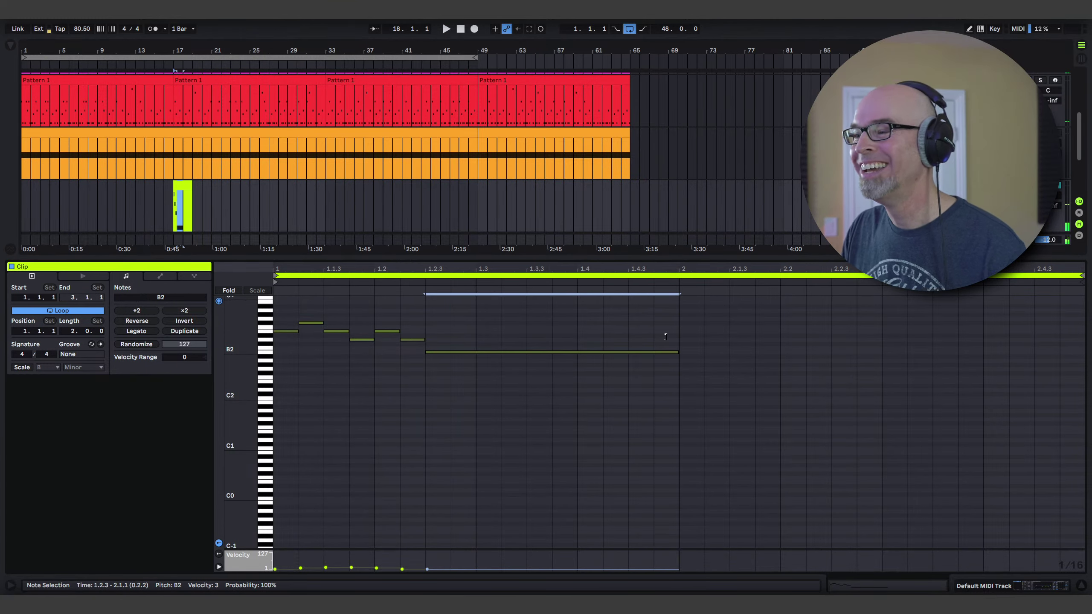
key("space")
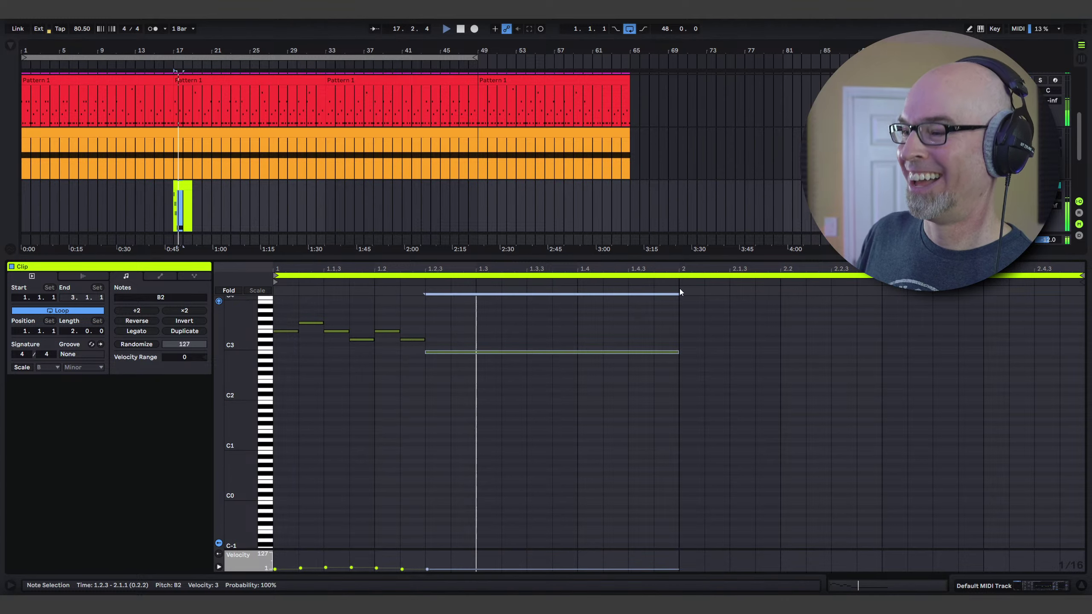
key("space")
- Duplicate the one-bar phrase into the clip's second bar and play it back
left_click_drag(682, 335, 279, 294)
key("ctrl+d")
key("space")
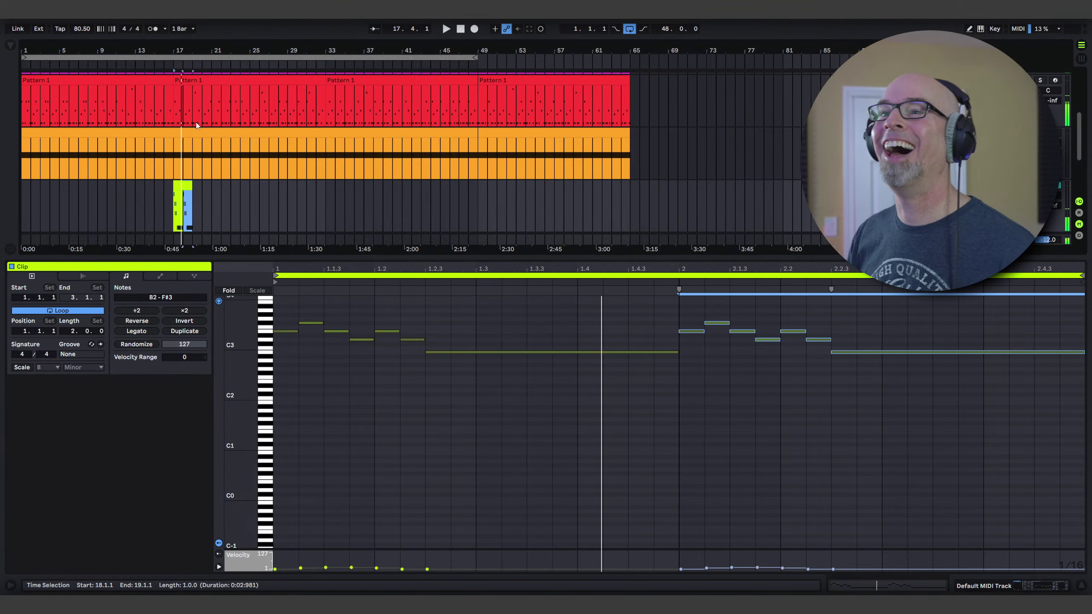
key("space")
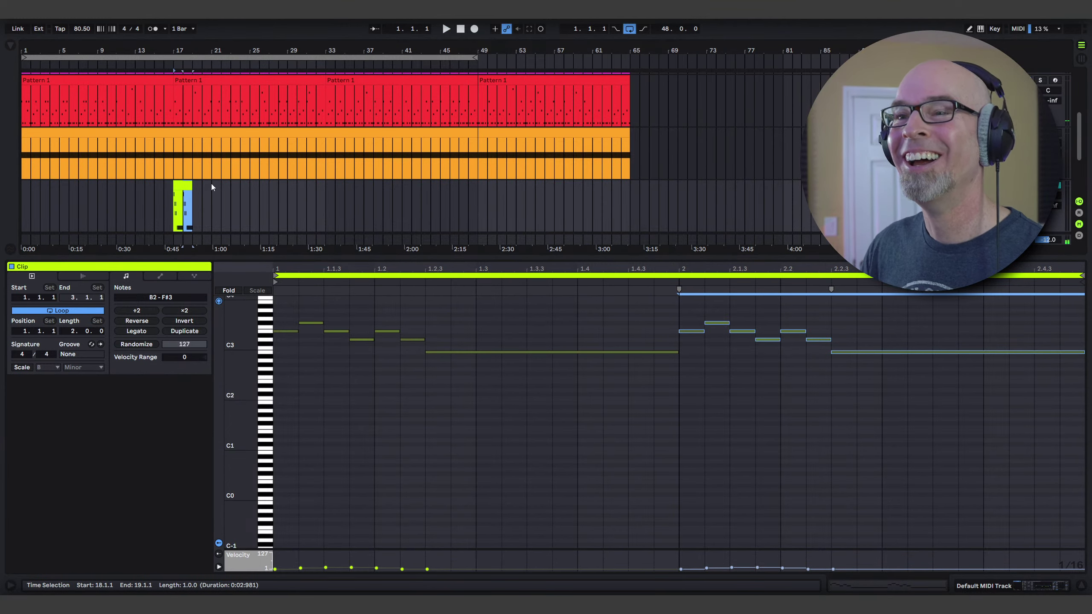
- Move the second bar of the lime-green clip to bar 1 of its track and extend it to bar 5
left_click_drag(185, 186, 58, 189)
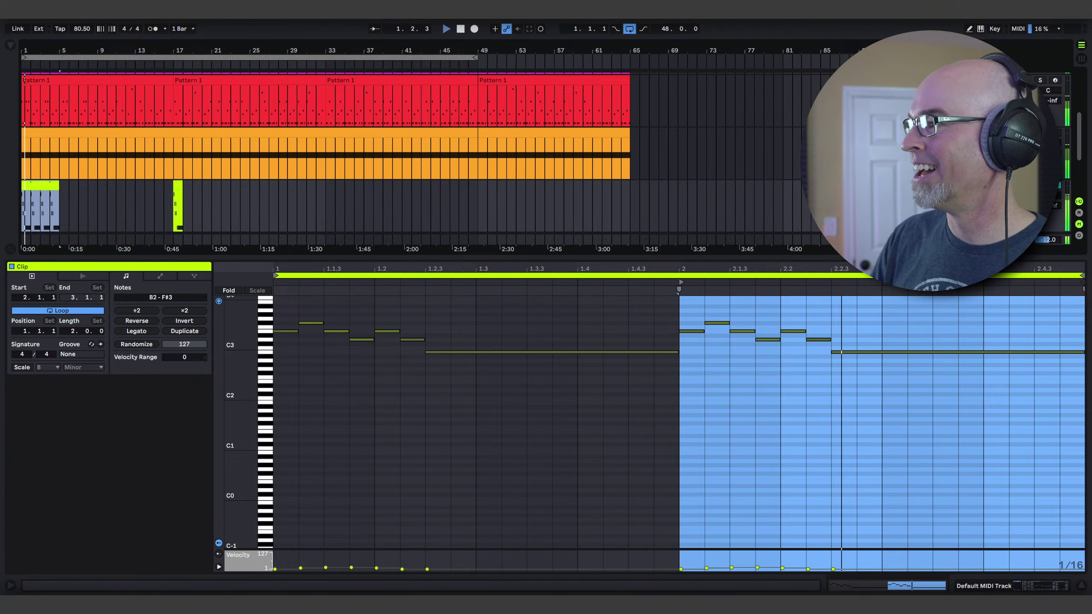
left_click(988, 259)
left_click(985, 319)
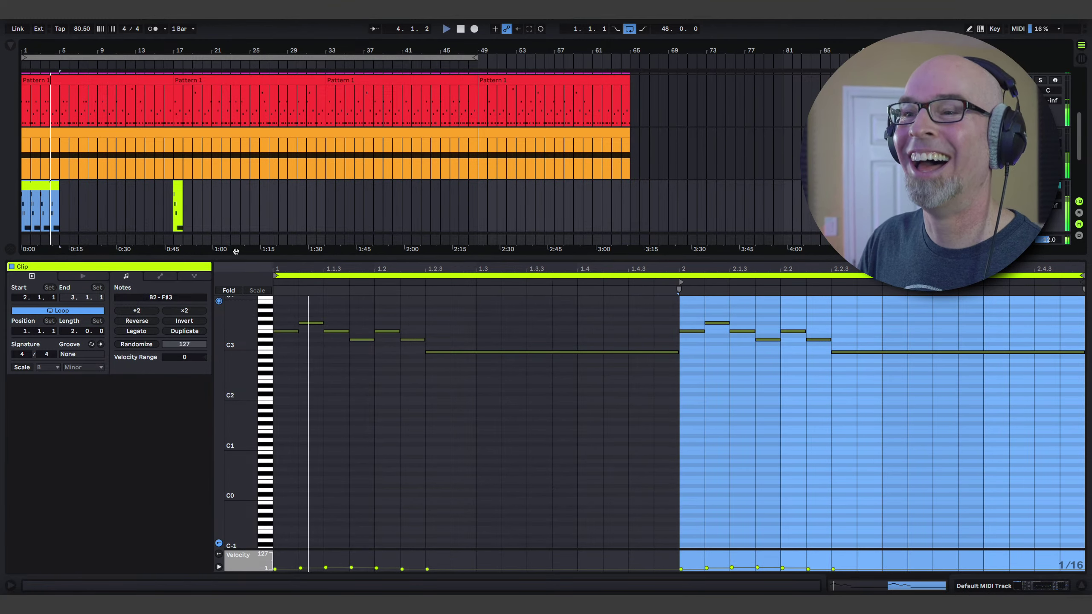
- Enlarge the arrangement area and delete the leftover one-bar clip at bar 17 on the lime-green track
left_click_drag(202, 258, 222, 424)
left_click(178, 265)
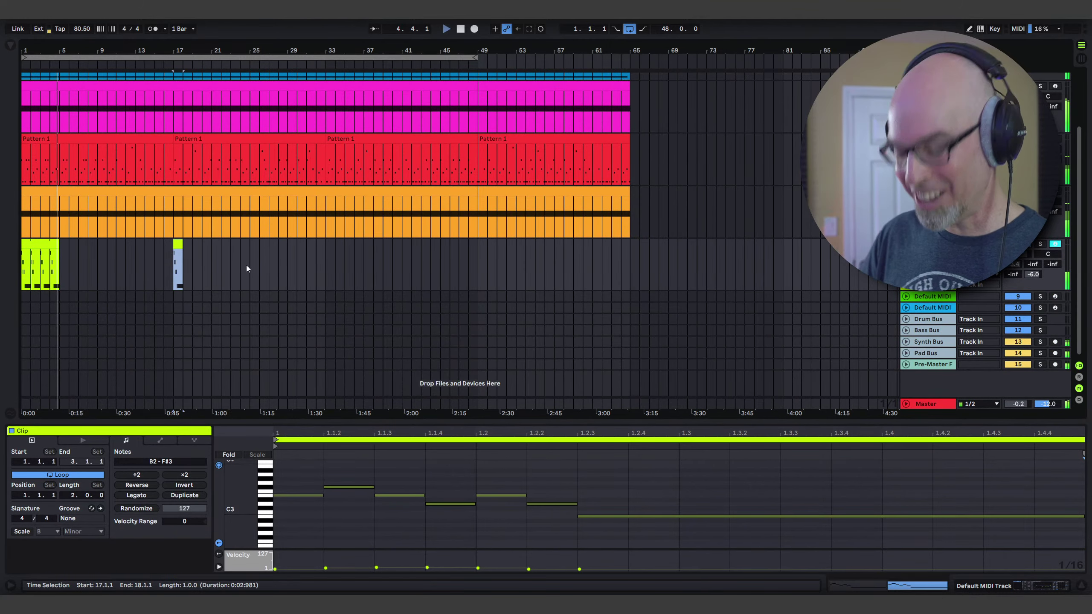
key("Delete")
key("space")
key("space")
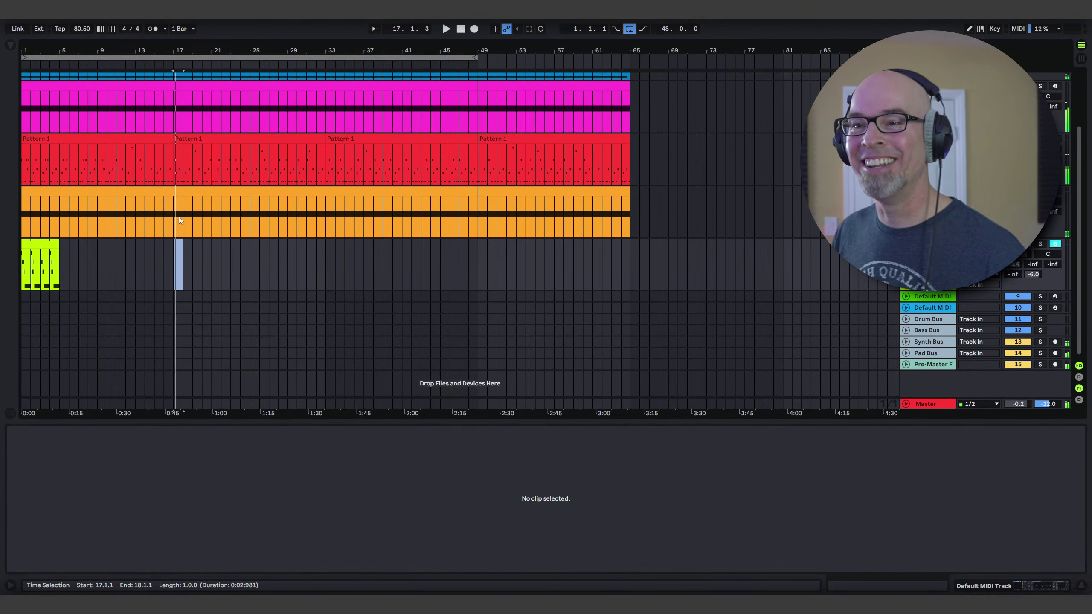
- Play the arrangement from the start and trim the lime-green clip to one bar, ending at bar 2
double_click(461, 29)
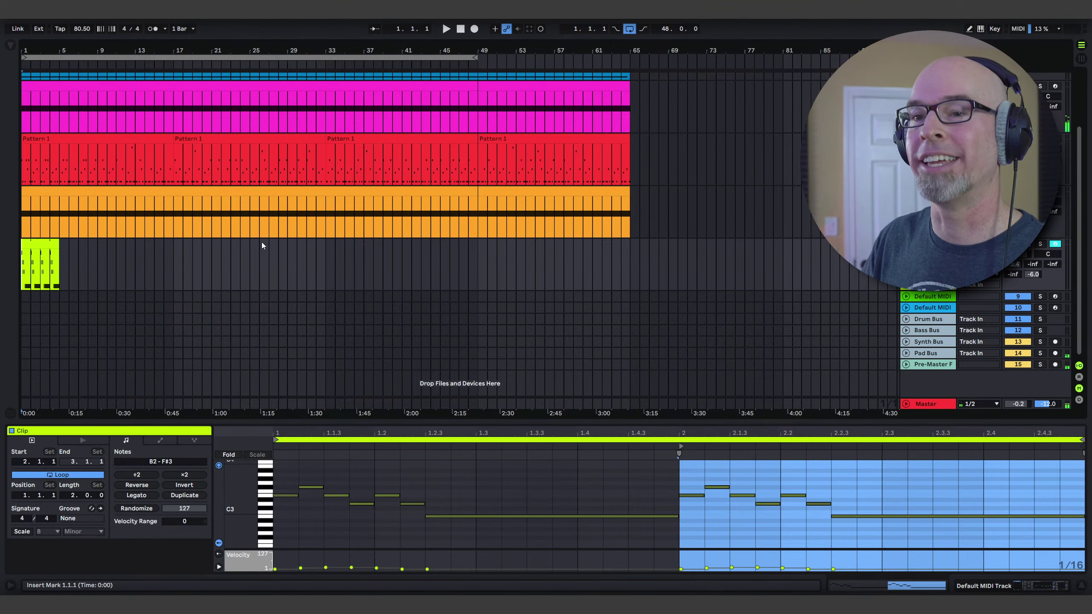
key("space")
key("plus")
key("plus")
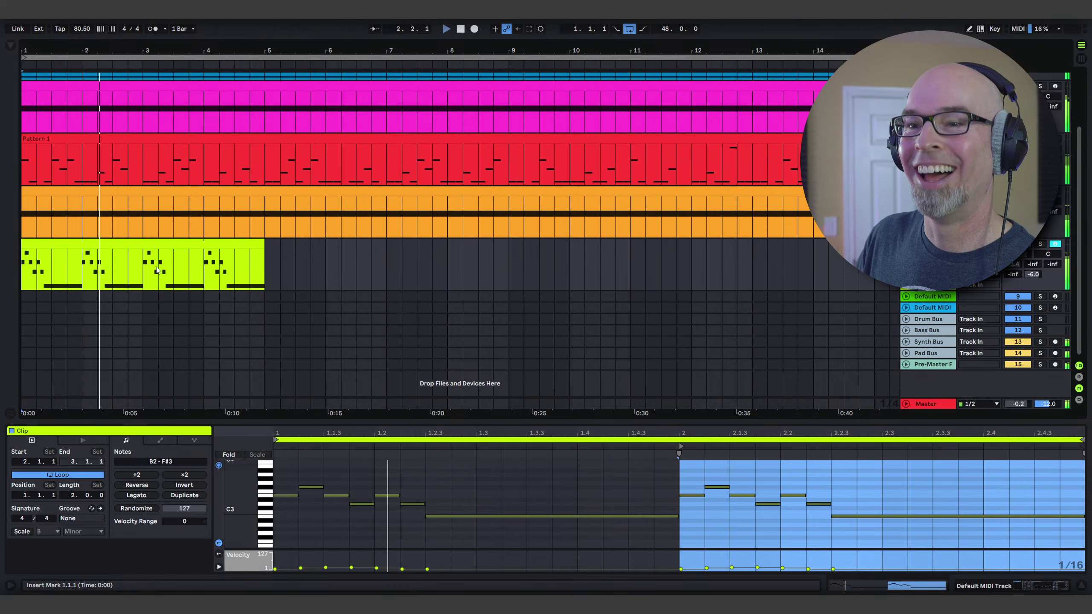
key("space")
left_click_drag(264, 250, 87, 250)
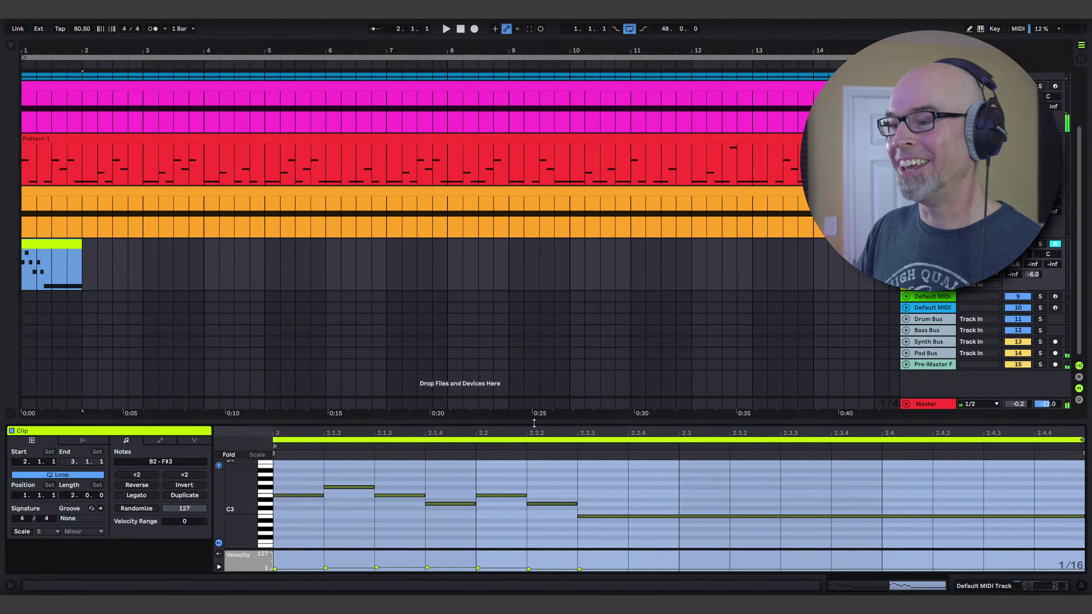
- Enlarge the note editor, set the clip's loop length to 3 bars and play the clip
left_click_drag(534, 423, 507, 224)
left_click_drag(72, 297, 72, 293)
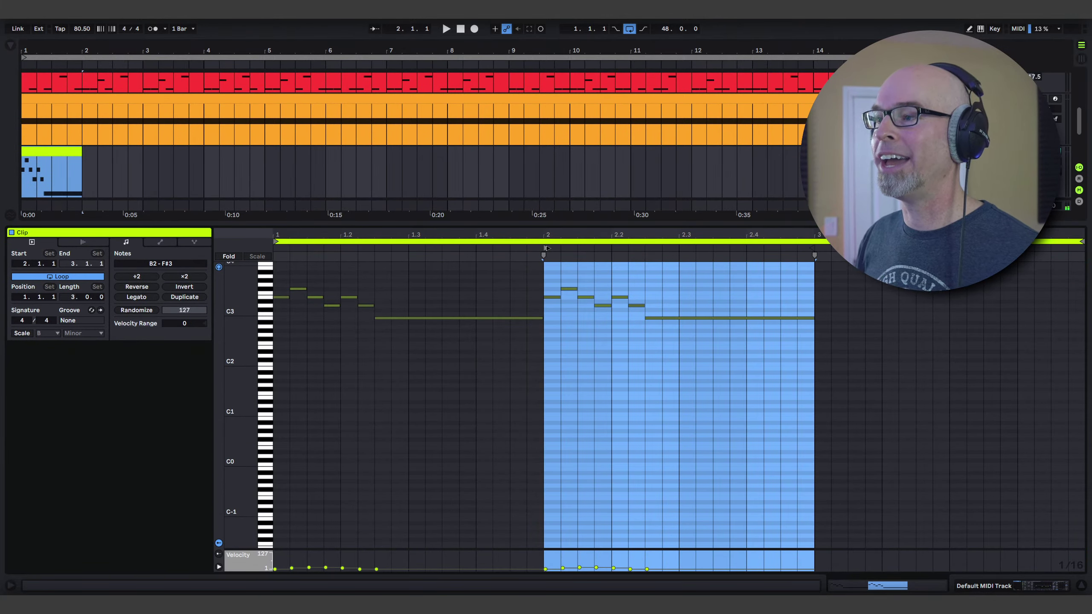
key("space")
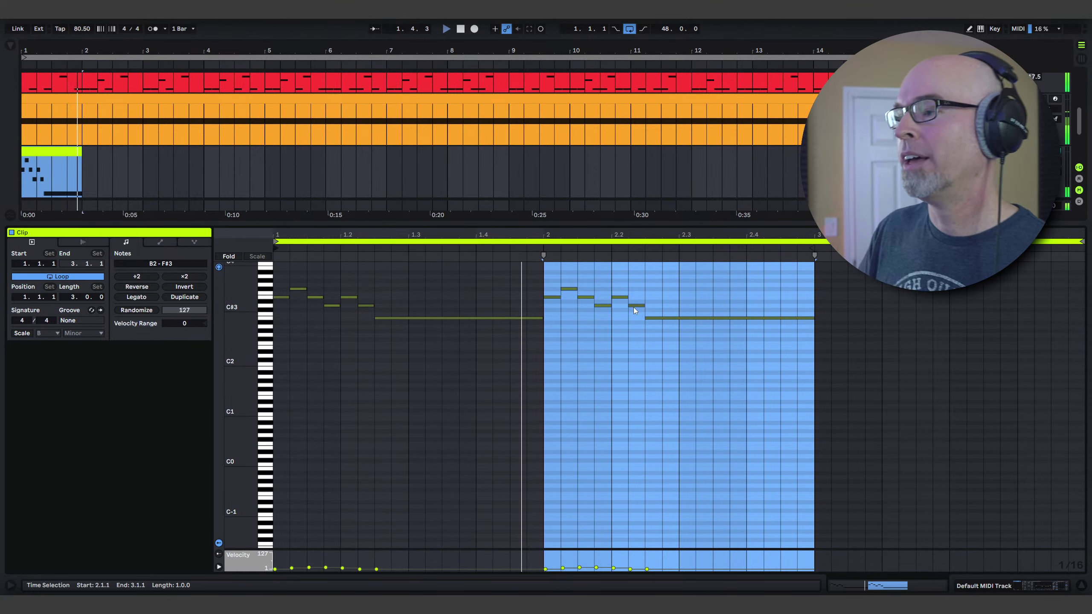
- Set the clip start to 1.1.1 and raise the long last note of the second bar to B3
left_click(558, 299)
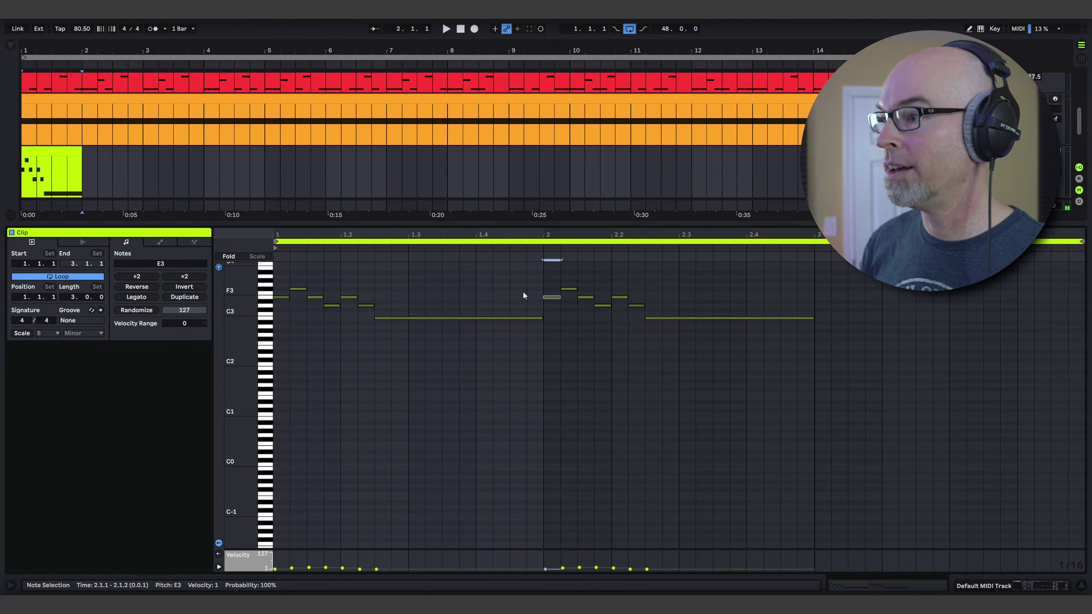
left_click_drag(651, 319, 652, 270)
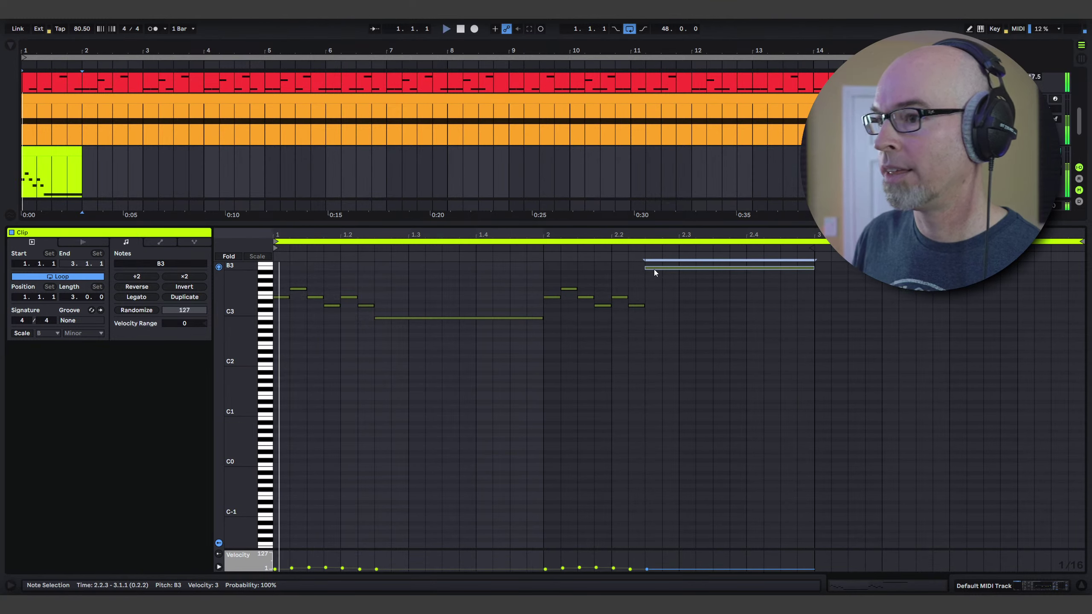
key("space")
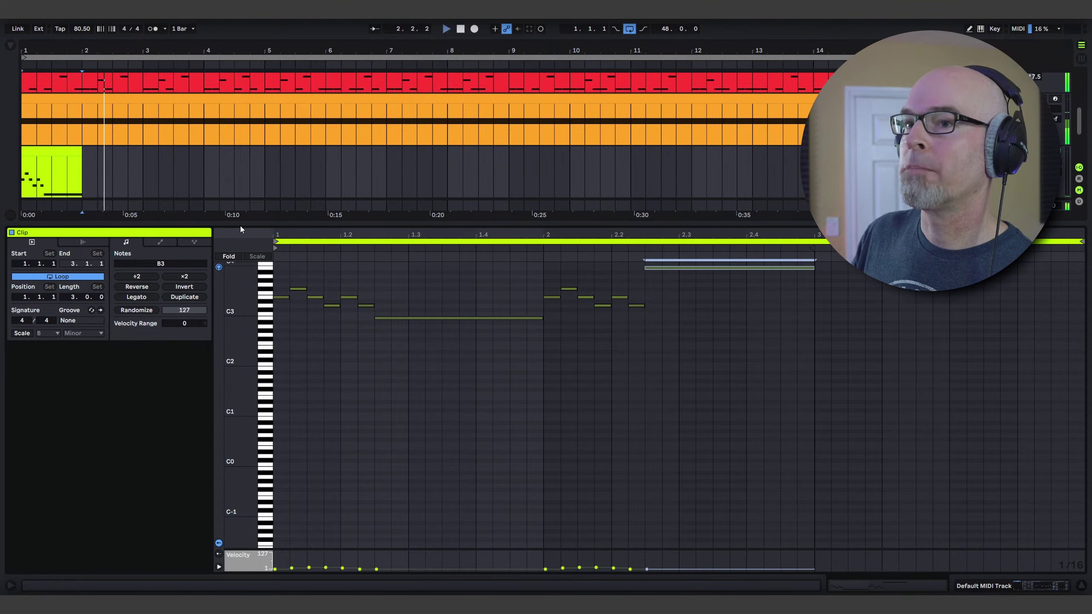
- Extend the lime-green clip to two bars and duplicate it three times to fill the track up to bar 9
left_click_drag(80, 150, 141, 151)
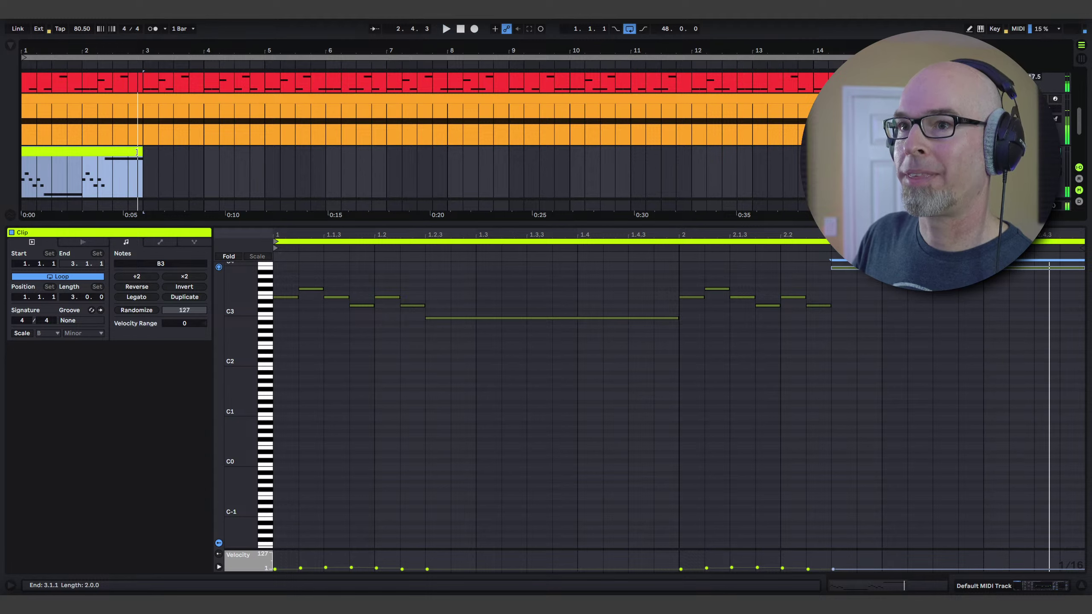
key("ctrl+d")
key("ctrl+d")
key("ctrl+d")
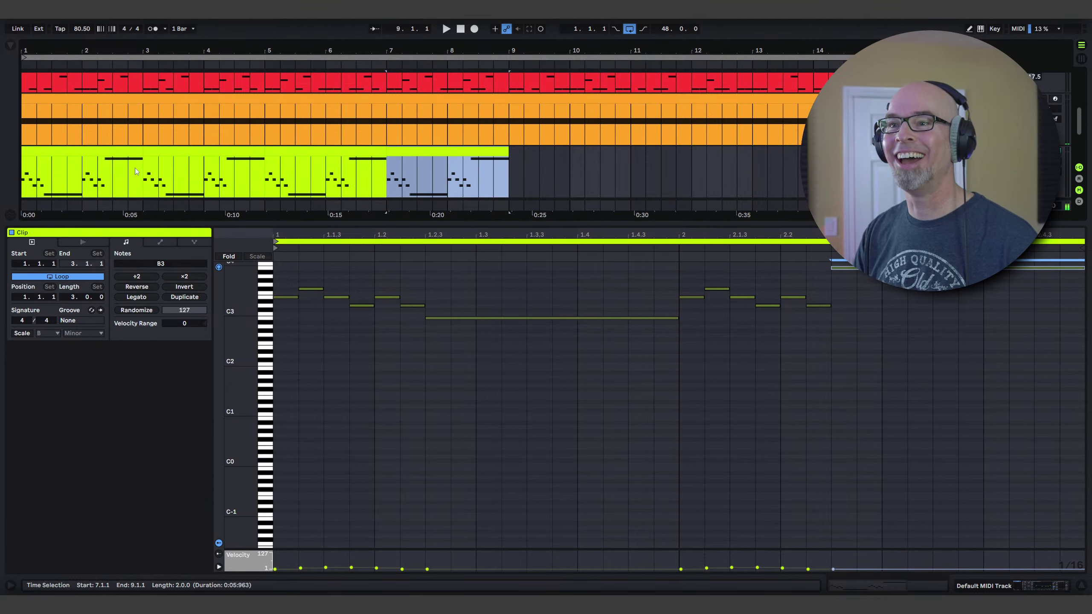
- Shorten the arrangement loop to 8 bars, from bar 1 to bar 9
key("minus")
key("minus")
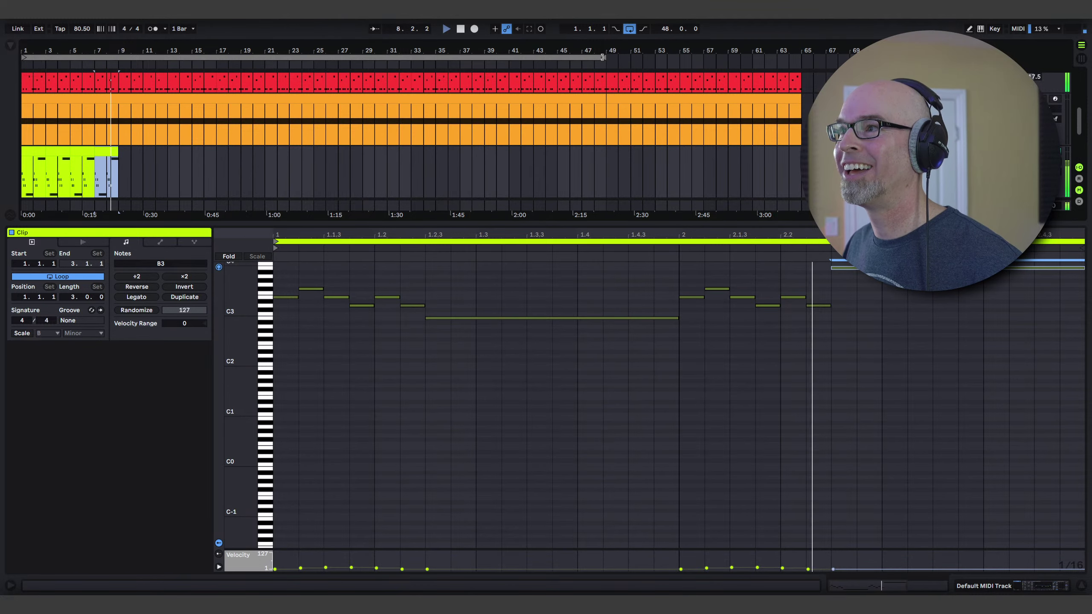
left_click_drag(583, 57, 118, 77)
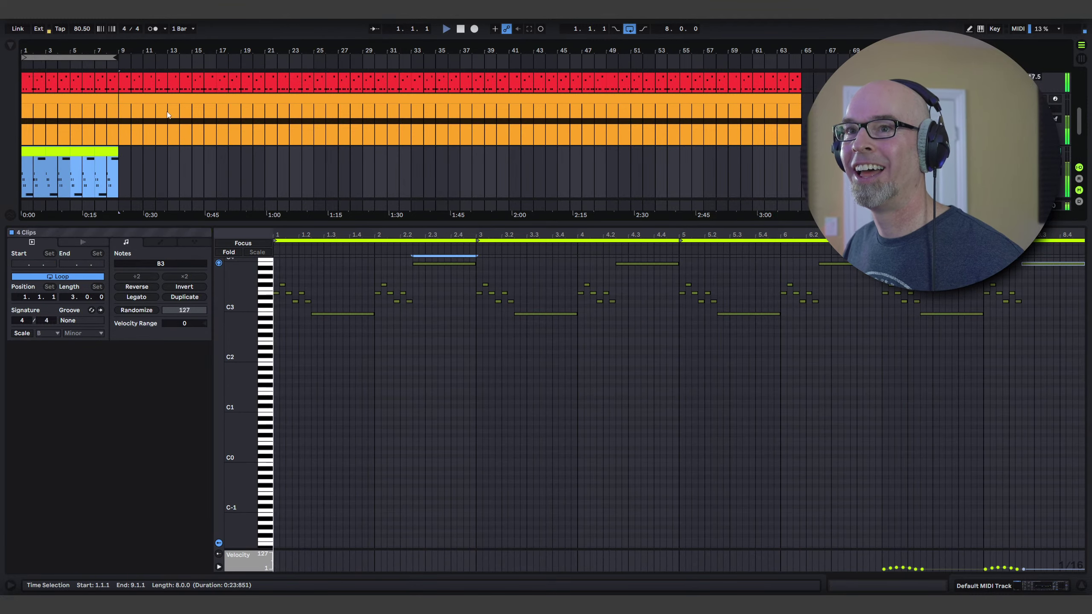
- Enlarge the arrangement area and set the lime-green track's volume to -3.0 dB
scroll(185, 130, "up", 5)
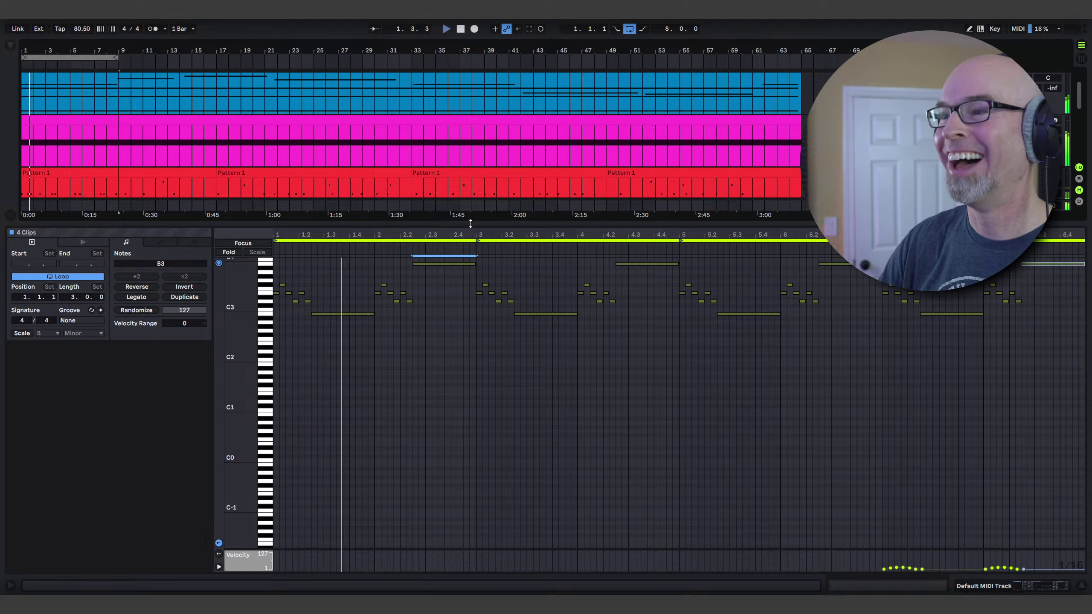
left_click_drag(576, 224, 577, 442)
left_click_drag(1018, 288, 1018, 294)
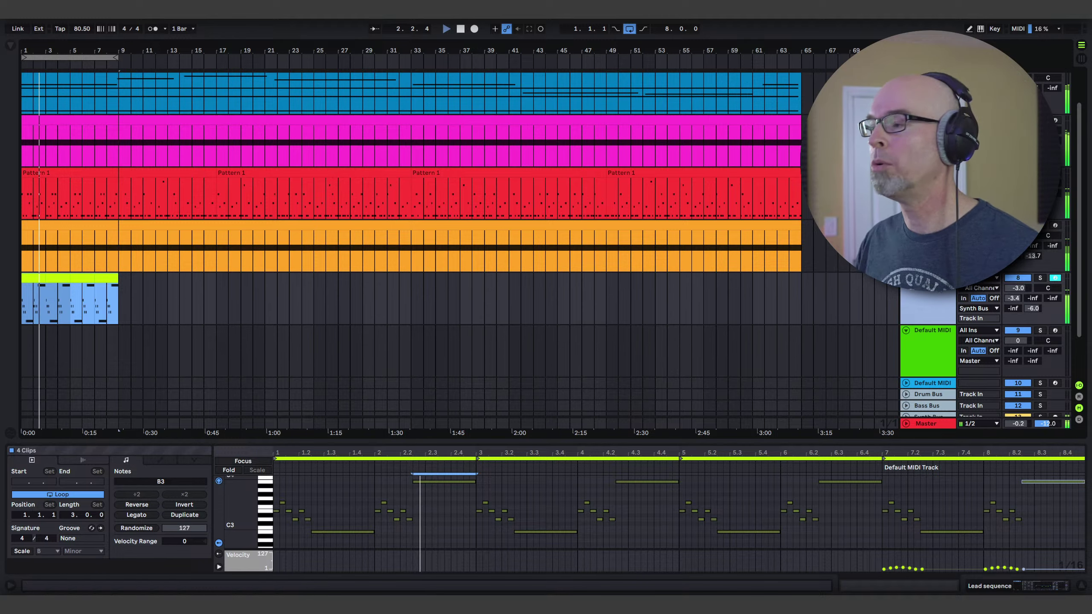
- Open the lime-green track's Vital synth and start saving its current sound as a preset
left_click(121, 382)
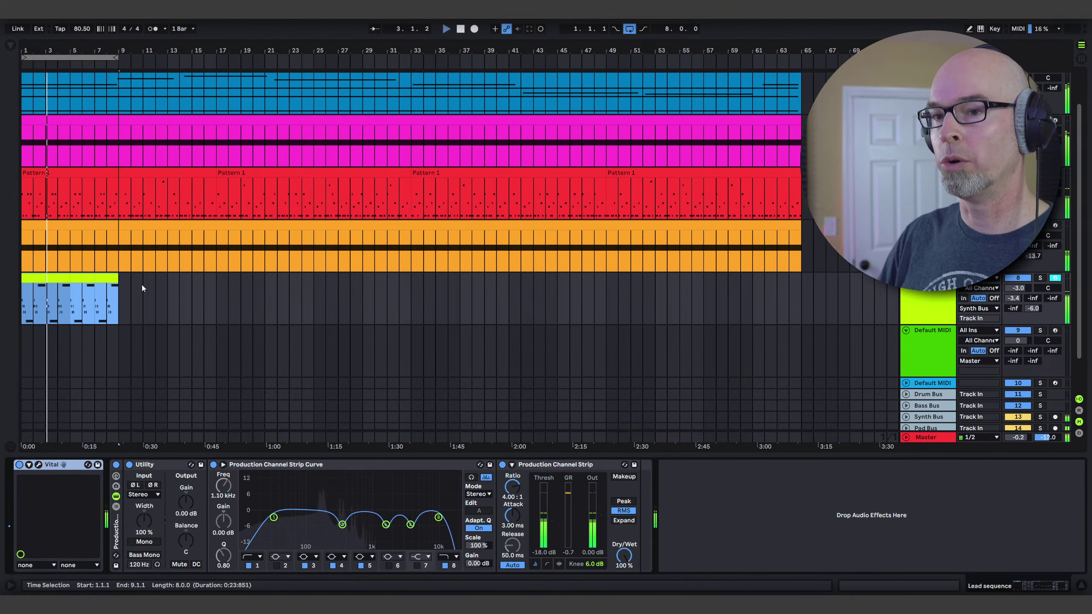
left_click(39, 465)
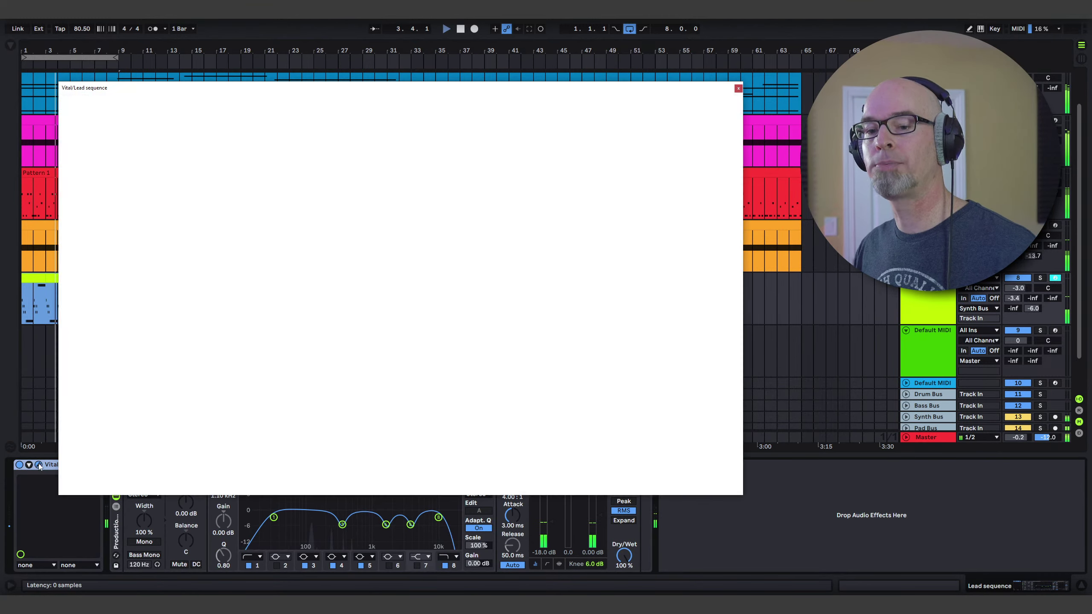
left_click(544, 106)
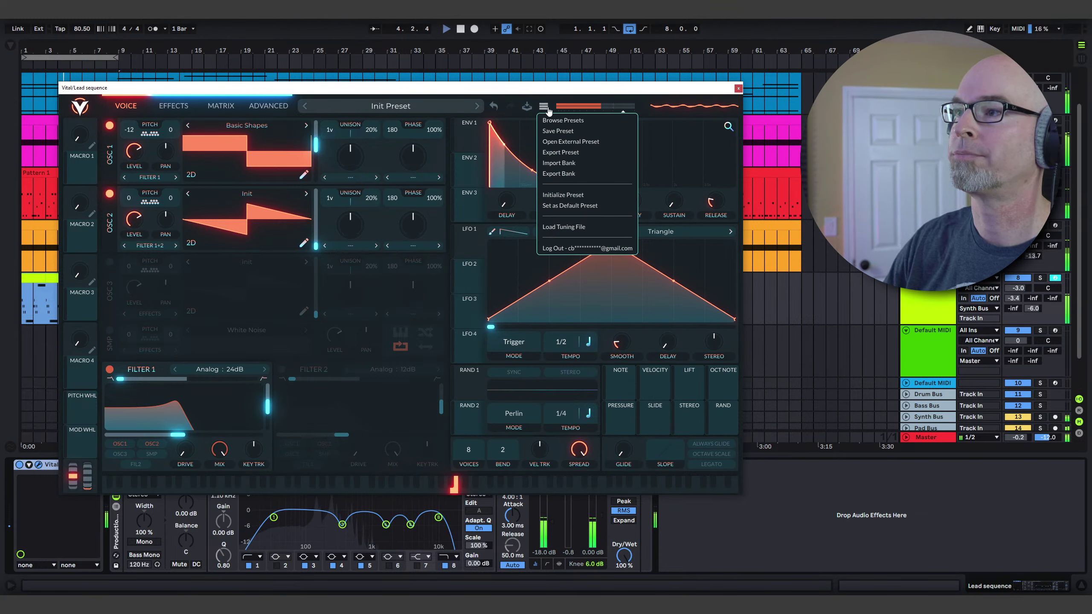
left_click(465, 207)
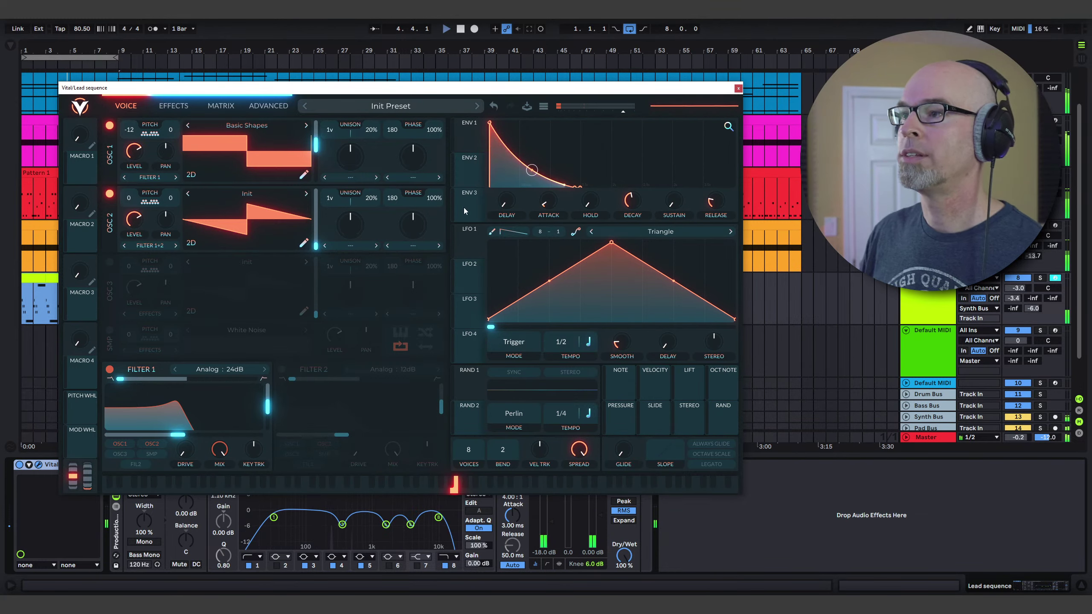
left_click(544, 106)
left_click(542, 118)
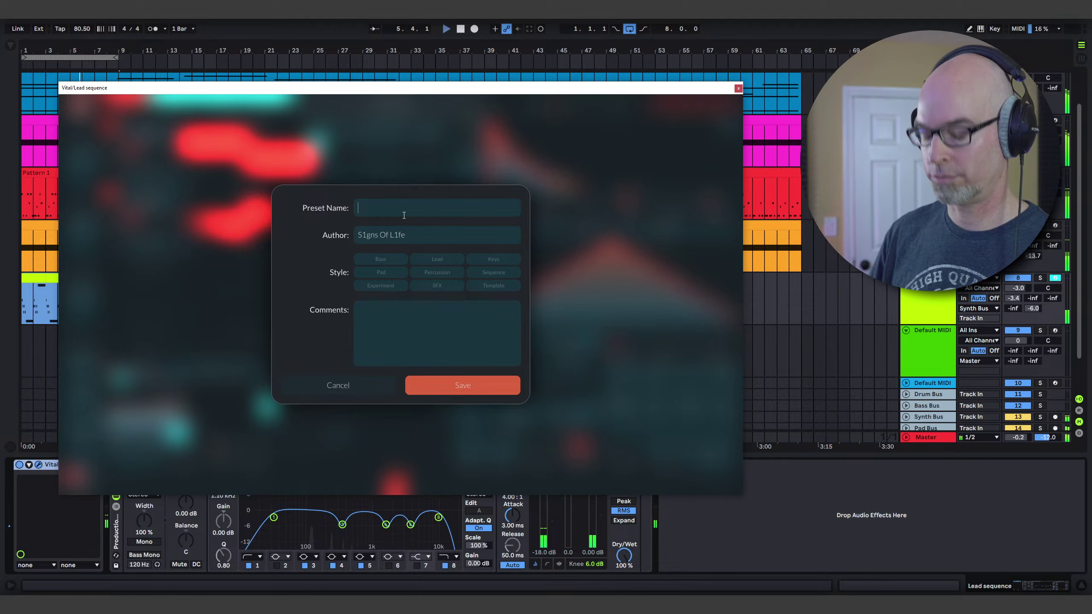
- Name the preset "S1gns Space Ambient Tutorial 01 - LD Alien Tongue"
type("S1gns Ambient")
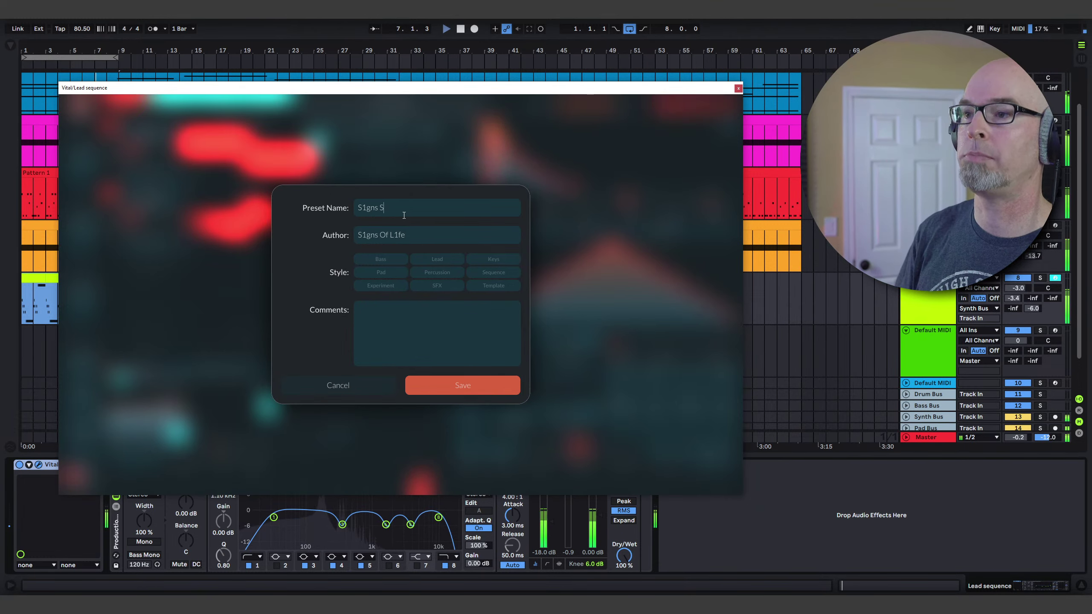
type("Space Am")
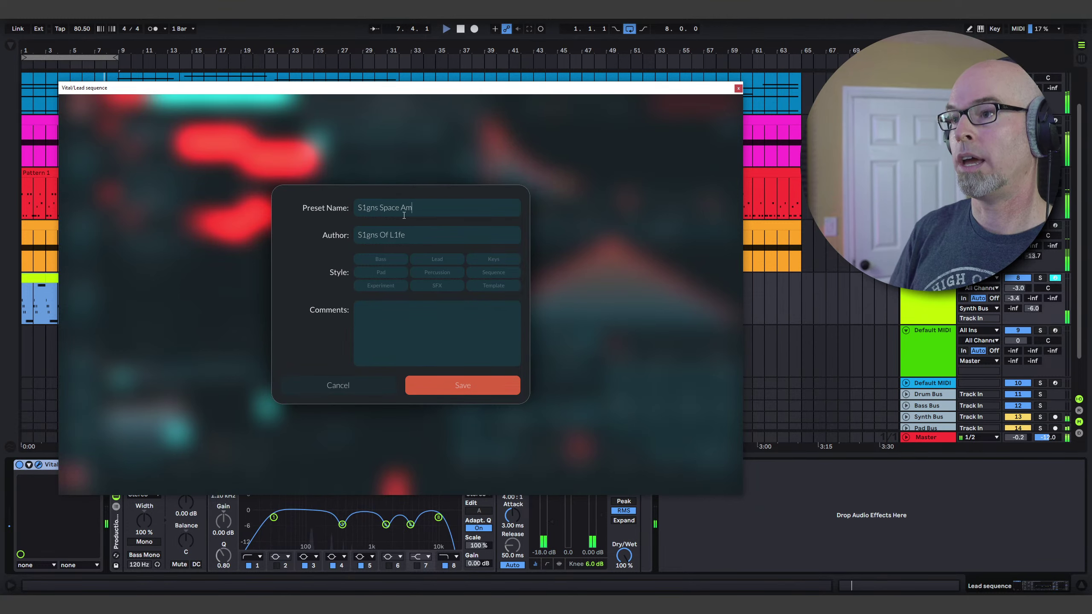
type("bient Tutorial 0")
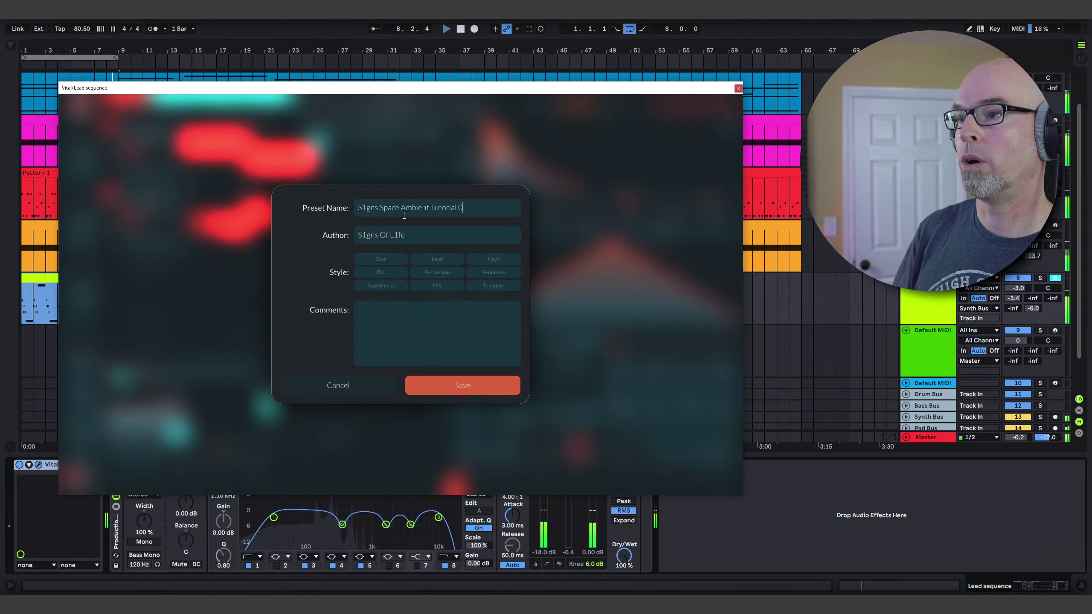
type("1 -=")
key("BackSpace")
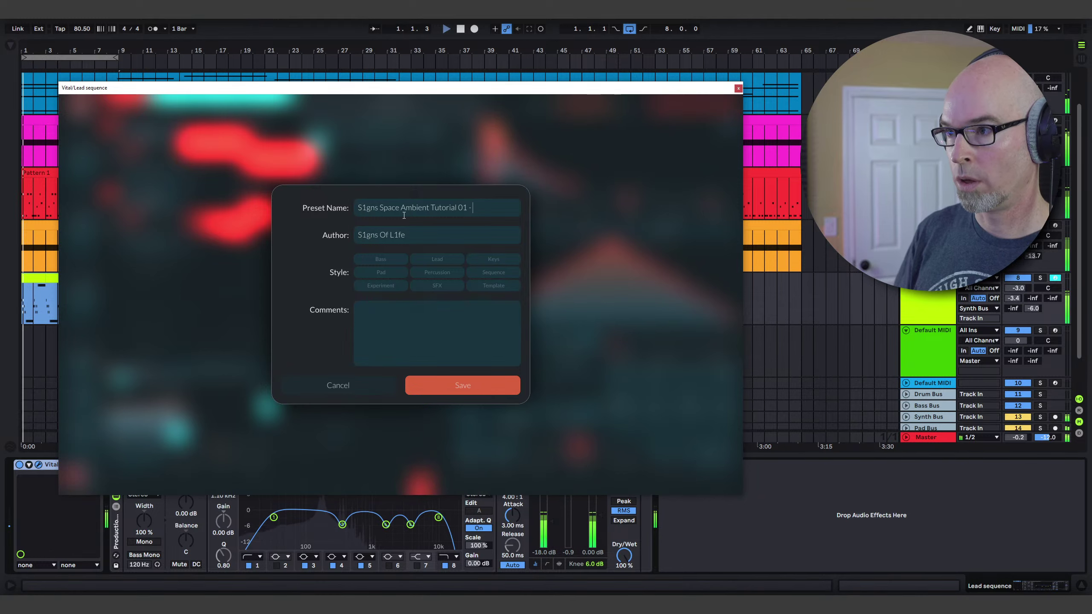
type("D")
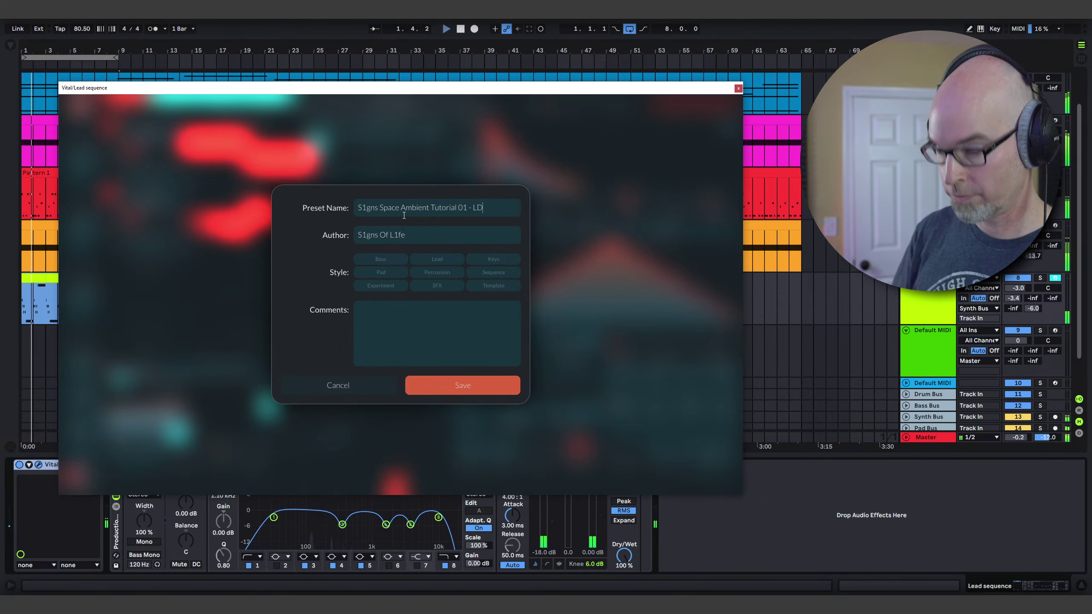
type("Sq")
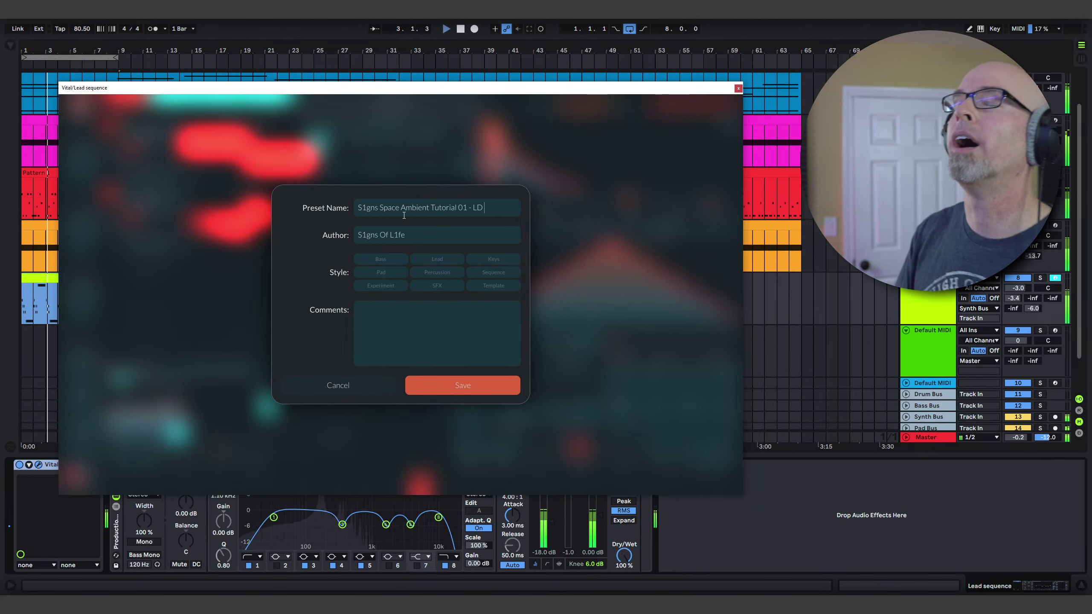
type("Ali")
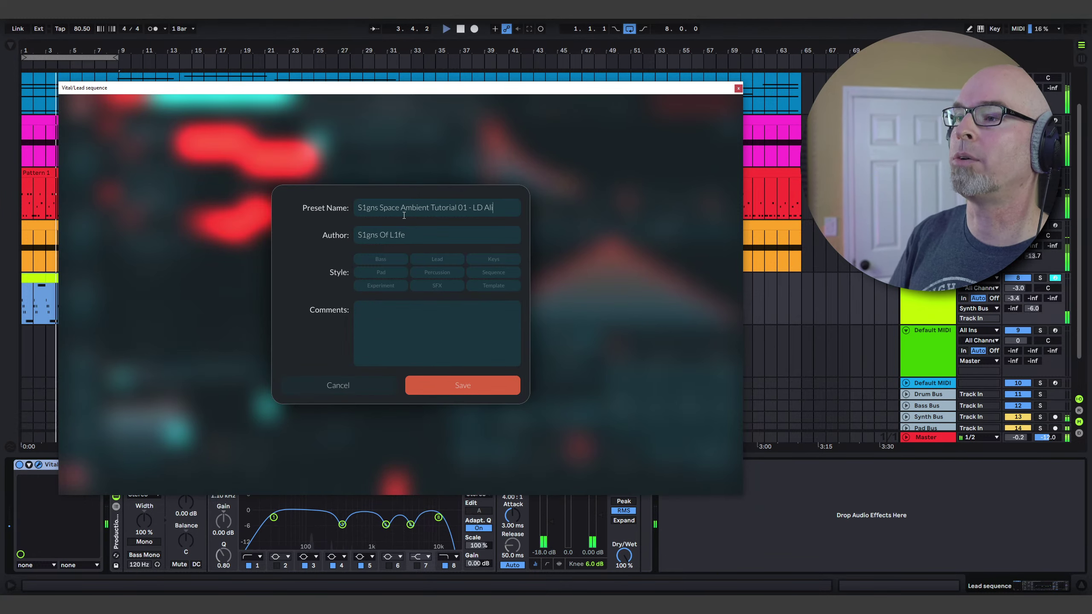
type("en Tongue")
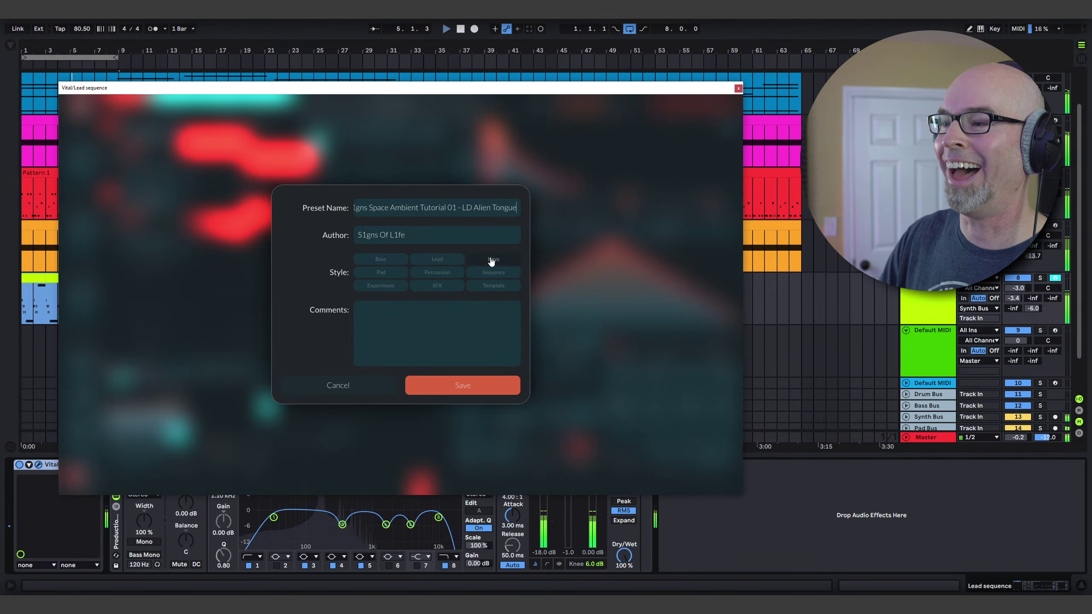
- Set the preset's style to Lead, add the comment "Thank you for supporting me on Patreon!" and save it
left_click(413, 310)
type("T")
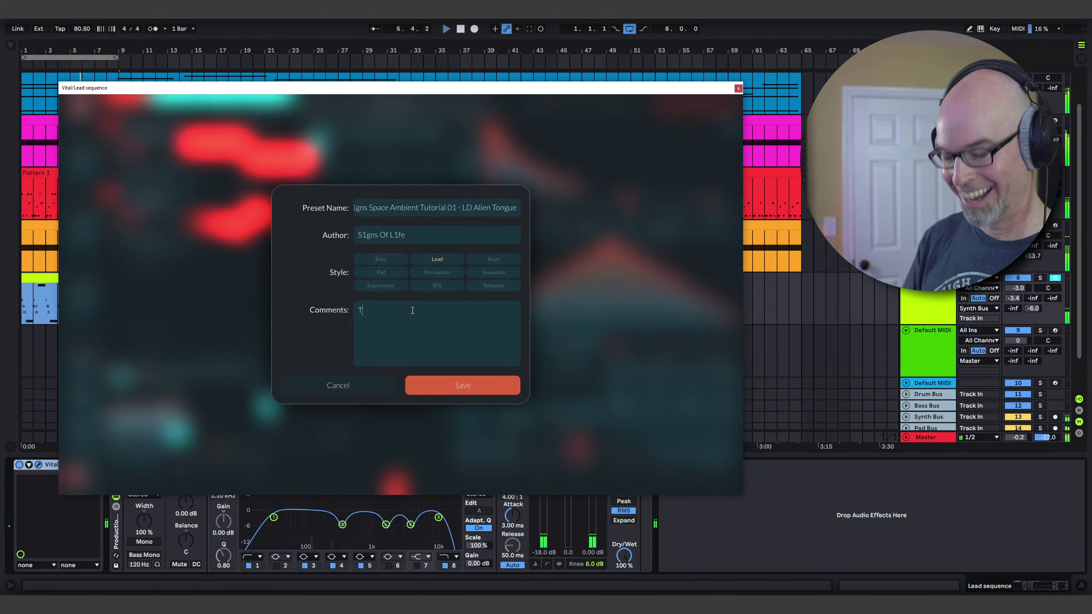
type("hank you for suppor")
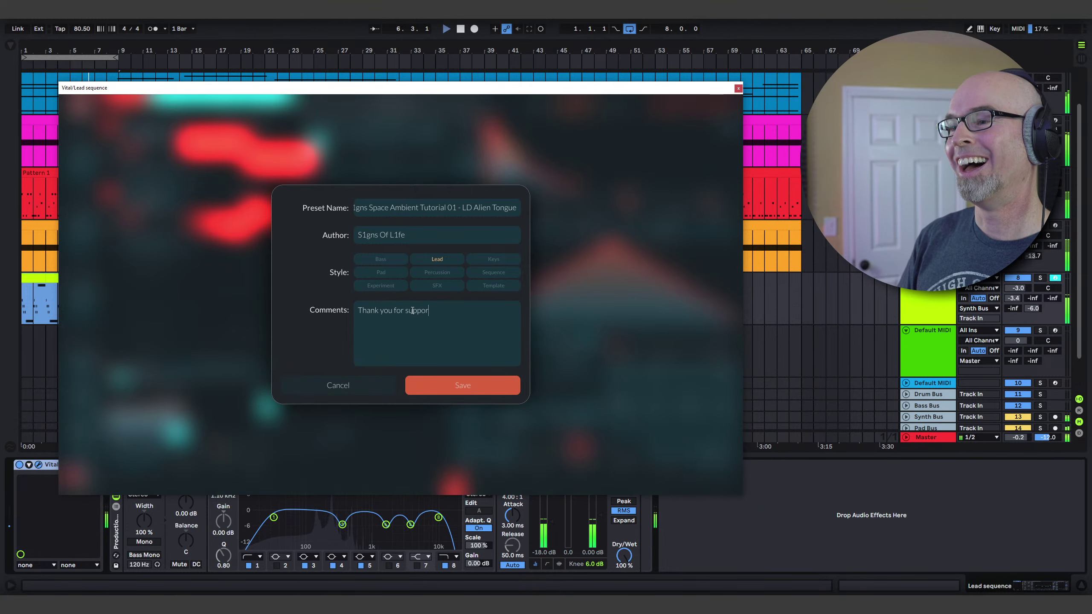
type("ting me on Patreonh!")
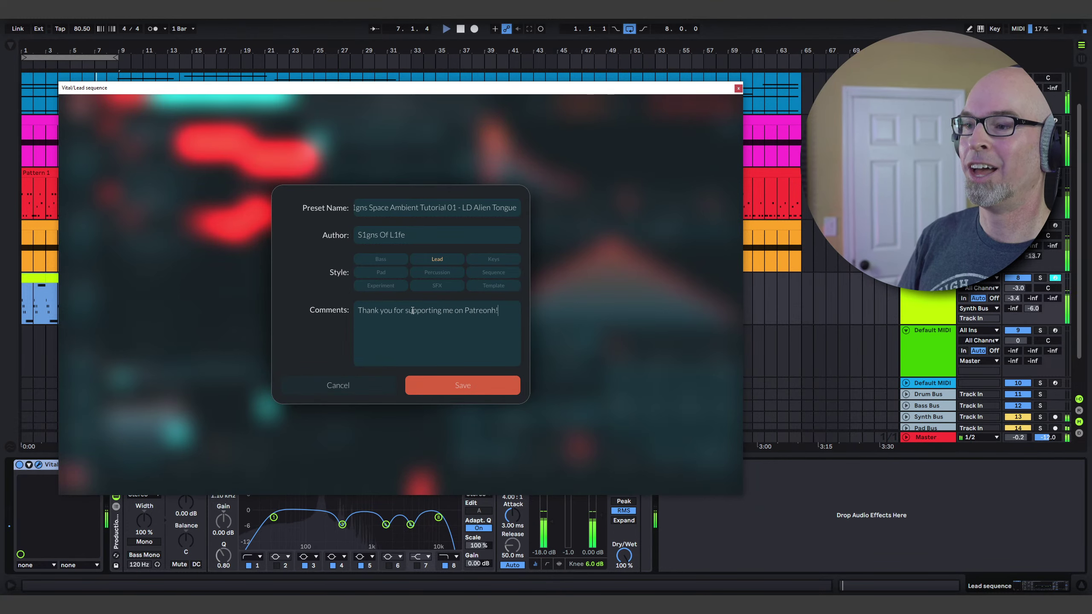
key("BackSpace")
key("BackSpace")
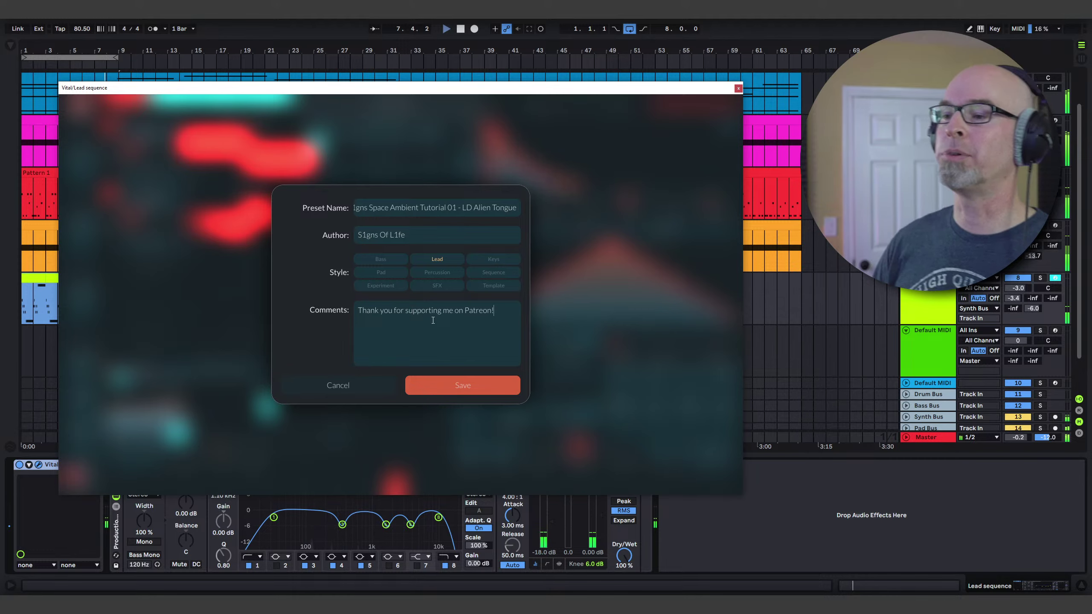
left_click(462, 384)
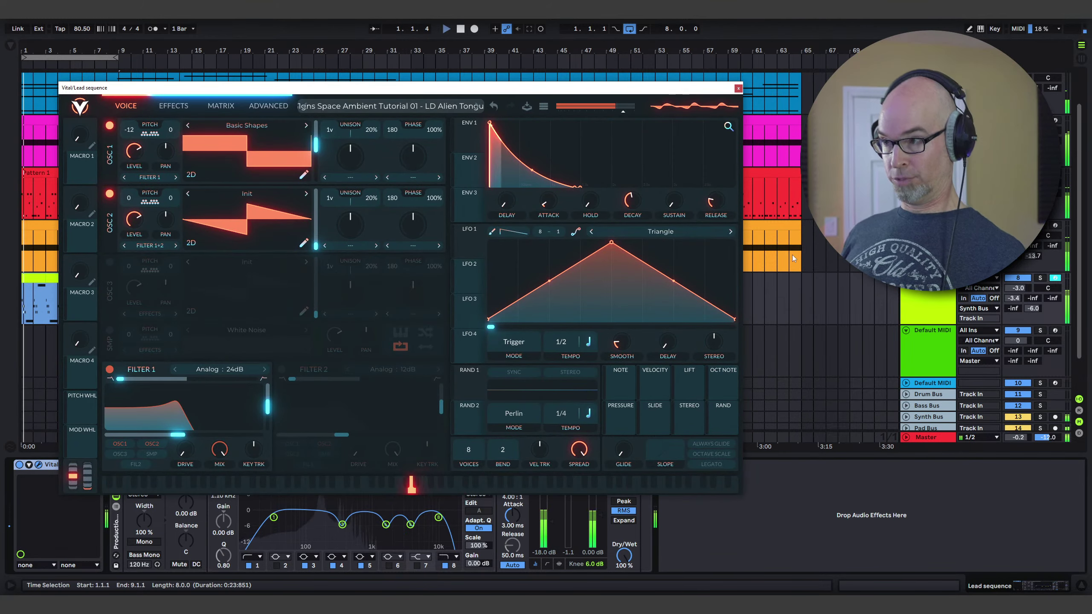
- Close the lead's synth window and load a new Vital instance onto the green Default MIDI track below it
left_click(737, 88)
left_click(679, 326)
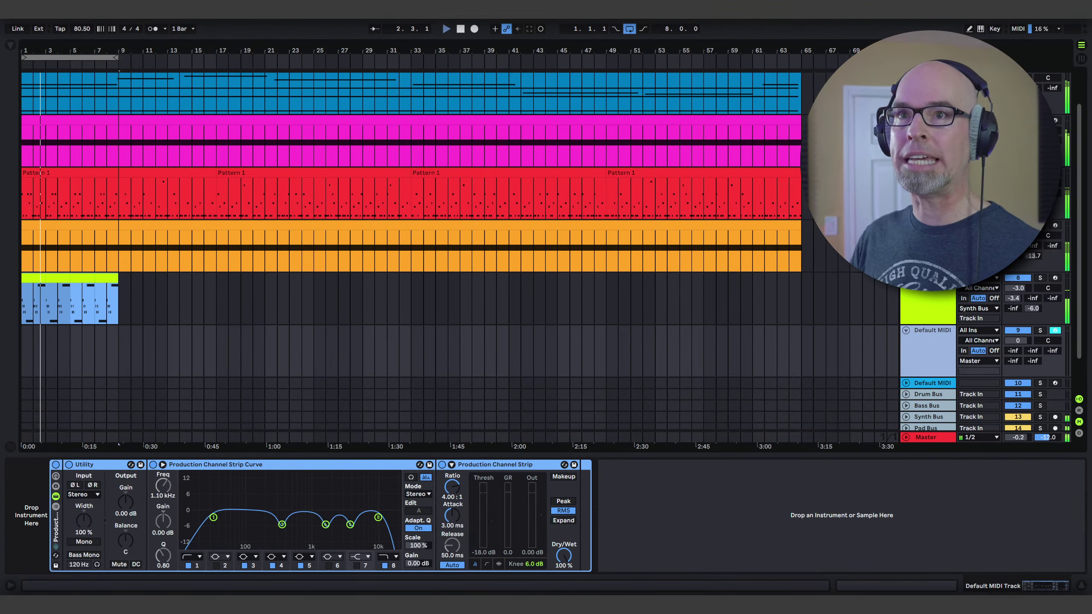
key("ctrl+alt+b")
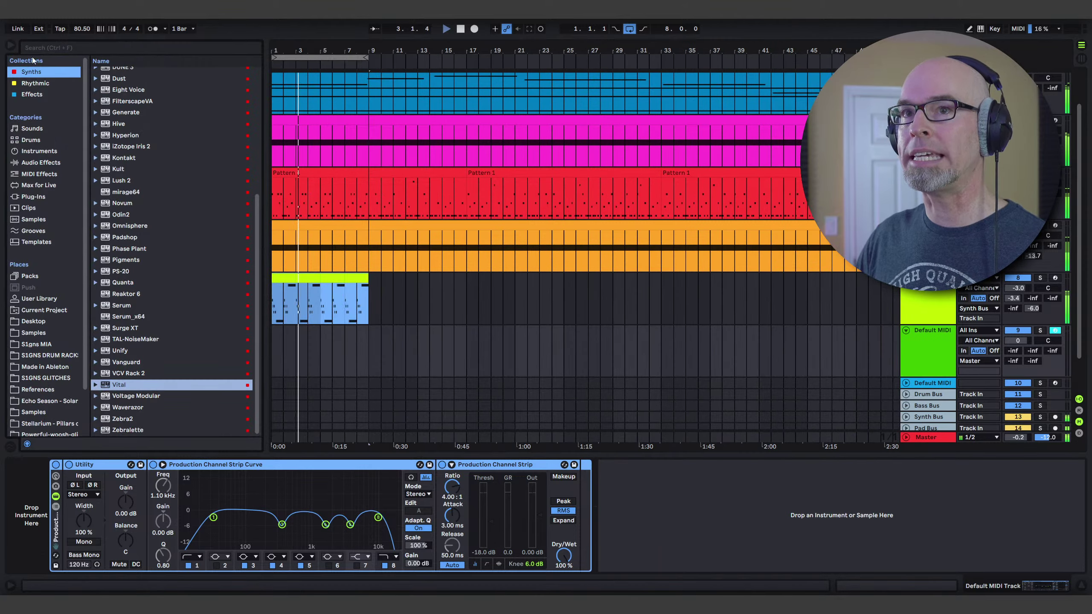
double_click(118, 384)
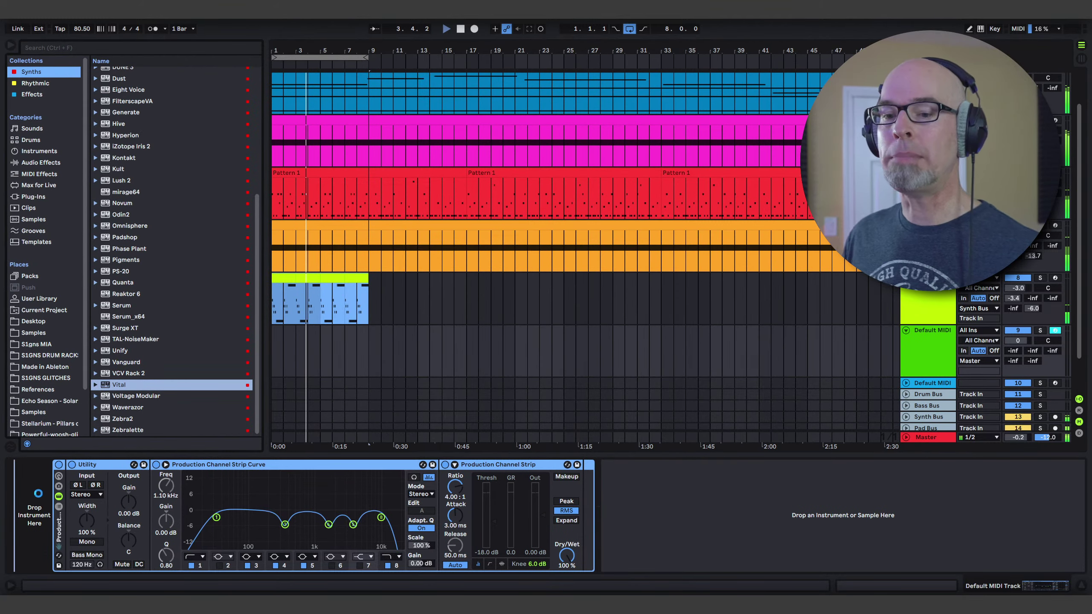
left_click(12, 47)
left_click_drag(214, 93, 200, 121)
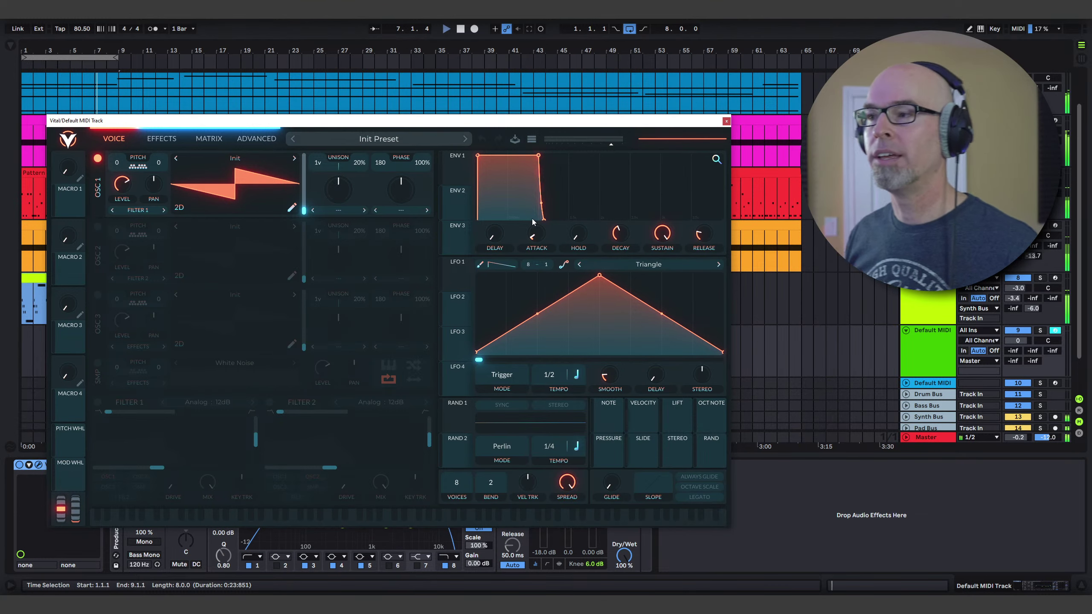
- Shape envelope 1 with a slow attack, longer decay, slightly lowered sustain and a 3.6-second release
left_click_drag(536, 250, 539, 203)
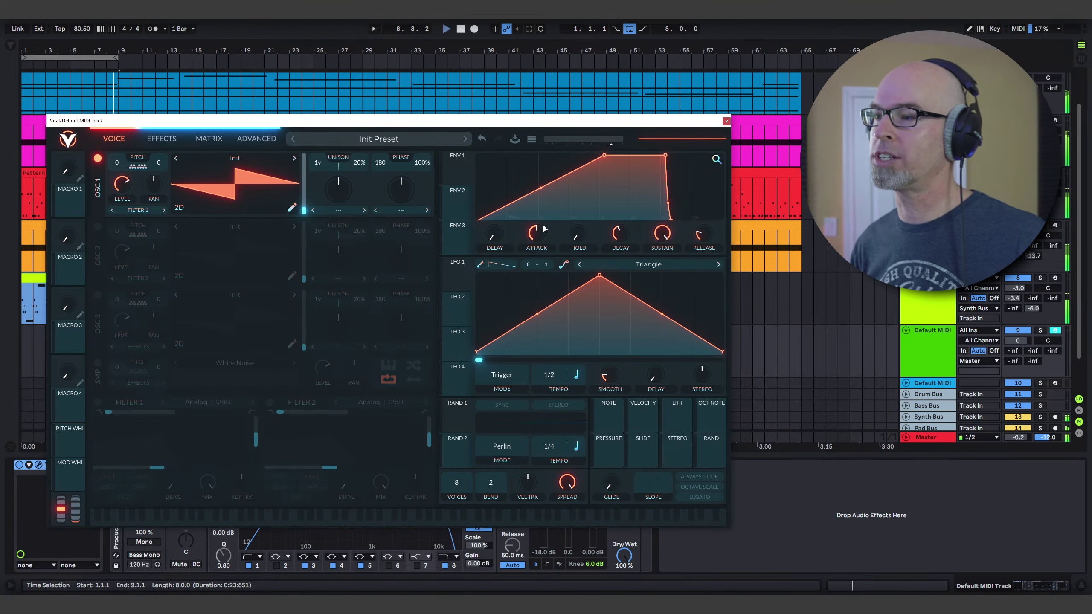
mouse_move(541, 231)
scroll(540, 228, "up", 5)
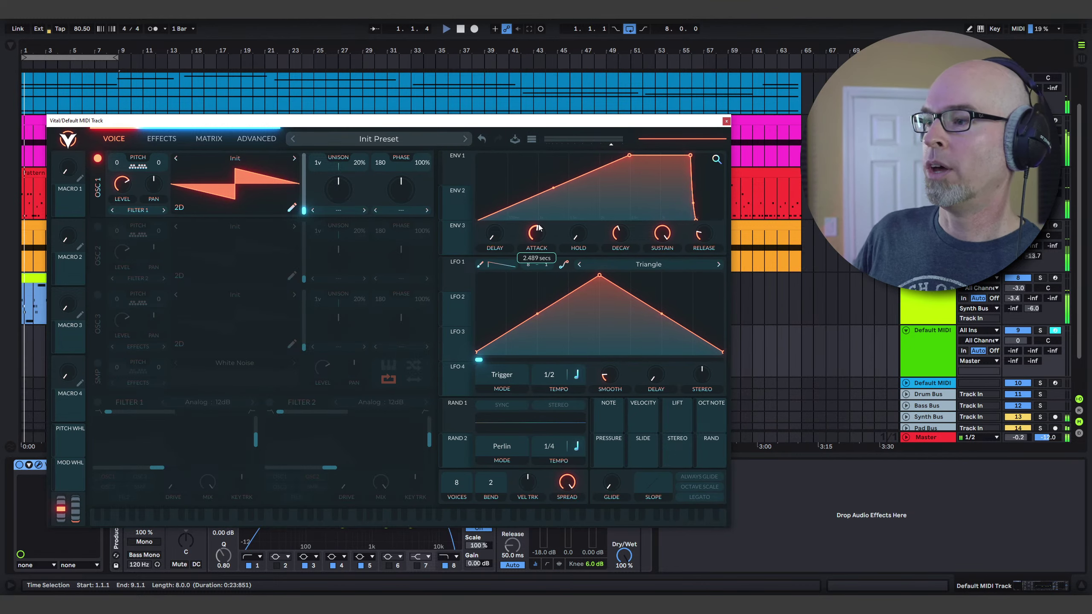
scroll(541, 227, "up", 3)
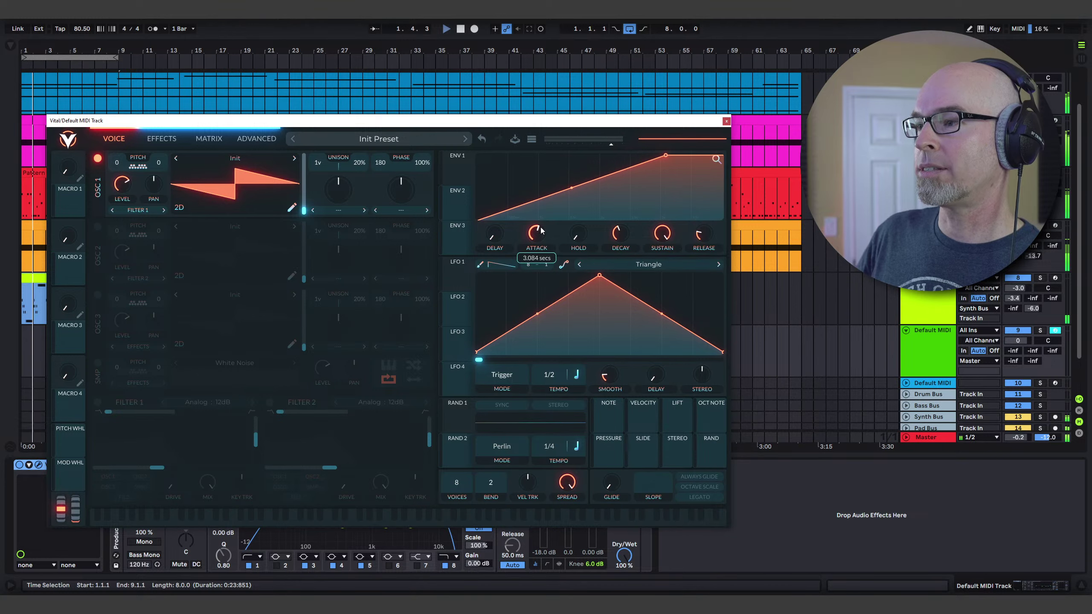
scroll(626, 225, "up", 5)
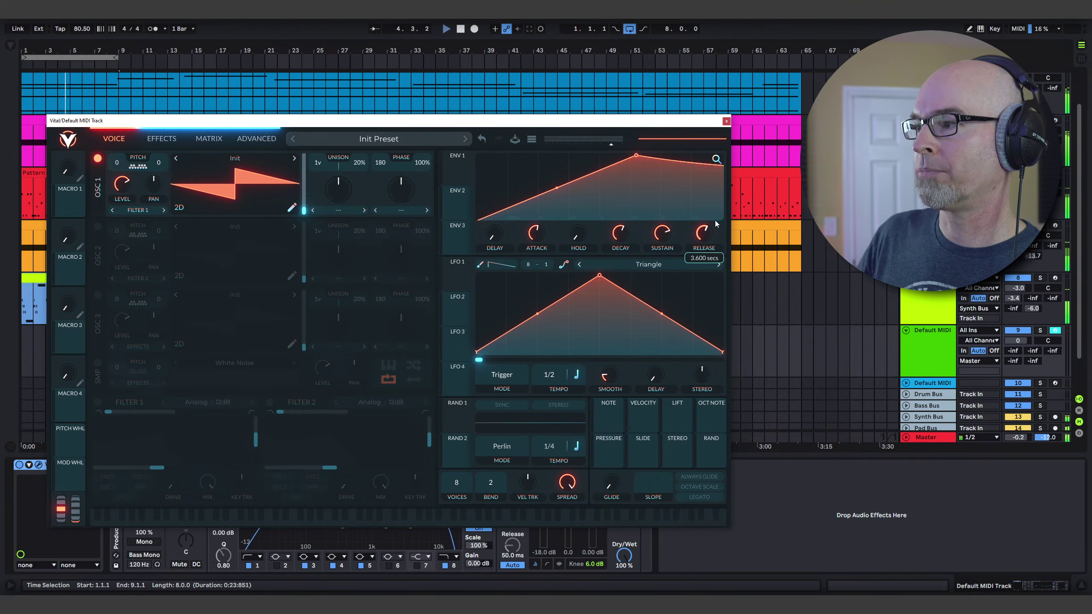
- Load the user wavetable "S1gns - WT4" into oscillator 1
left_click(243, 158)
scroll(399, 286, "down", 4)
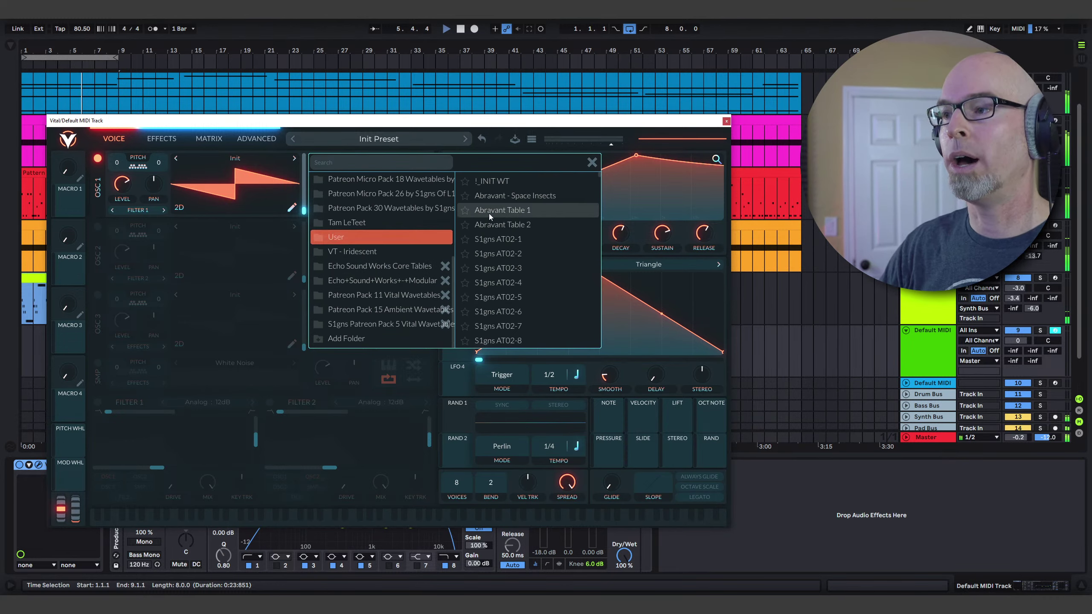
left_click_drag(597, 183, 593, 305)
left_click(532, 263)
left_click(515, 245)
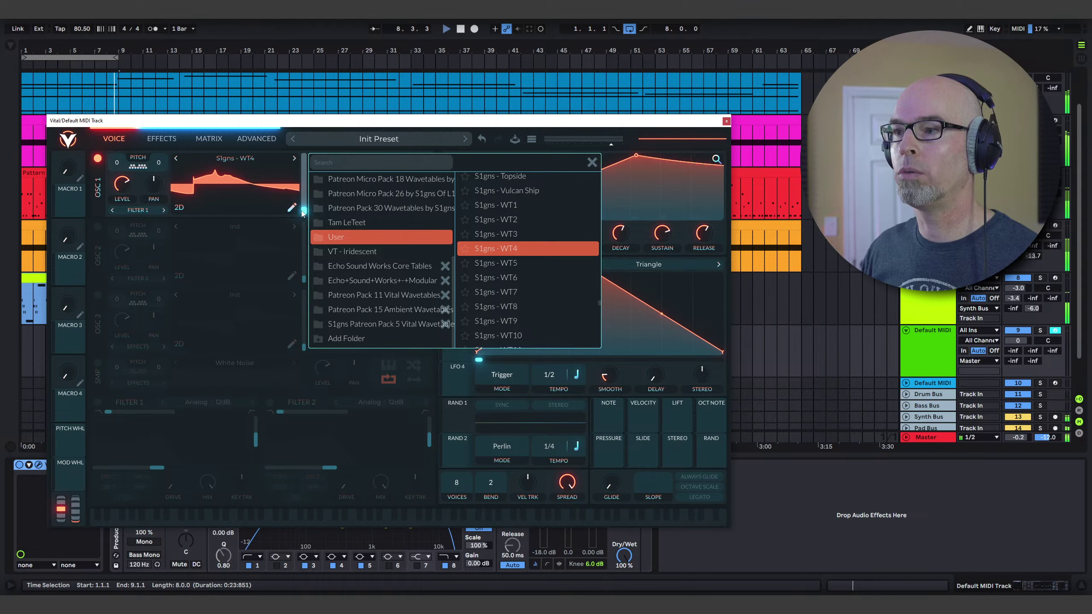
- Load the wavetable "S1gns WT - Table 5" into oscillator 1 and raise its frame position to the maximum
scroll(497, 258, "down", 3)
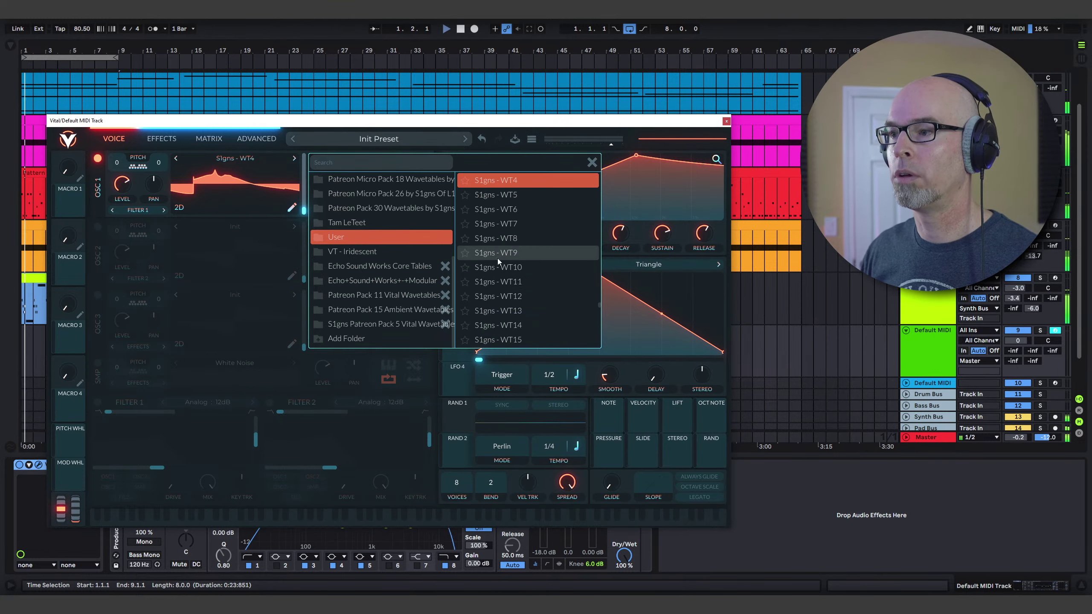
scroll(497, 258, "down", 7)
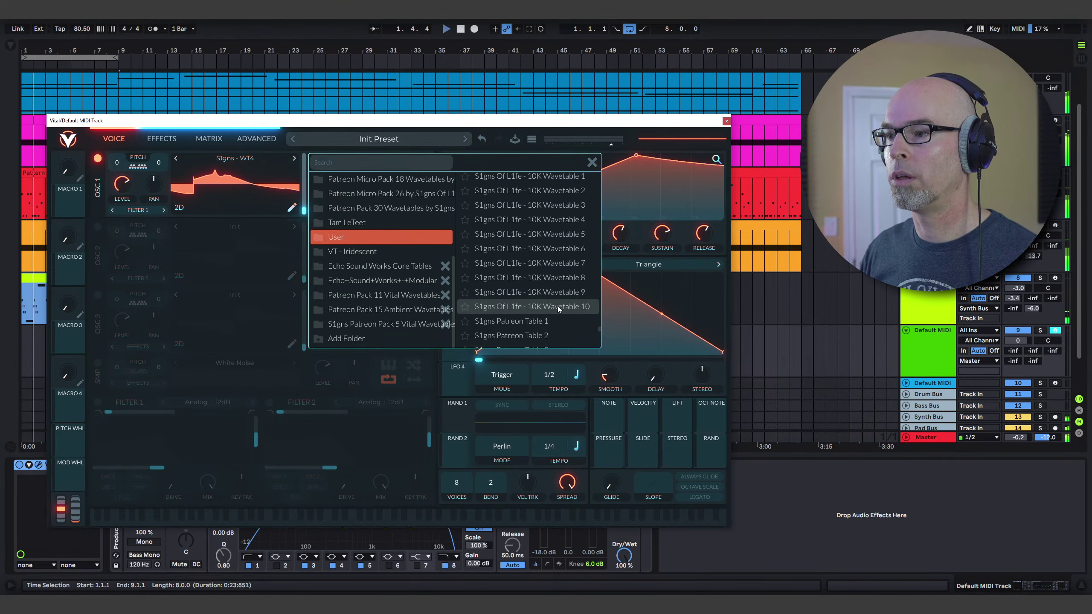
scroll(554, 302, "up", 10)
left_click(529, 226)
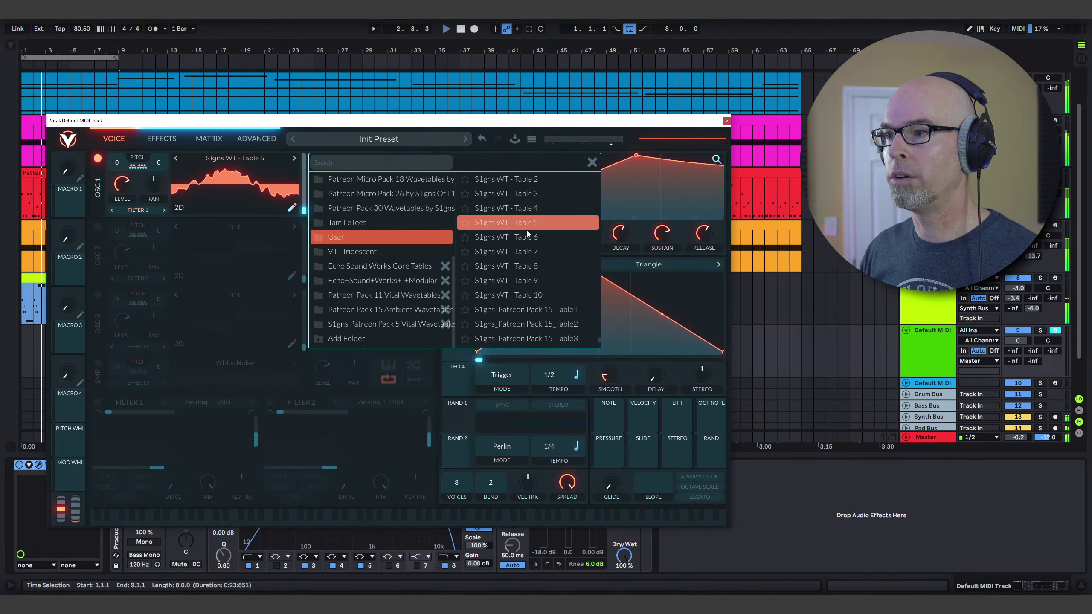
left_click_drag(304, 210, 303, 160)
left_click(592, 162)
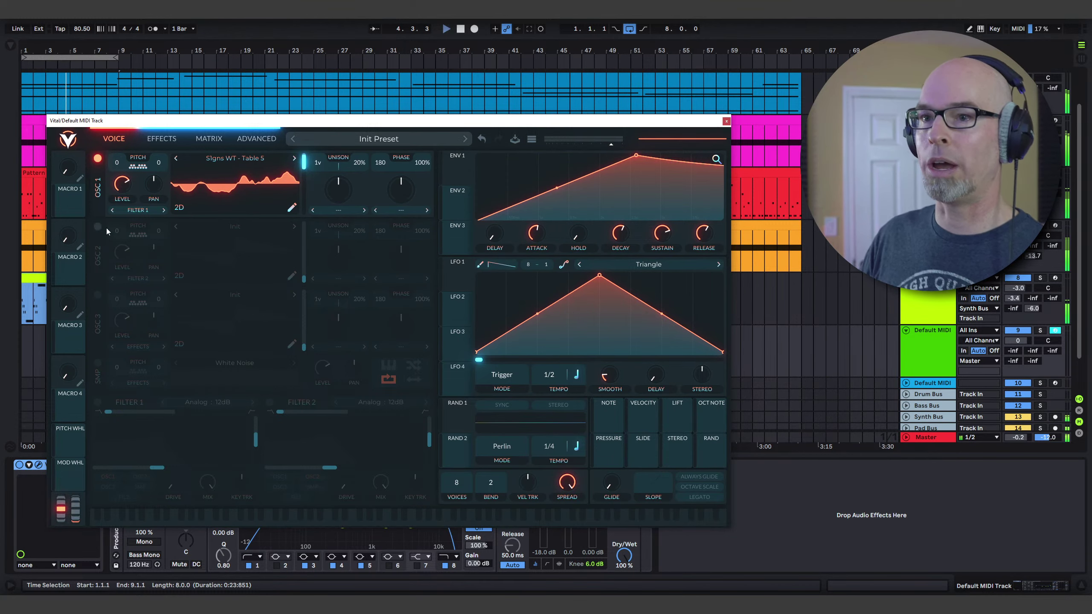
- Enable Filter 1 and slightly lower its resonance
left_click(97, 403)
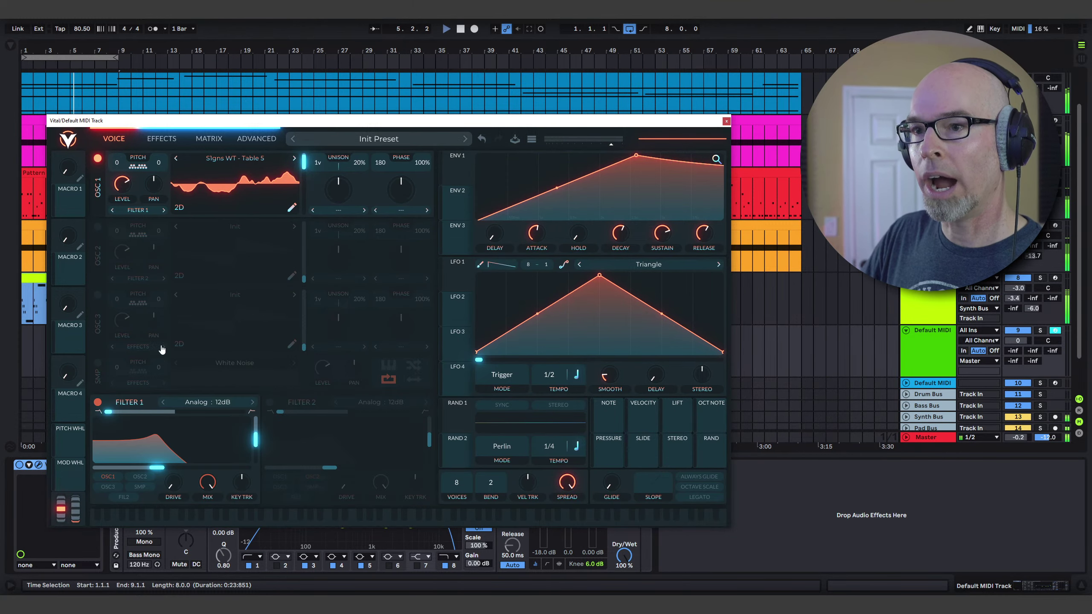
left_click_drag(254, 443, 234, 450)
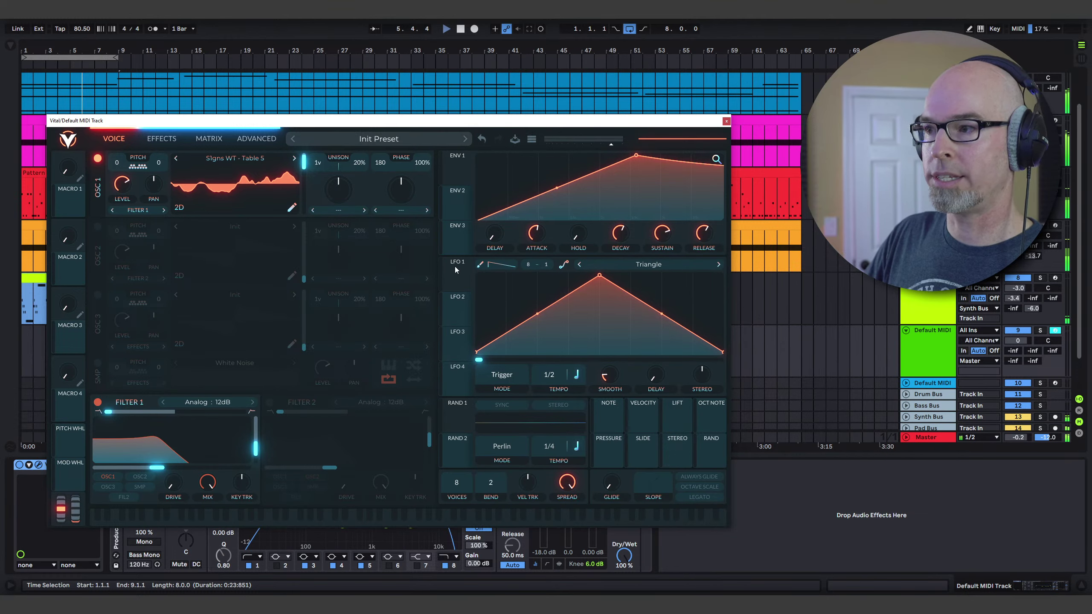
- Shape envelope 2 with a slow attack, zero sustain and a decay of about 3.15 seconds, curving its attack and decay slopes
left_click(473, 192)
left_click_drag(544, 245, 542, 207)
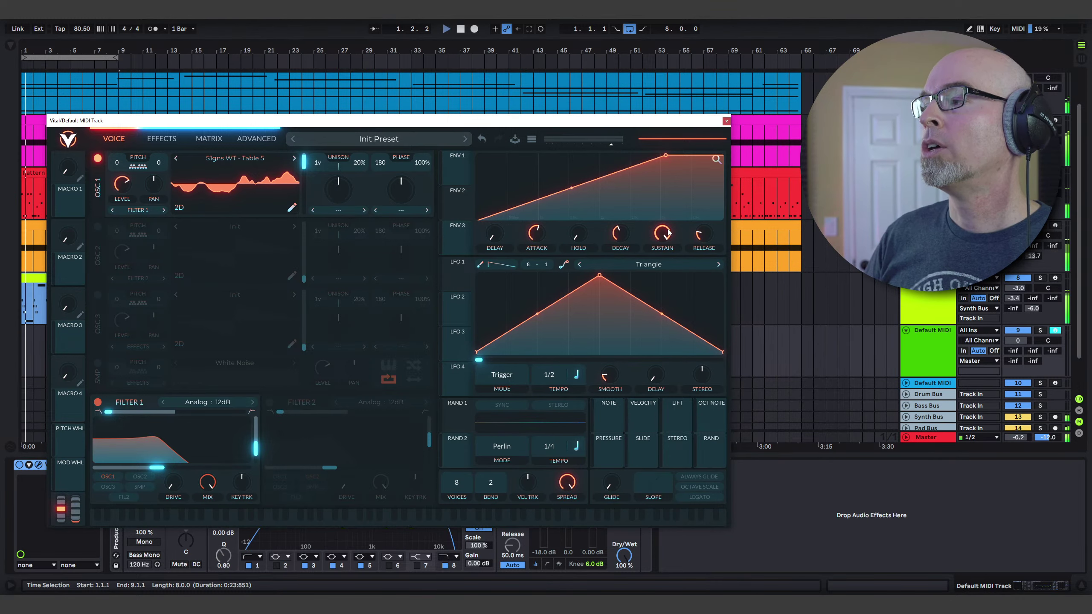
left_click_drag(669, 234, 623, 224)
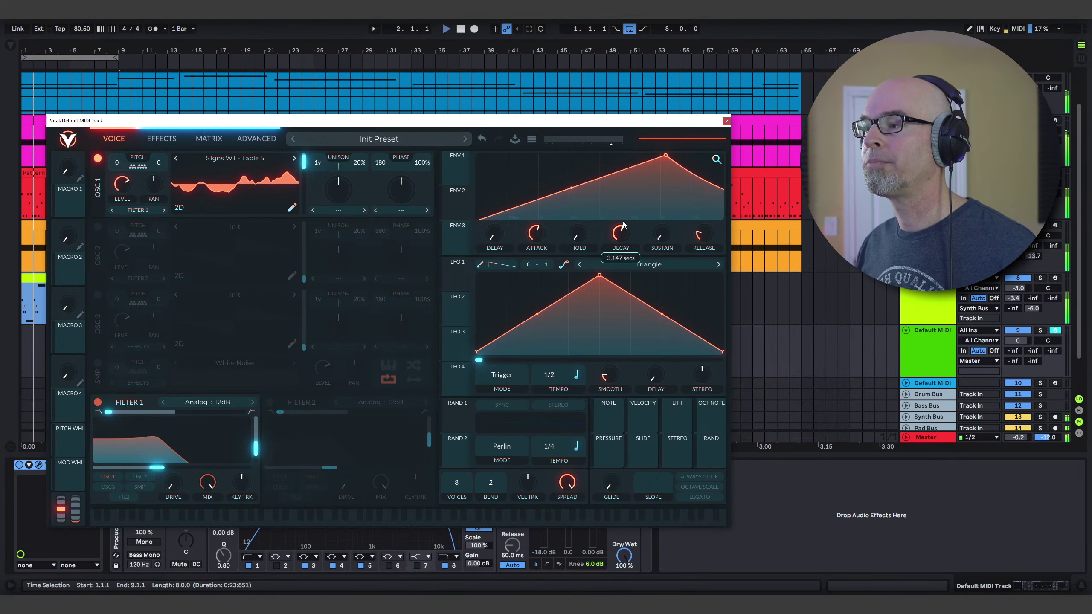
left_click_drag(571, 188, 576, 196)
left_click_drag(716, 168, 715, 185)
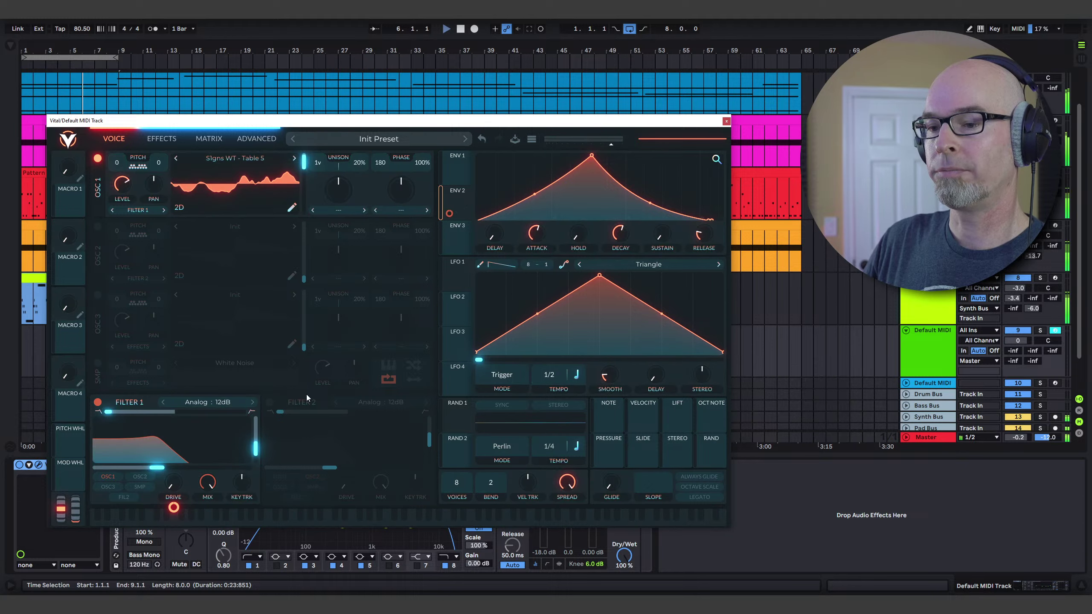
- Remove the misplaced modulation on Filter 1's drive and map envelope 2 lightly to the filter's cutoff
right_click(173, 510)
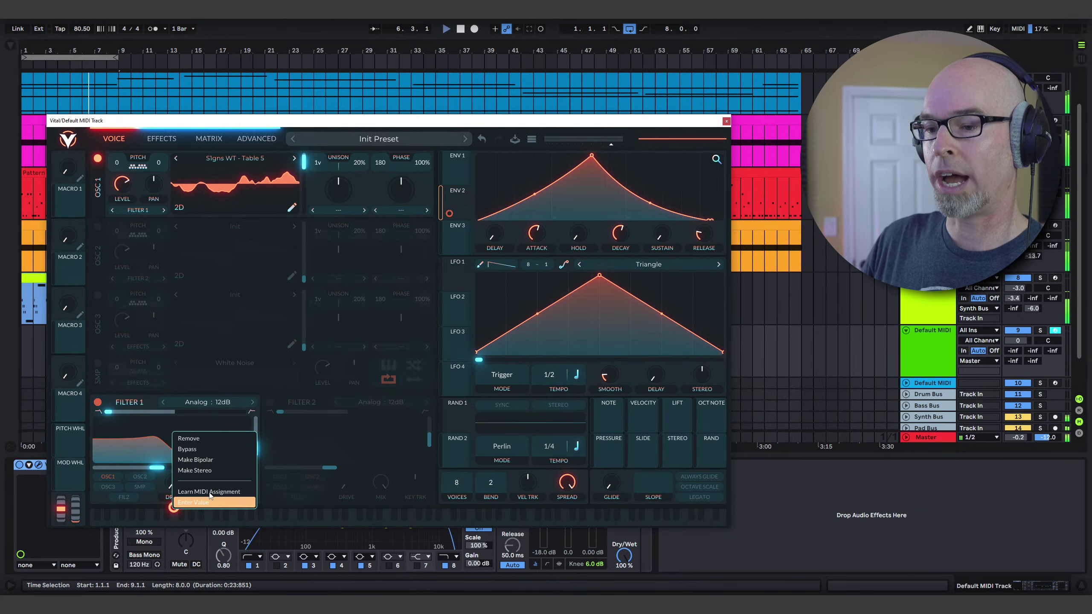
left_click(205, 437)
left_click_drag(457, 206, 217, 438)
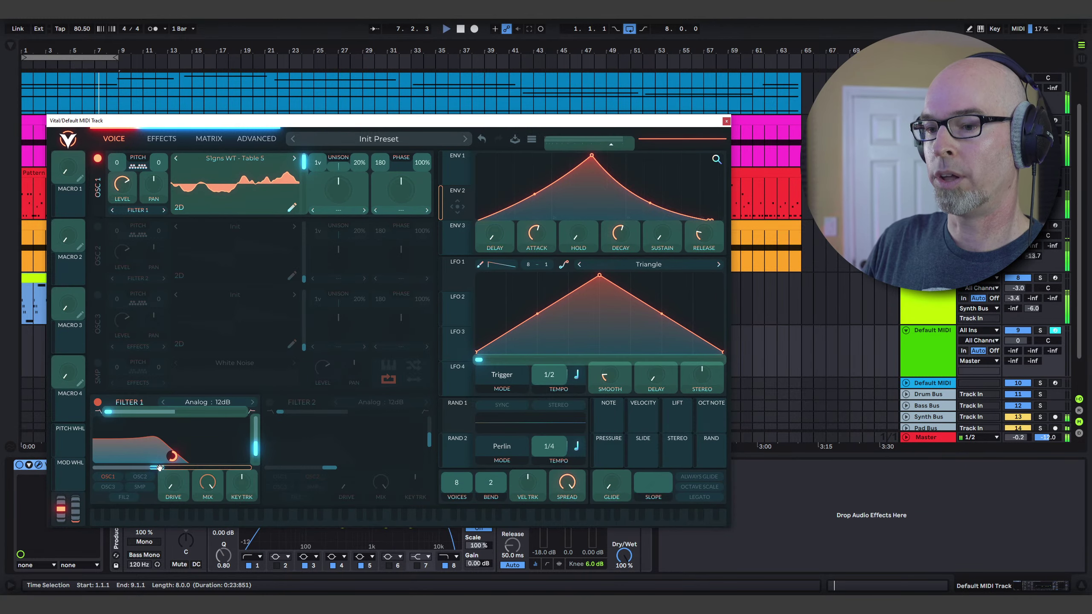
left_click_drag(159, 468, 160, 468)
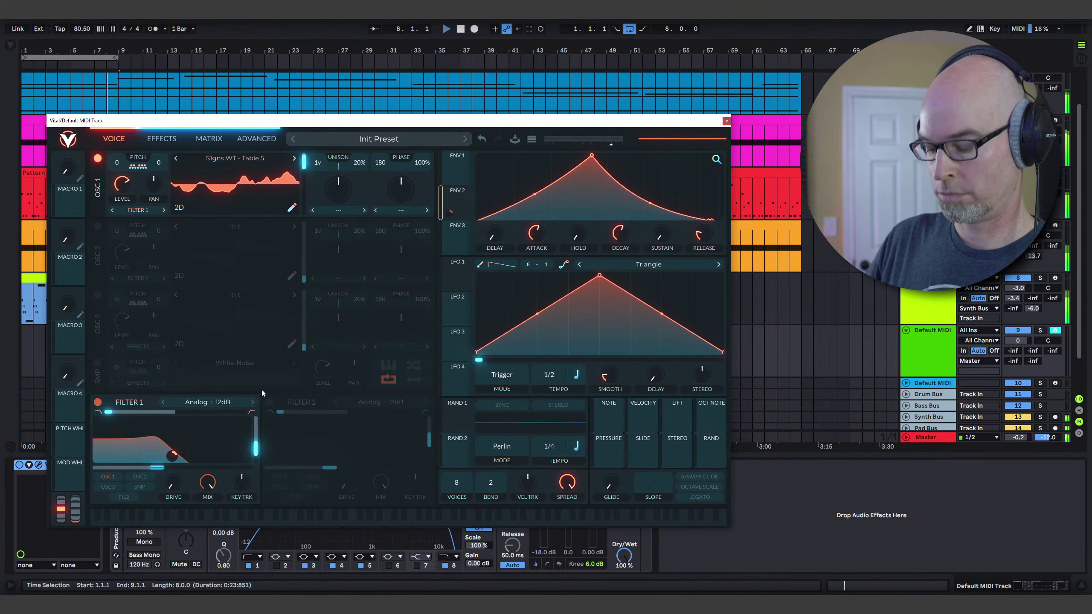
- Set oscillator 1's spectral morph type to Harmonic Stretch
left_click(346, 214)
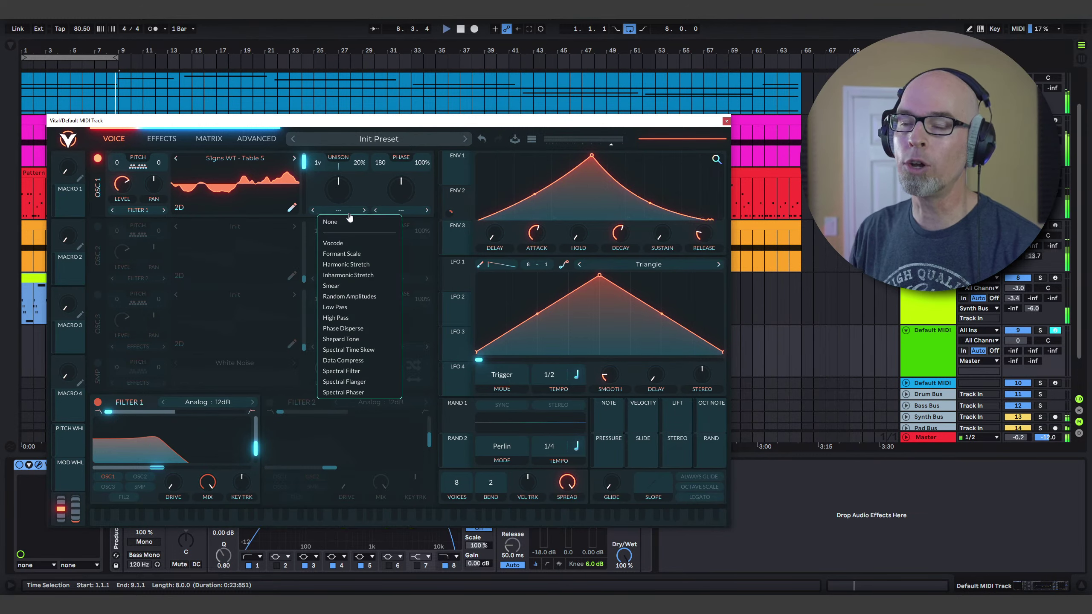
left_click(348, 263)
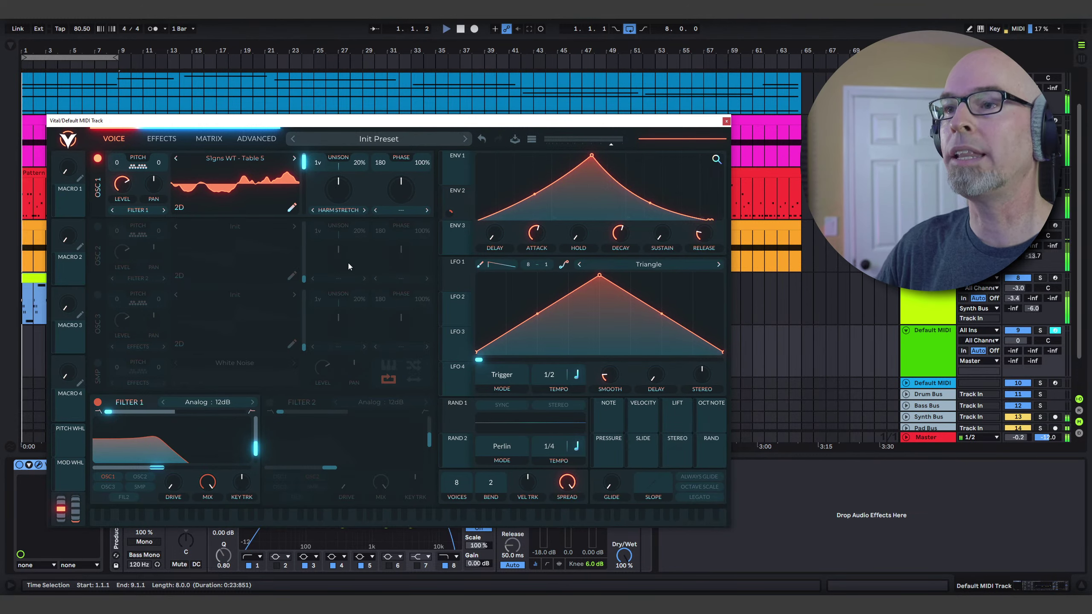
- Enable oscillator 2 and load the user wavetable "S1gns WT - Table 10" into it
left_click(97, 228)
left_click(219, 226)
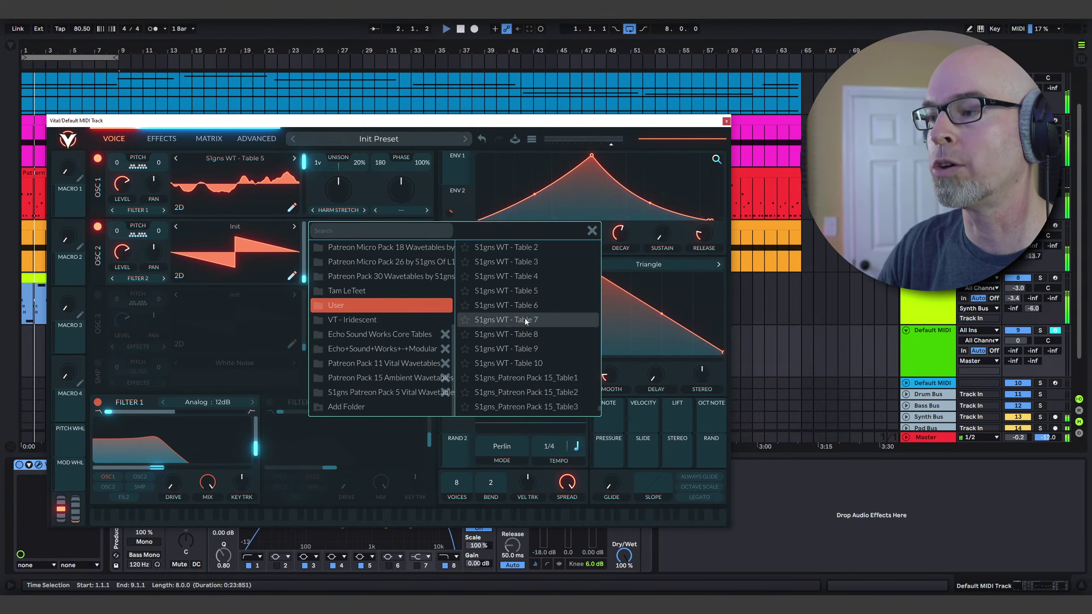
left_click(520, 349)
left_click(528, 363)
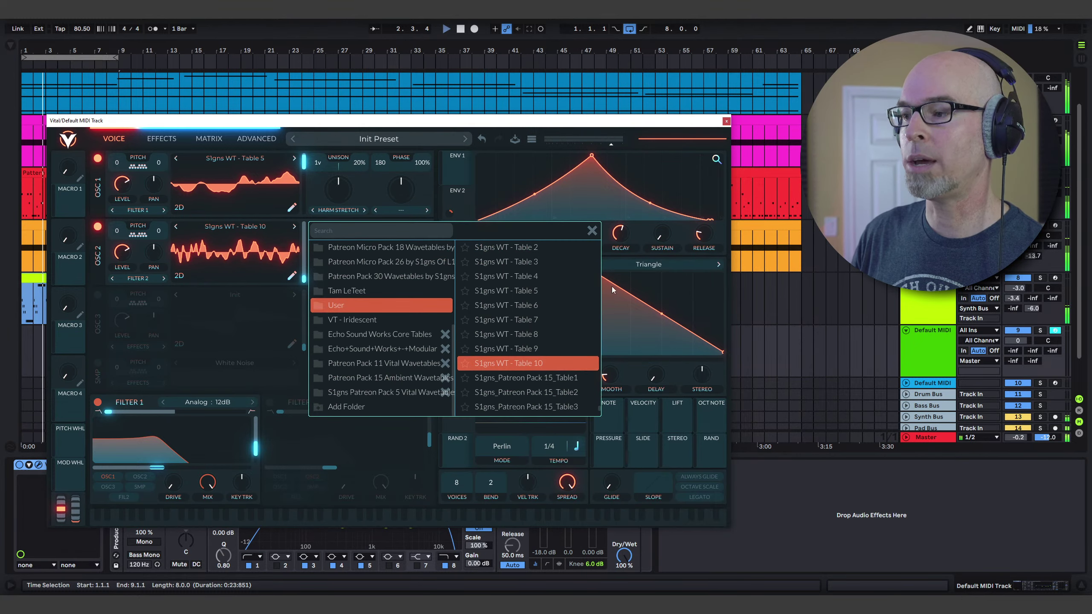
left_click(595, 235)
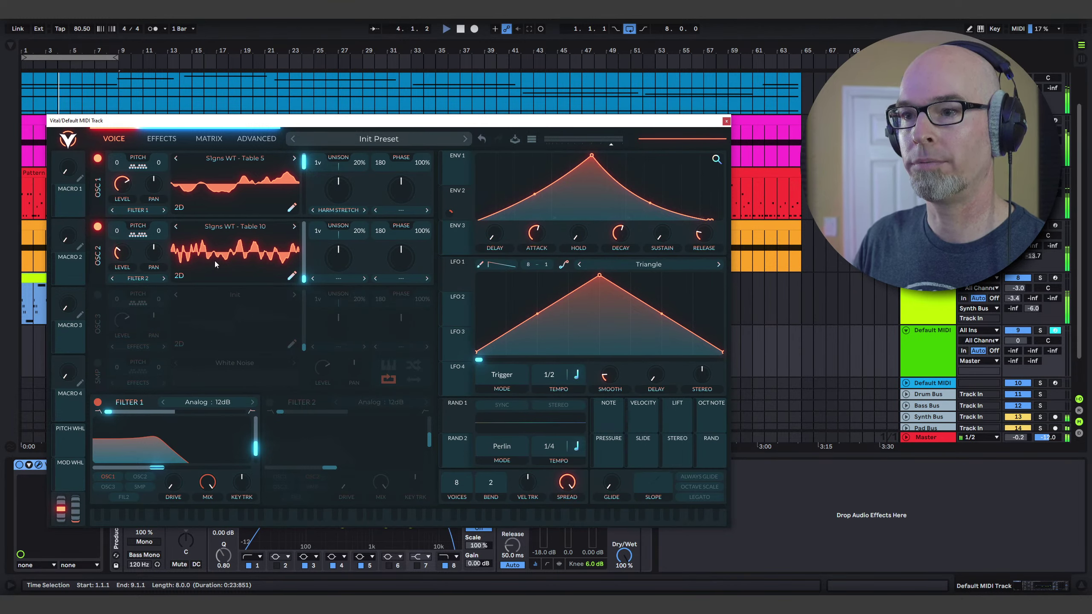
- Set oscillator 2's phase distortion to Squeeze and modulate its amount with Random 1
left_click(392, 283)
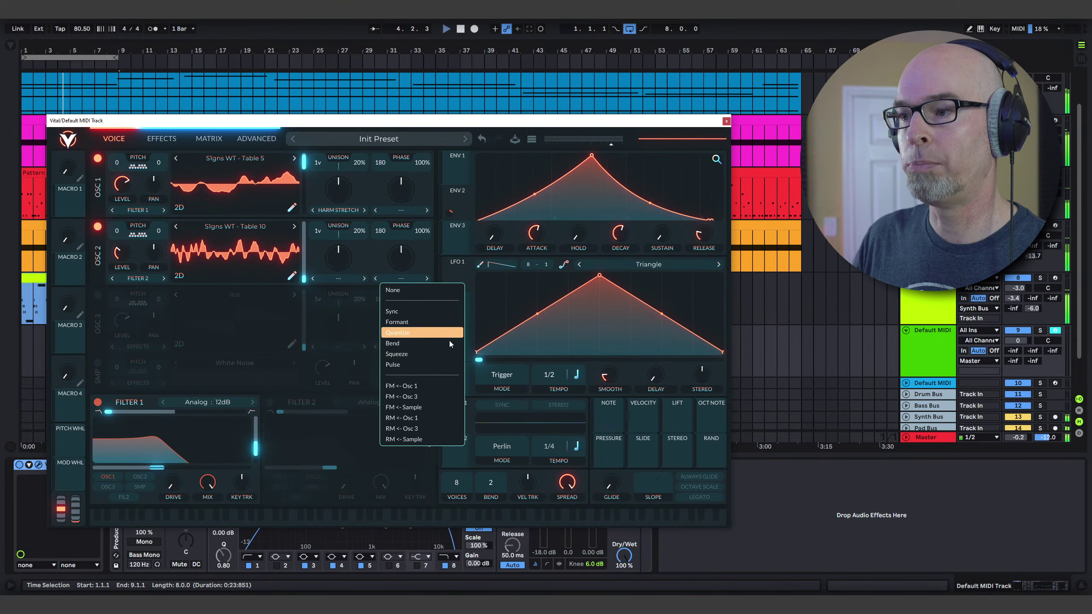
left_click(430, 353)
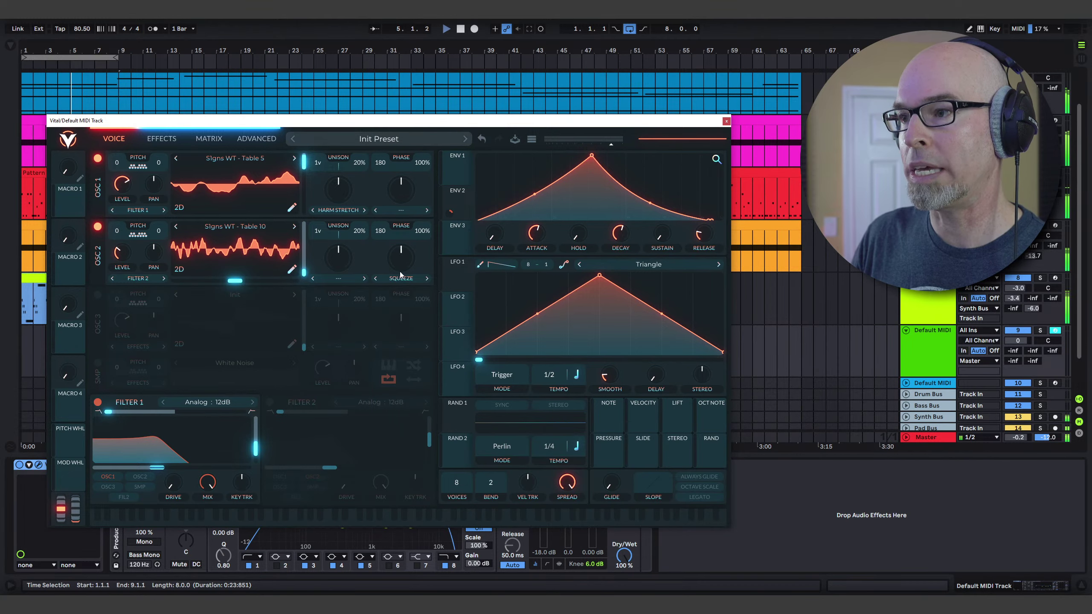
left_click(513, 412)
left_click_drag(459, 418, 406, 255)
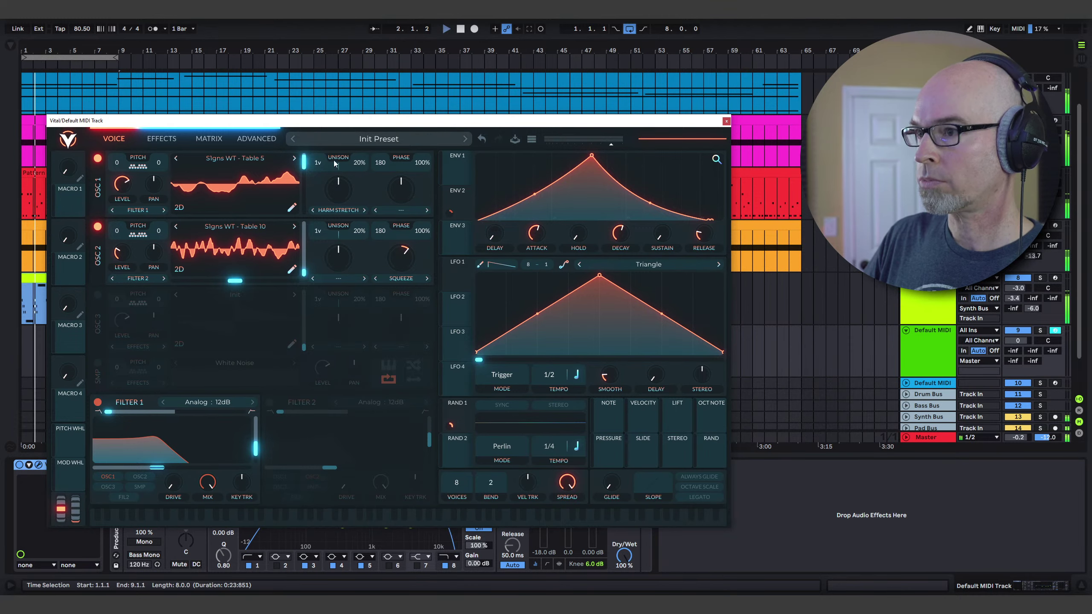
- Close the synth window and route the new MIDI track's output to the Synth Bus
left_click(726, 121)
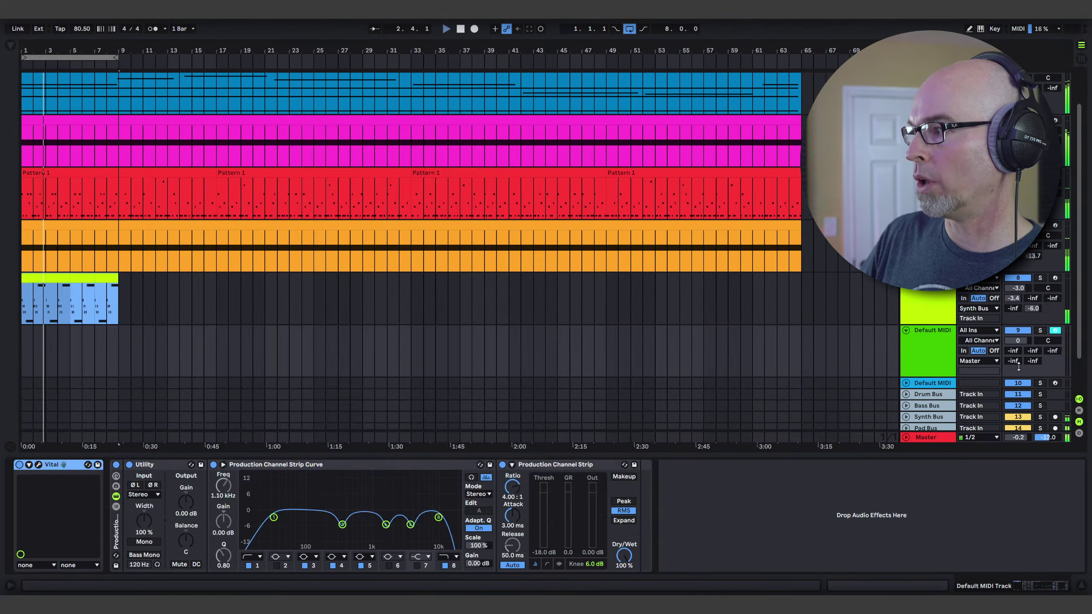
left_click(979, 361)
left_click(974, 436)
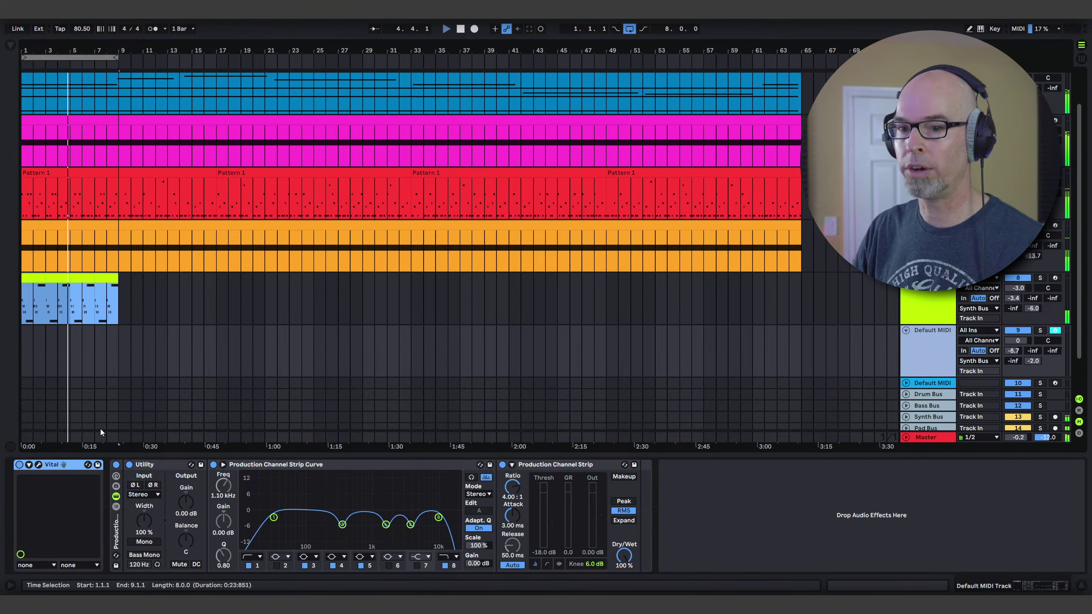
- Reopen Vital and modulate oscillator 1's Harmonic Stretch amount with Random 1 at about 0.185
left_click(39, 464)
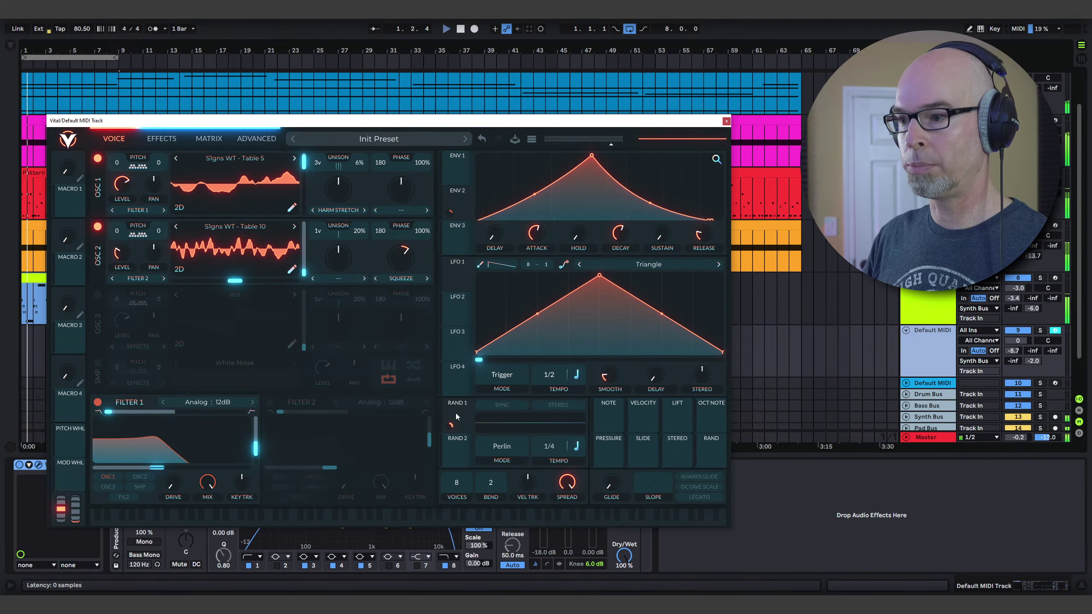
left_click_drag(451, 424, 340, 220)
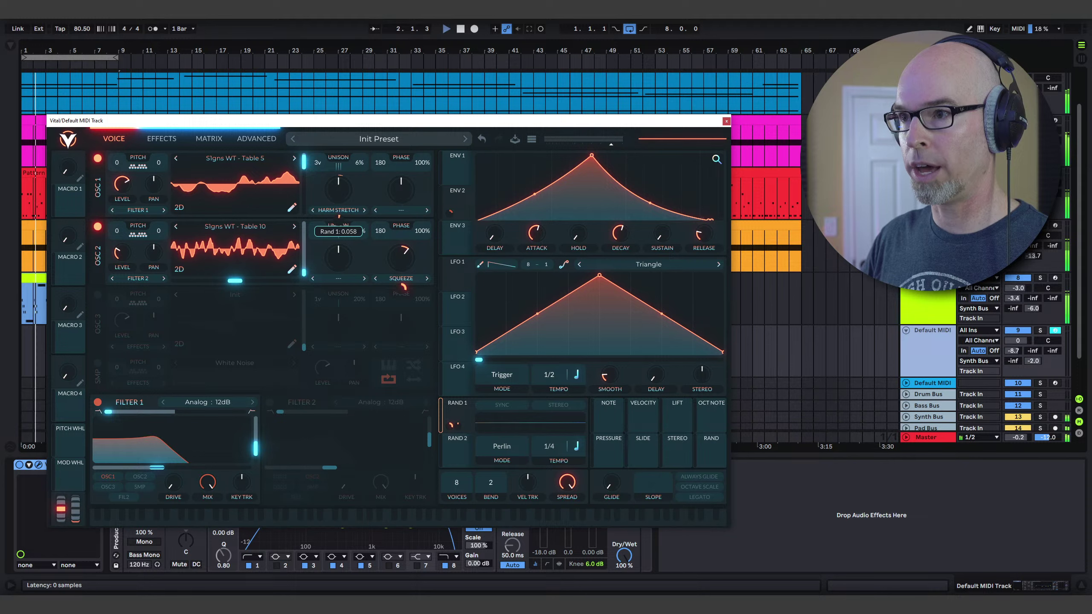
left_click_drag(340, 218, 339, 228)
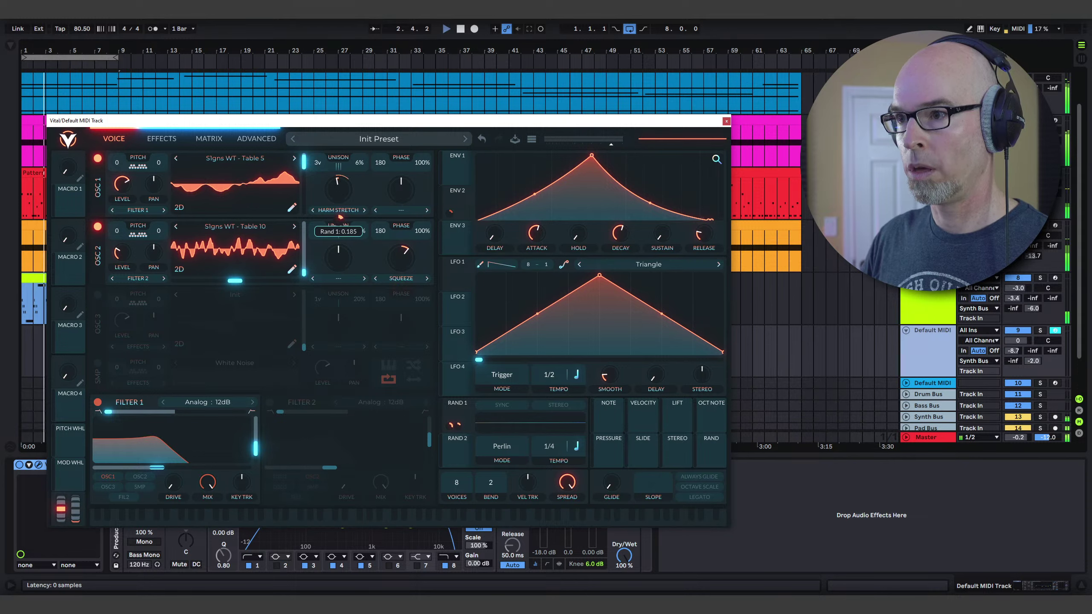
- Set oscillator 1's phase distortion to Pulse and modulate its amount with Random 1
left_click(407, 210)
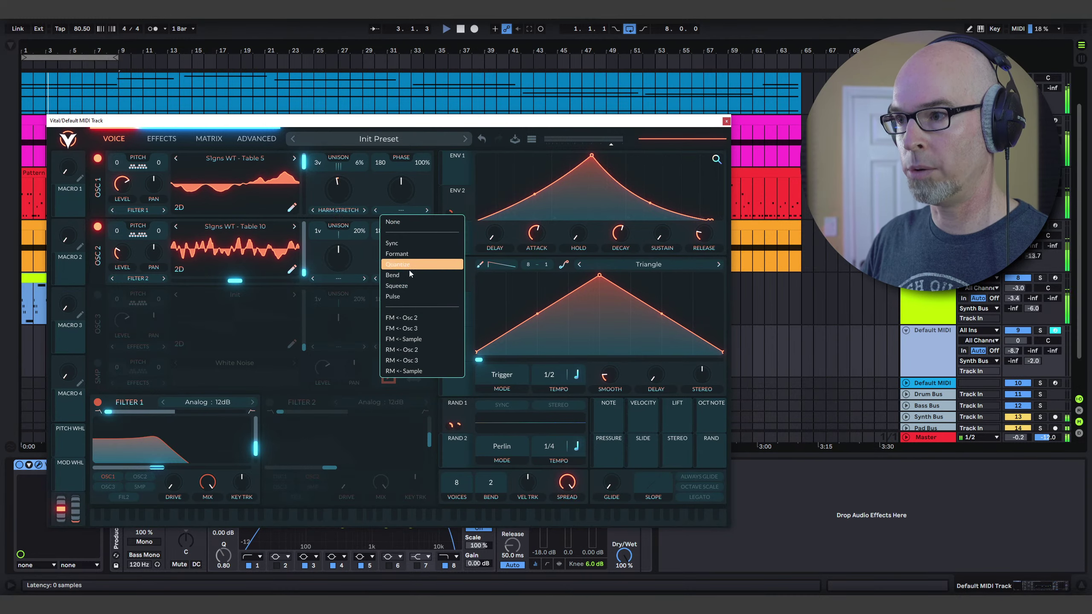
left_click(406, 296)
left_click_drag(454, 420, 401, 191)
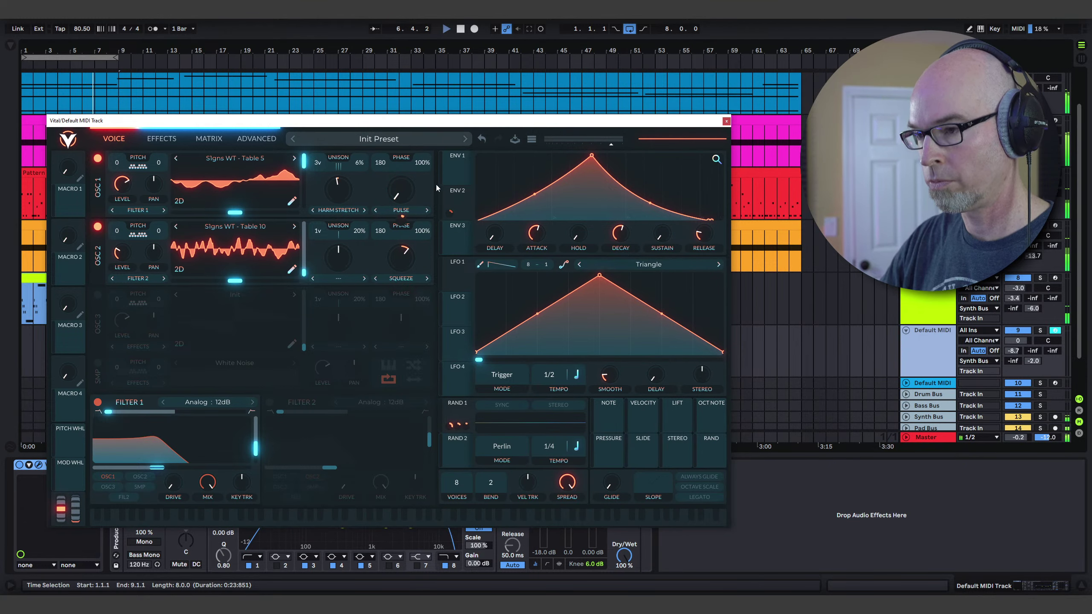
- Enable the sampler and browse the sample folders from FTU Processed through PIGMENTS and SOUND DESIGN to OUTPUT
left_click(98, 363)
left_click(248, 364)
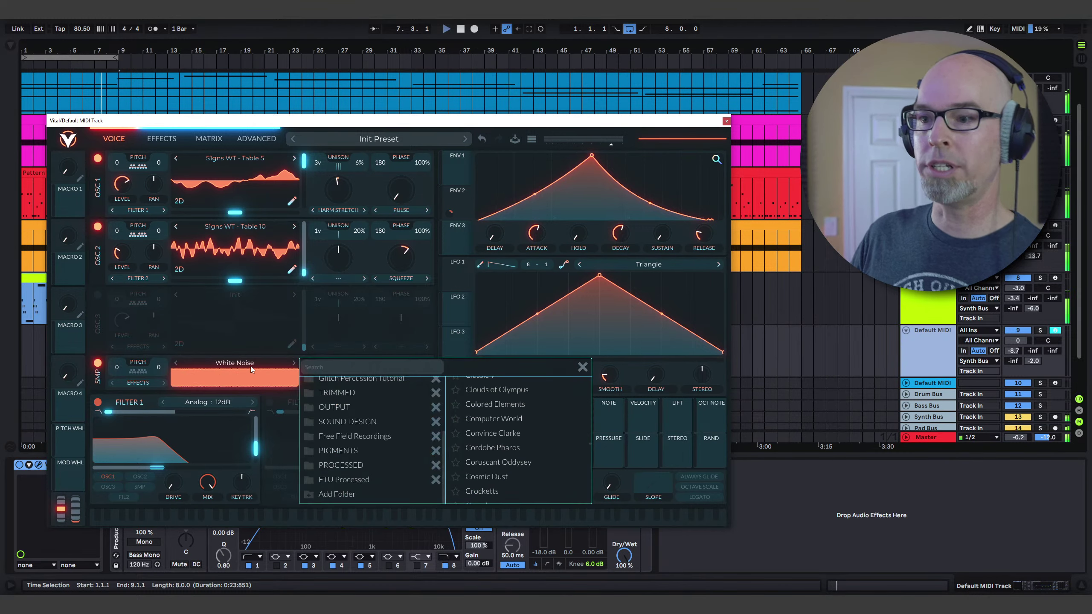
left_click(355, 479)
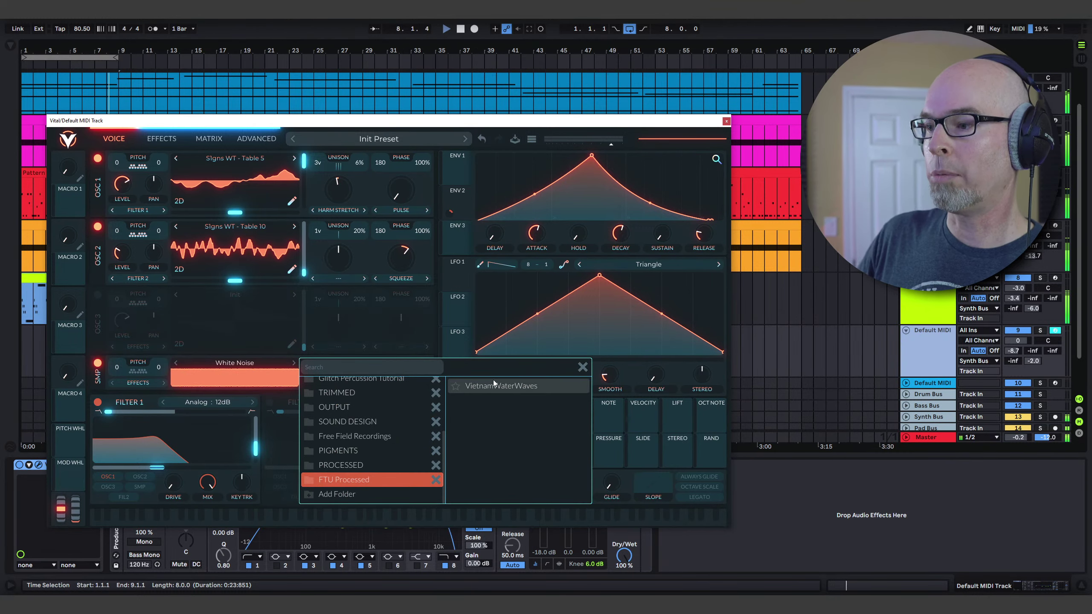
left_click(365, 465)
left_click(349, 450)
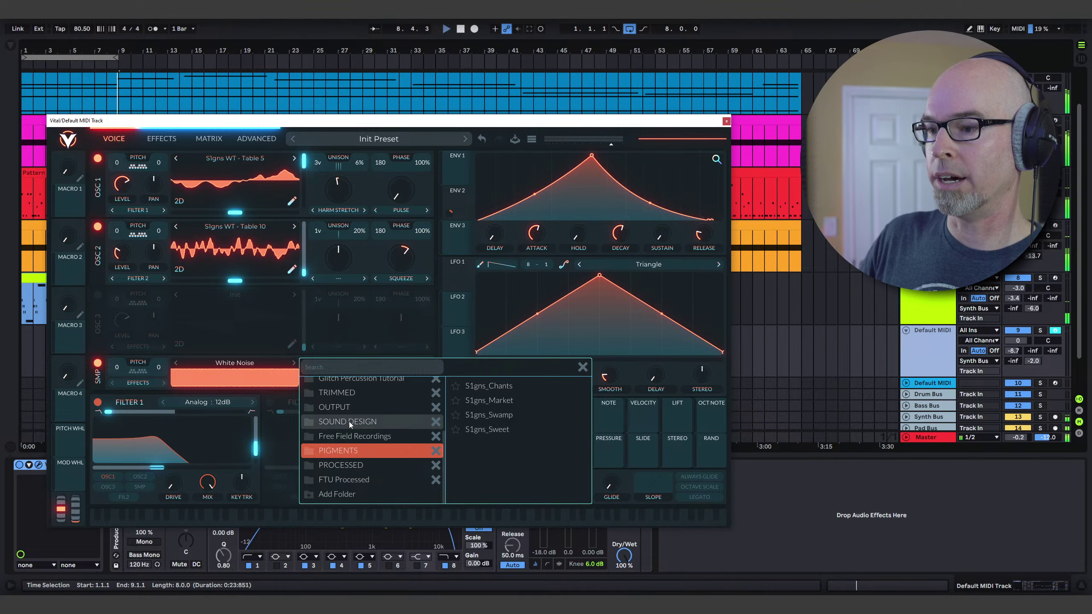
left_click(349, 421)
left_click(343, 408)
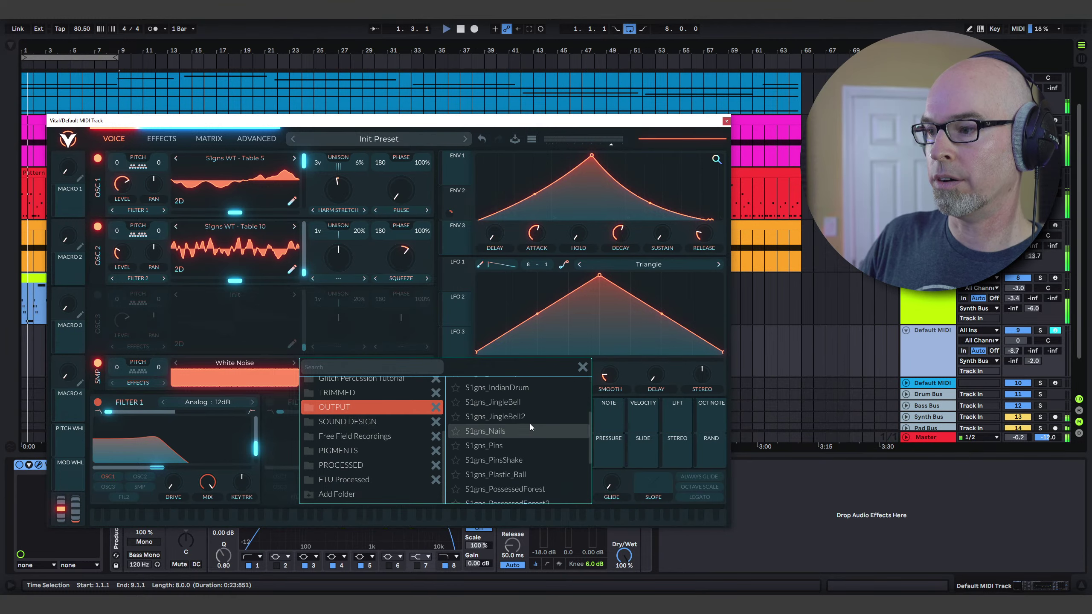
- Audition samples in the OUTPUT folder, load "S1gns_RoughPaper" into the sampler and transpose it up 24 semitones
scroll(530, 419, "down", 3)
left_click(531, 414)
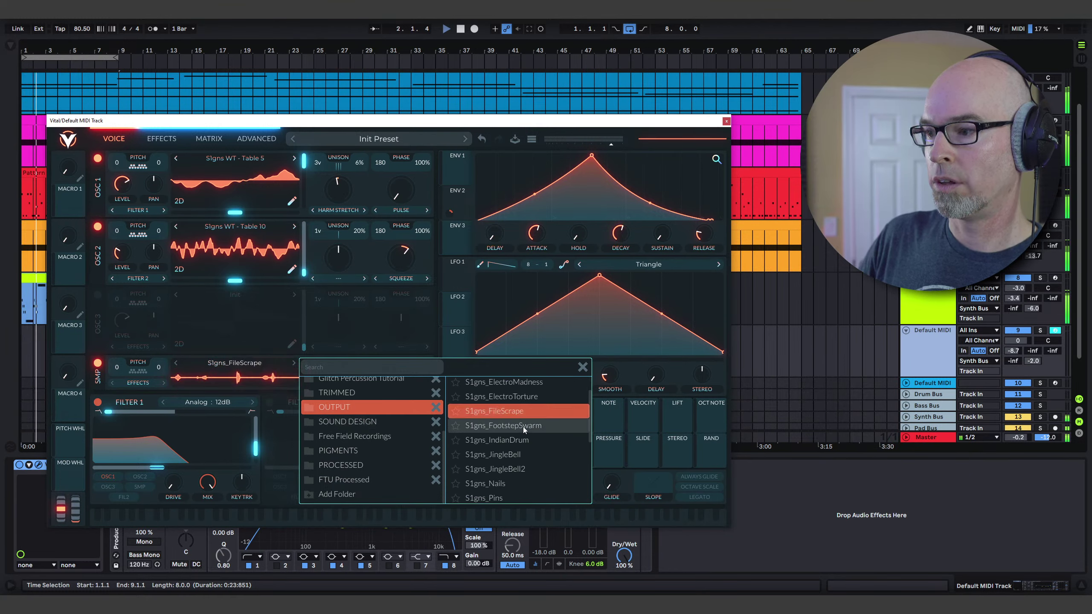
left_click(523, 426)
scroll(527, 444, "down", 5)
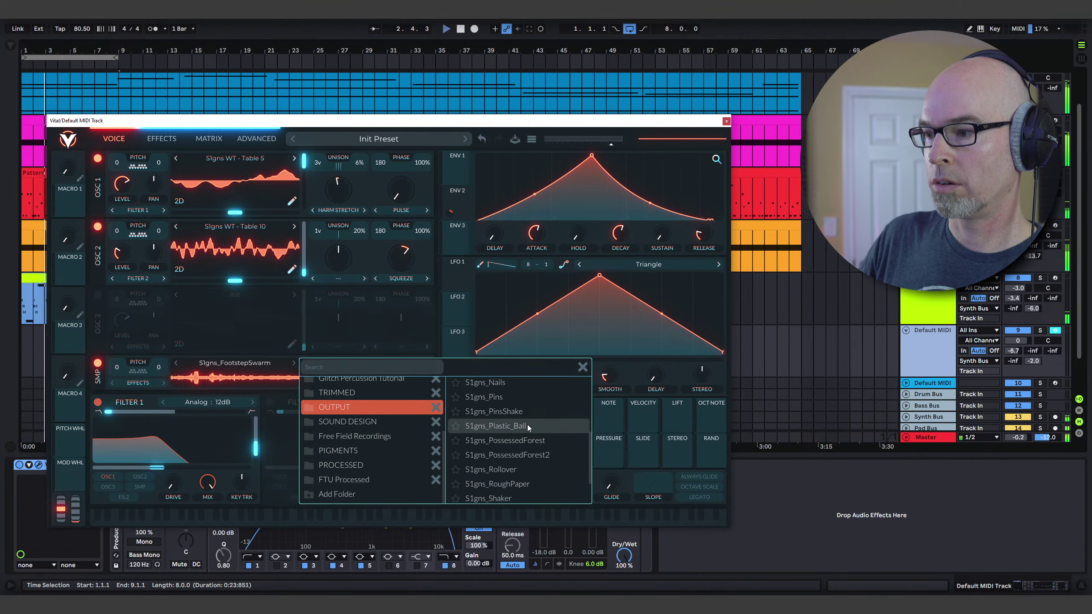
left_click(527, 425)
left_click(517, 440)
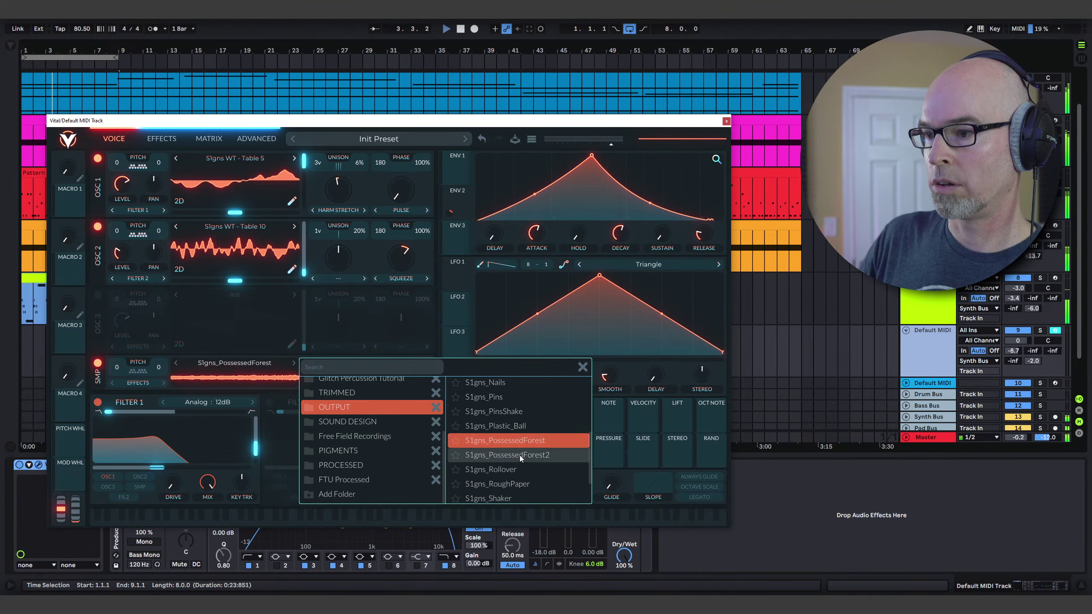
left_click(520, 455)
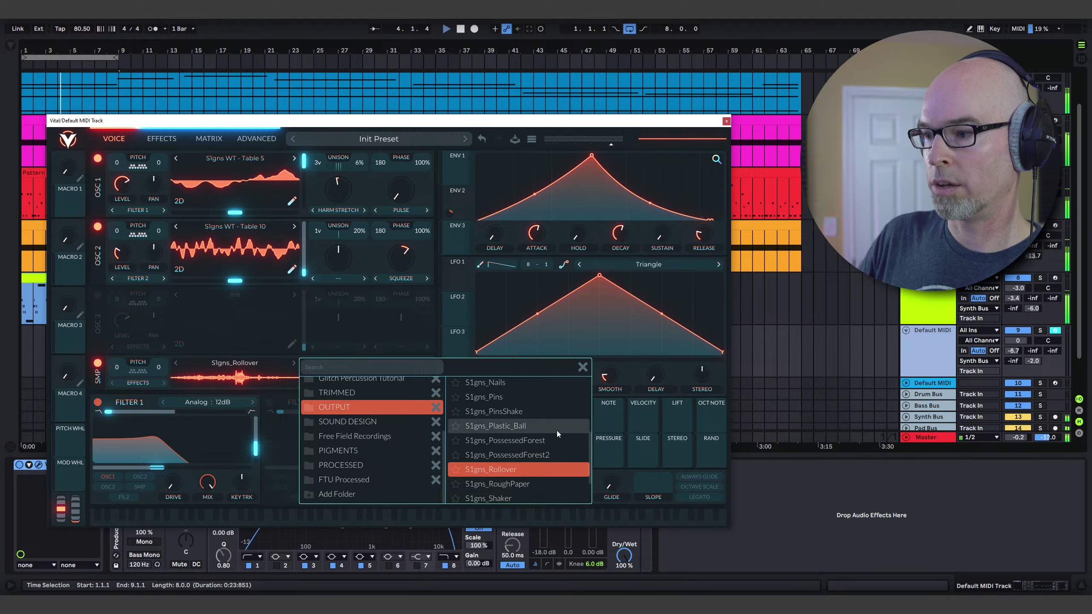
left_click(515, 470)
left_click(515, 483)
left_click(582, 367)
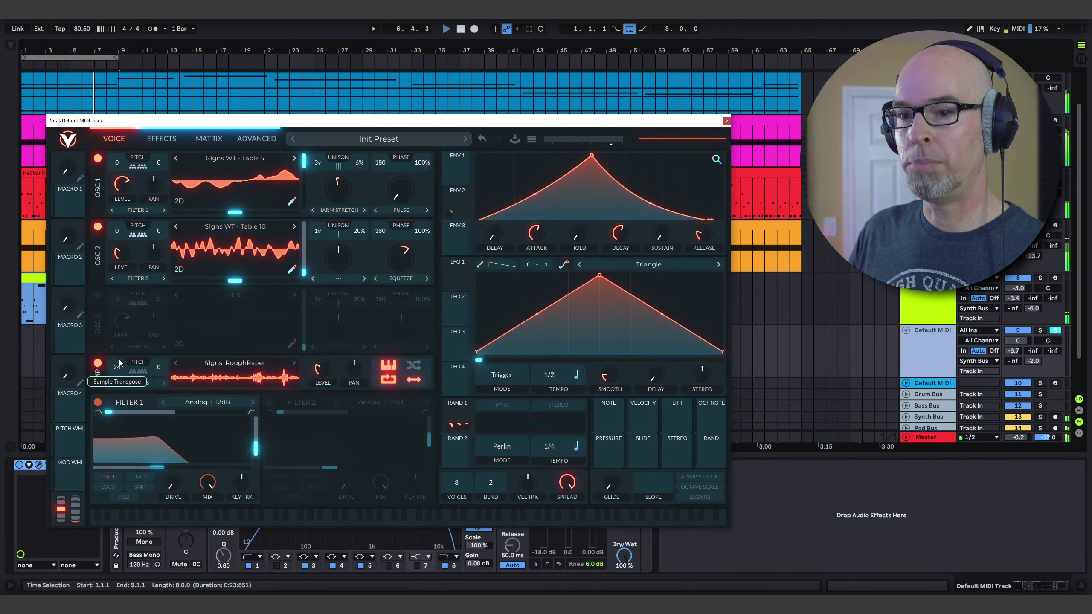
scroll(119, 365, "up", 12)
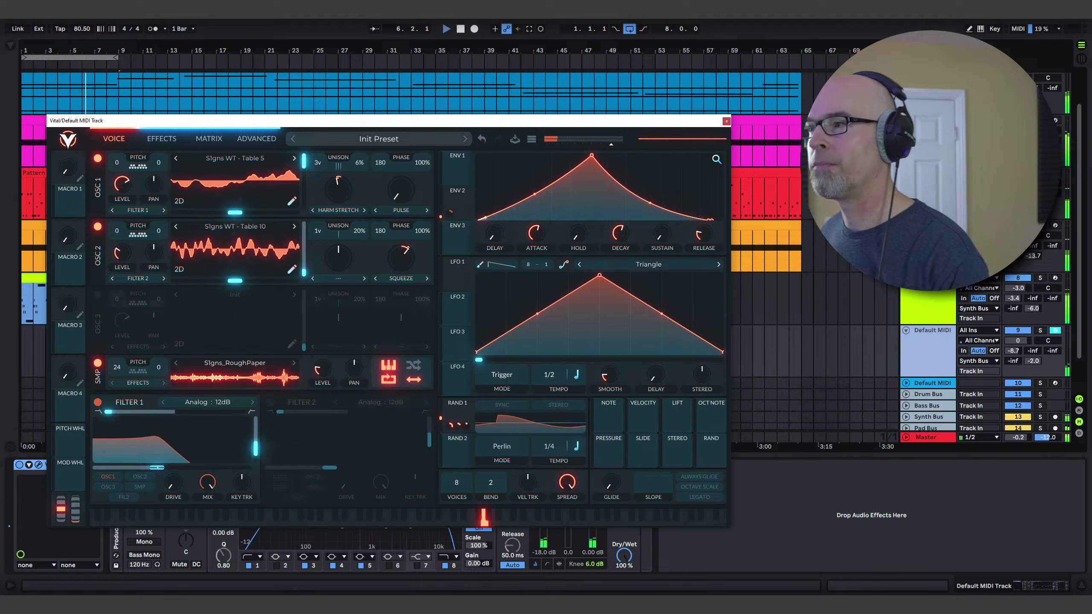
- Lower the new track's volume to -2.1 and its Utility gain to -2.78 dB, and reopen the Vital window
left_click_drag(1010, 331, 1011, 337)
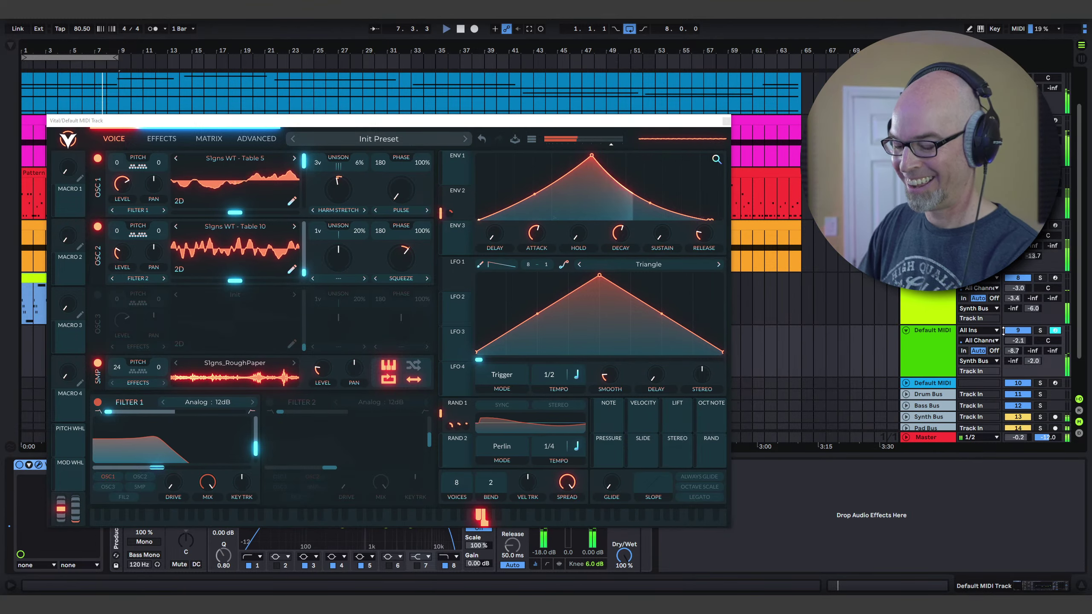
left_click(727, 120)
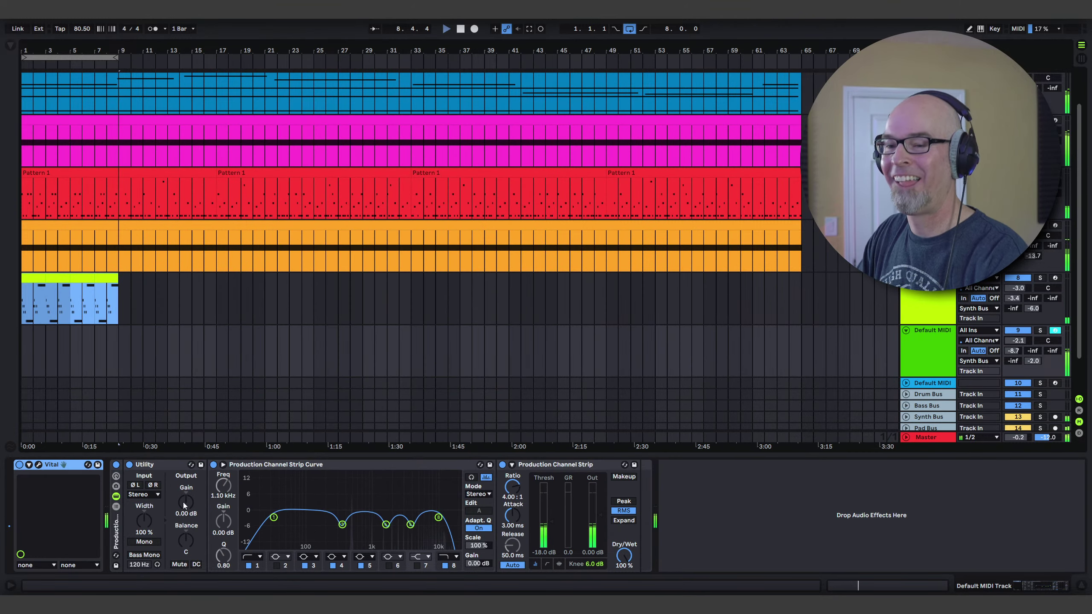
left_click_drag(185, 502, 185, 511)
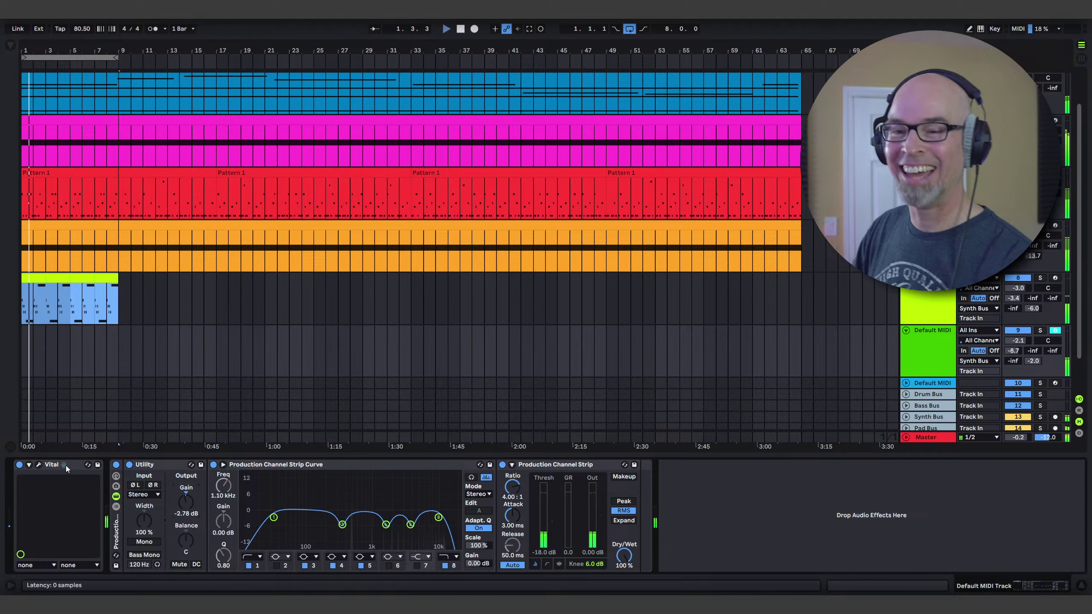
left_click(39, 464)
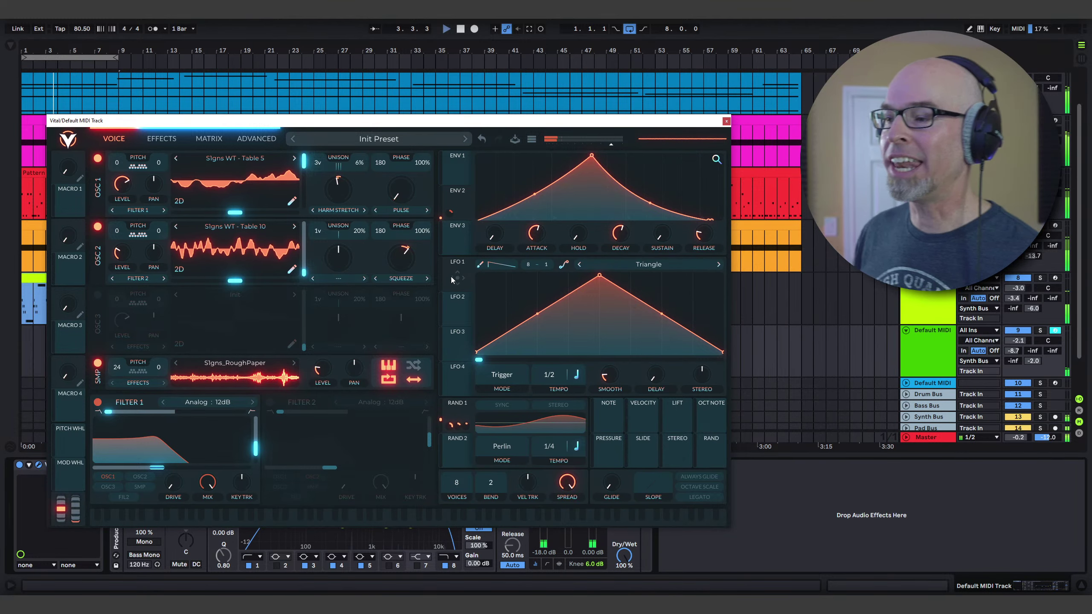
- Modulate oscillator 1's pan with the triangle LFO 1 at a 1/8 tempo, and hide the Vital window
left_click_drag(457, 278, 160, 176)
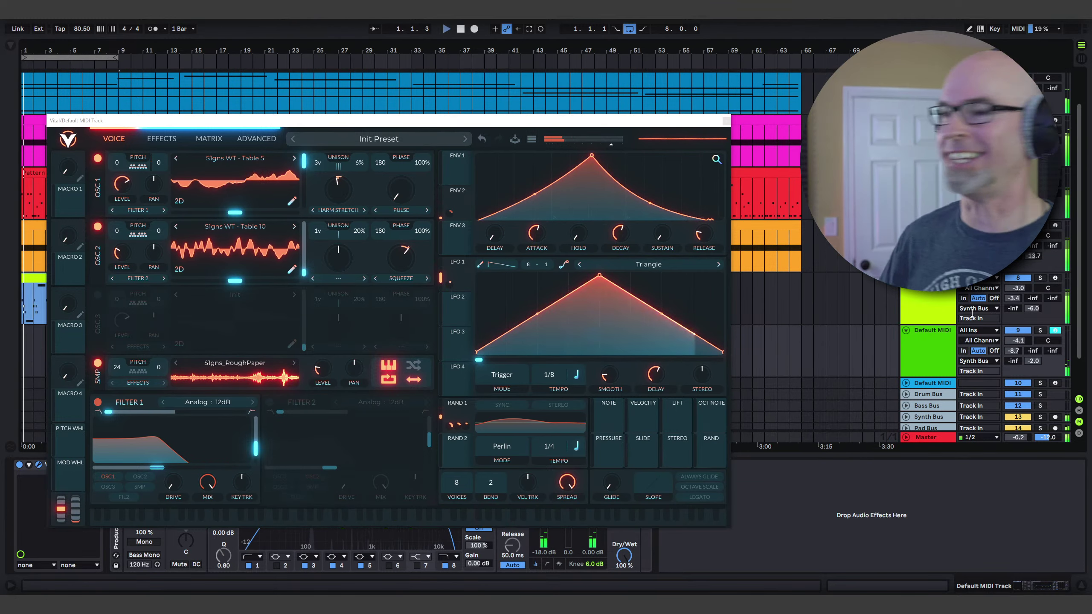
key("ctrl+alt+p")
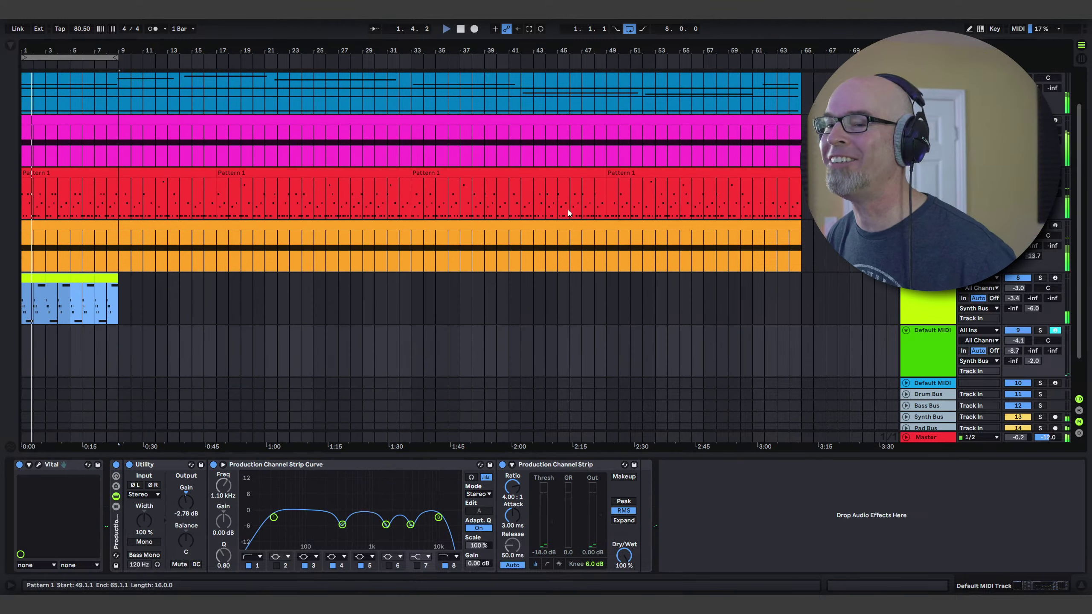
- Record a MIDI performance on the new Vital track from bar 1 to bar 33, switching the arrangement loop off during the take
left_click(460, 29)
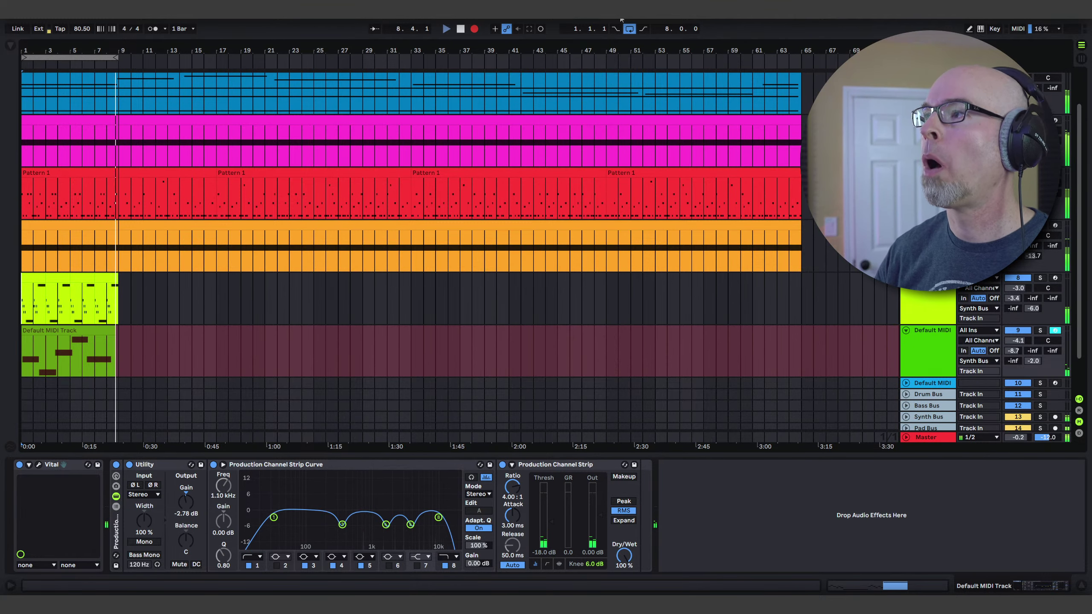
left_click(629, 29)
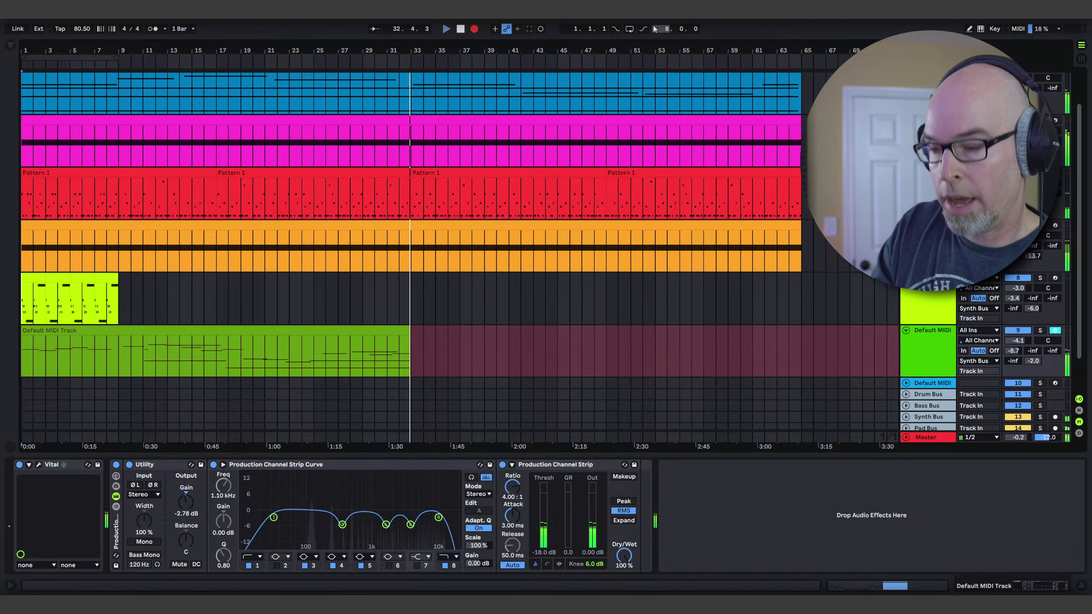
key("F9")
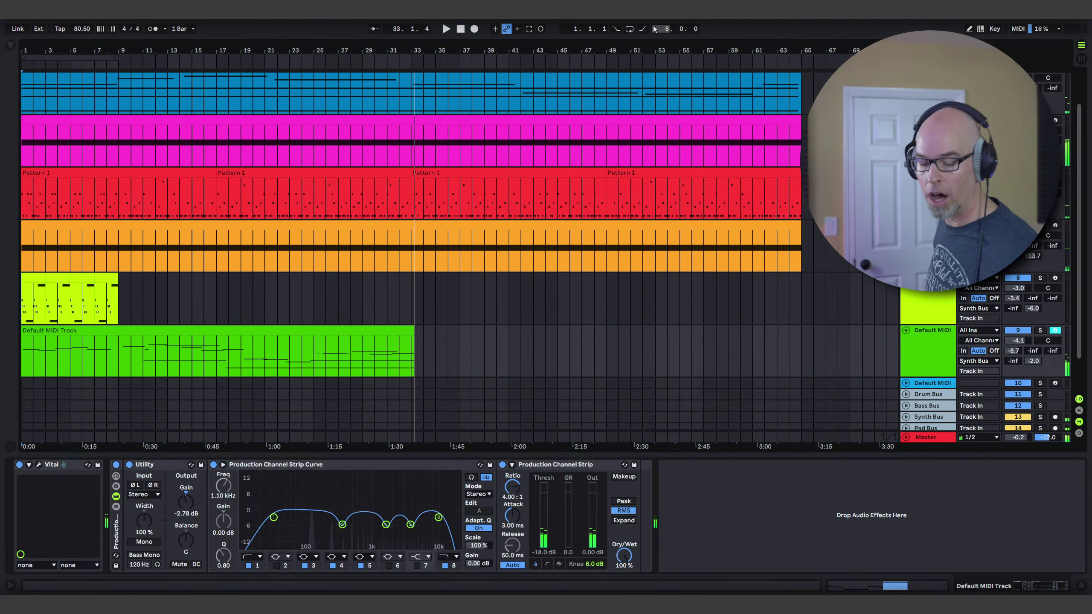
- Play the arrangement back from the start and lower the recorded track's volume to -7.3
key("space")
key("space")
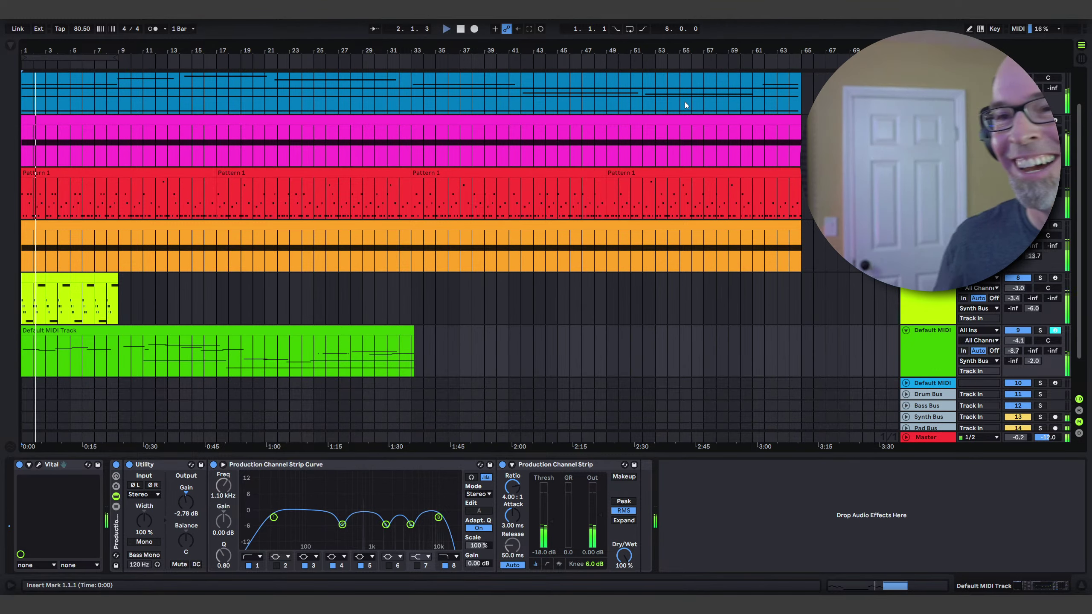
left_click_drag(1018, 341, 1018, 353)
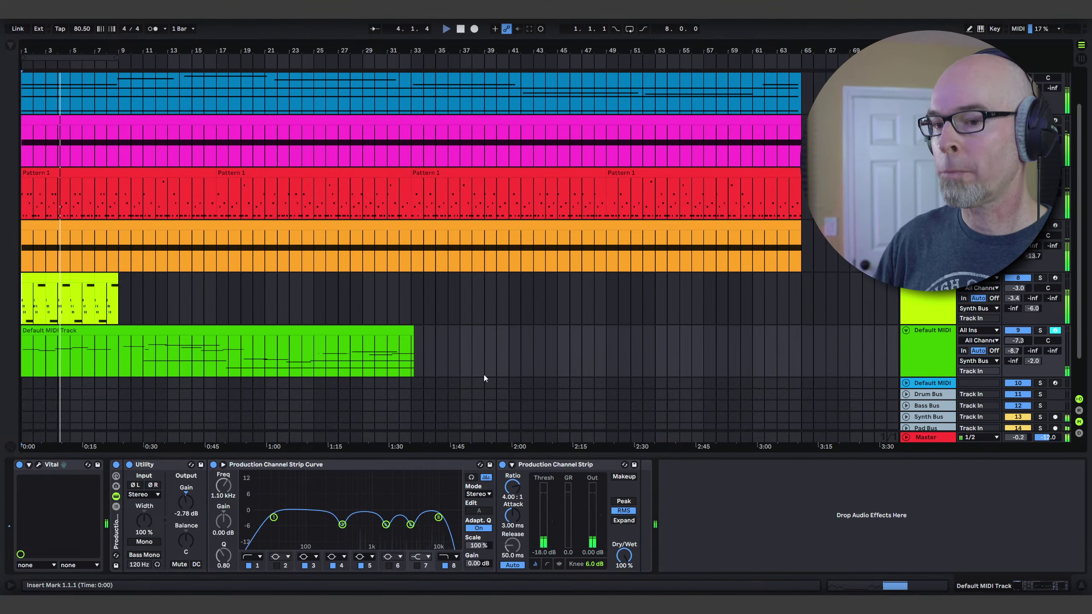
- Reopen Vital and start saving its patch as a preset named "S1gns Space Ambient Tutorial 01 - LD Aquarian Magic"
left_click(39, 465)
left_click(531, 140)
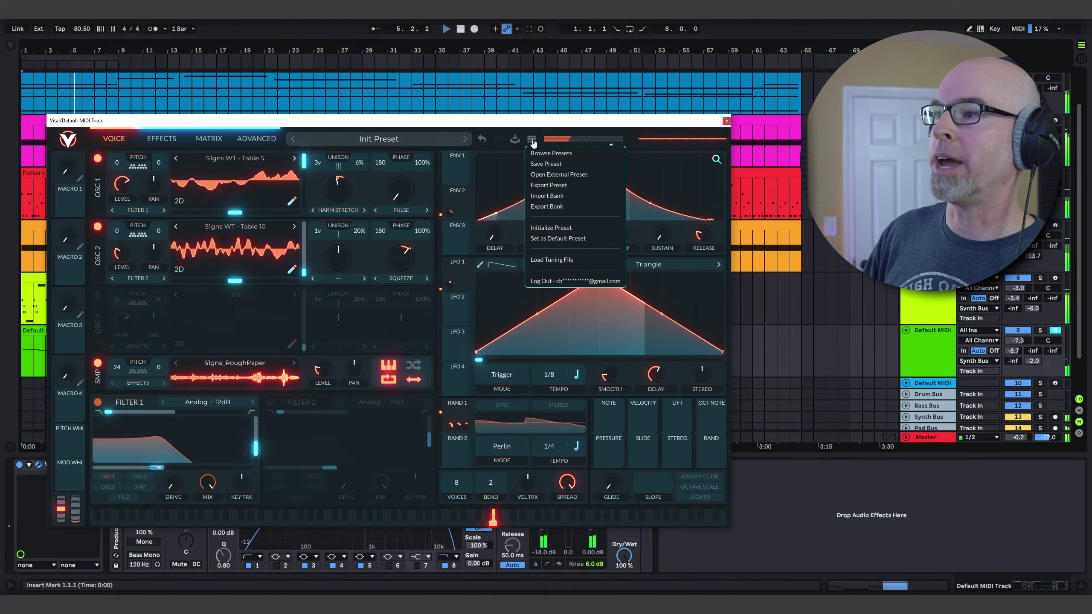
left_click(554, 164)
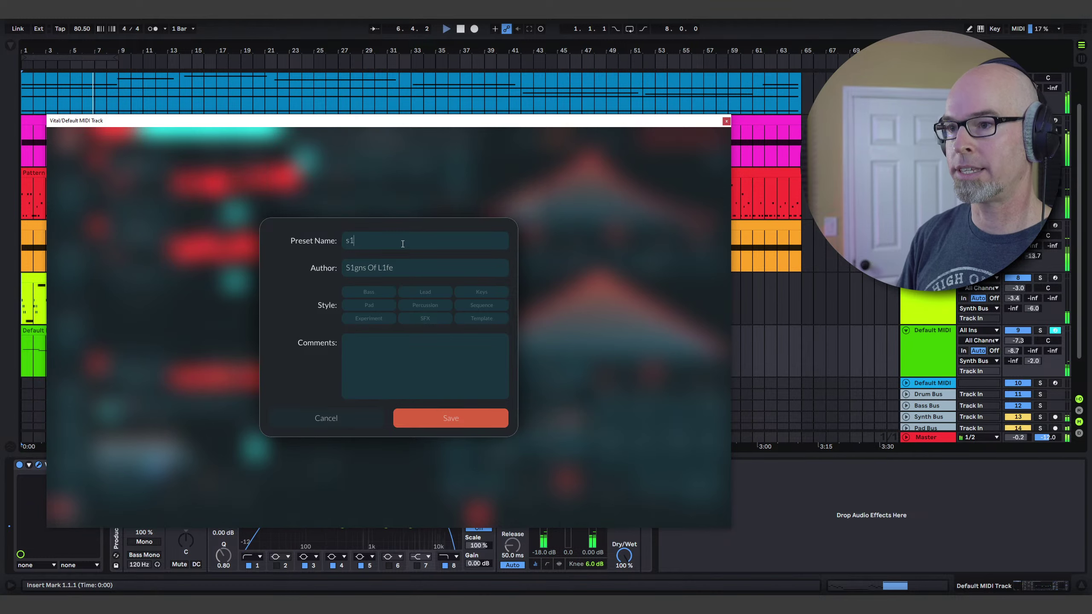
type("S1")
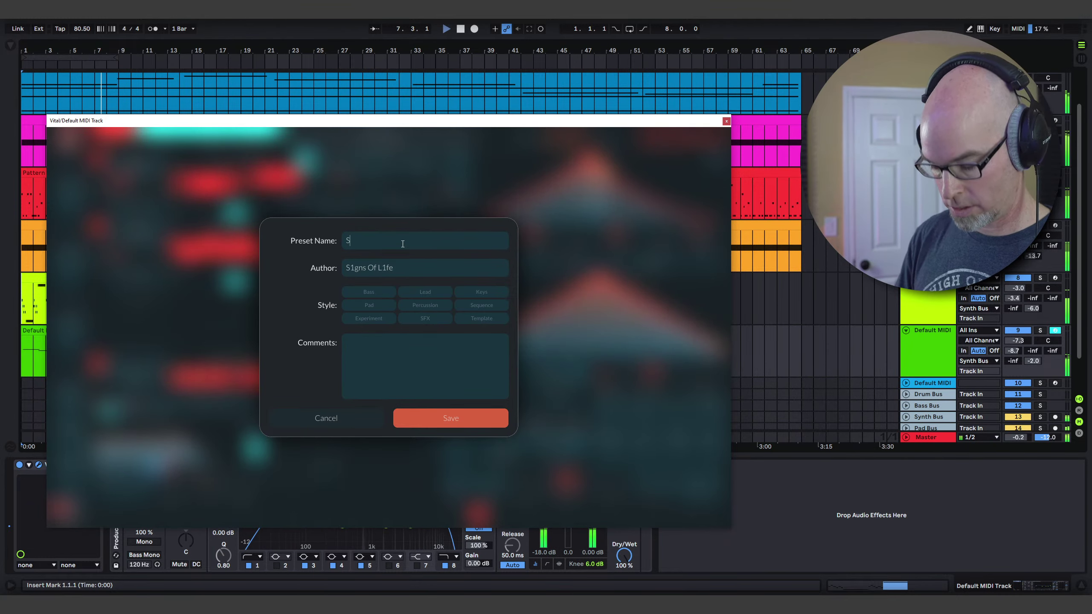
type("gns")
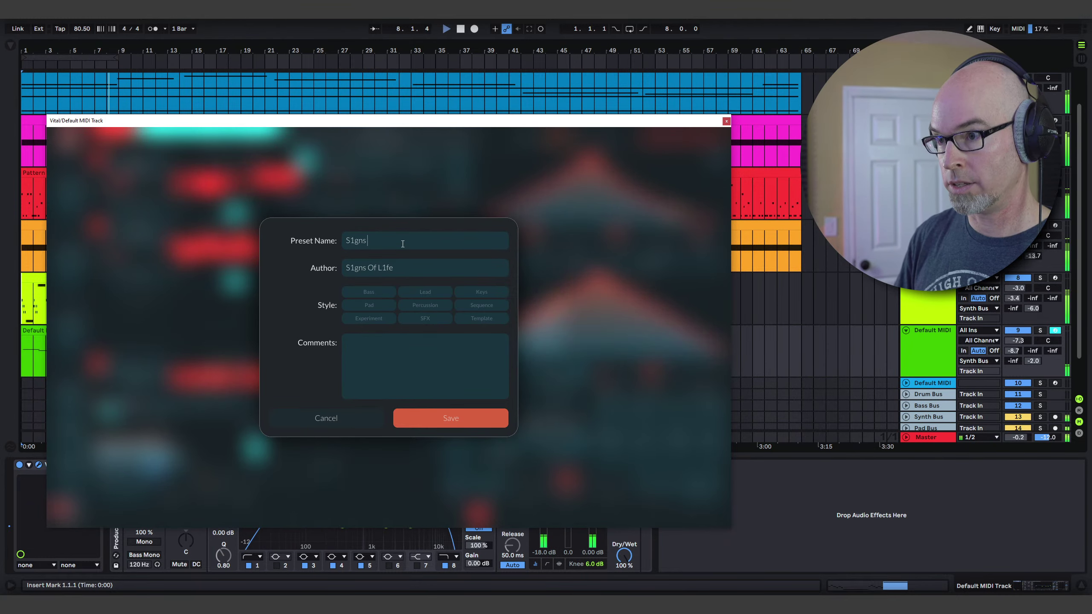
type(" Space Ambient Tut")
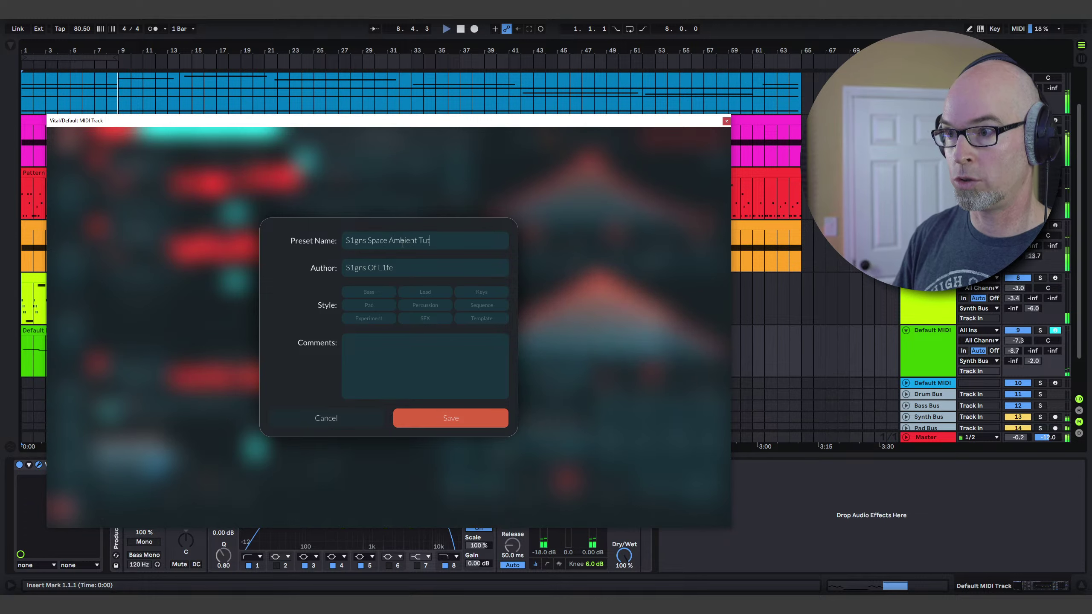
type("orial 01")
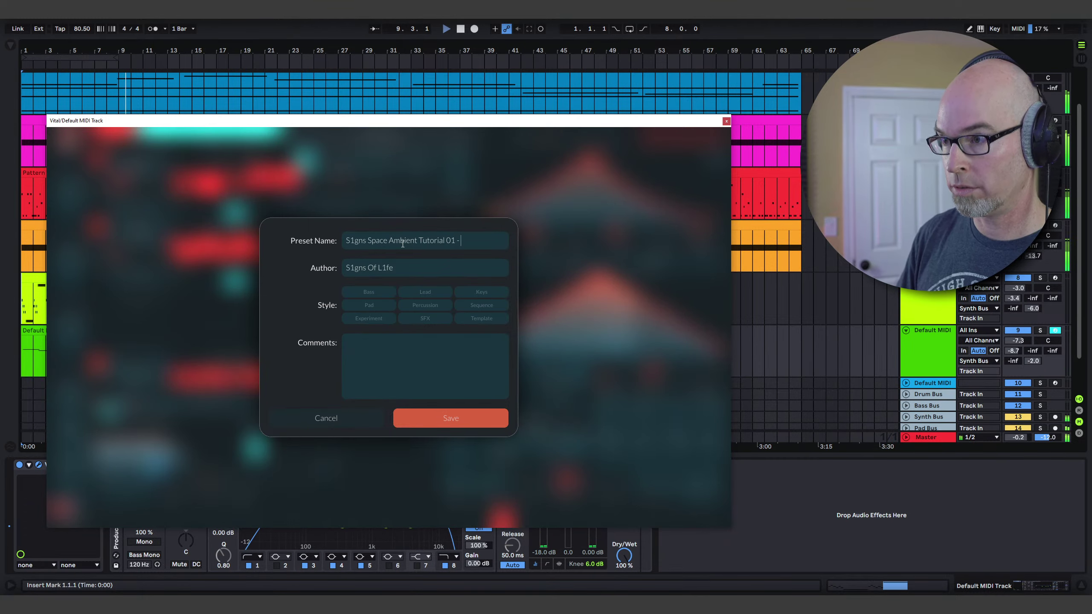
type(" - LD")
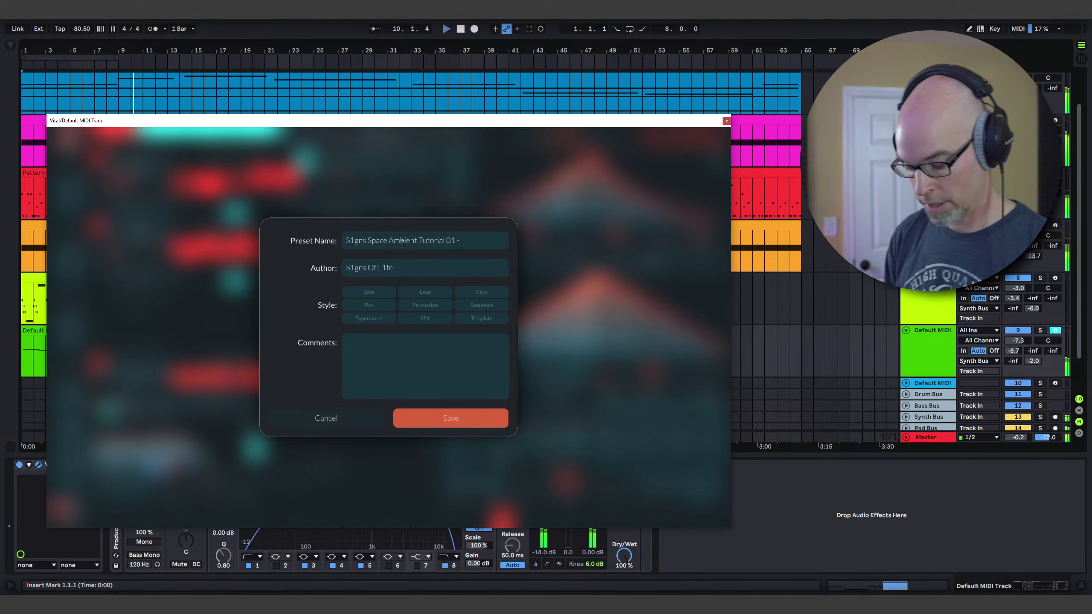
type(" Another")
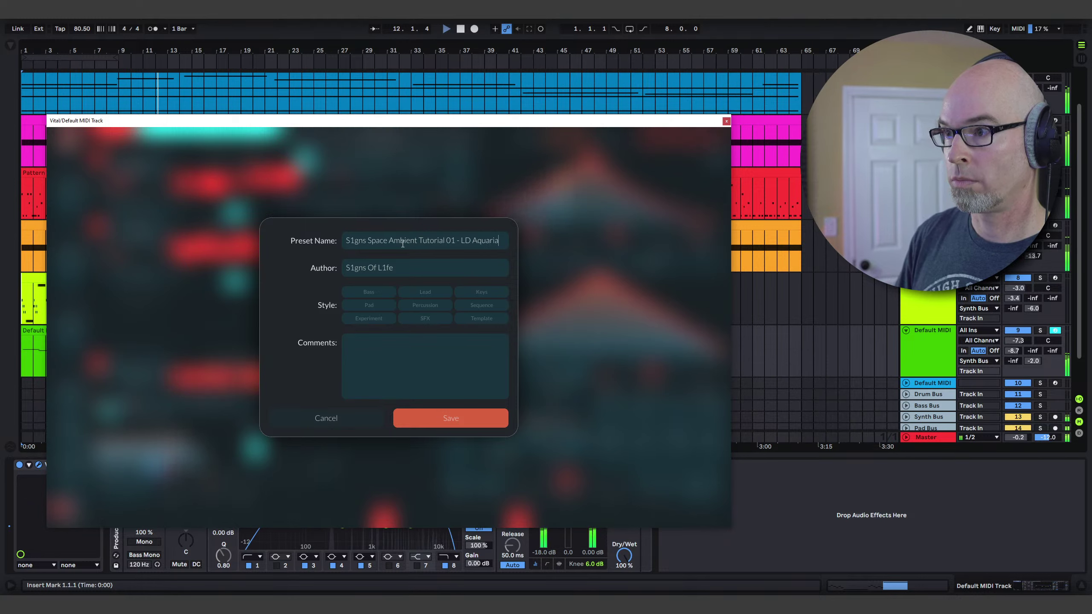
type("n Magic")
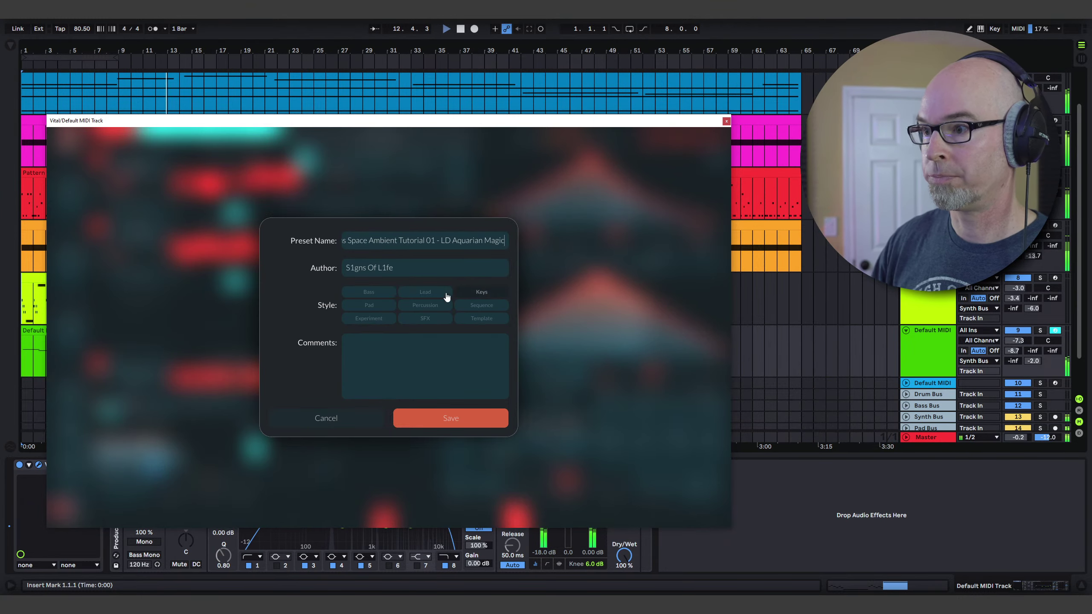
- Set the preset's style to Lead, add the comment "Thank you for supporting me on Patreon!" and save the preset
left_click(447, 297)
left_click(421, 349)
type("Thank y")
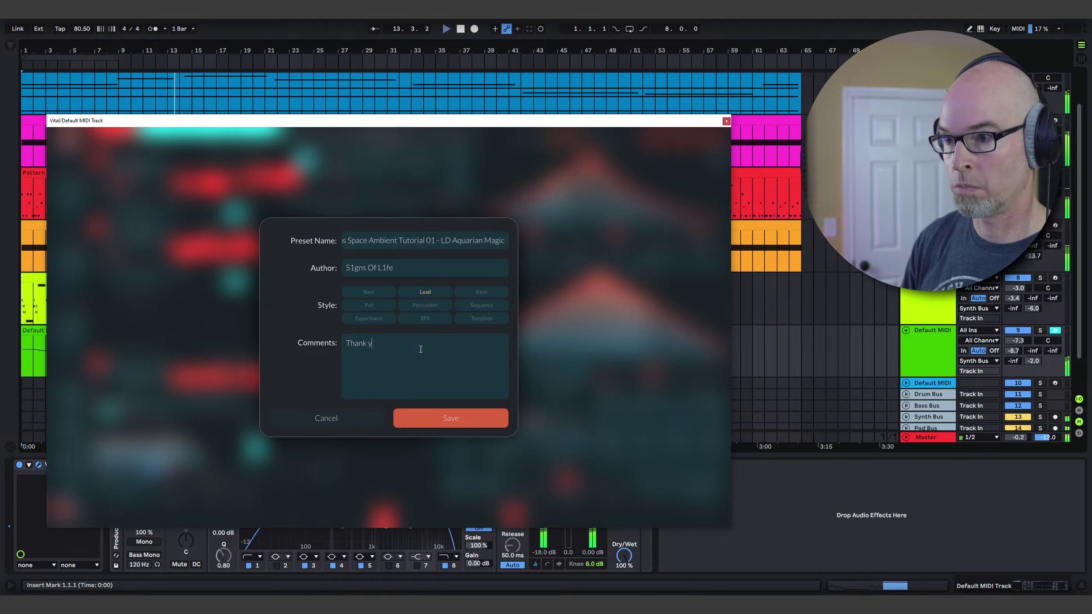
type("ou for su")
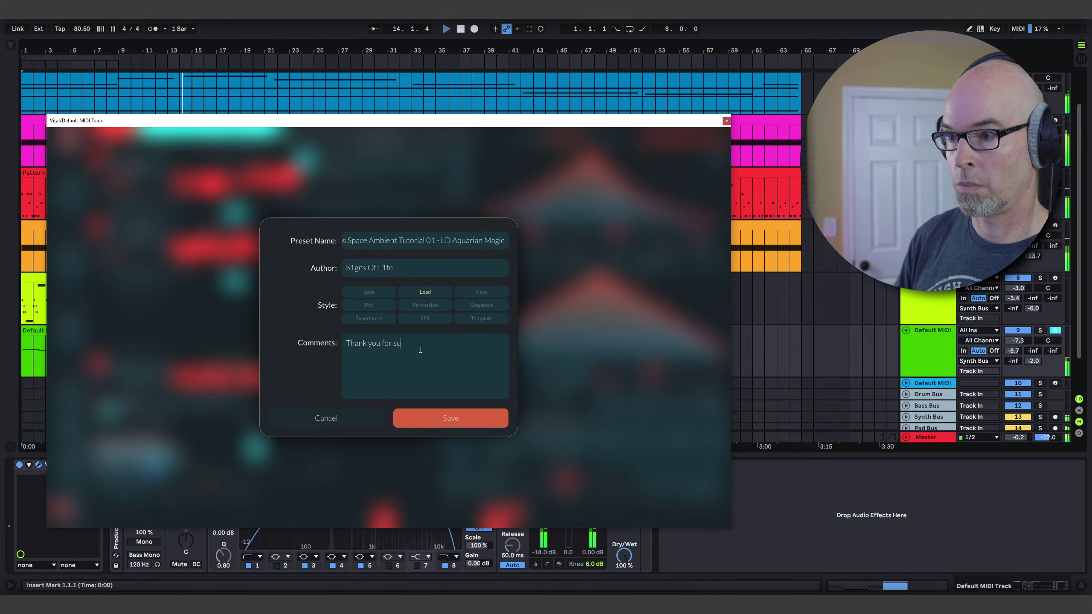
type("pporting mer on")
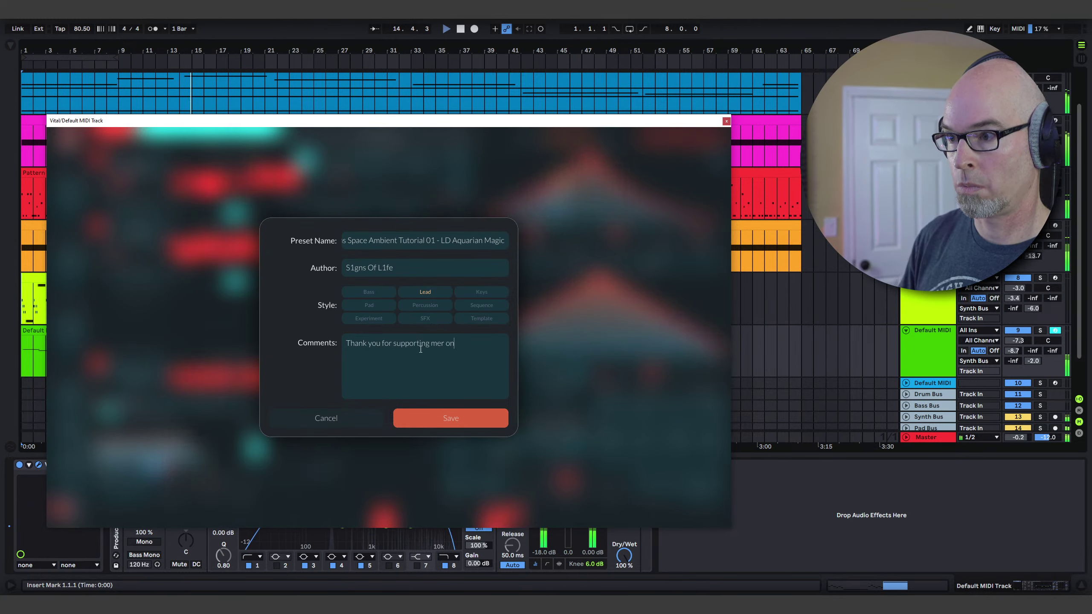
key("BackSpace")
key("BackSpace")
key("BackSpace")
key("BackSpace")
type("on Patreon!")
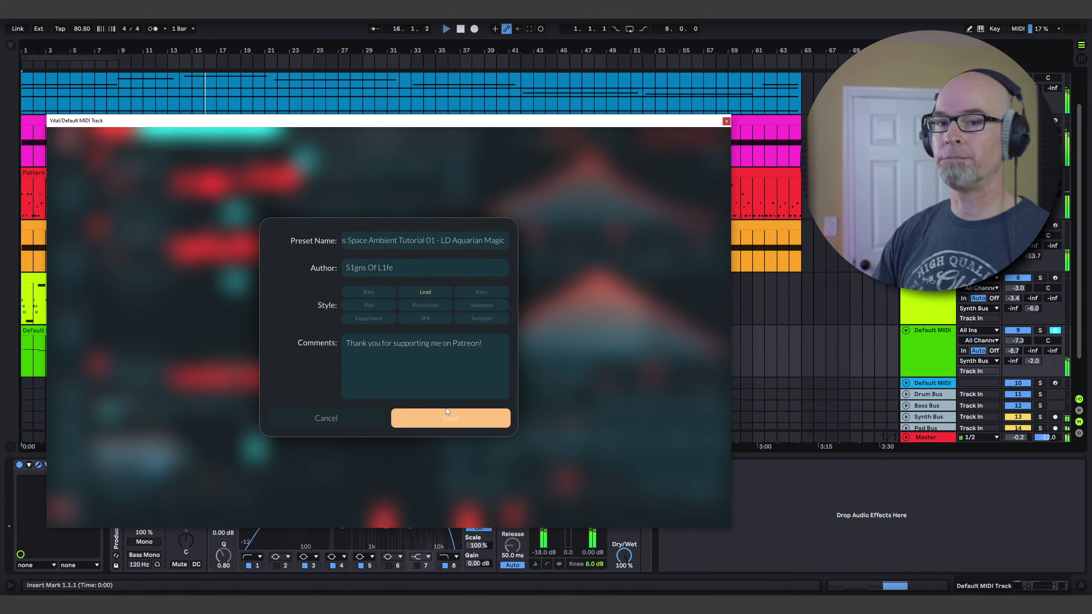
left_click(447, 417)
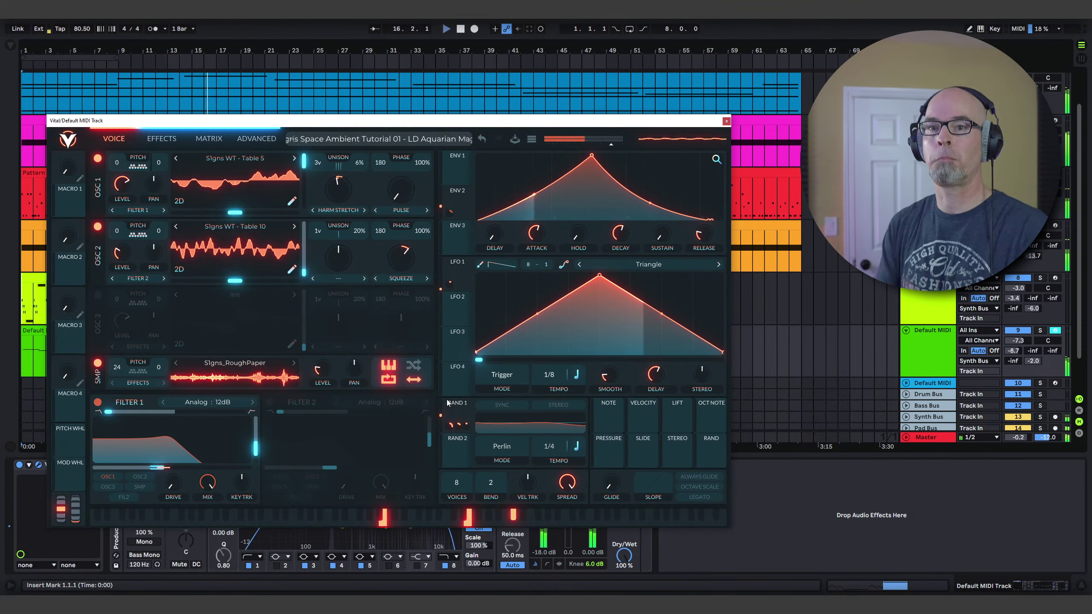